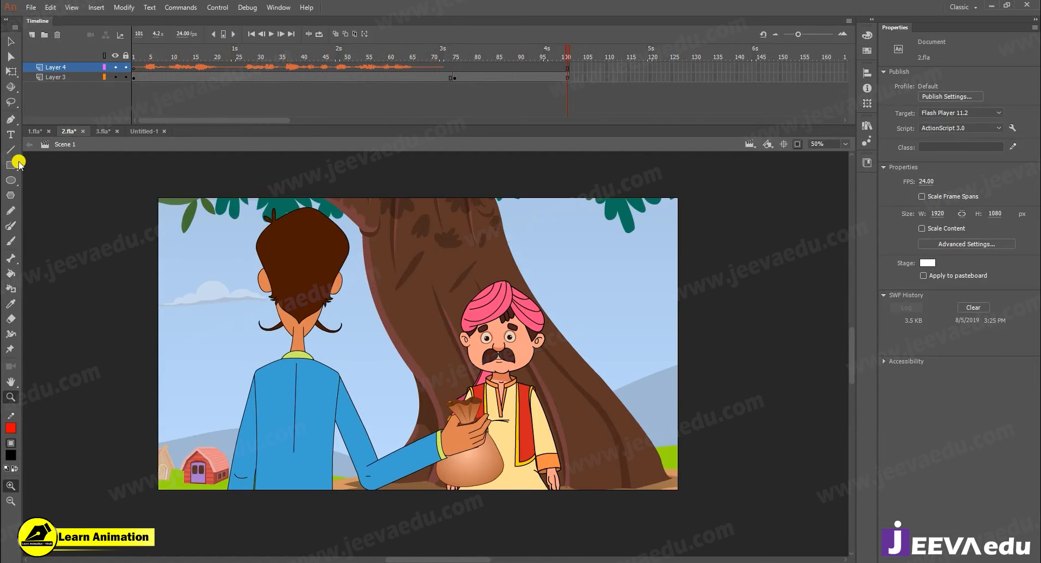
Hide Layer 2 in 1.fla and play the man's talking animation, stopping at frame 37
click(34, 131)
click(190, 67)
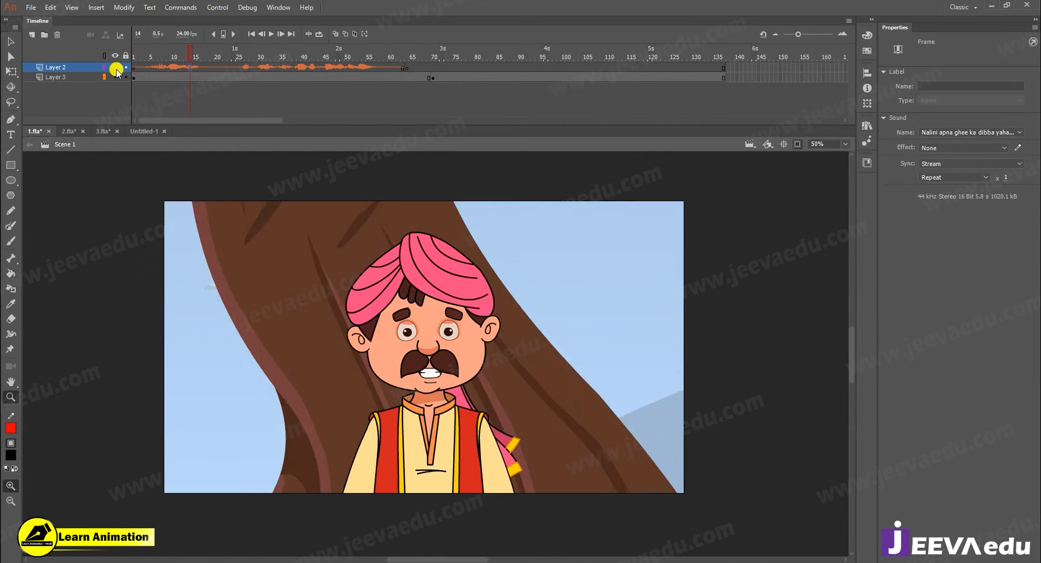
click(116, 69)
key(Return)
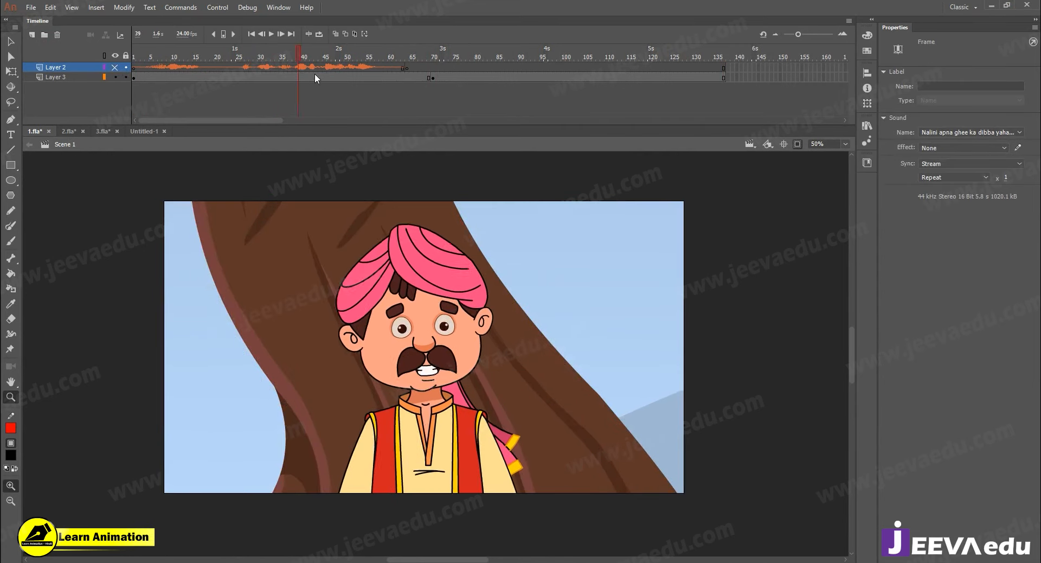
click(290, 95)
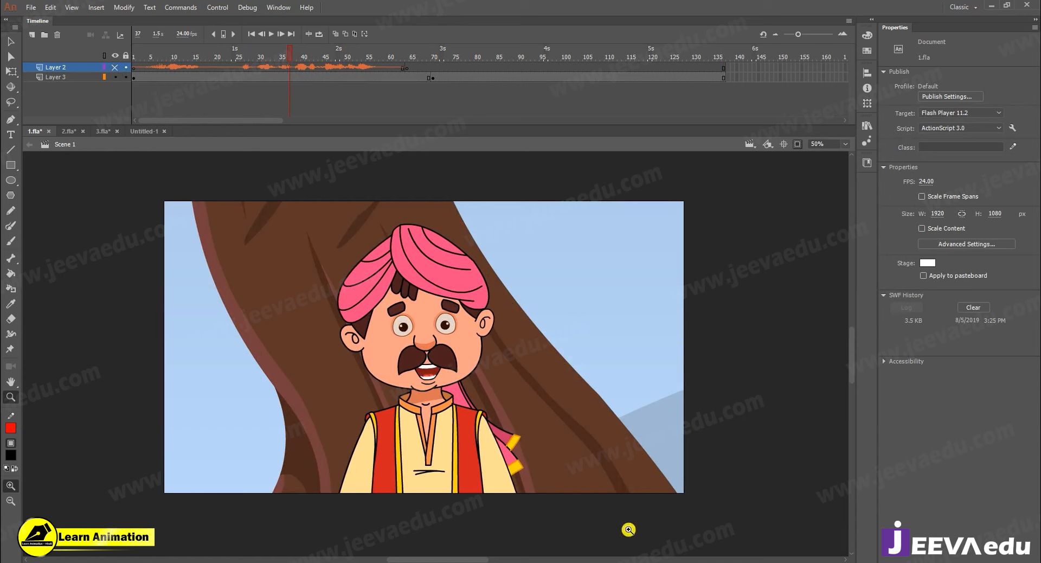
Examine the character drawings in 3.fla with the playhead at frame 54
click(103, 131)
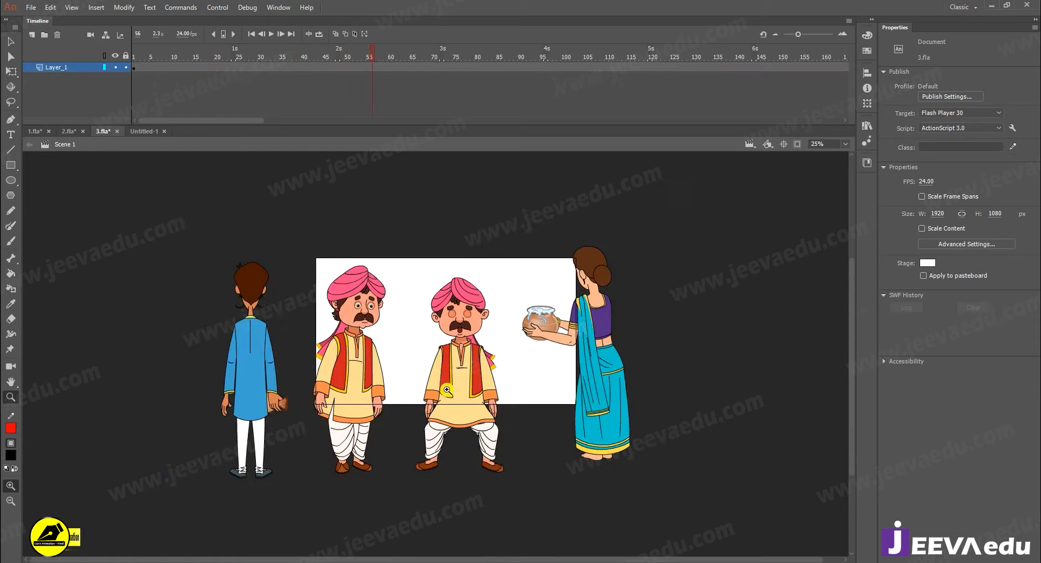
drag(382, 52, 363, 97)
click(431, 377)
drag(498, 380, 451, 426)
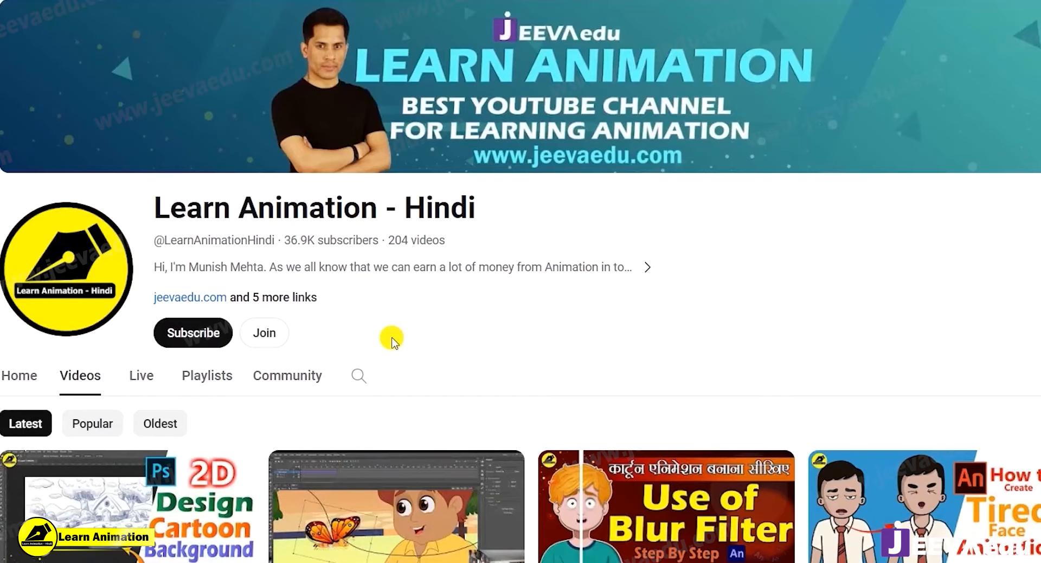
Switch to the browser and subscribe to the Learn Animation - Hindi YouTube channel with notifications on
click(209, 336)
click(211, 341)
click(214, 365)
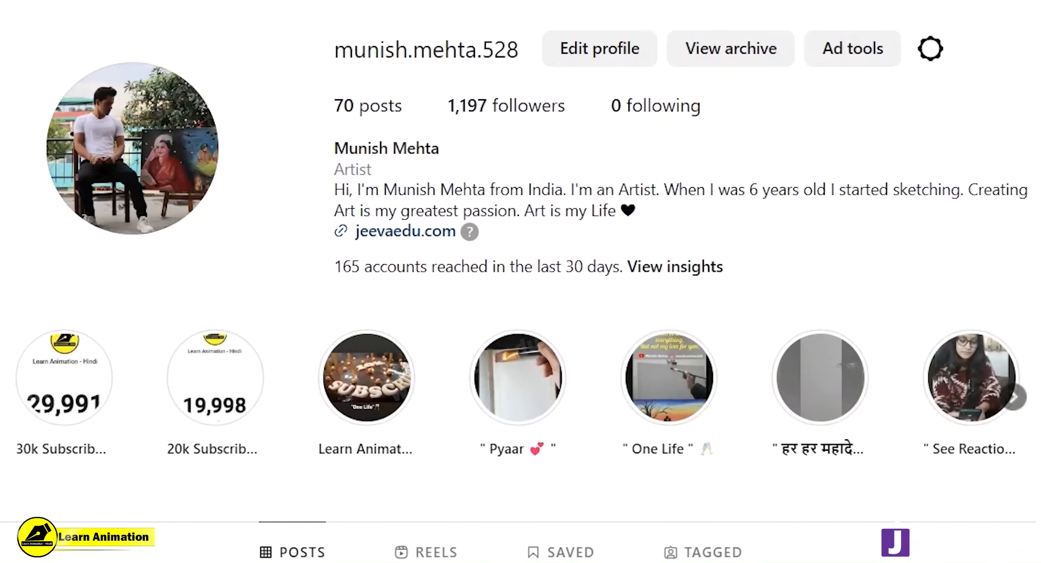
drag(312, 55, 525, 69)
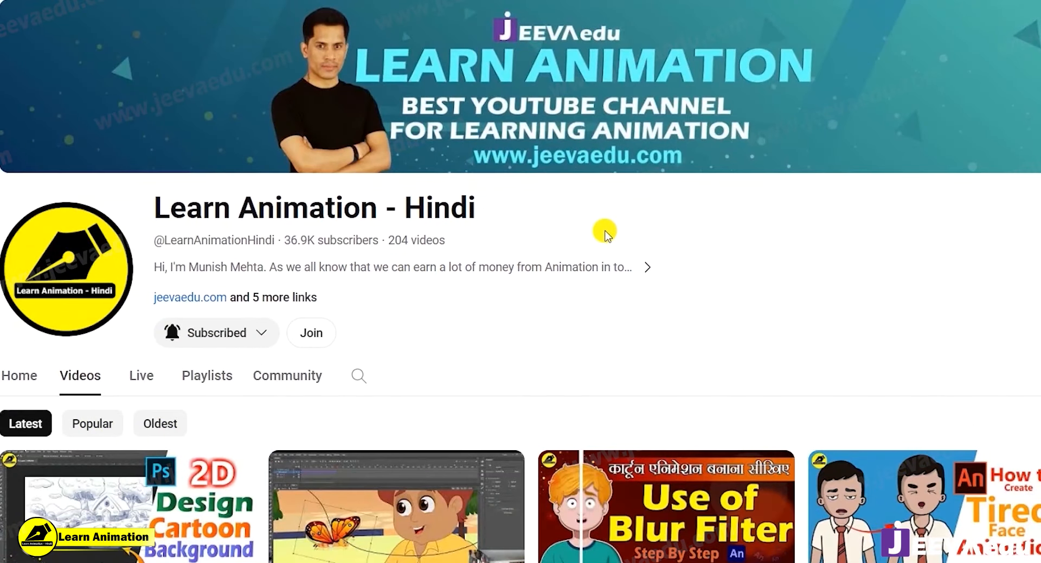
drag(153, 209, 540, 211)
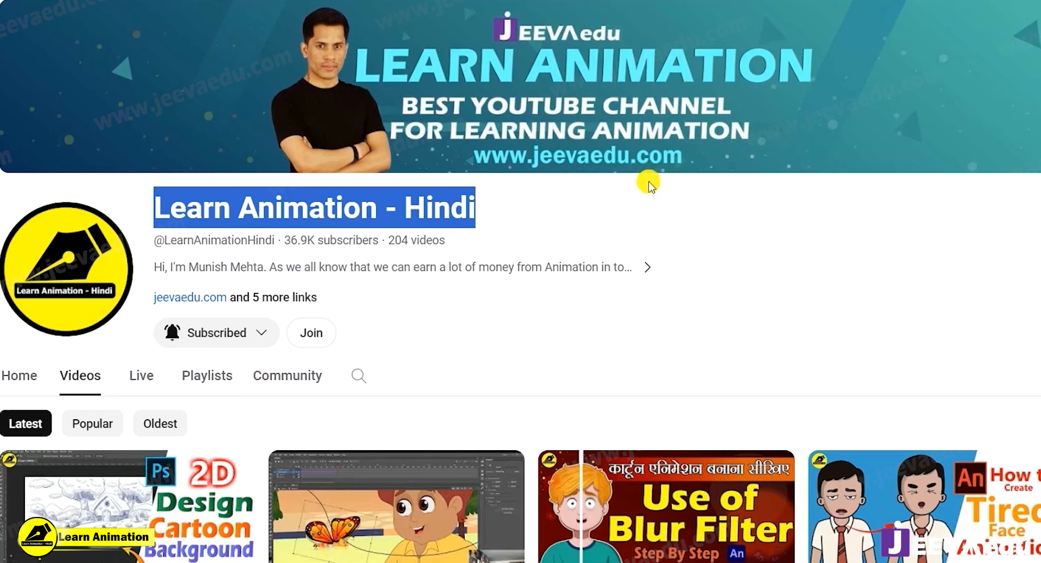
click(634, 205)
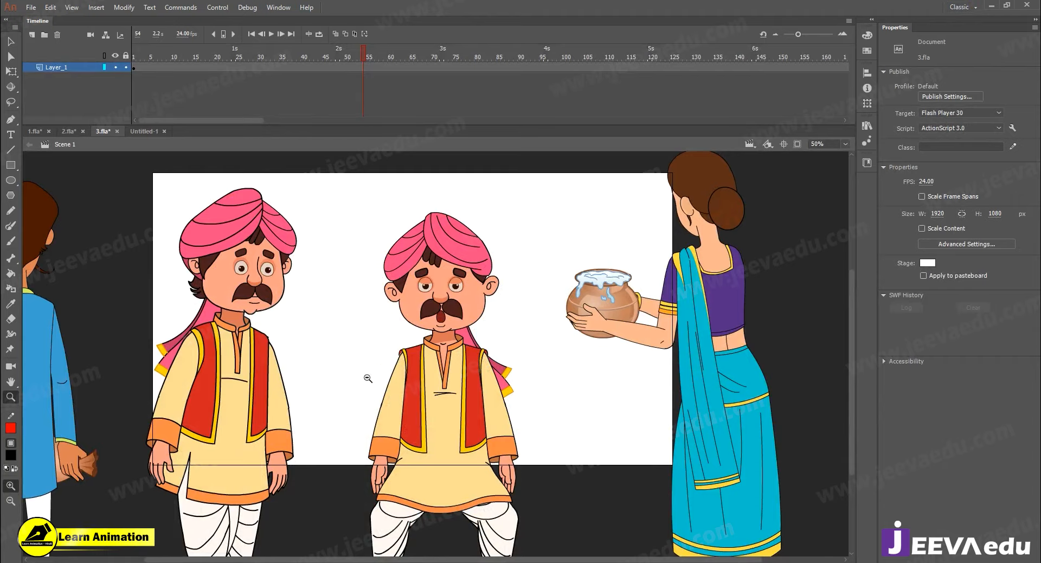
Switch to Adobe Animate and preview frame 14 of the talking animation in 1.fla
key(ctrl+minus)
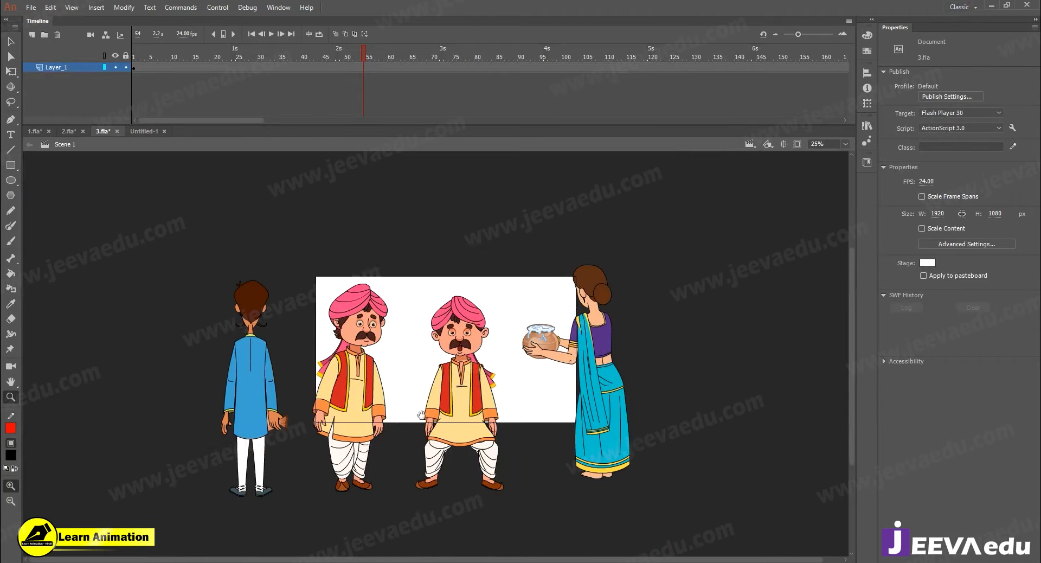
click(32, 131)
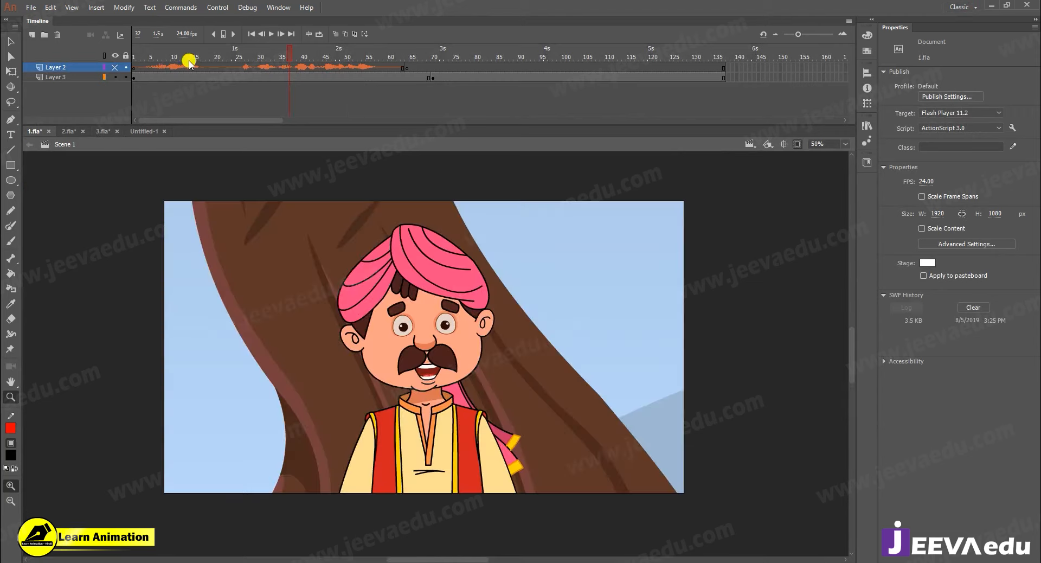
drag(168, 53, 190, 90)
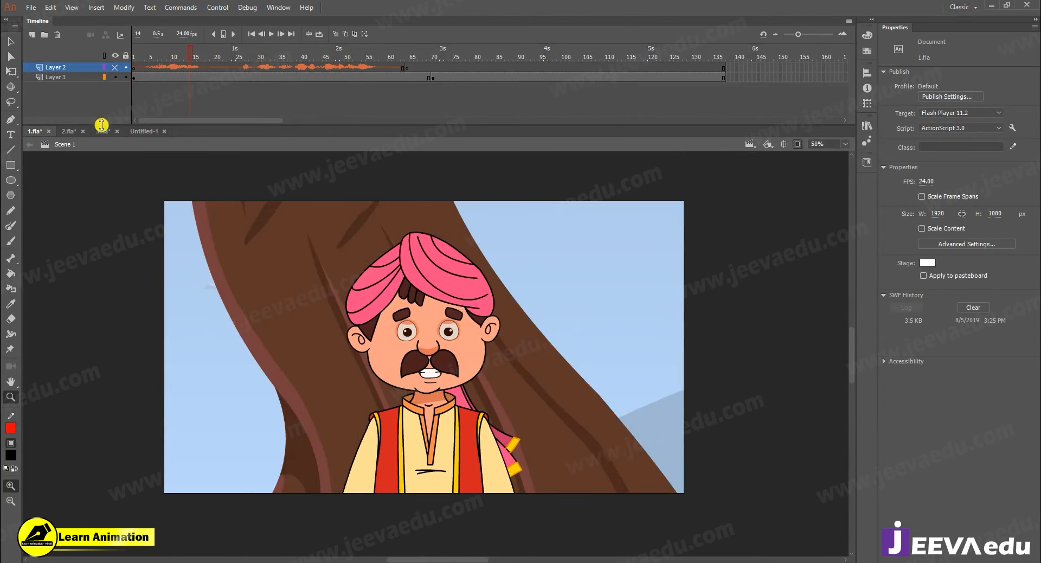
Copy the middle turbaned man from 3.fla and paste him into the Untitled-1 document
click(142, 131)
click(95, 131)
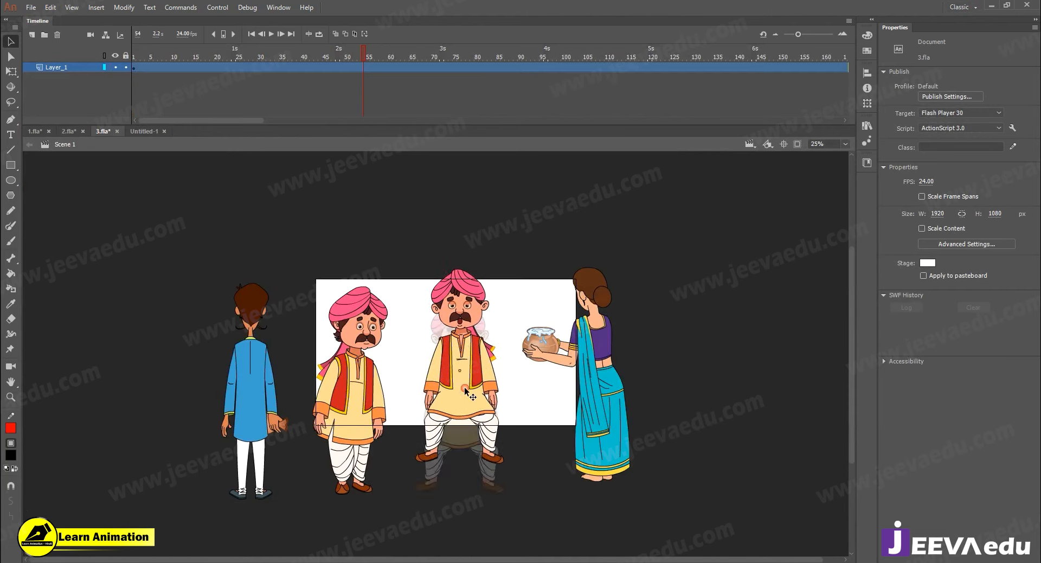
click(465, 386)
click(143, 132)
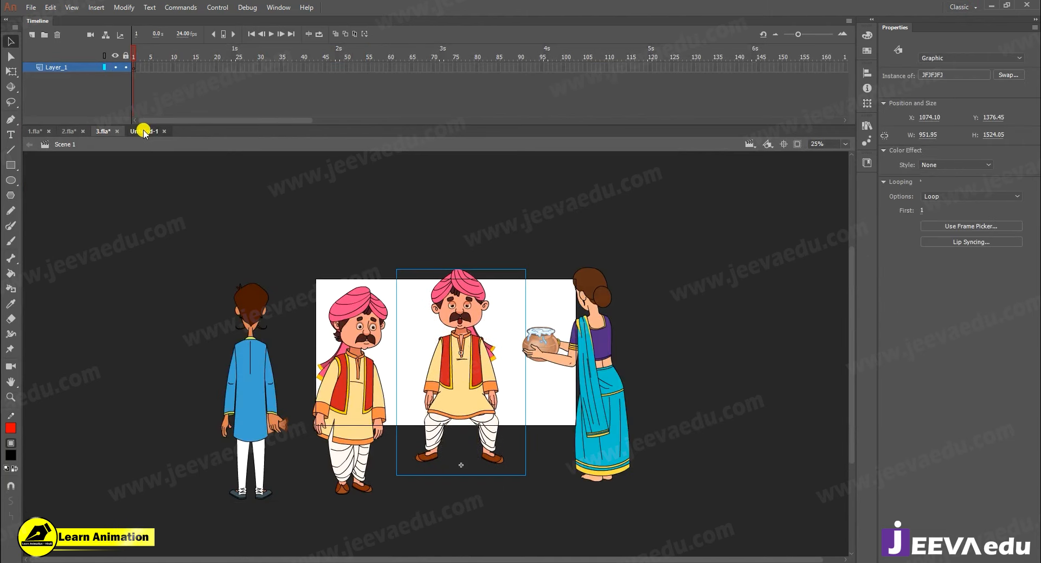
key(z)
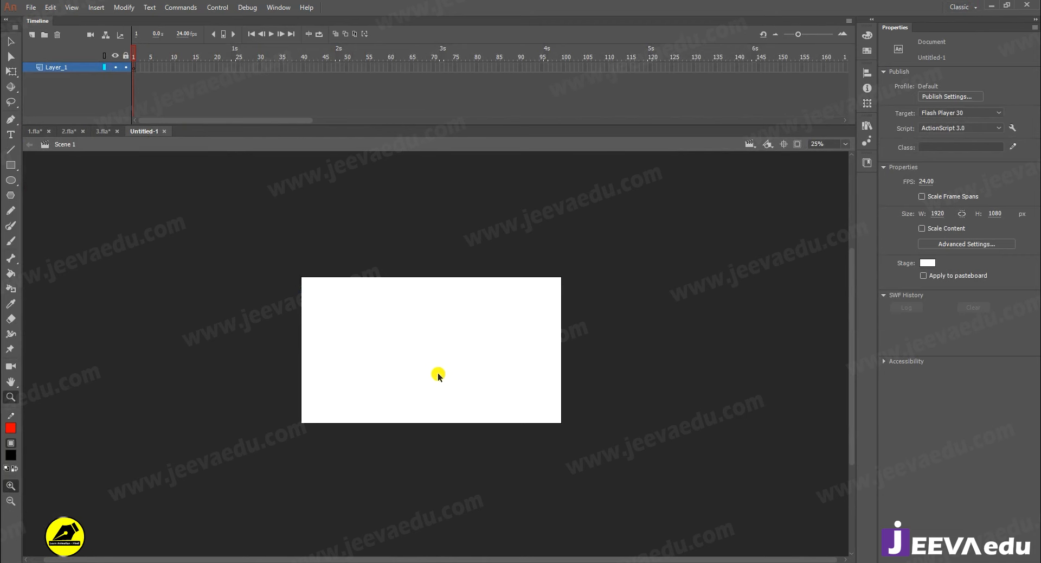
key(ctrl+v)
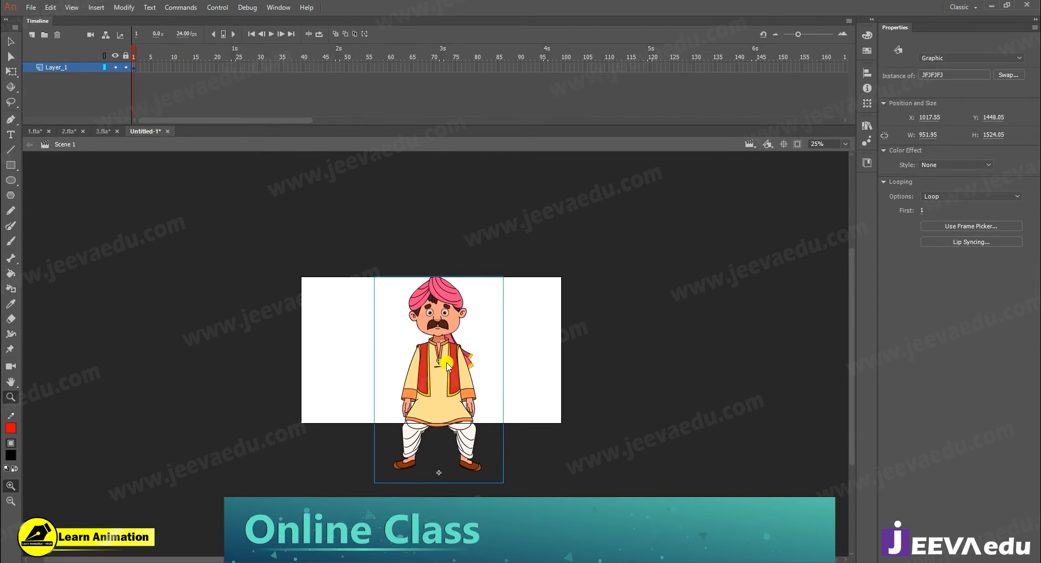
Reposition the pasted character near the stage's horizontal centre, at about X 960, Y 1470
click(417, 345)
drag(417, 345, 404, 378)
key(v)
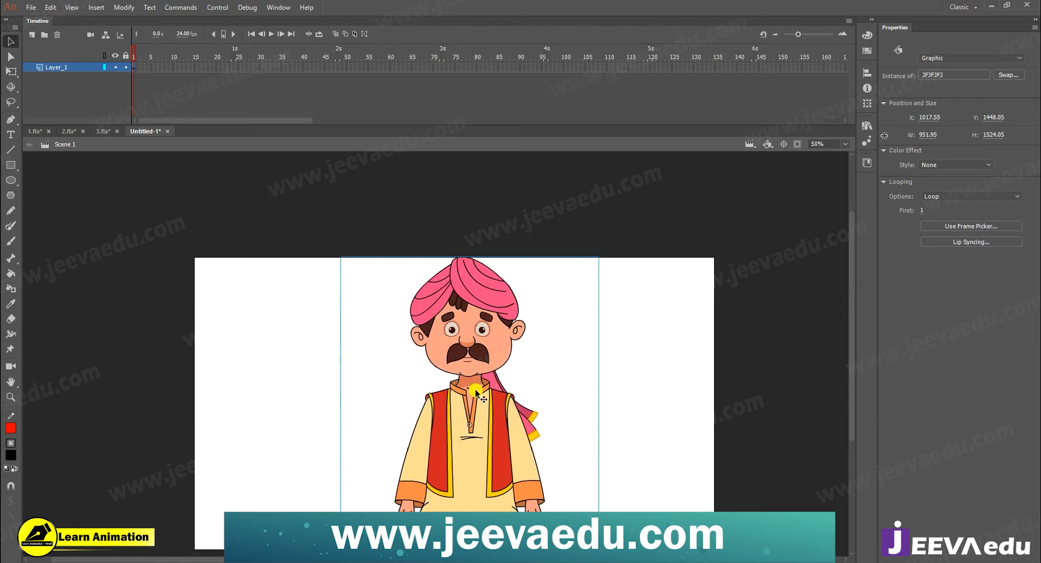
key(z)
alt+click(454, 352)
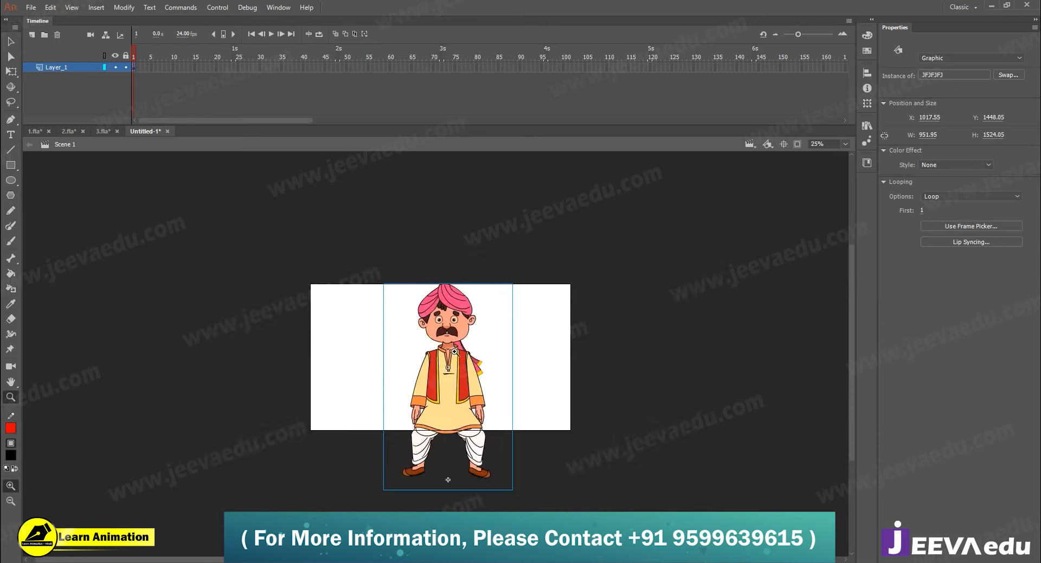
click(455, 351)
key(v)
drag(489, 377, 473, 383)
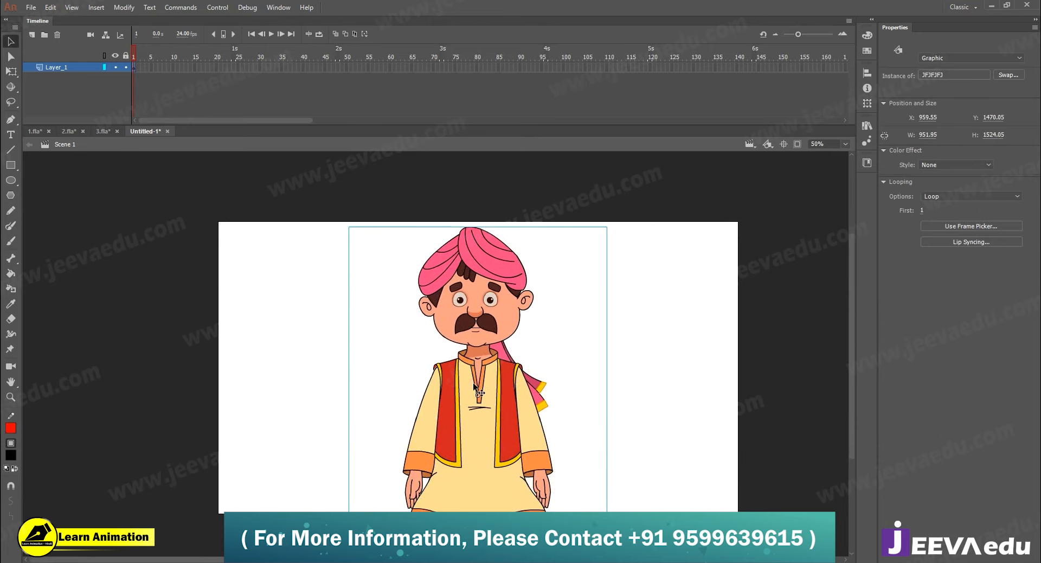
Open the pasted character's symbol for editing and select the parts of his head and body
double_click(474, 376)
drag(344, 209, 554, 540)
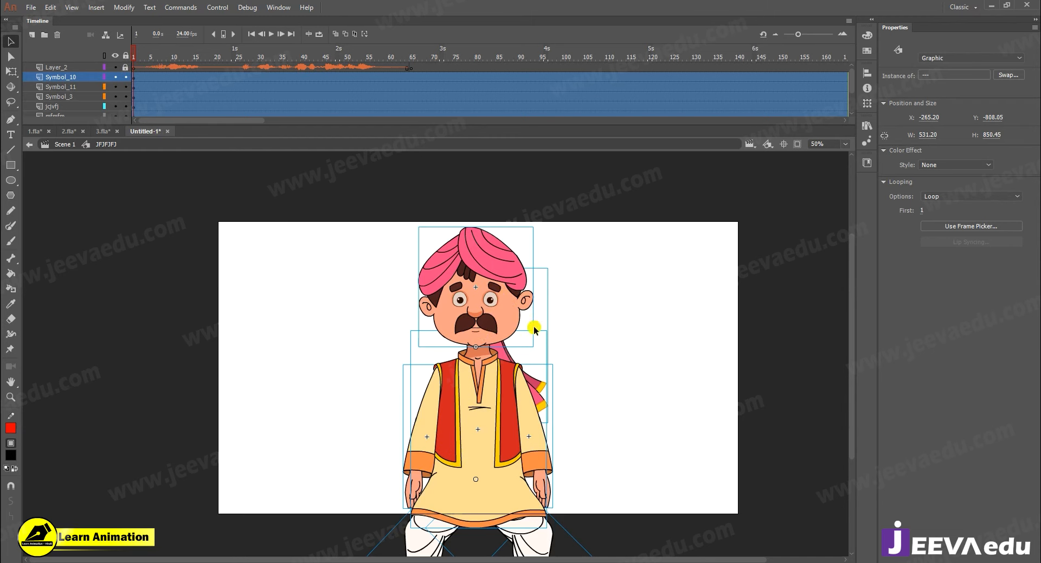
click(125, 67)
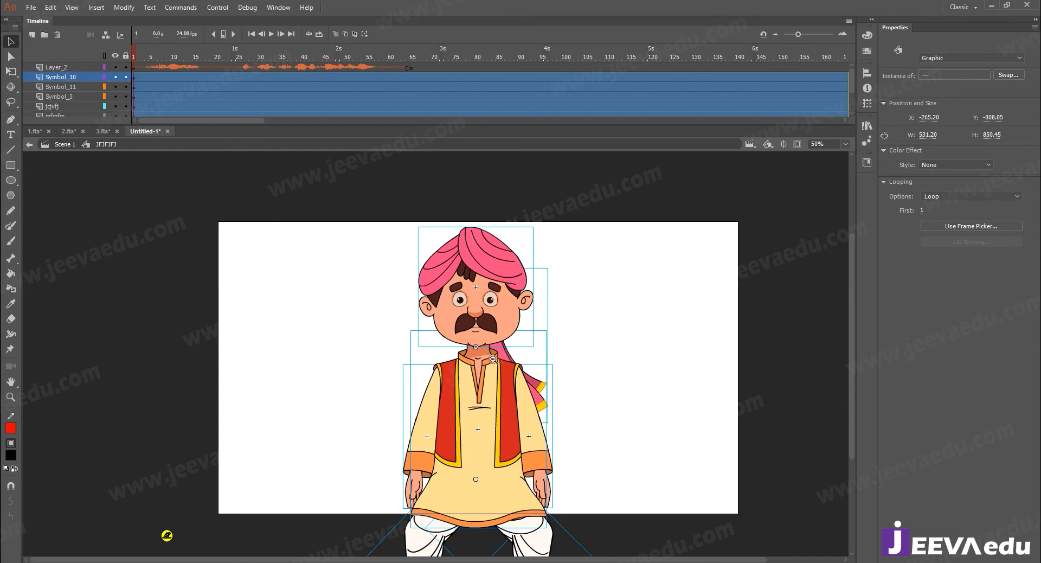
Play the character's animation with the voice track on Layer_2, then return the playhead to frame 1
click(479, 361)
click(442, 379)
drag(469, 381, 511, 389)
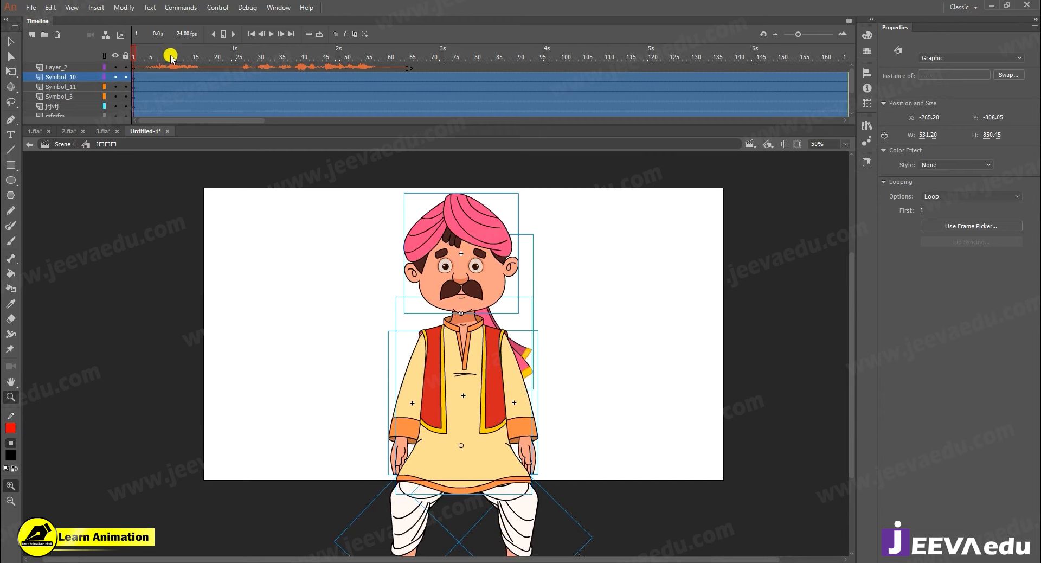
key(Return)
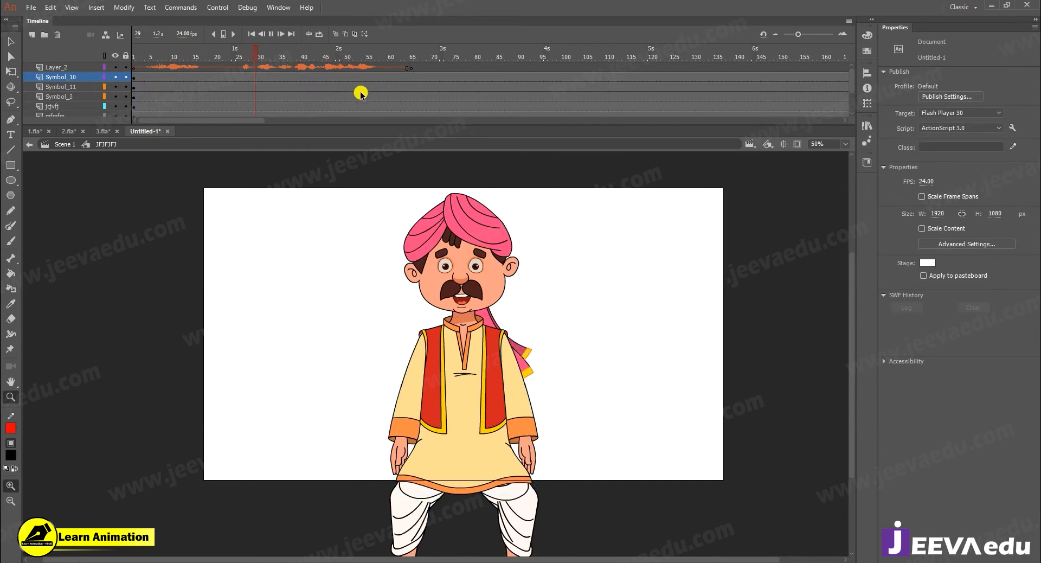
drag(360, 48, 107, 76)
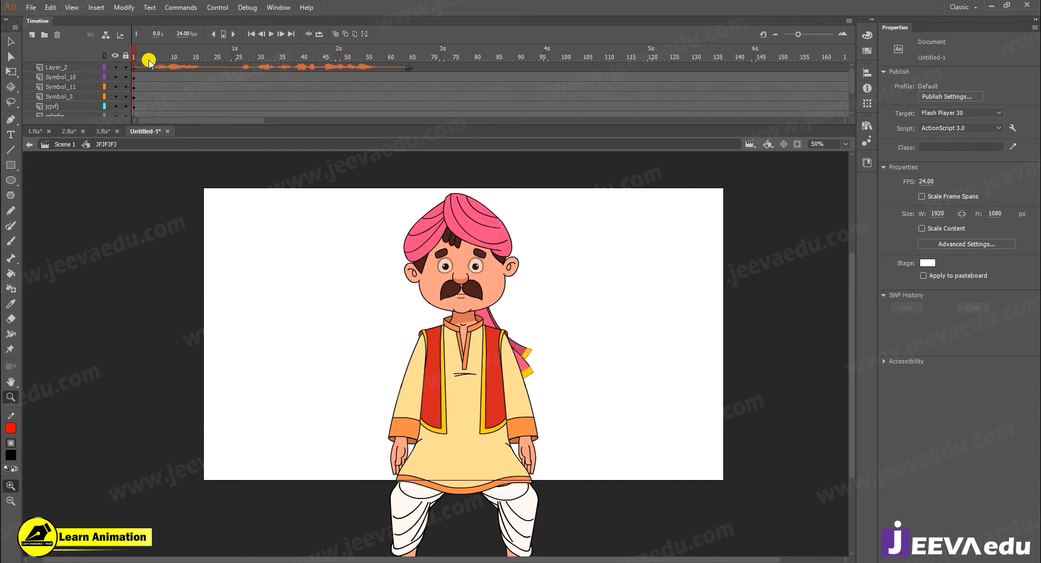
click(31, 8)
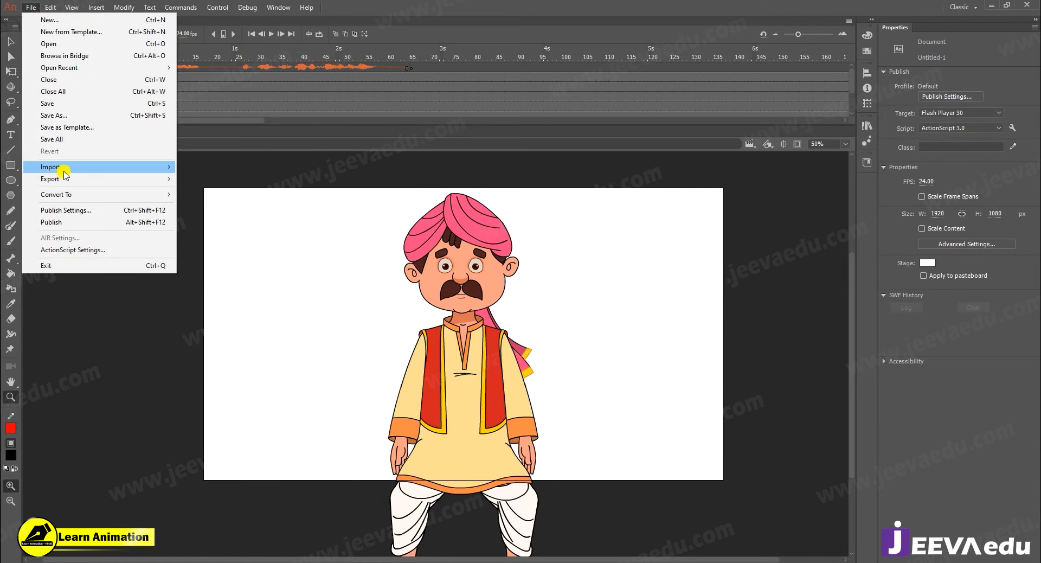
mouse_move(63, 169)
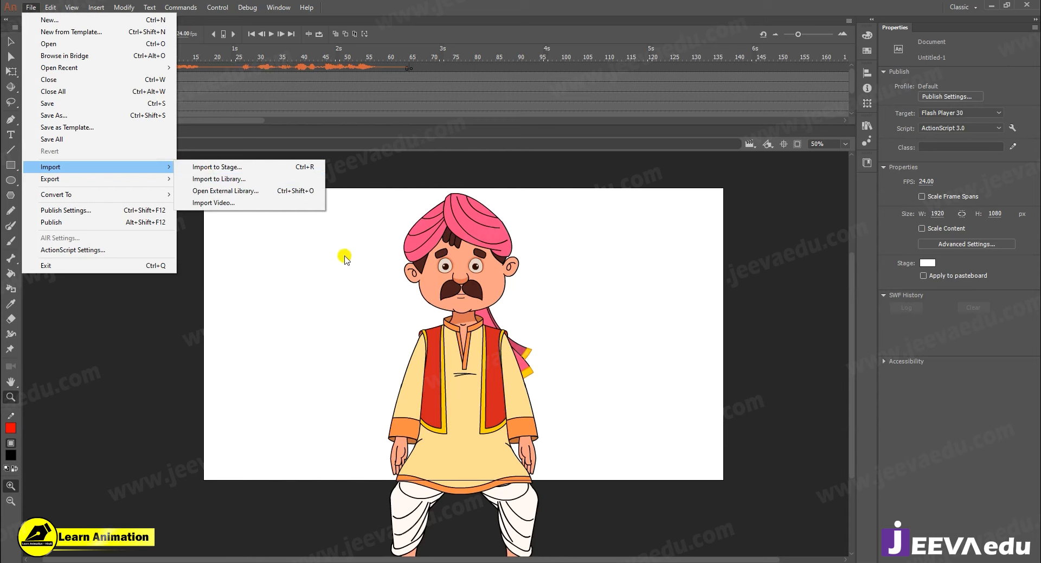
click(456, 267)
Go to frame 39 and open the mouth symbol nested inside the character's head symbol
click(300, 57)
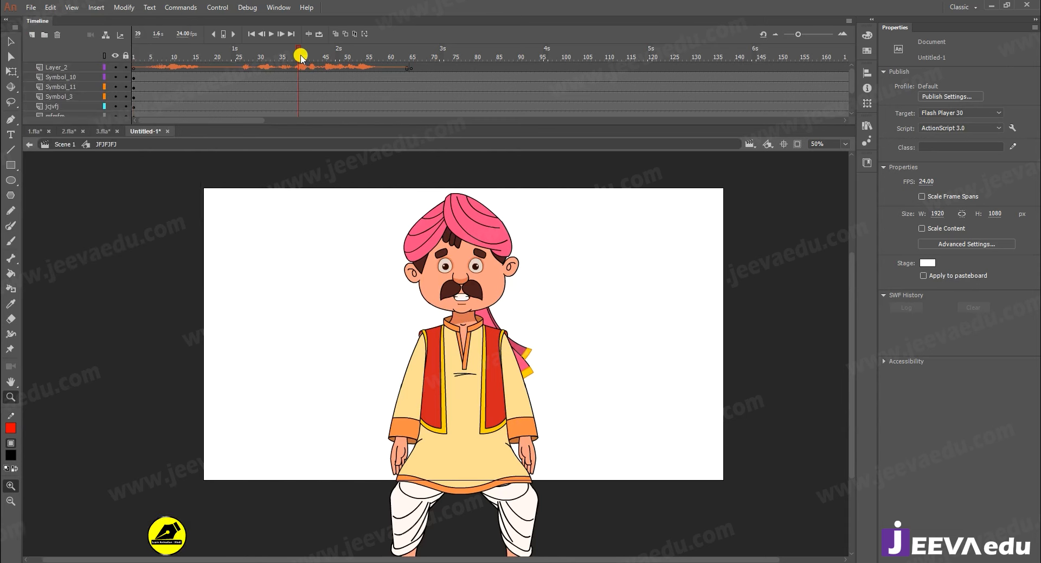
click(456, 314)
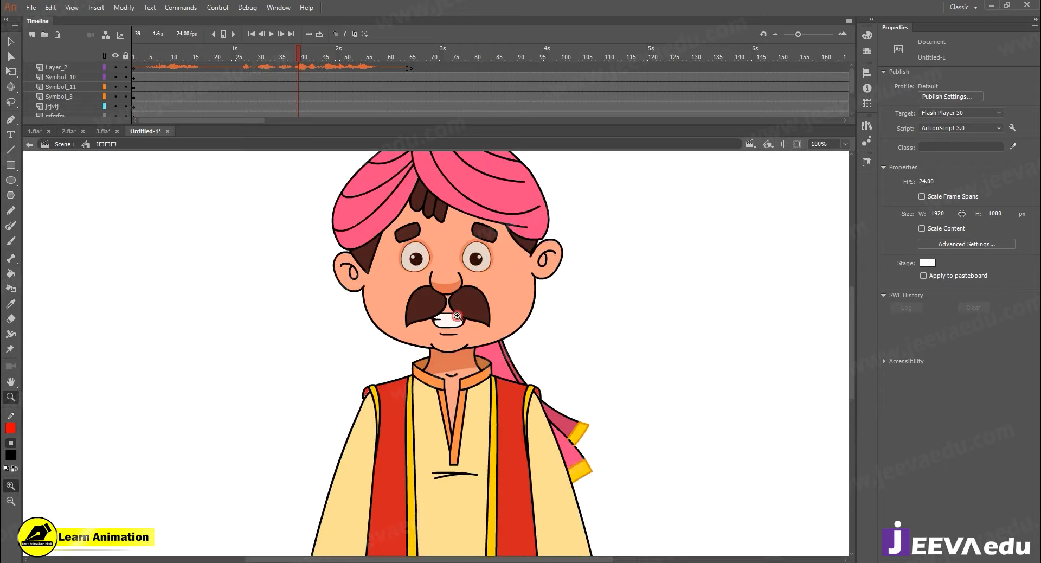
alt+click(456, 369)
drag(453, 354, 458, 369)
click(457, 369)
key(v)
click(432, 324)
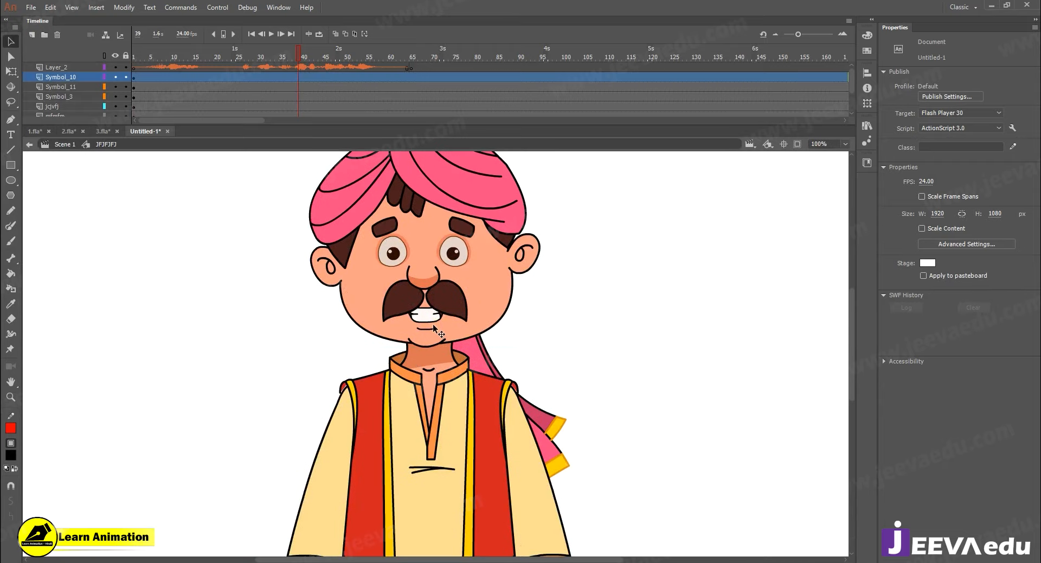
double_click(433, 324)
double_click(429, 317)
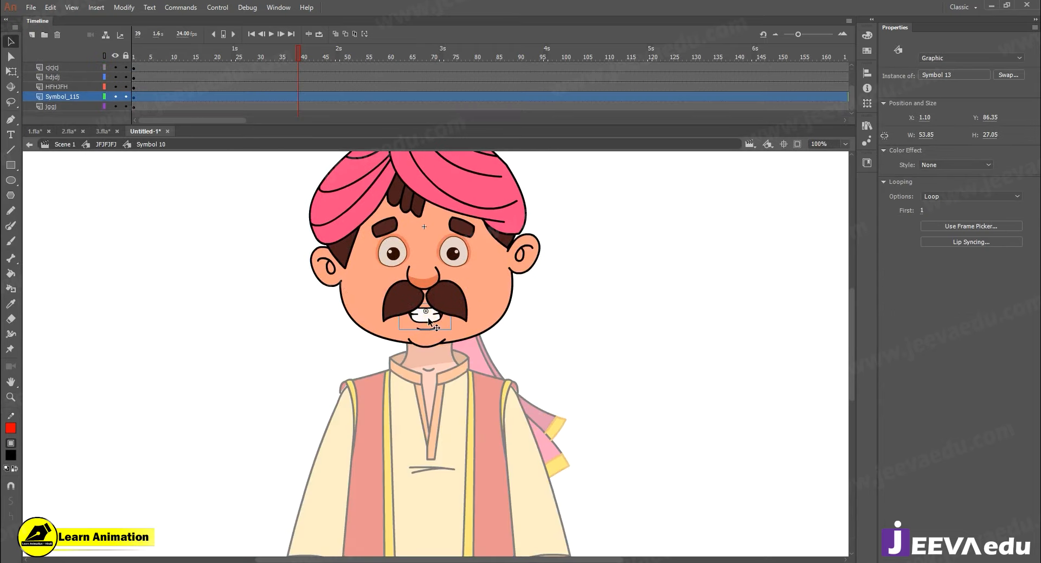
Play the mouth symbol's lip-sync keyframes and stop at frame 58
click(175, 81)
key(Return)
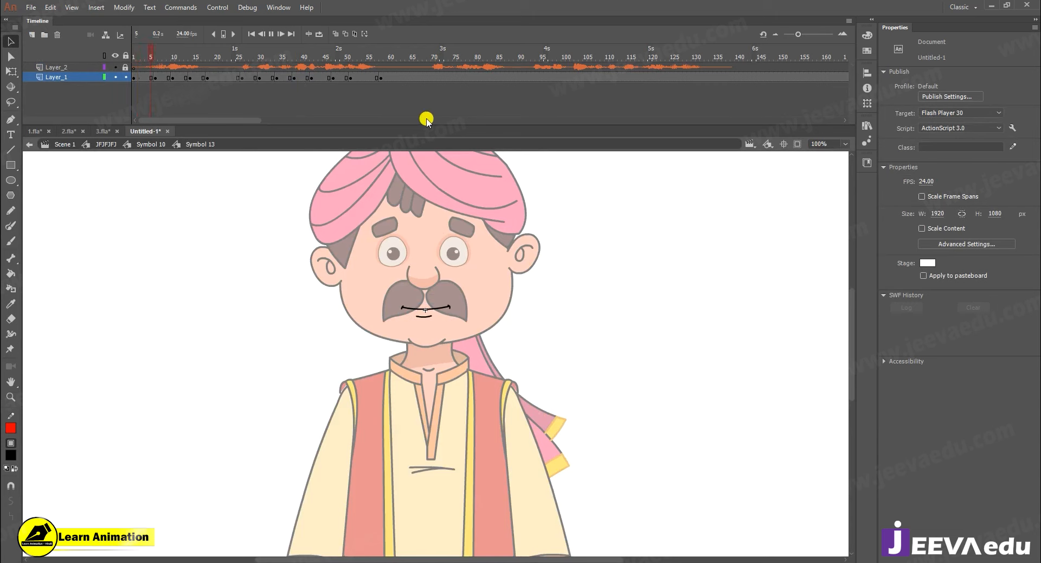
click(380, 63)
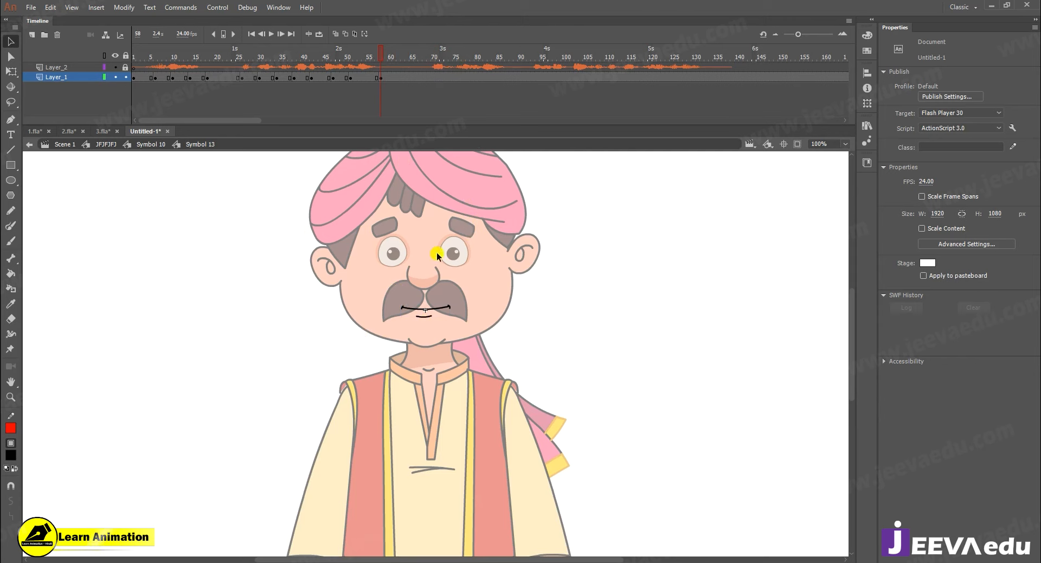
Leave the mouth and head symbols, returning to the full character's symbol JFJFJFJ
click(142, 146)
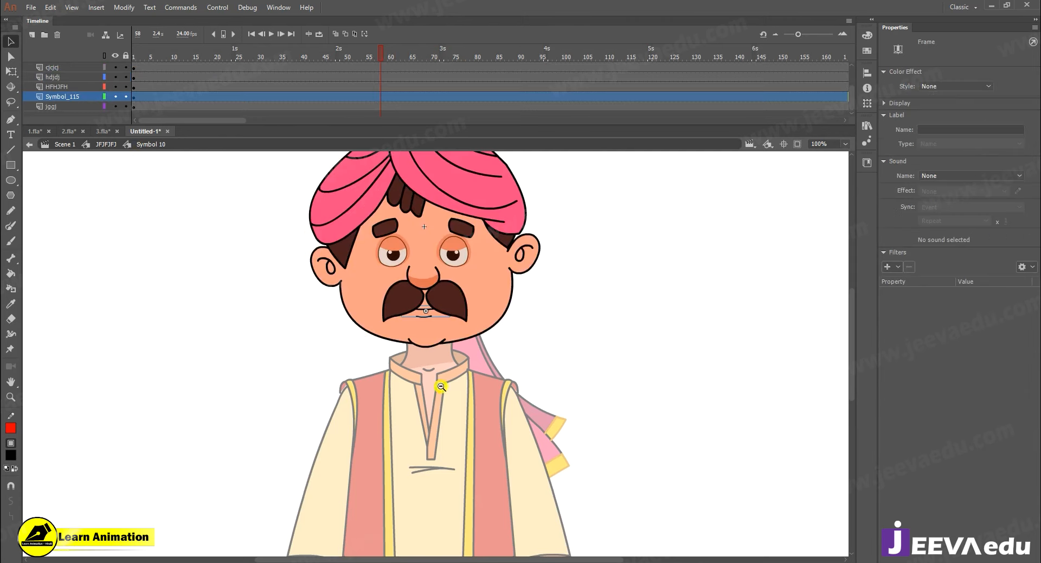
key(z)
alt+click(441, 386)
click(441, 319)
alt+click(390, 374)
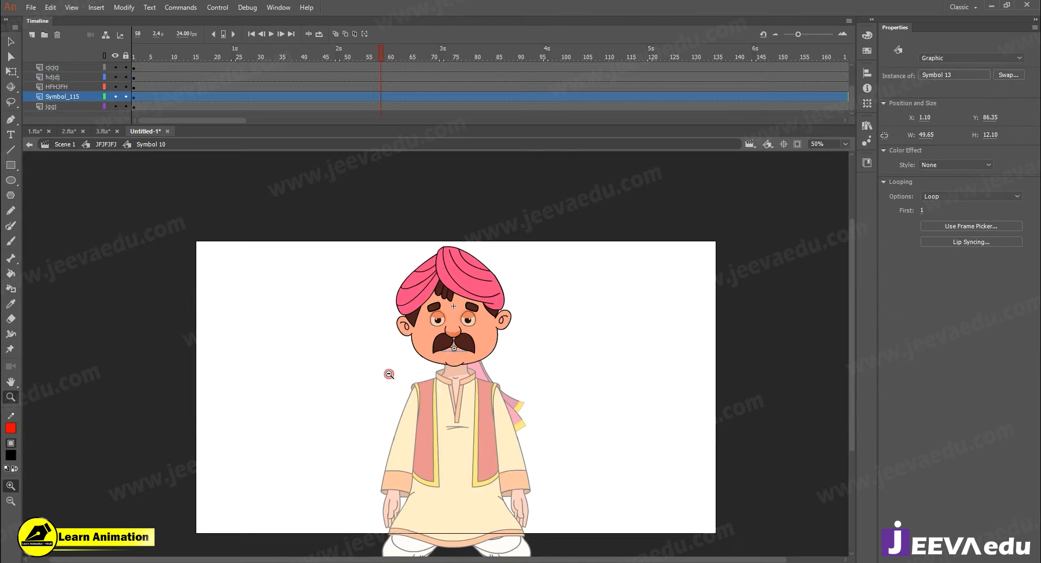
click(106, 144)
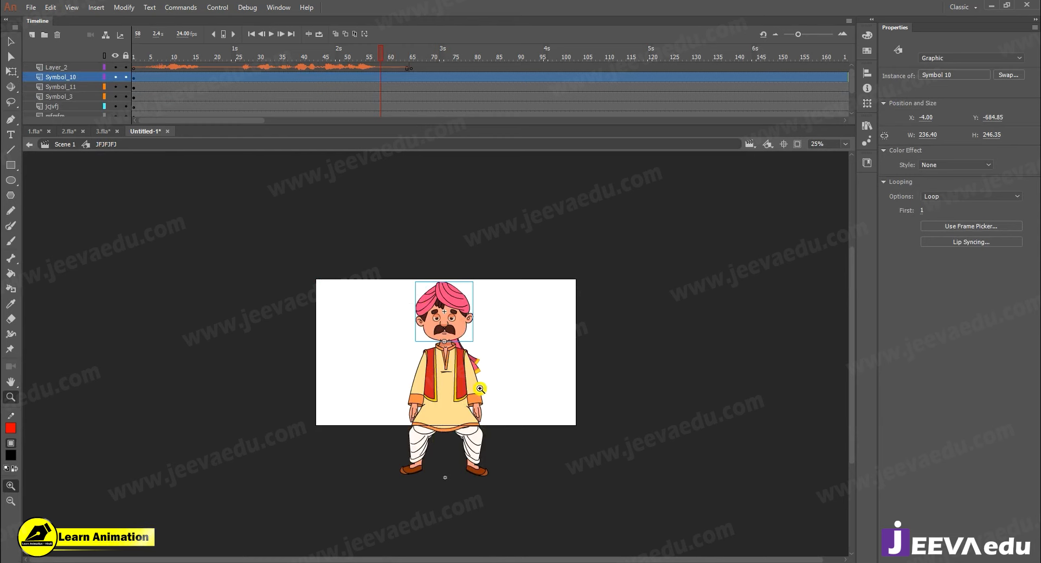
Play the finished talking animation in 1.fla up to frame 57 for reference and return to Untitled-1
drag(363, 52, 136, 77)
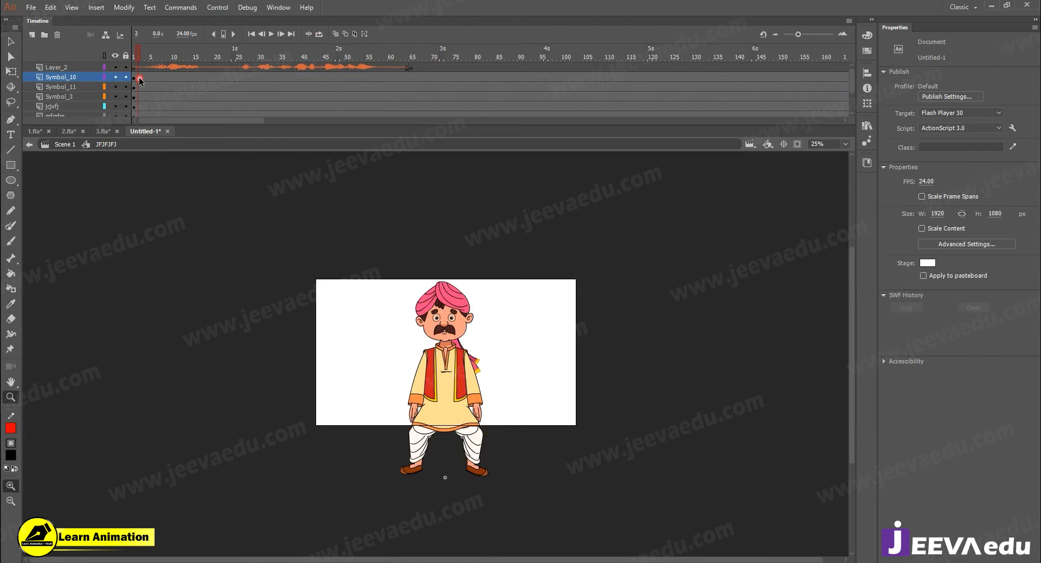
click(412, 351)
click(34, 131)
key(Return)
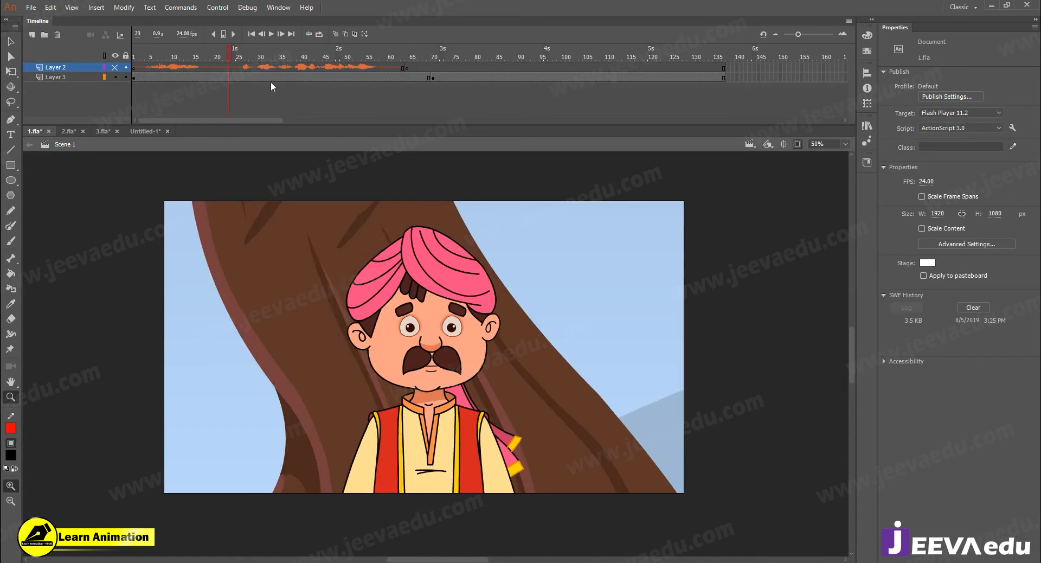
click(377, 78)
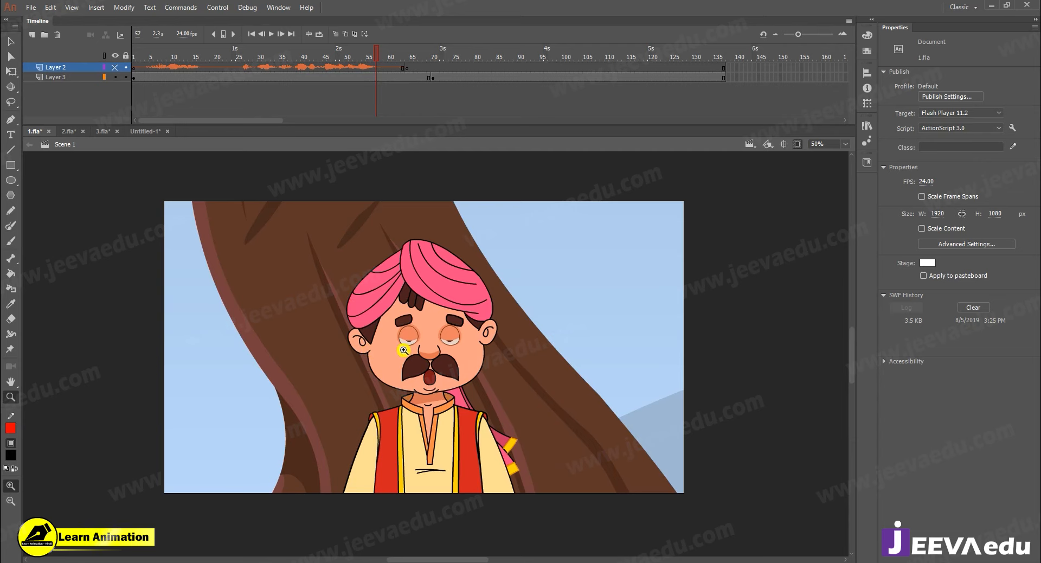
click(145, 131)
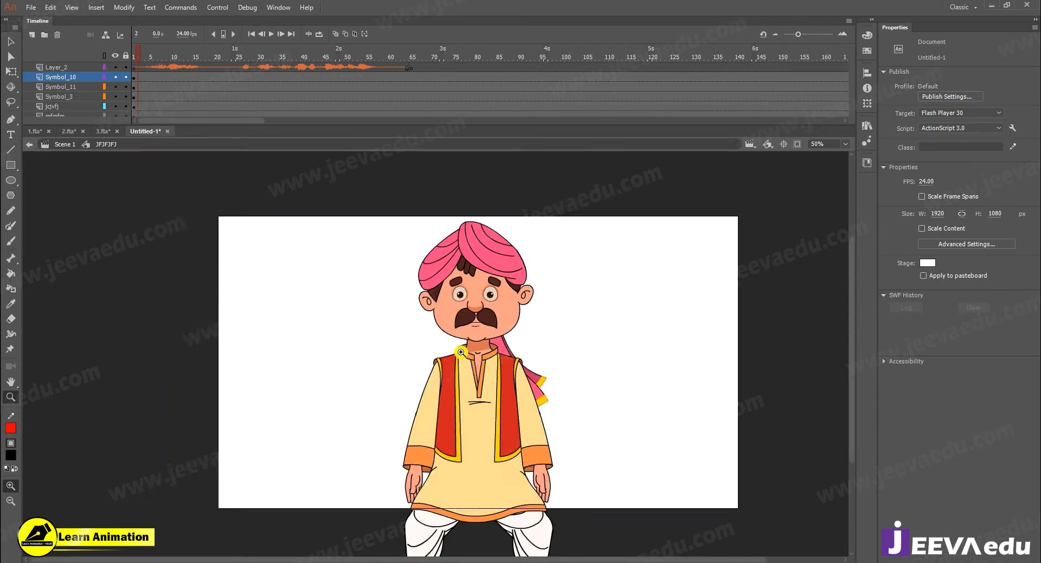
Insert keyframes at frame 5 on all of the character's body-part layers, leaving out the voice layer
click(466, 360)
alt+click(465, 360)
key(v)
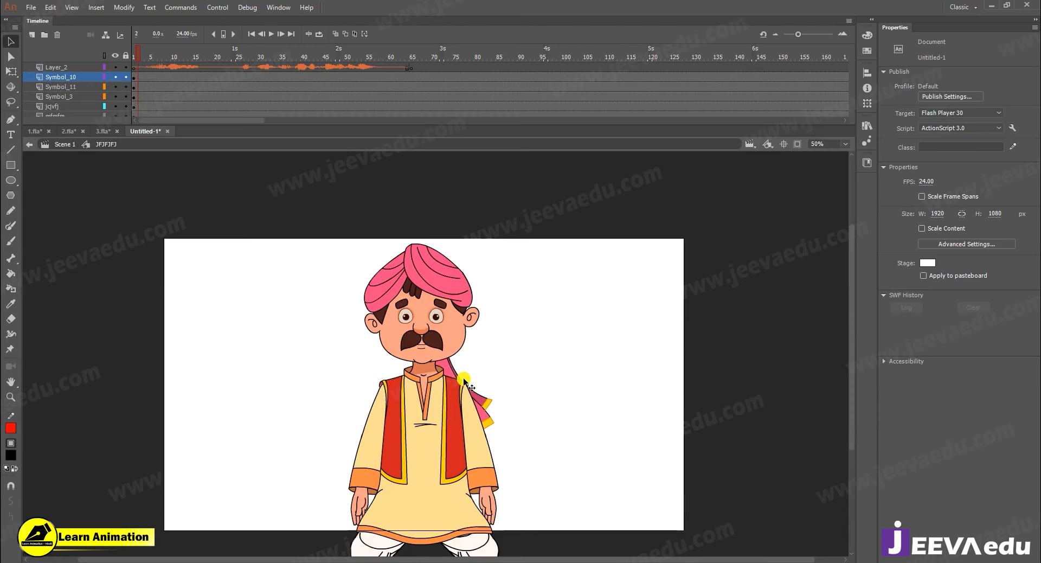
scroll(464, 380, up, 3)
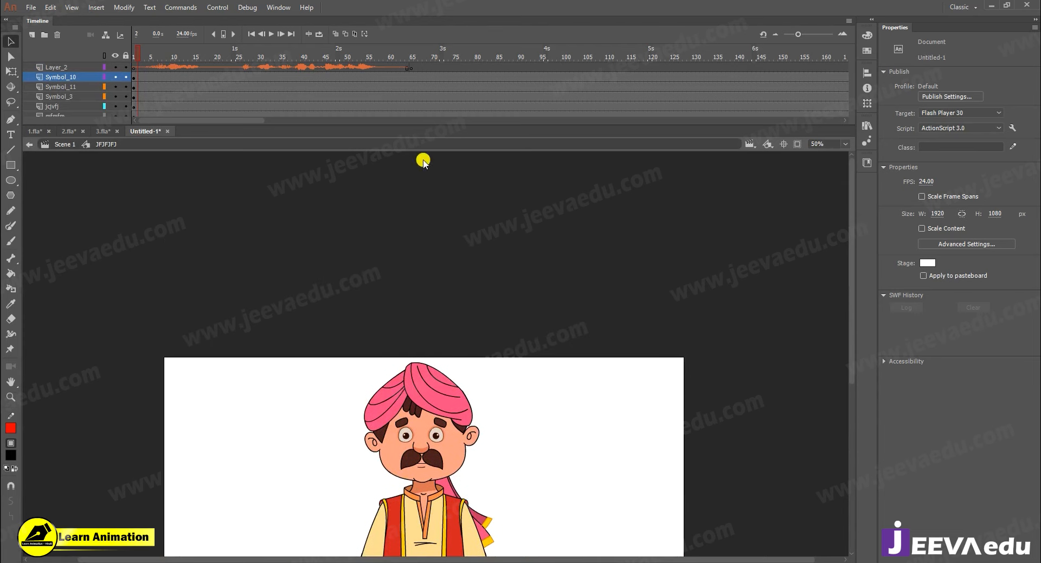
key(z)
alt+click(443, 460)
click(422, 367)
drag(446, 364, 448, 389)
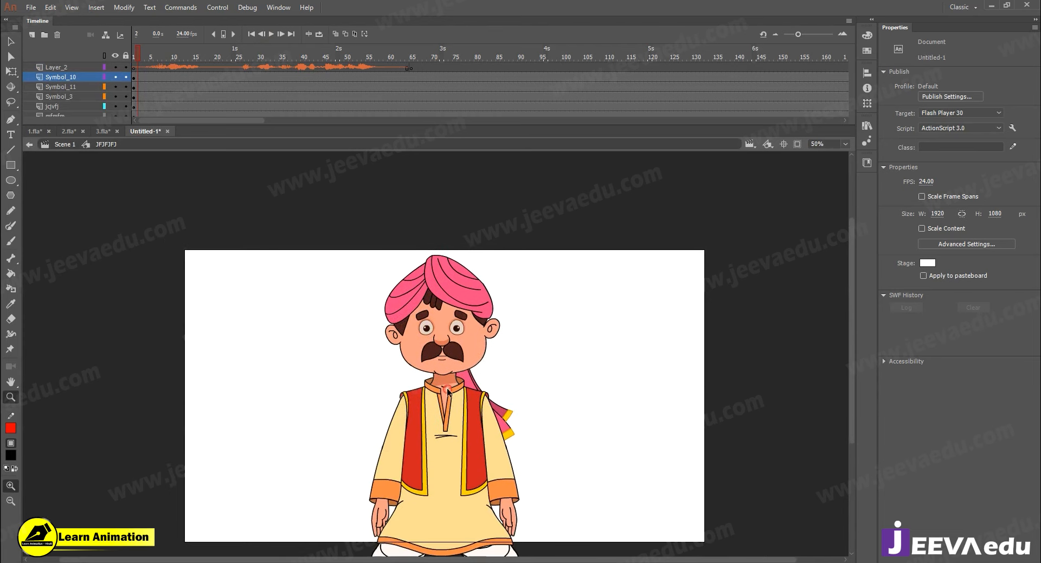
click(150, 78)
drag(150, 78, 153, 135)
click(152, 97)
key(F6)
scroll(160, 80, up, 3)
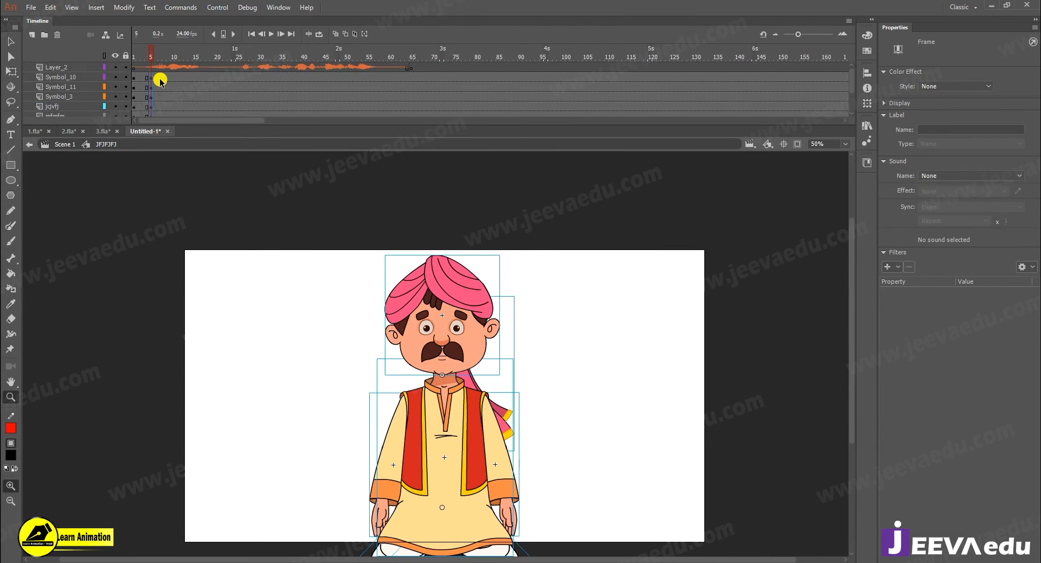
Insert keyframes at frames 11 and 17 on all body-part layers and hide Layer_2
drag(180, 76, 178, 135)
scroll(189, 80, up, 3)
drag(177, 76, 174, 152)
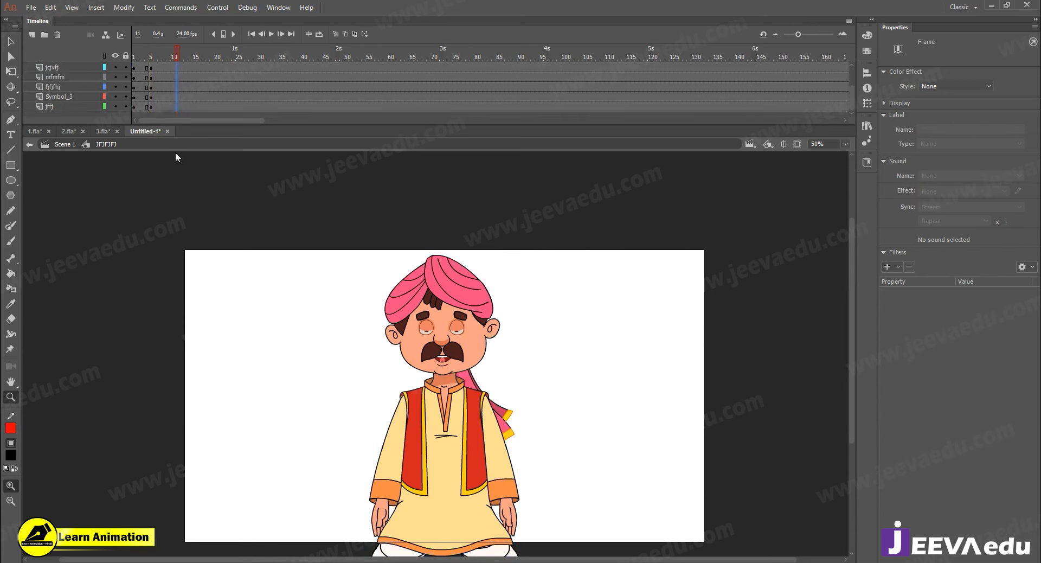
key(F6)
scroll(196, 79, up, 3)
click(114, 67)
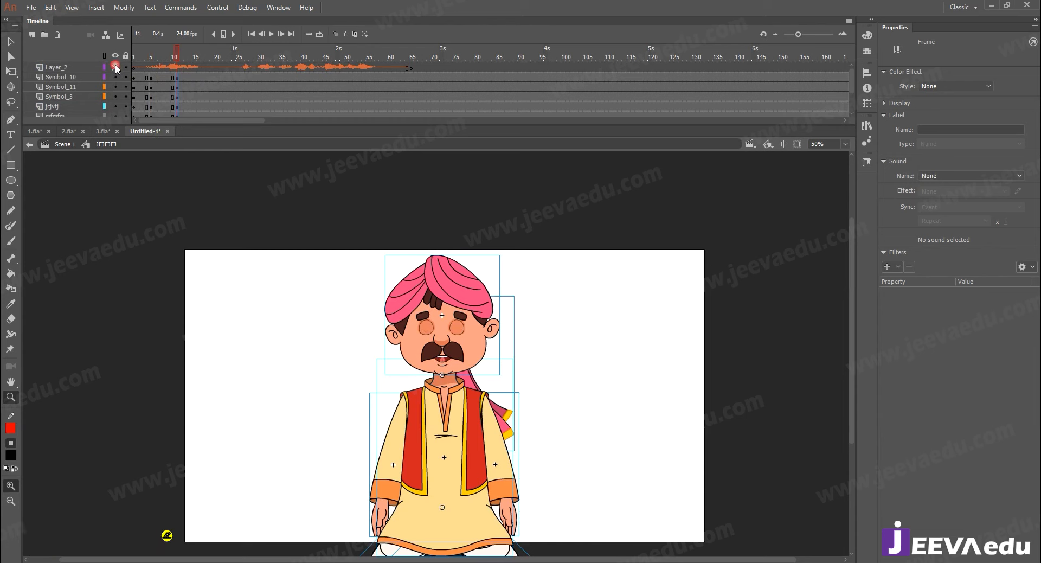
drag(202, 131, 203, 143)
key(F6)
scroll(208, 84, up, 3)
Create classic tweens on all body-part layers between frames 5, 11 and 17, with an easing of 100
drag(163, 77, 196, 156)
right_click(173, 70)
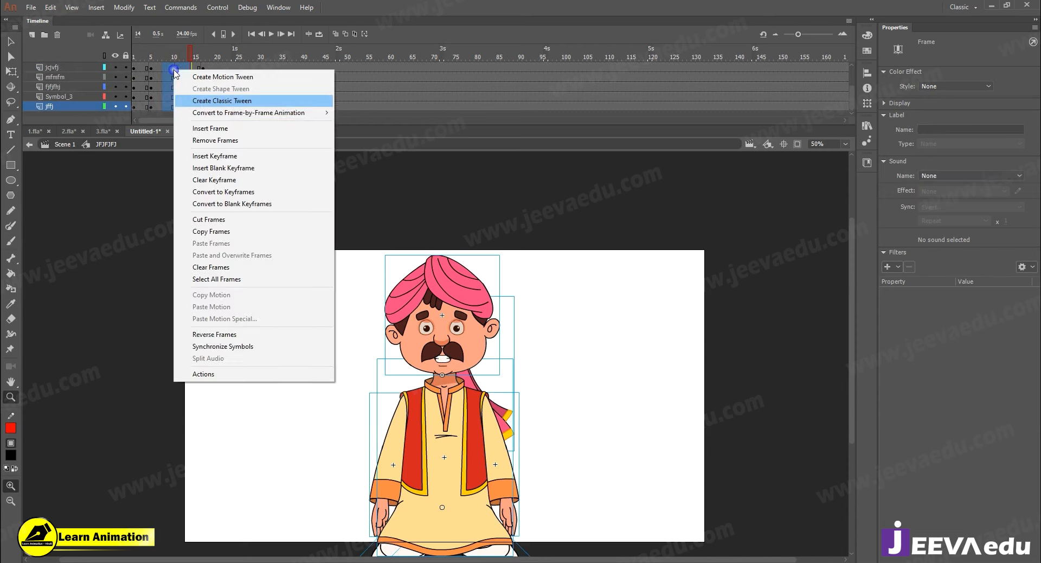
click(214, 100)
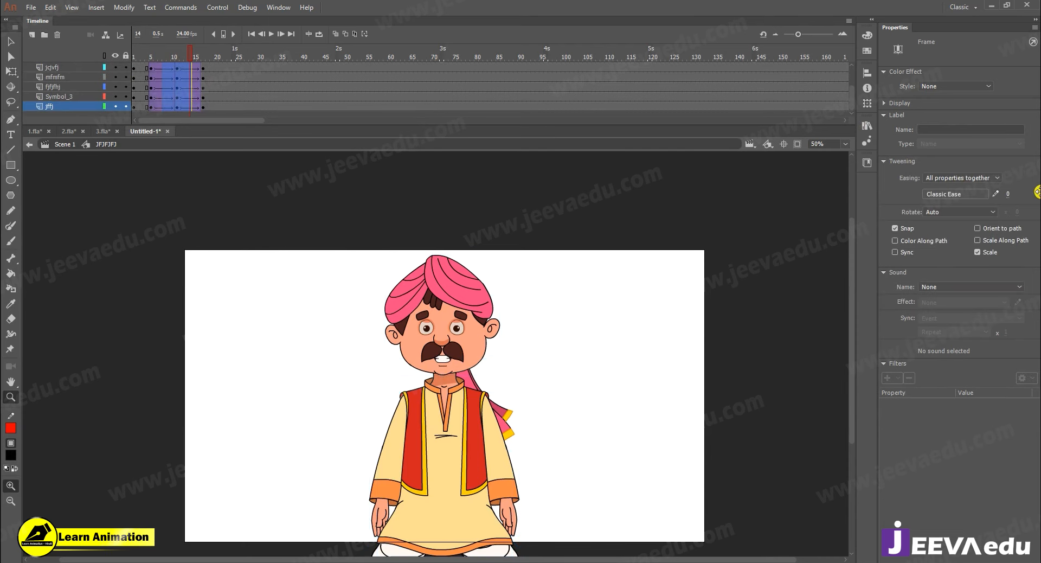
drag(1008, 195, 1011, 81)
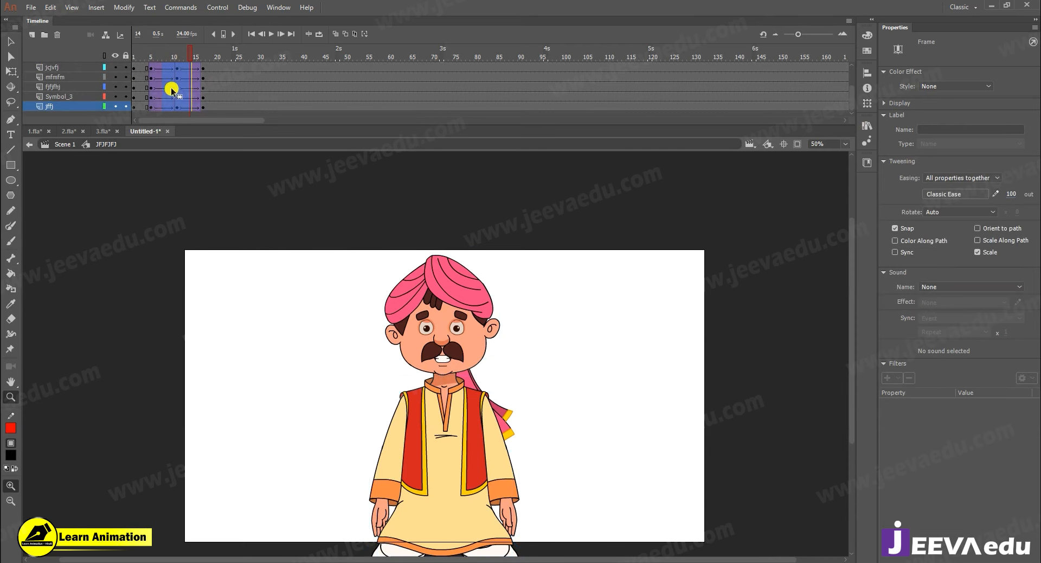
Set the easing of the first tween span, from frame 5 to 11, to -100 on all body-part layers
scroll(168, 82, up, 3)
drag(164, 79, 163, 165)
click(1011, 193)
scroll(186, 82, up, 3)
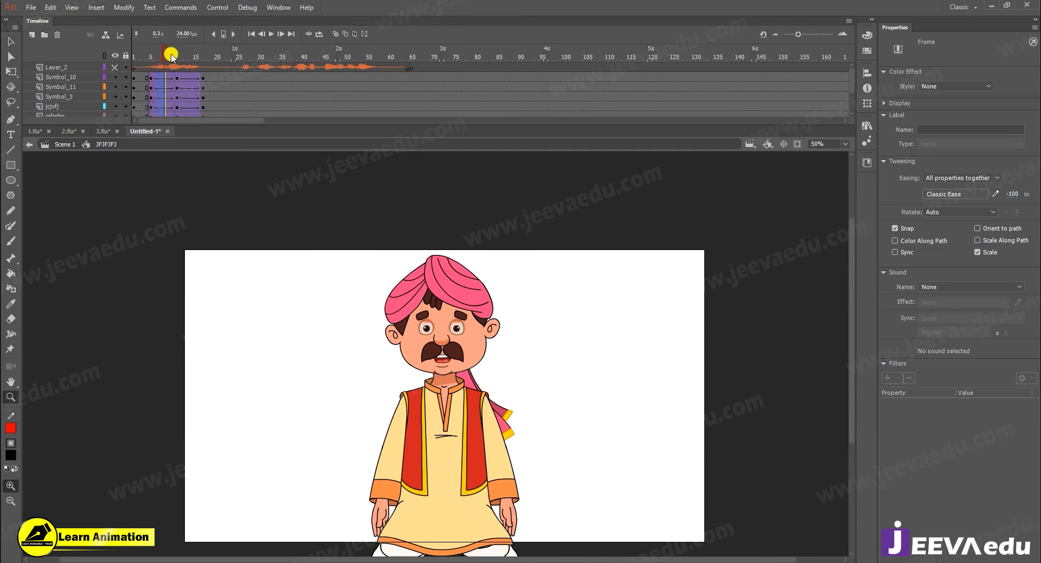
At frame 11, select the upper body, move its transformation point down to the hips and squash it slightly vertically
click(176, 54)
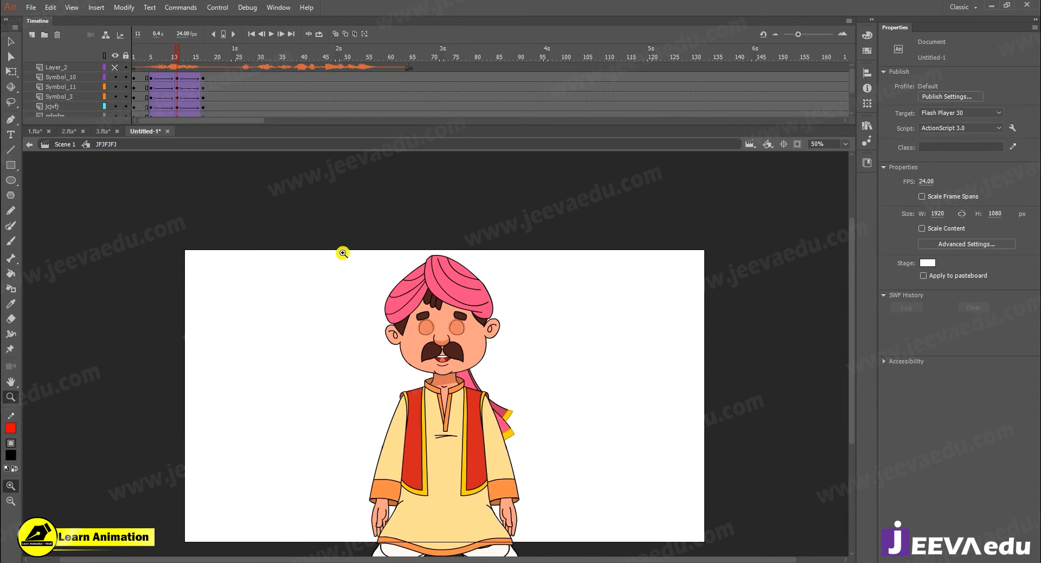
drag(485, 400, 494, 375)
key(v)
drag(346, 227, 556, 378)
key(q)
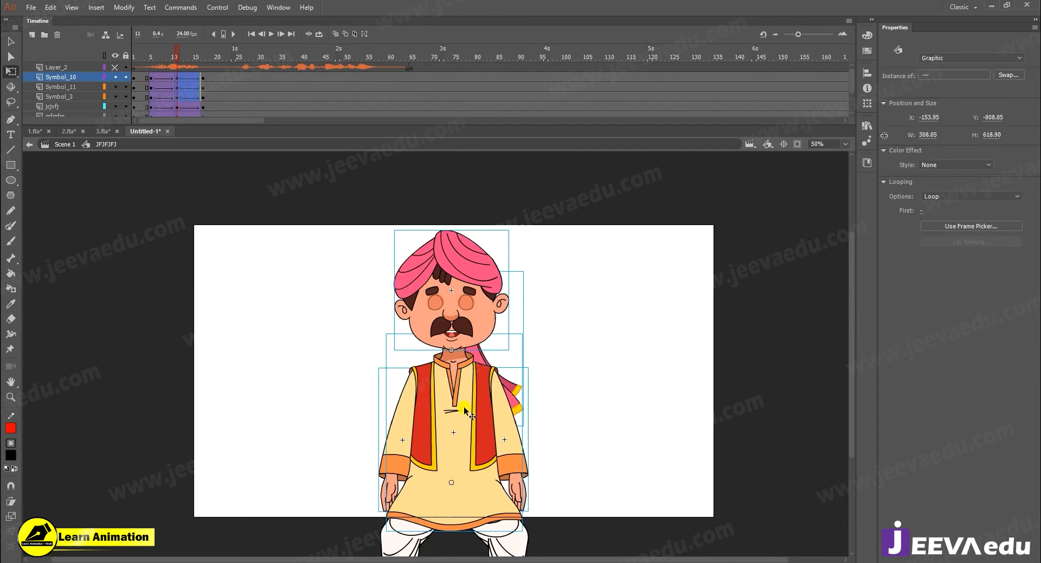
drag(454, 387, 454, 497)
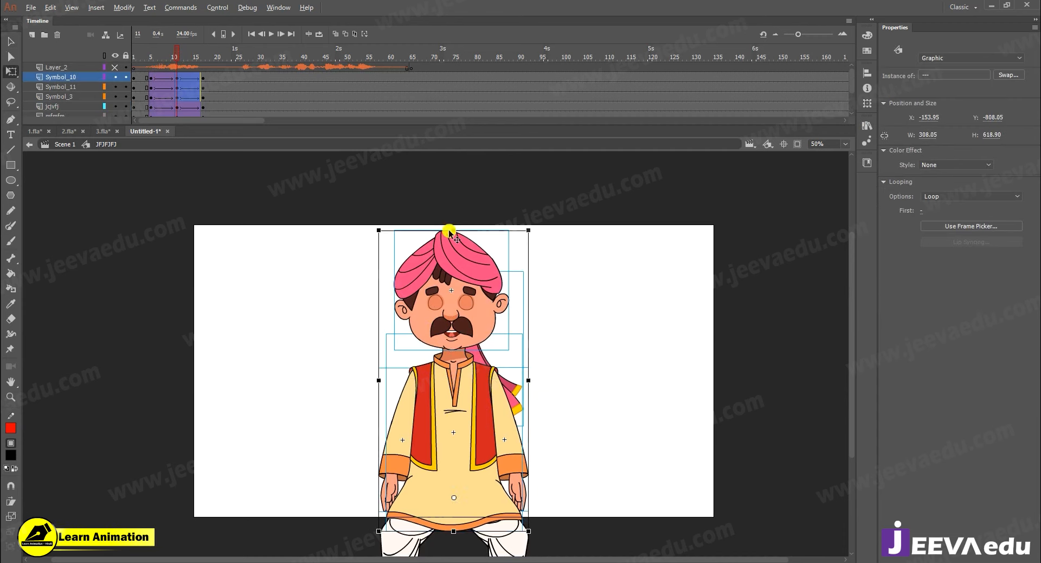
drag(453, 235, 453, 239)
At frame 17, select the whole upper body and tilt it slightly around a transformation point near the hips
drag(173, 57, 209, 76)
click(208, 76)
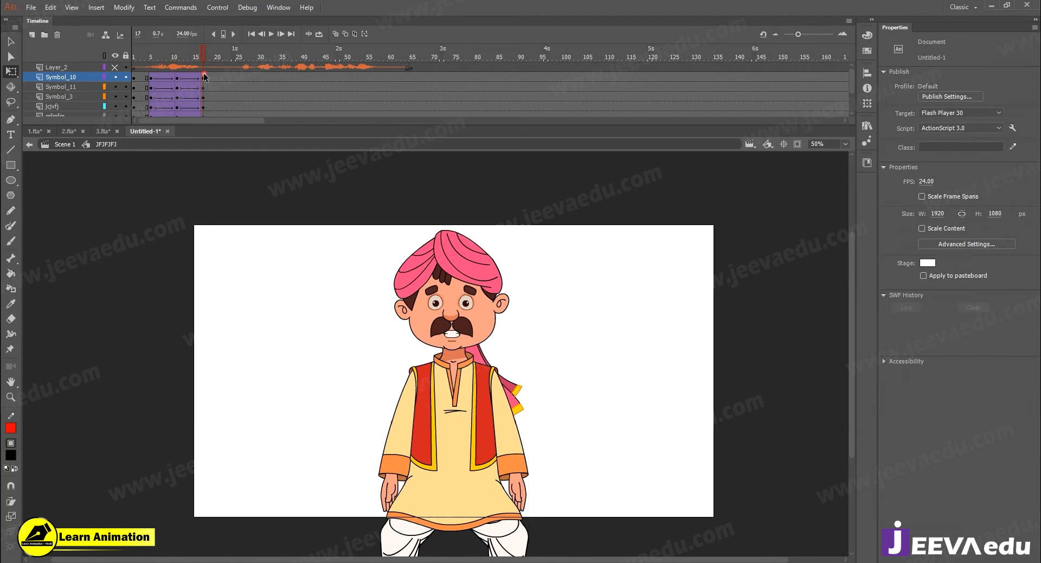
drag(357, 222, 528, 372)
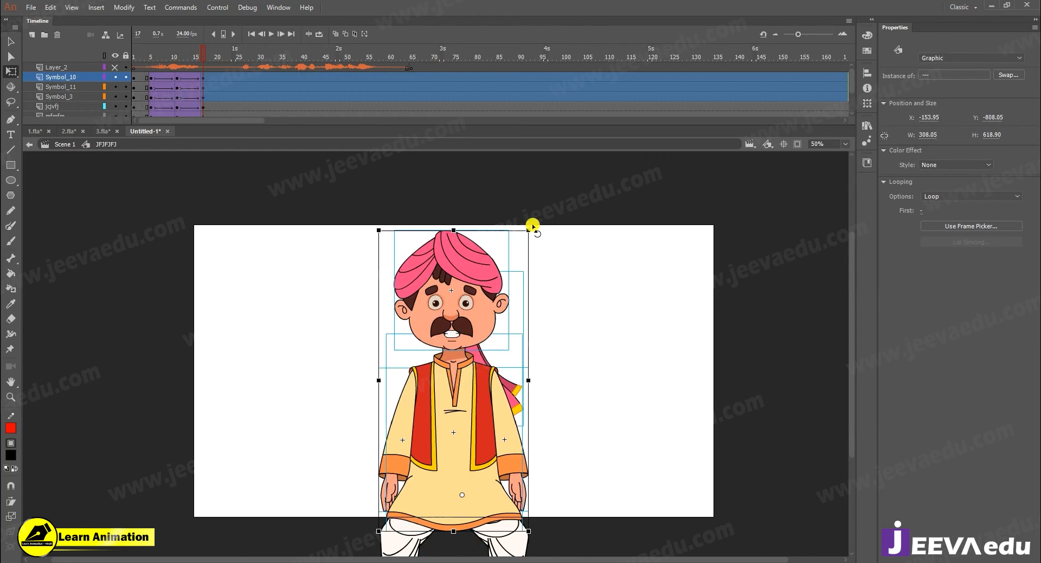
drag(529, 226, 528, 227)
drag(448, 230, 446, 229)
At frame 11, rotate both arms slightly outward from the body around the shoulders
drag(185, 53, 178, 81)
click(424, 446)
key(v)
click(384, 413)
key(q)
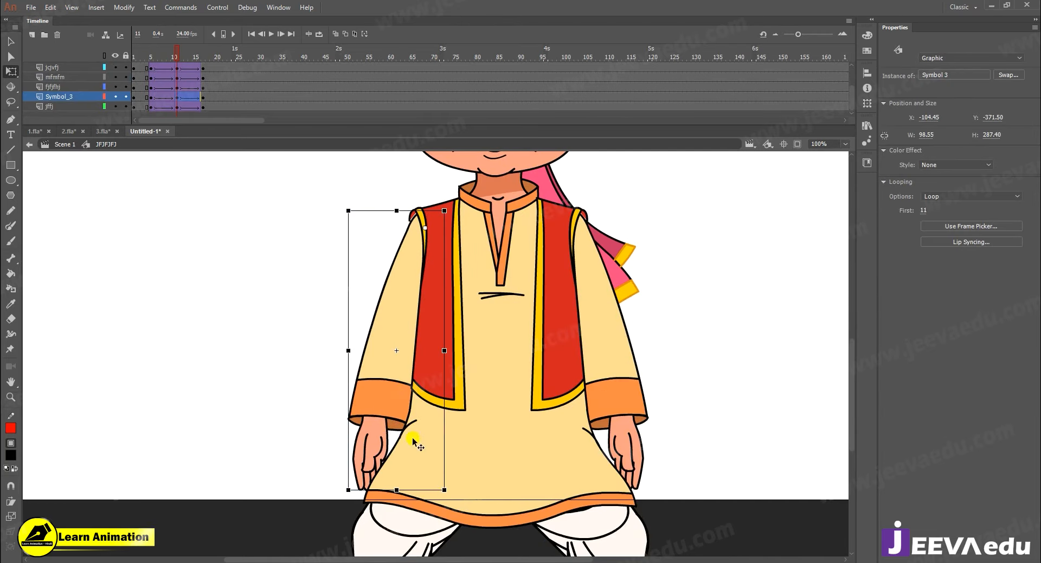
drag(449, 494, 442, 496)
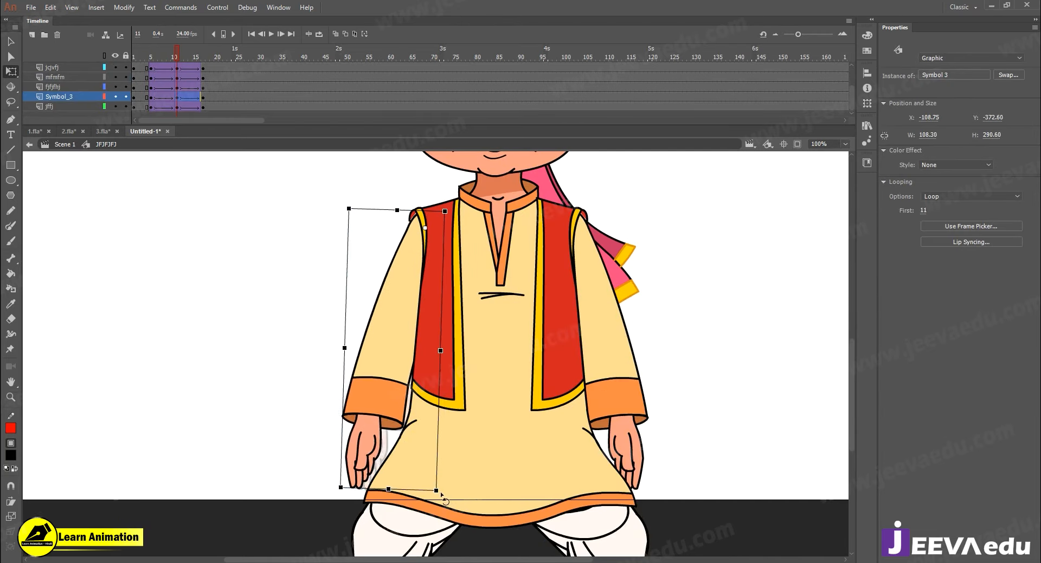
click(628, 431)
drag(659, 492, 666, 491)
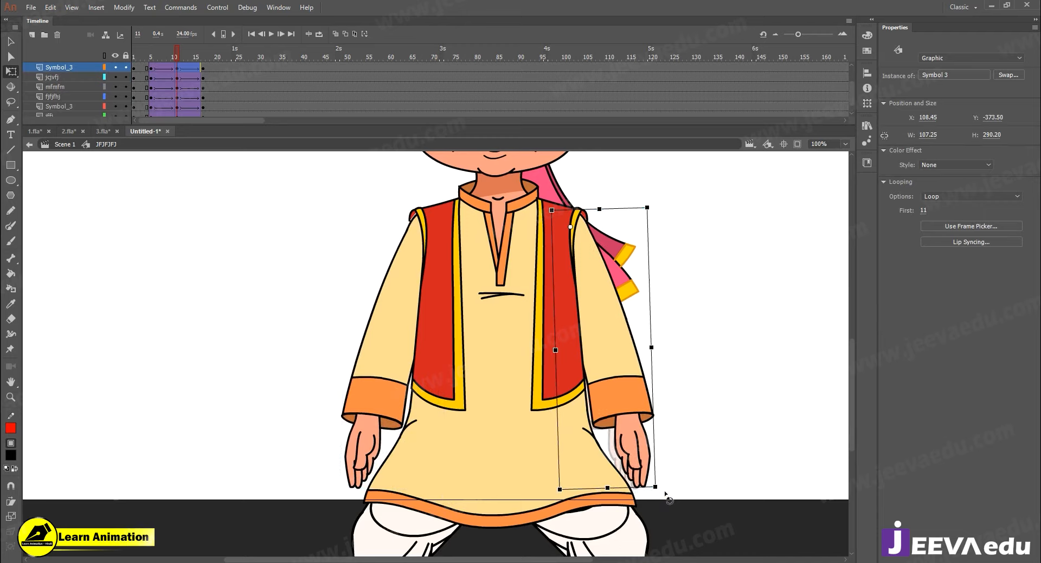
At frame 11, rotate the pink scarf tail behind the shoulder slightly outward
key(z)
alt+click(558, 378)
drag(513, 306, 518, 356)
click(447, 303)
key(v)
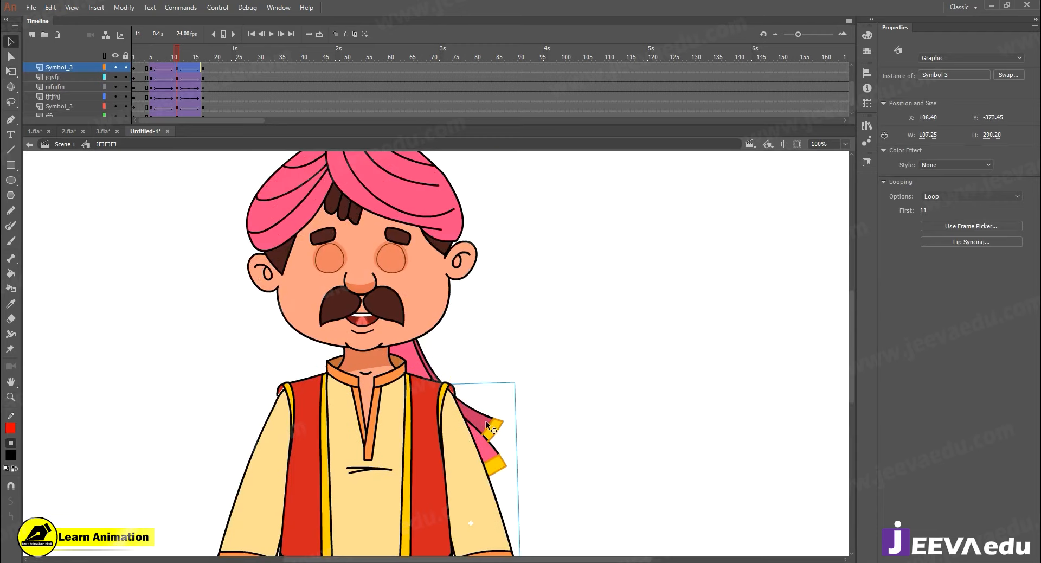
click(485, 416)
key(q)
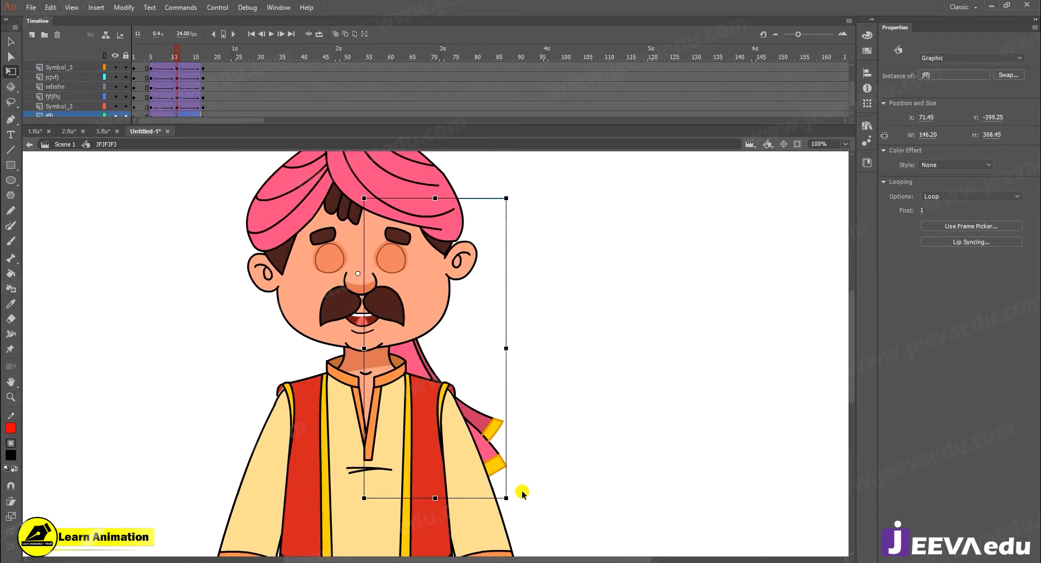
mouse_move(510, 499)
mouse_down()
mouse_move(528, 486)
mouse_move(525, 494)
mouse_up()
Nudge the head and scarf down together at frame 11 and scrub from frame 5 to 11 to check the motion
key(z)
alt+click(444, 390)
drag(446, 390, 507, 396)
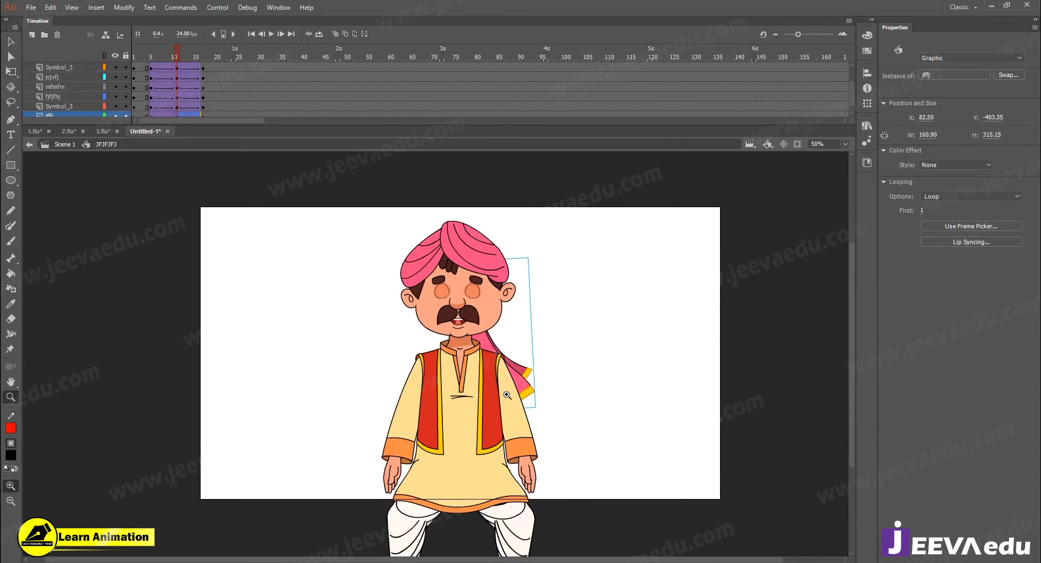
click(459, 300)
shift+click(520, 380)
key(shift+Down)
key(shift+Down)
drag(151, 52, 176, 75)
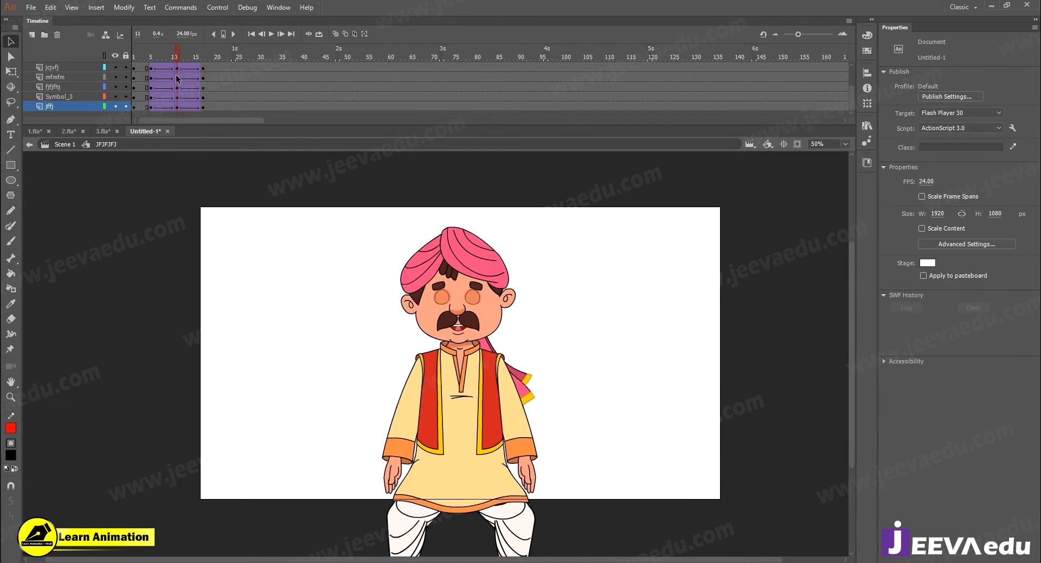
Open the head symbol, Symbol 10, and insert keyframes at frames 5, 11 and 17 on all its layers
key(z)
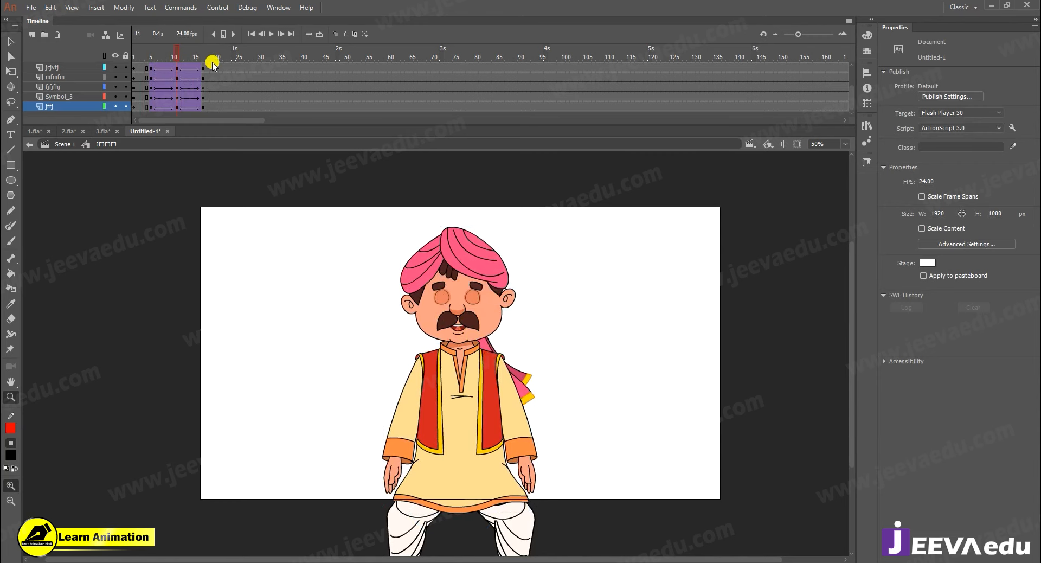
click(153, 67)
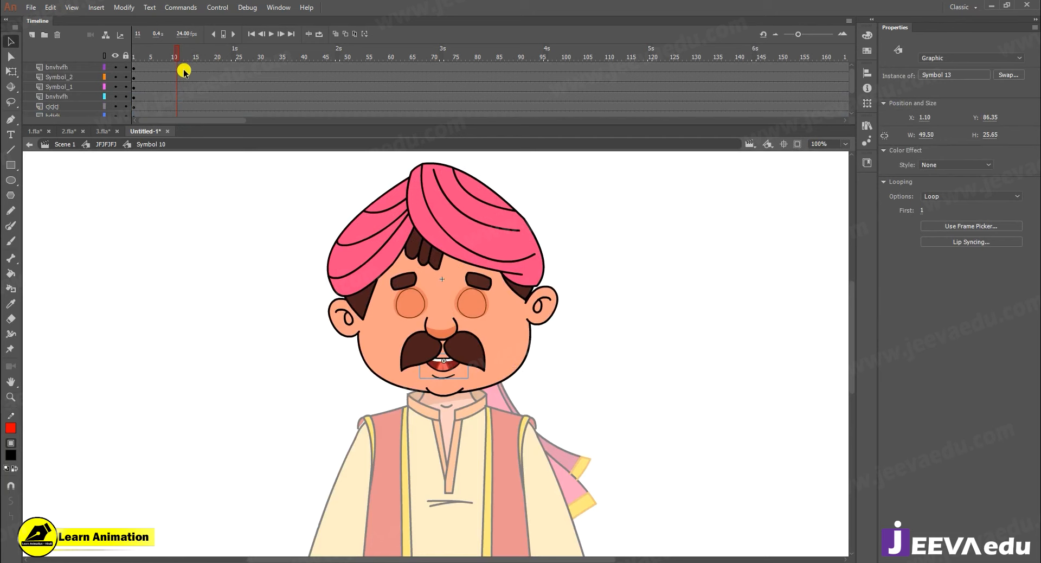
drag(178, 66, 150, 66)
key(F6)
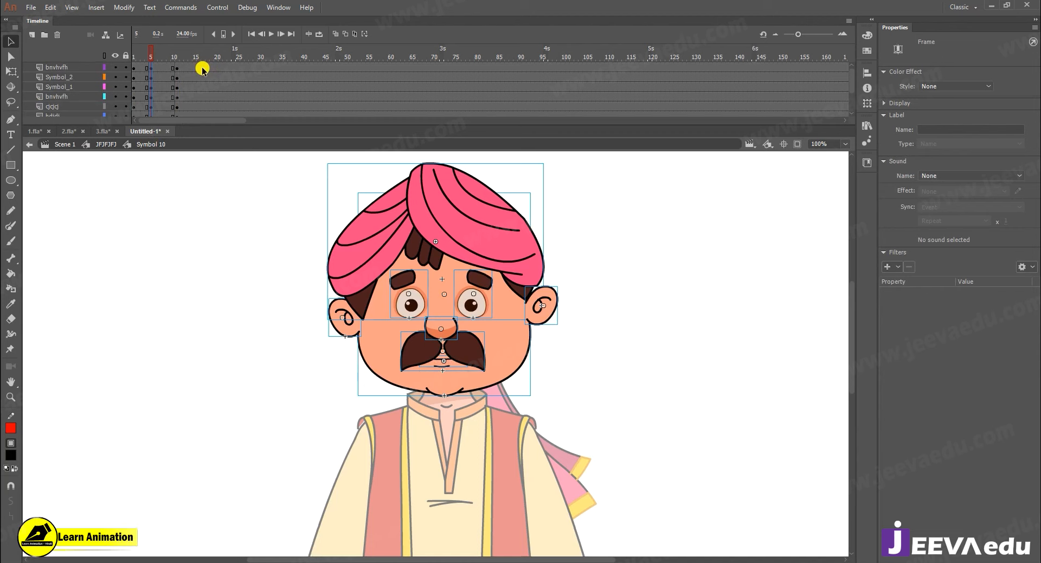
drag(204, 69, 204, 115)
key(F6)
Create classic tweens between the head's keyframes, with easing -100 for frames 5 to 11 and 100 for frames 11 to 17
scroll(187, 94, up, 5)
drag(171, 70, 188, 162)
right_click(176, 85)
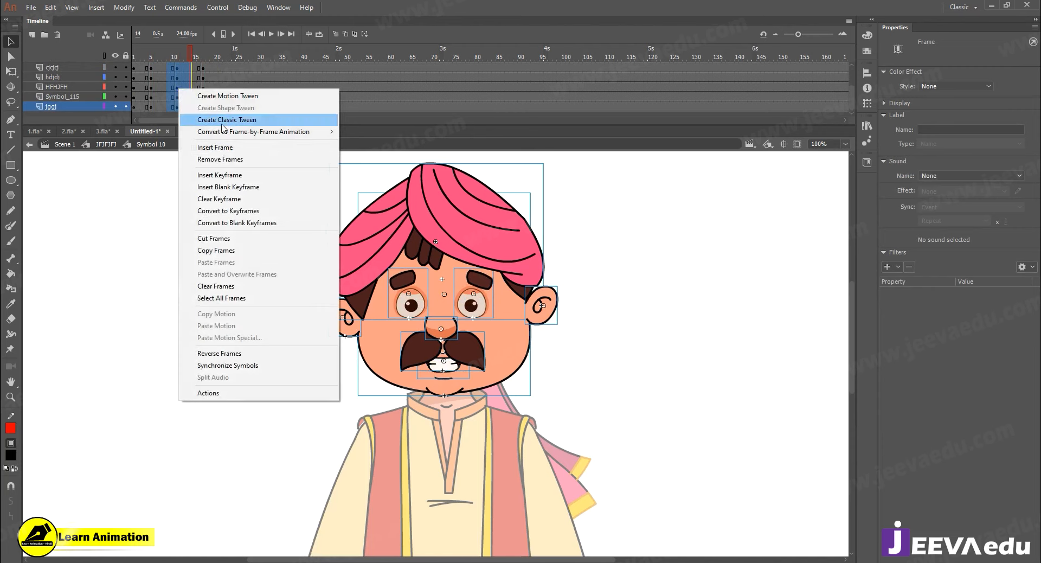
click(219, 116)
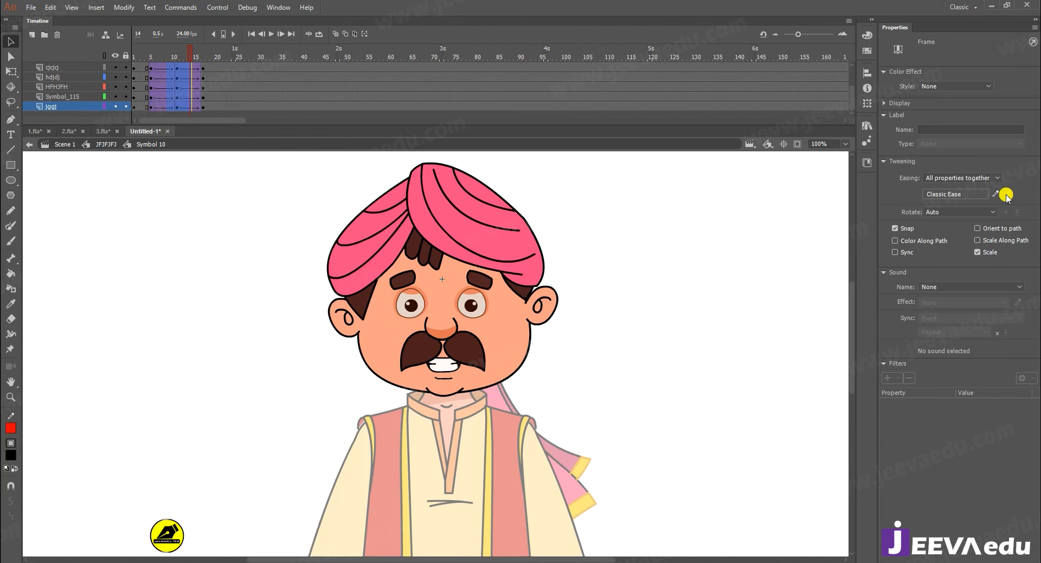
scroll(149, 61, up, 3)
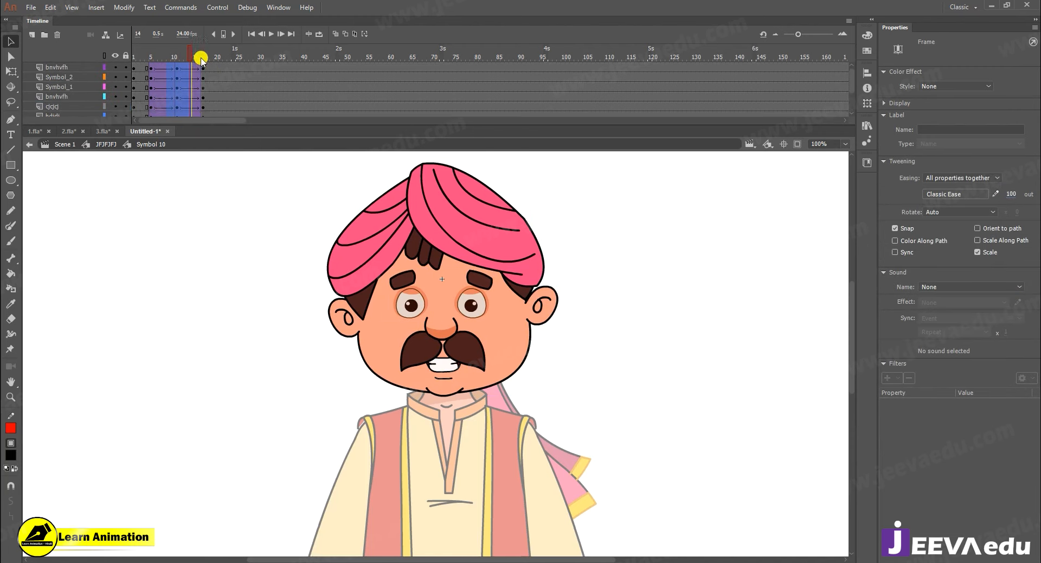
drag(160, 67, 166, 162)
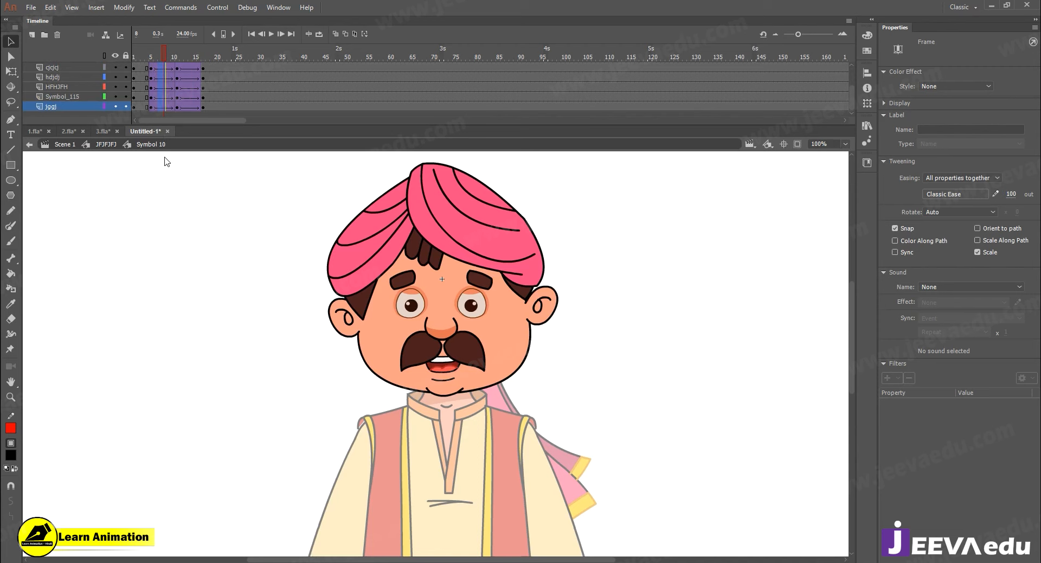
click(170, 57)
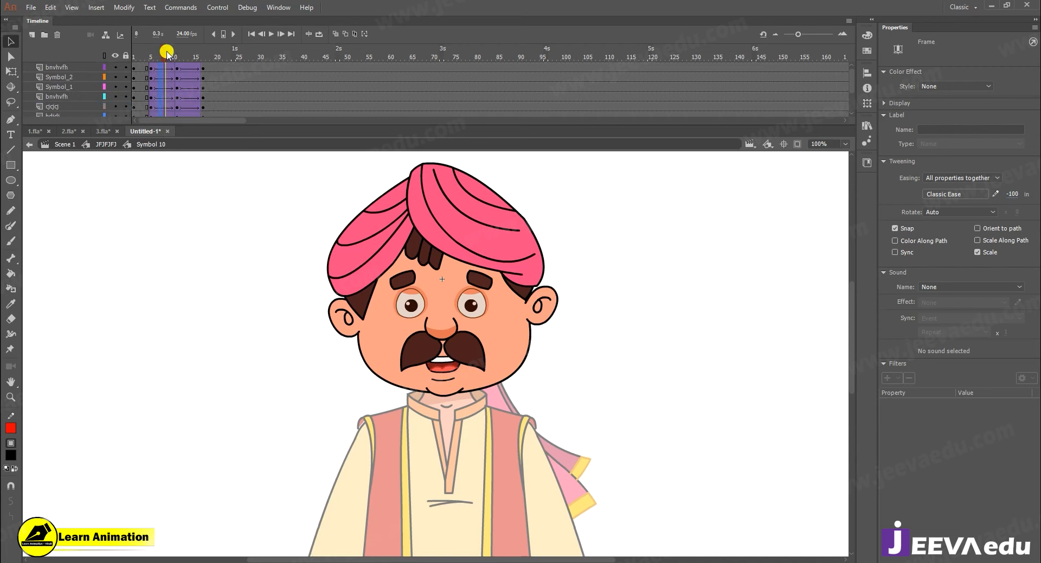
At frame 11 in the head symbol, nudge the eyes, eyebrows, nose, moustache and mouth together down about 8 px
drag(167, 54, 176, 57)
key(ctrl+space)
ctrl+click(442, 319)
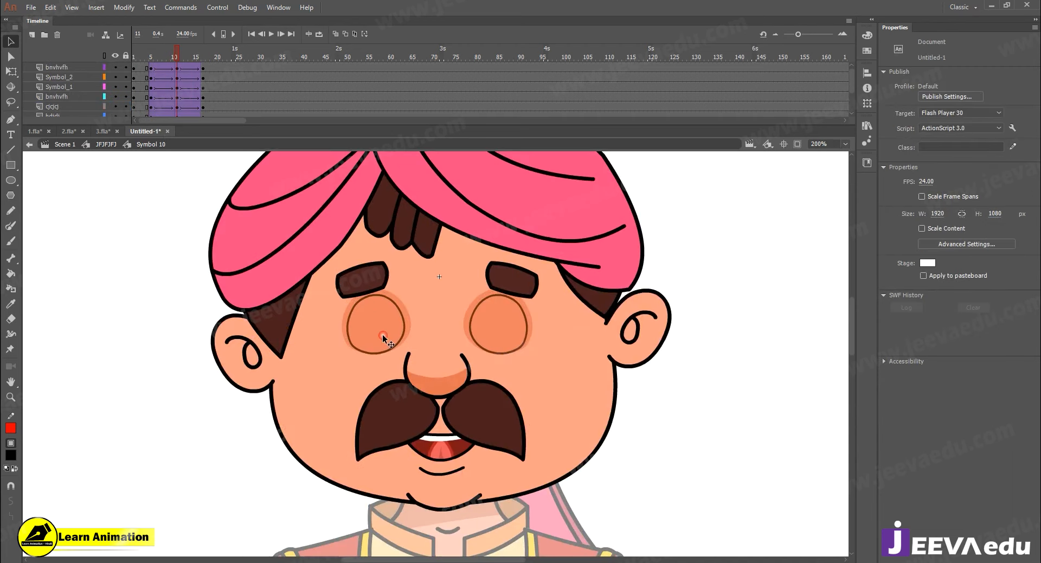
click(383, 339)
shift+click(493, 321)
shift+click(437, 380)
shift+click(475, 416)
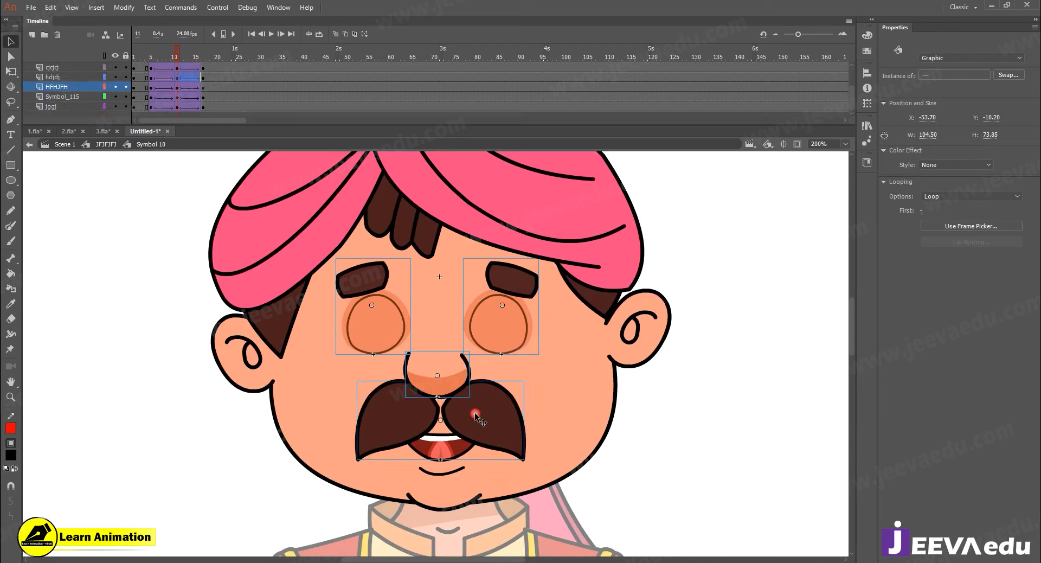
shift+click(446, 450)
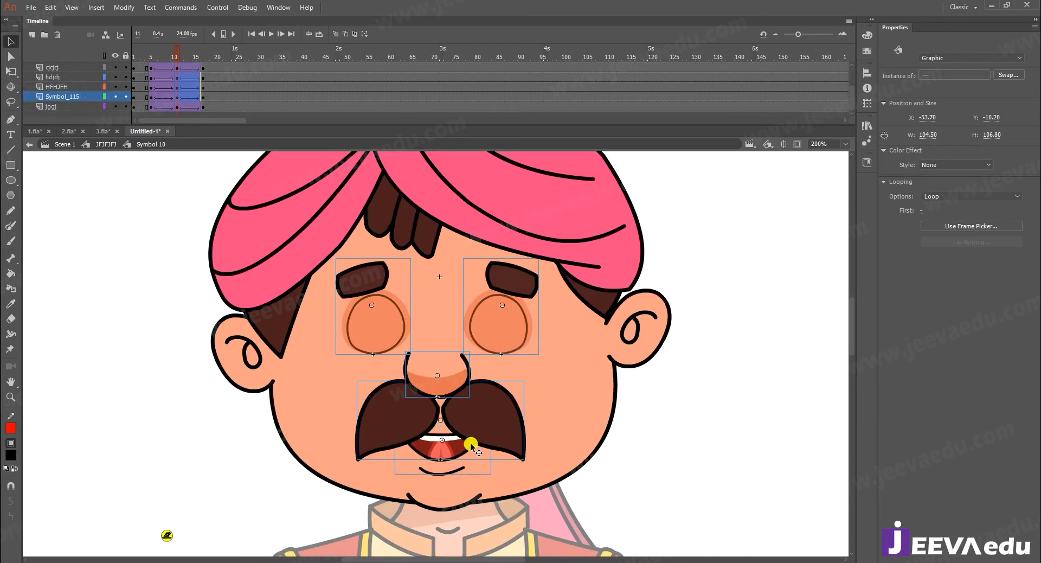
key(Down)
key(Down)
key(Down)
key(Down)
key(Down)
key(Down)
key(Down)
key(Down)
key(Down)
key(Down)
key(Down)
key(Down)
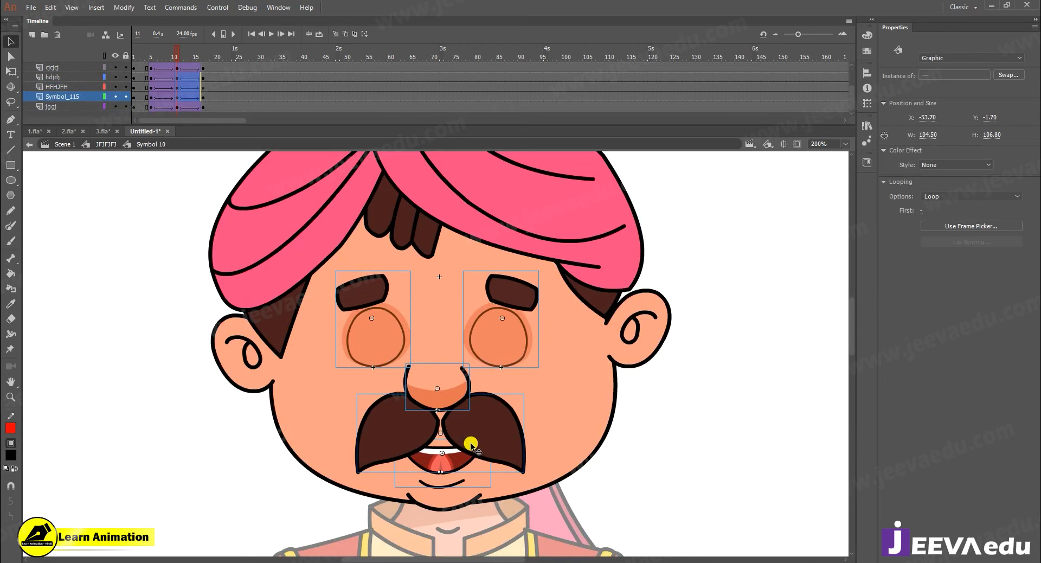
At frame 11, nudge both ears slightly up
click(266, 361)
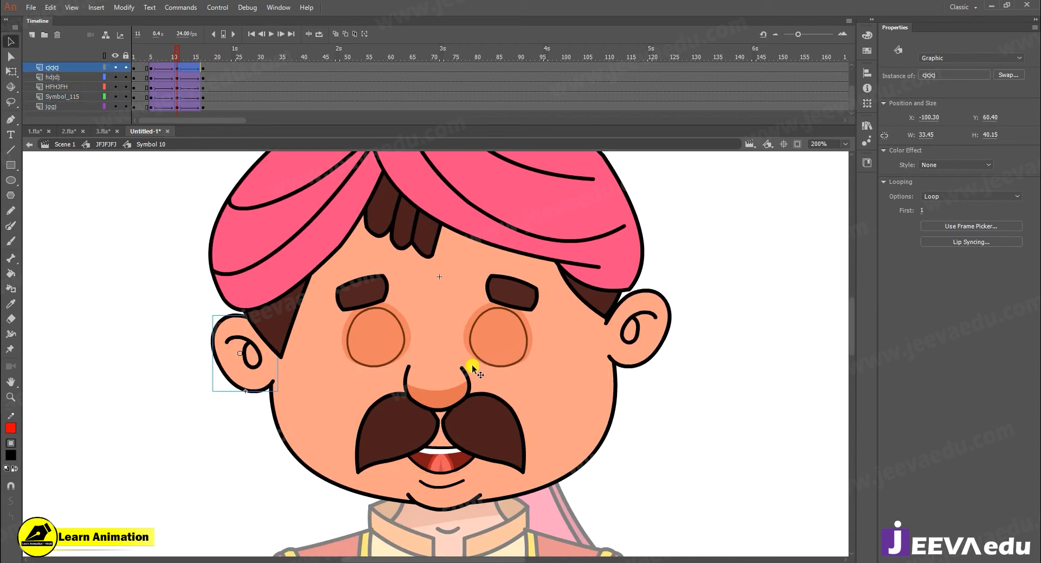
shift+click(624, 339)
key(Up)
key(Up)
key(Up)
key(Up)
key(Up)
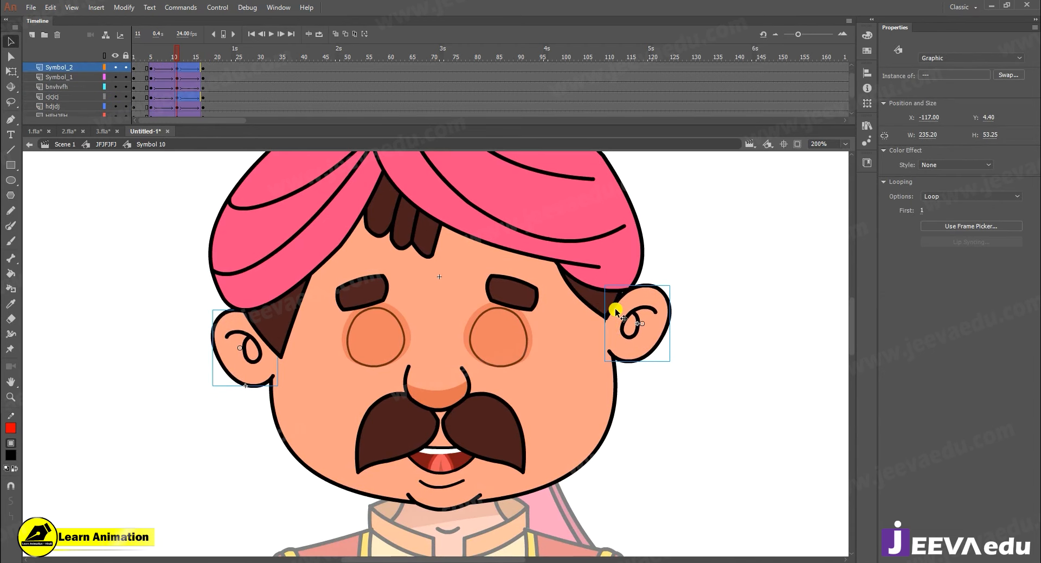
Nudge the turban up about 2 px at frame 11 and scrub from frame 5 to 11 to check the motion
key(ctrl+1)
click(436, 297)
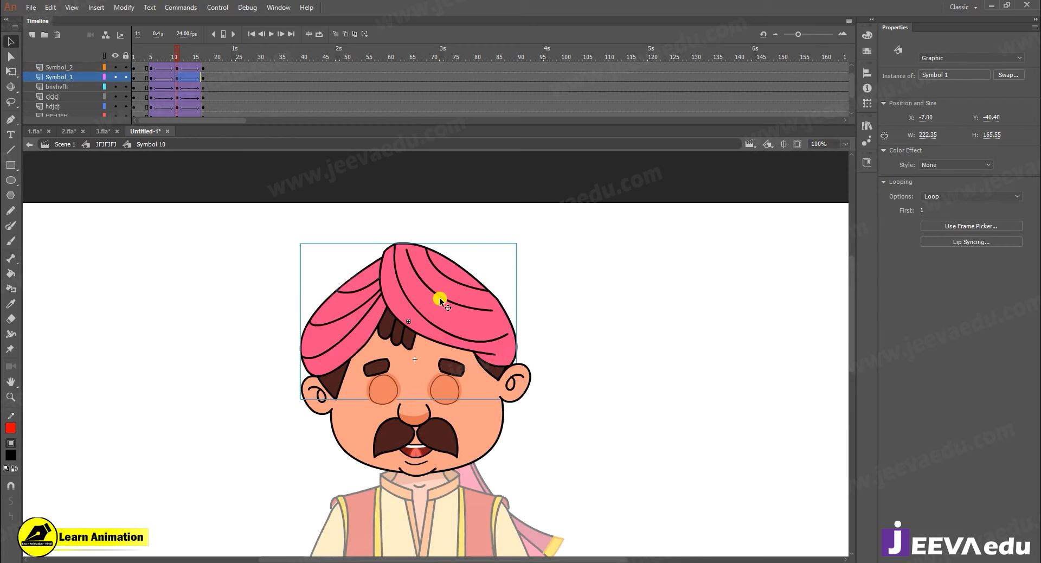
key(Up)
key(Up)
key(Up)
key(Up)
key(Up)
key(Up)
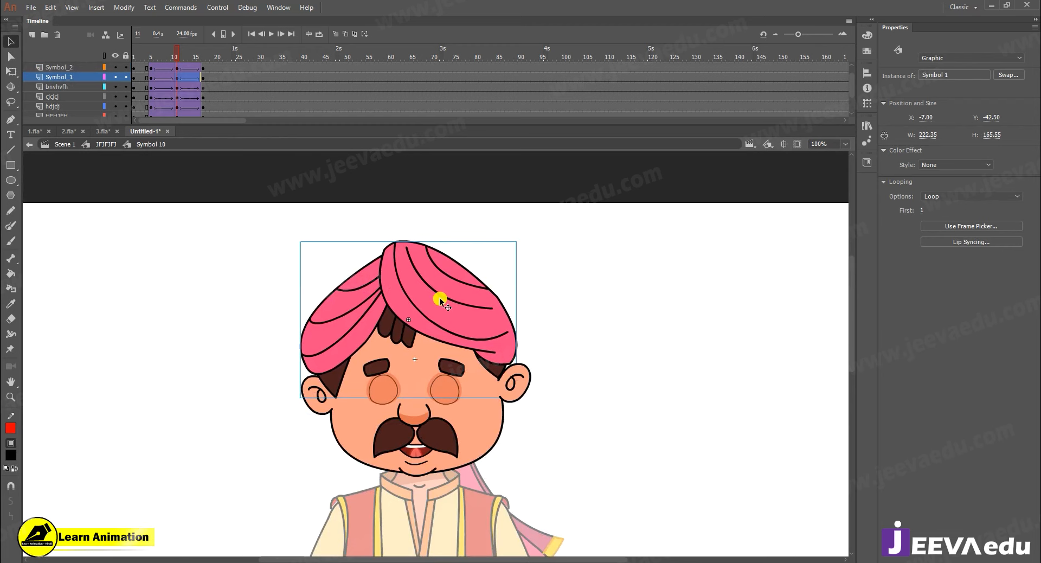
click(151, 54)
drag(143, 57, 176, 67)
click(417, 391)
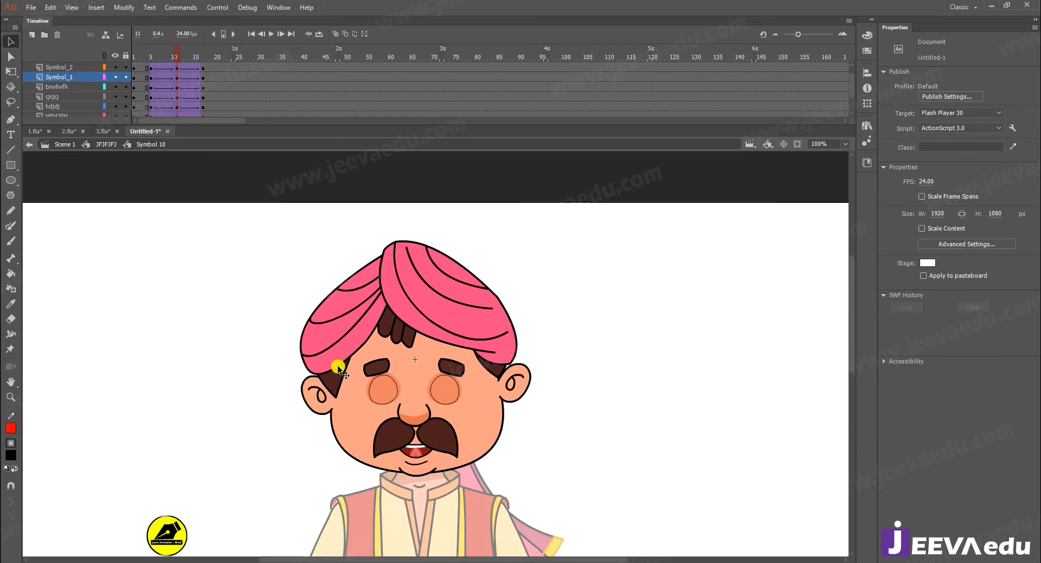
Return to the JFJFJFJ symbol, rotate the character's upper body slightly counter-clockwise about a pivot in the lower torso at frame 17, and scrub the result
click(109, 144)
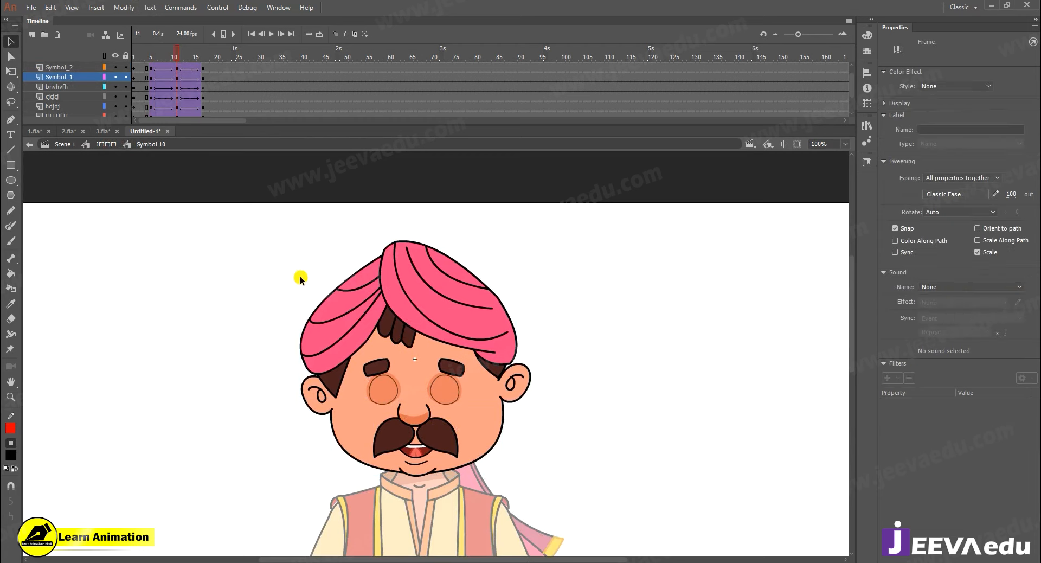
key(z)
alt+click(436, 421)
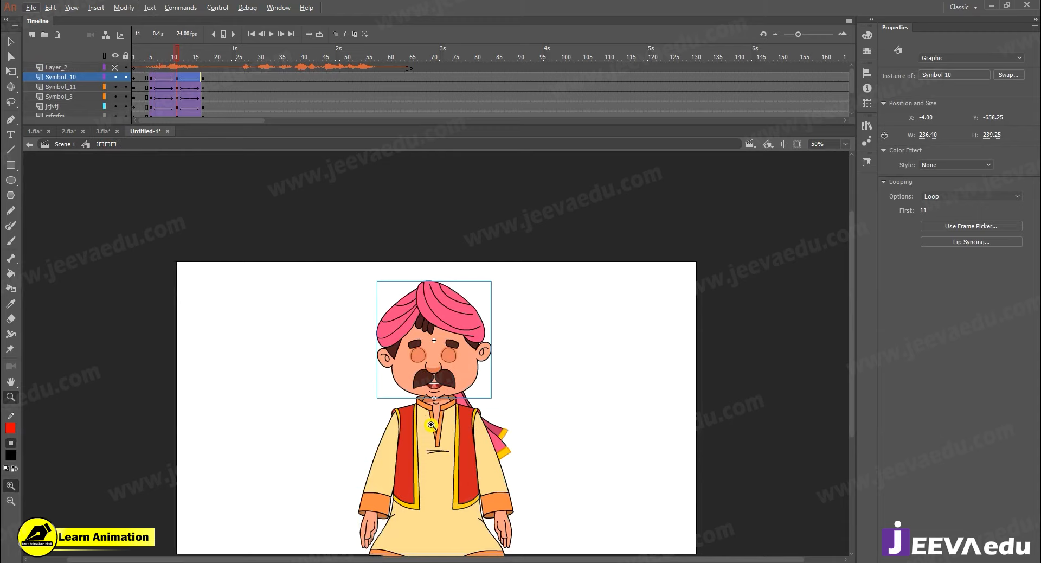
click(431, 424)
alt+click(403, 399)
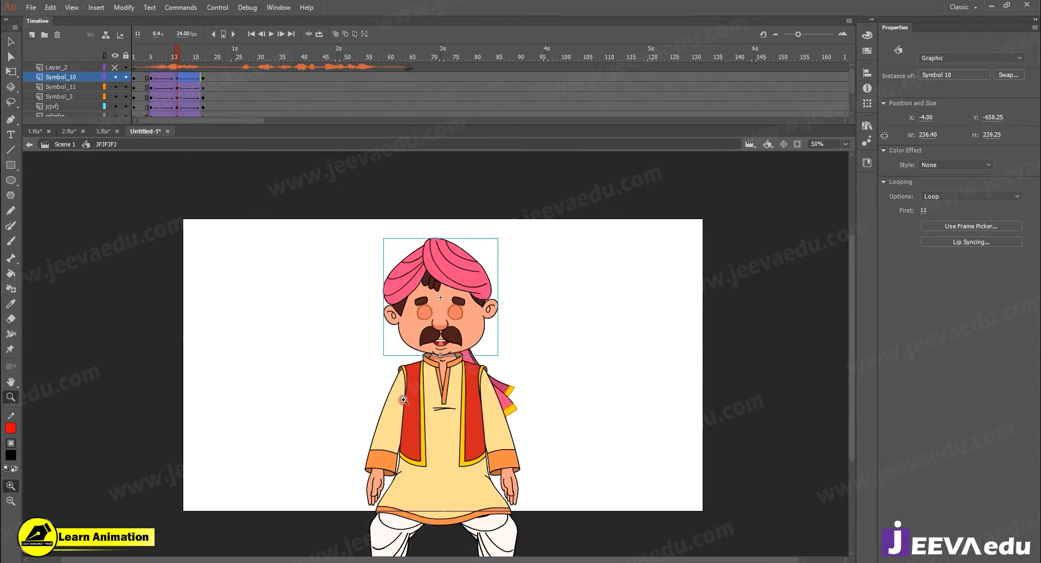
drag(174, 54, 206, 96)
key(v)
drag(356, 235, 554, 395)
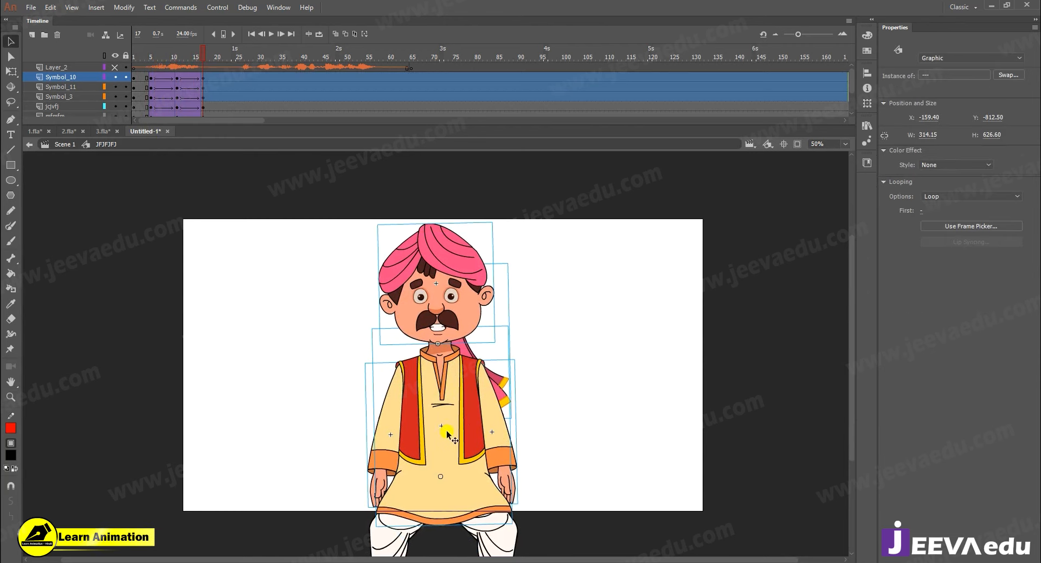
key(q)
drag(442, 374, 441, 490)
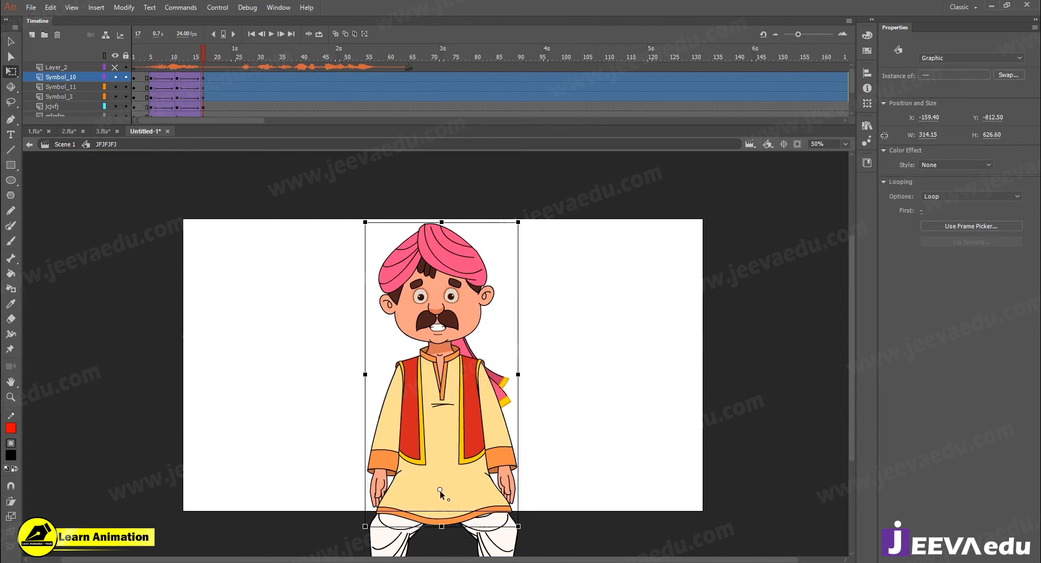
drag(521, 222, 520, 219)
drag(170, 56, 217, 93)
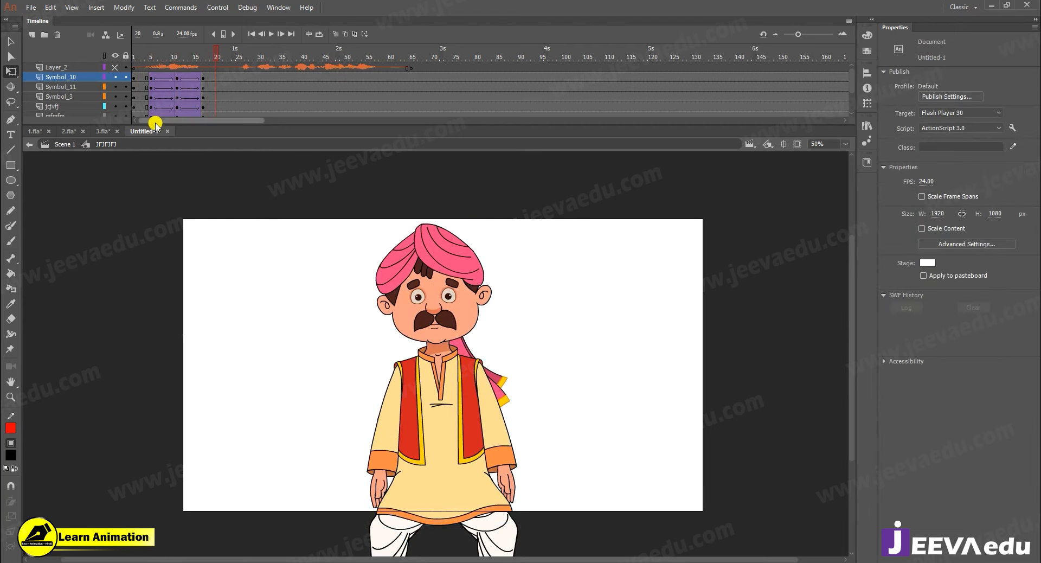
Scrub the finished animation in the 1.fla document to study the character's motion, and return to the Untitled-1 document
click(34, 131)
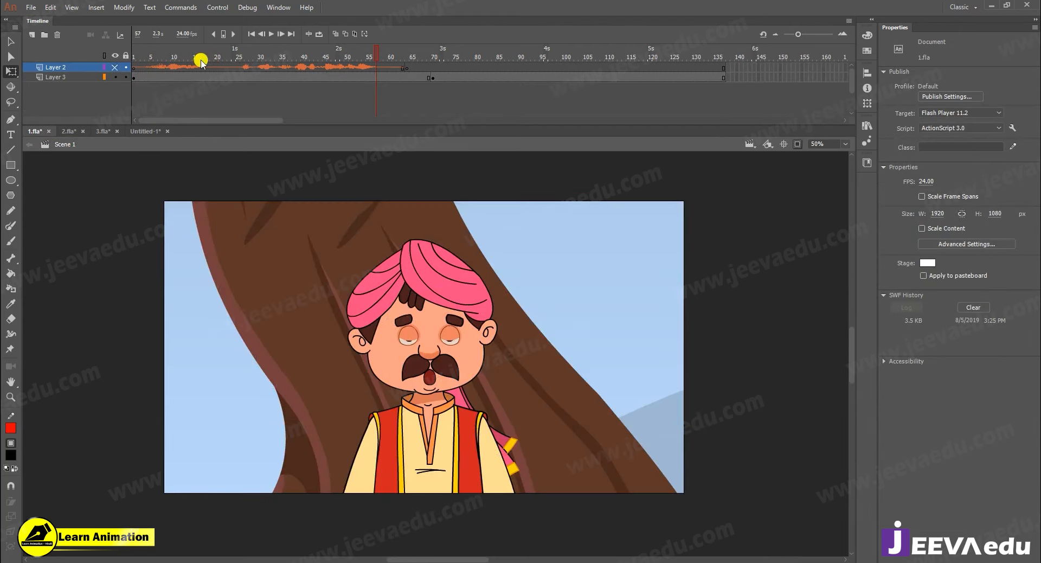
drag(212, 56, 228, 76)
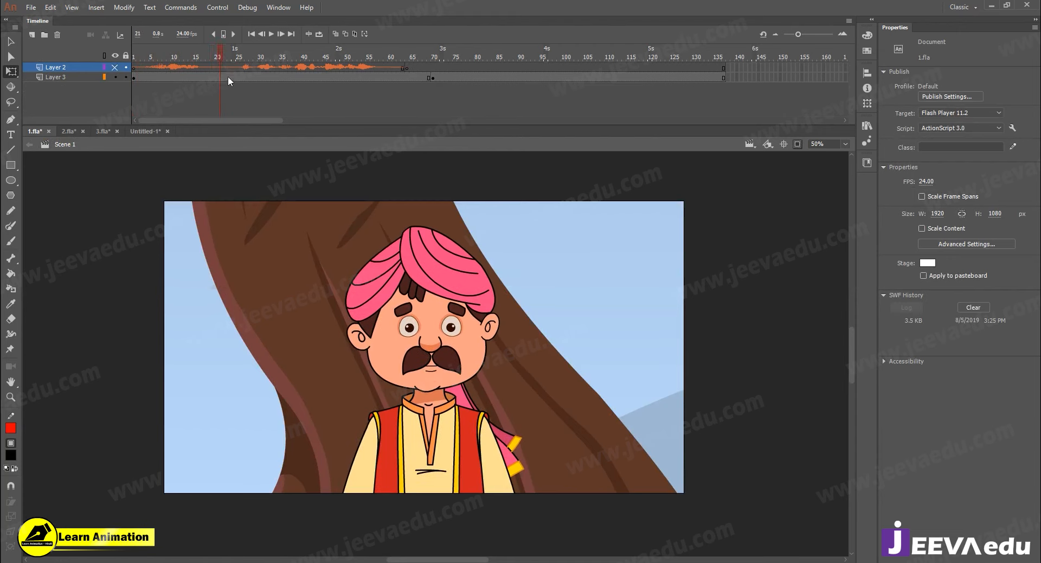
drag(140, 73, 263, 61)
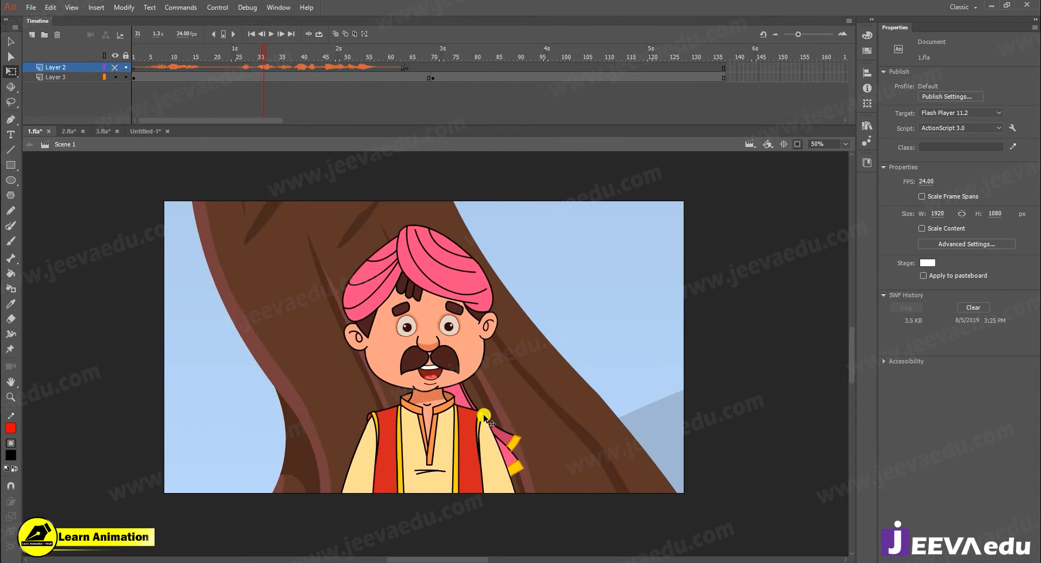
click(145, 131)
Open the head symbol at frame 17 and shift the eyes, eyebrows, nose, moustache and mouth together about 8 px right
drag(154, 63, 203, 86)
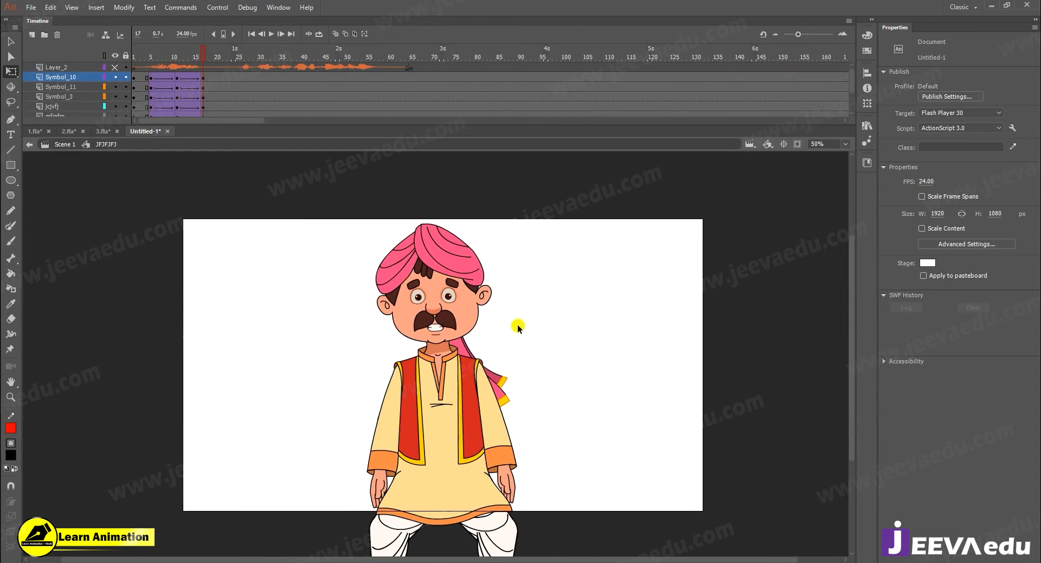
key(z)
click(417, 334)
key(v)
click(489, 327)
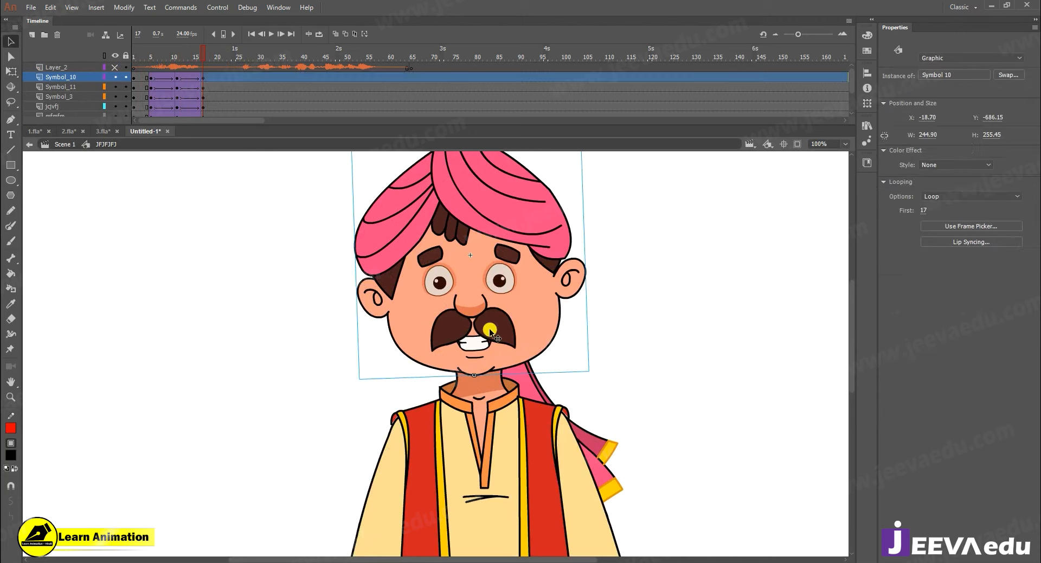
double_click(489, 328)
click(476, 311)
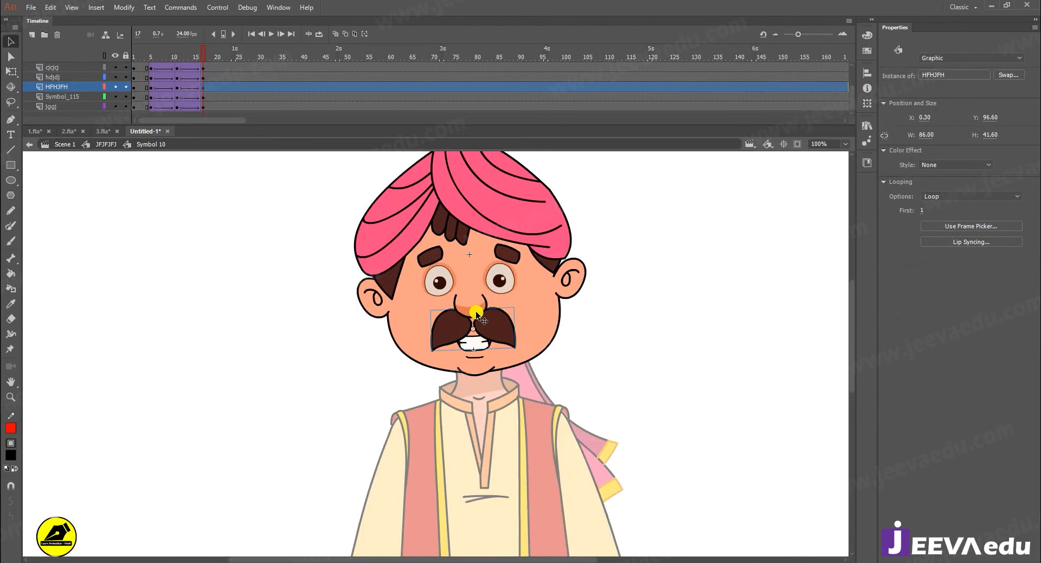
shift+click(475, 309)
shift+click(438, 282)
shift+click(500, 281)
shift+click(480, 345)
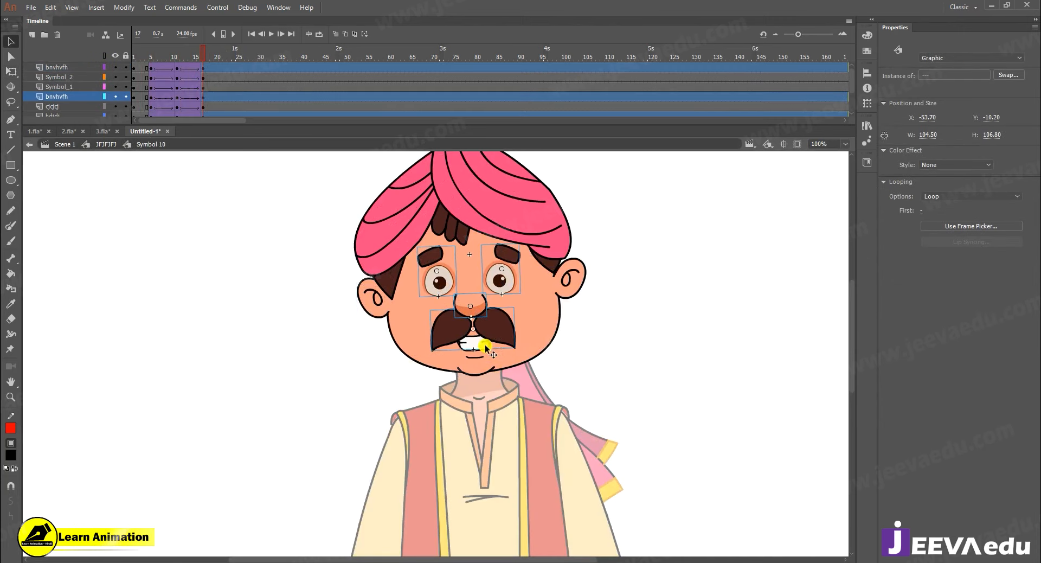
drag(509, 327, 512, 326)
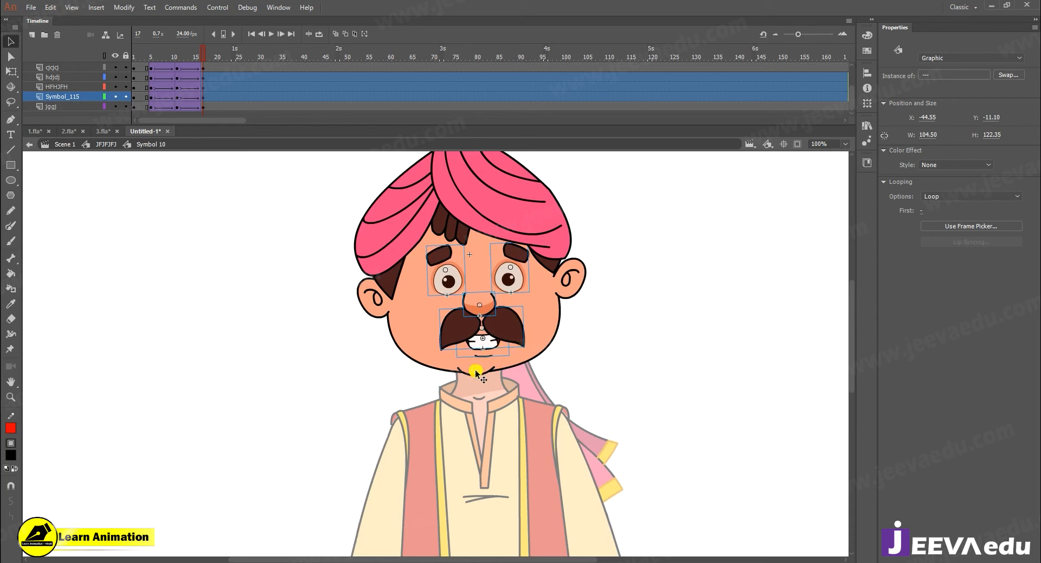
key(Left)
key(Left)
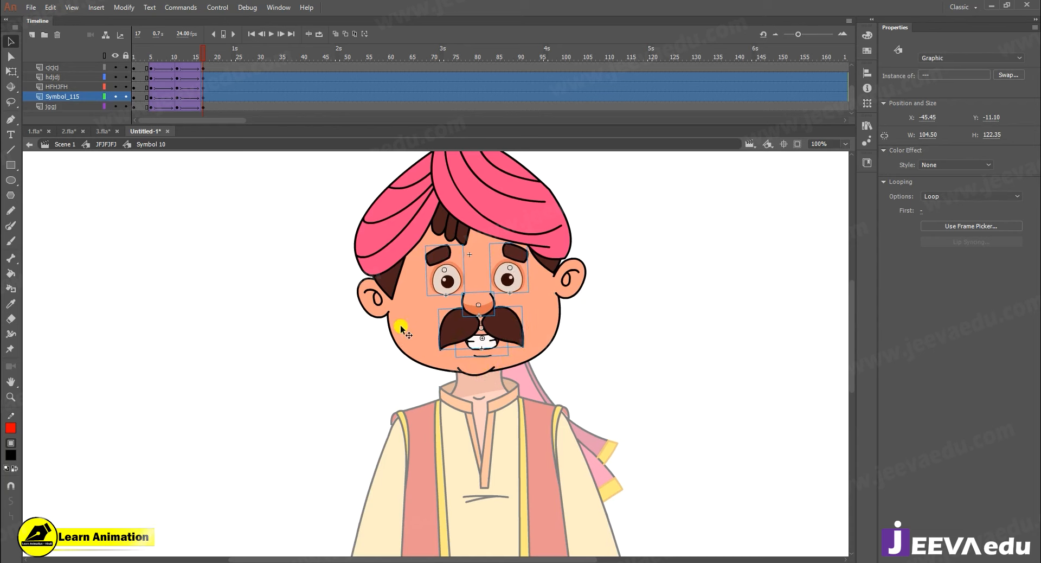
Shift both ears about 1 px left at frame 17 and scrub past it to check the face
click(571, 284)
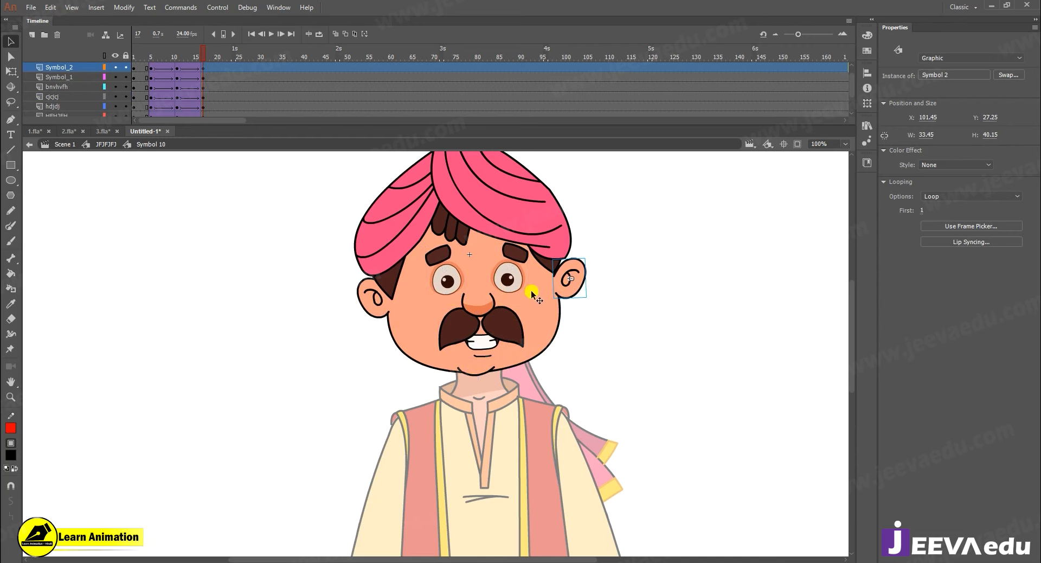
shift+click(382, 299)
drag(404, 317, 405, 318)
key(Left)
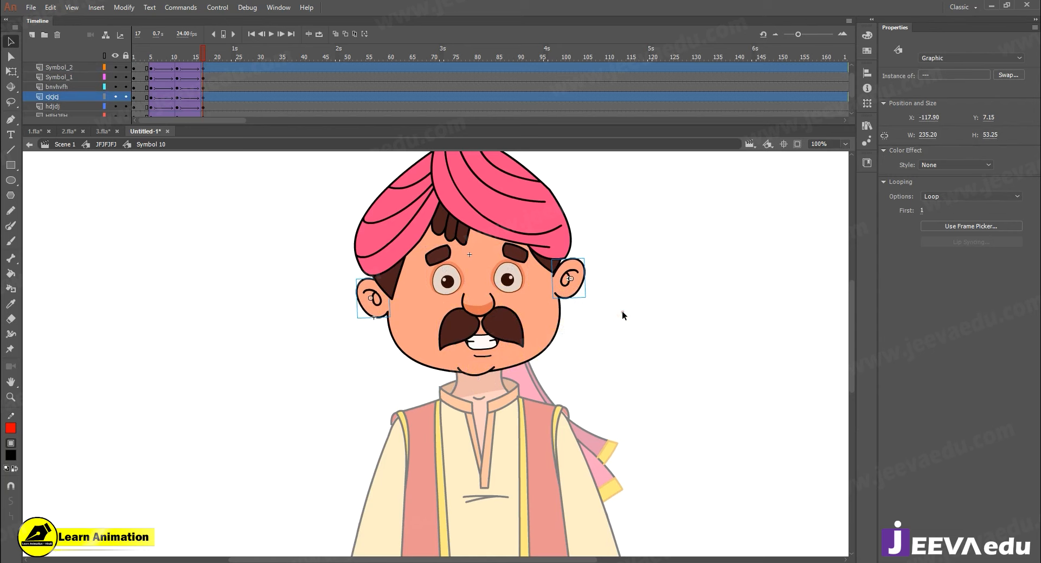
click(623, 315)
drag(211, 54, 244, 79)
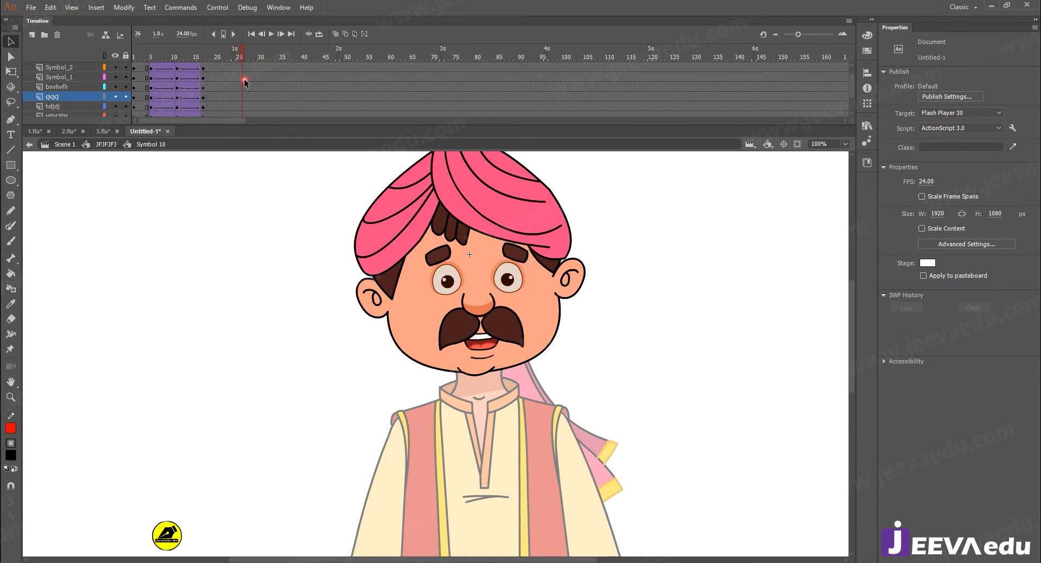
Return to the JFJFJFJ symbol and, at frame 18, rotate the head and scarf tail together slightly counter-clockwise about a pivot at the neck
click(91, 150)
key(z)
alt+click(450, 427)
drag(204, 62, 206, 85)
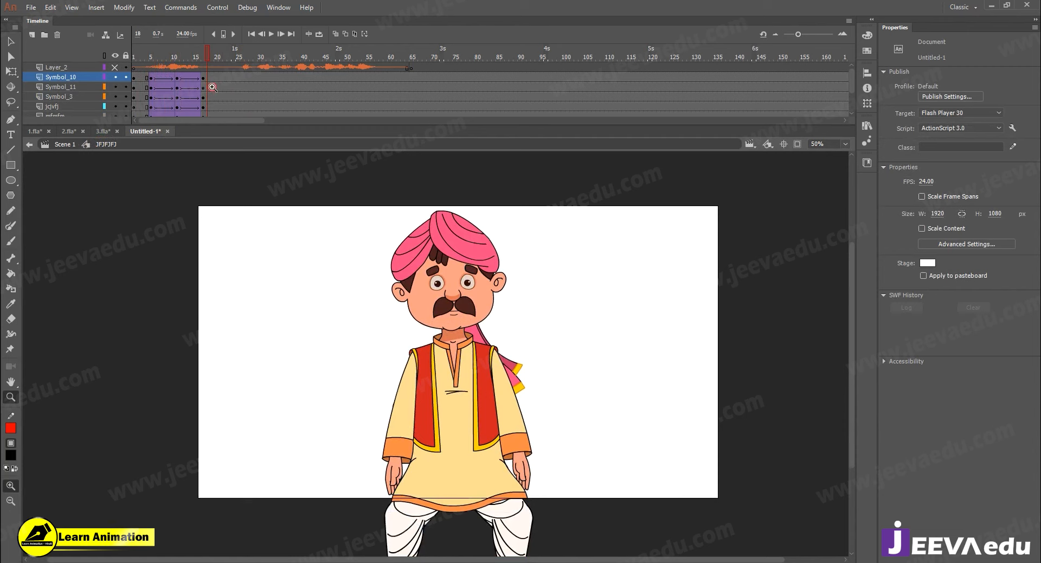
key(v)
click(480, 306)
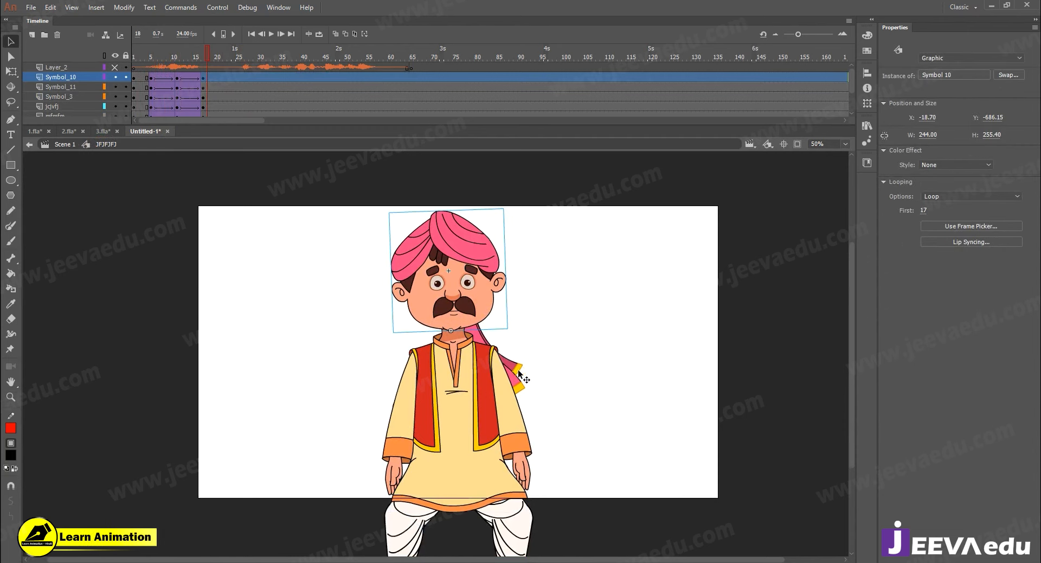
shift+click(488, 356)
key(q)
drag(457, 305, 454, 335)
click(517, 243)
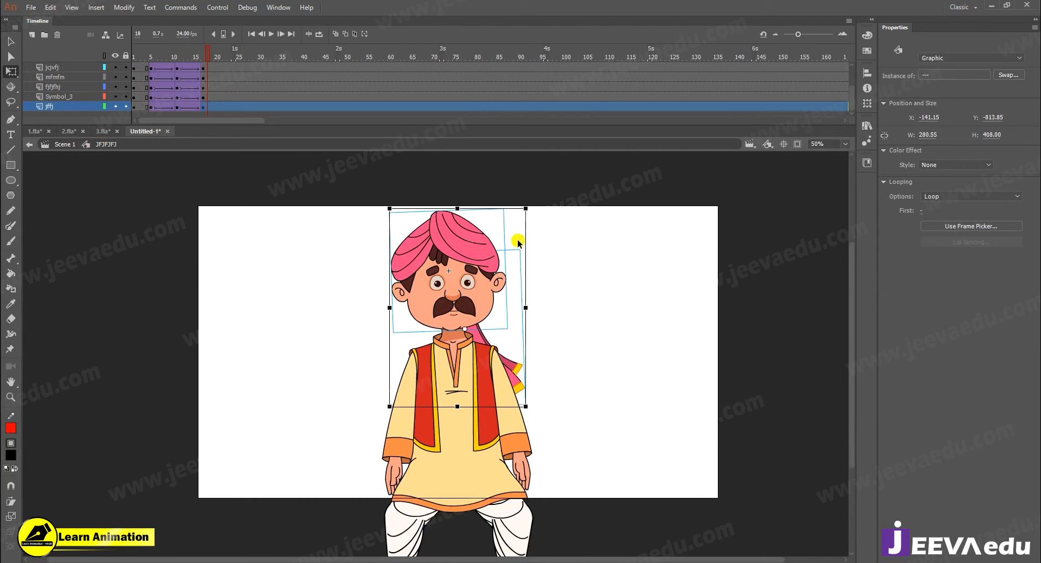
drag(468, 329, 453, 330)
drag(530, 208, 520, 205)
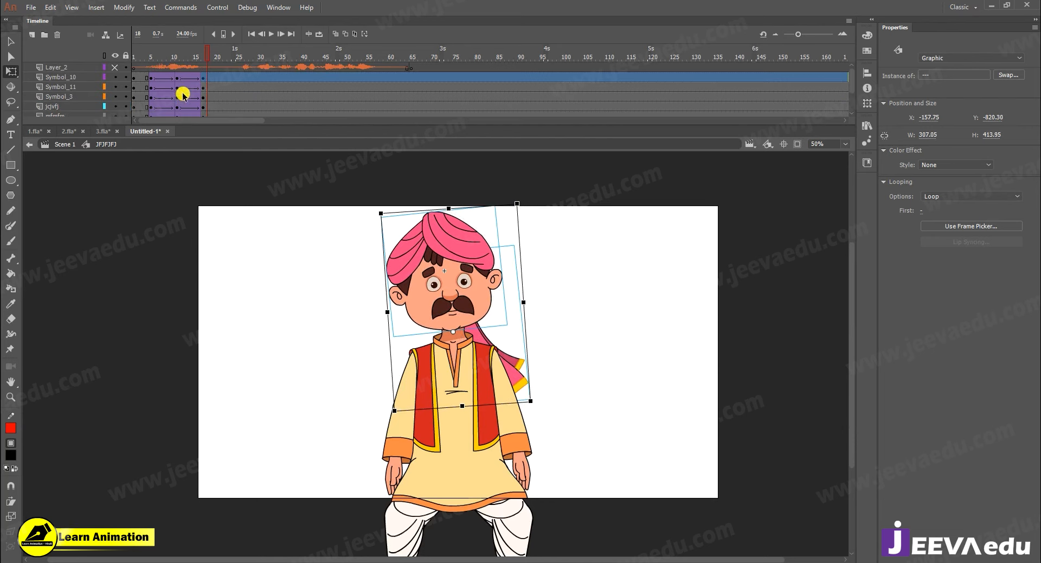
Rotate the pink scarf tail alone slightly clockwise, back toward the shoulder
click(588, 379)
click(522, 381)
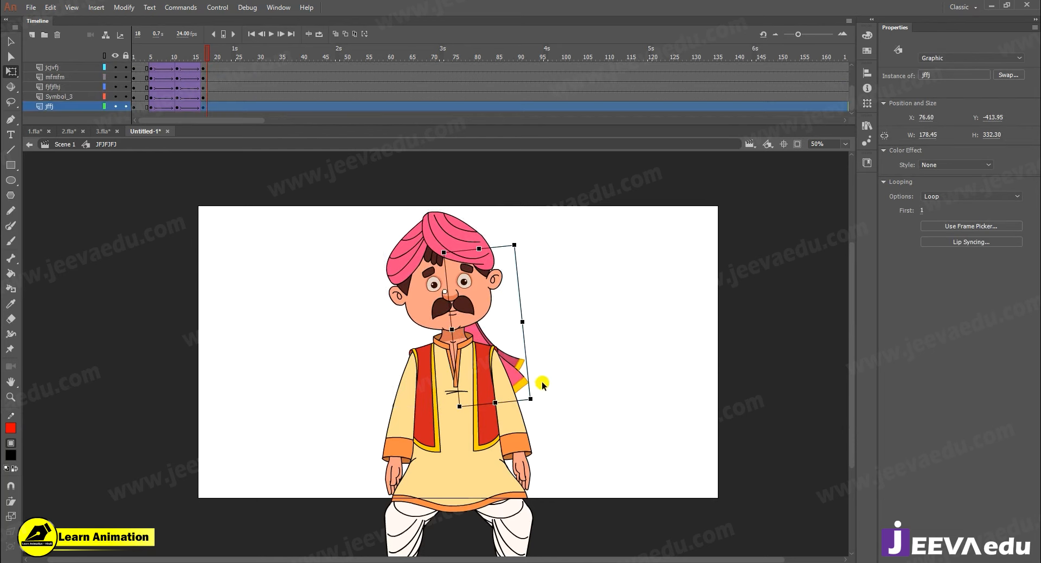
drag(536, 398, 533, 407)
Scrub the 1.fla reference animation to frame 49 to examine the next pose, and return to the Untitled-1 document
mouse_move(207, 57)
mouse_down()
mouse_move(152, 58)
mouse_move(239, 79)
mouse_move(174, 82)
mouse_move(232, 79)
mouse_move(219, 59)
mouse_move(338, 62)
mouse_up()
click(140, 102)
click(35, 131)
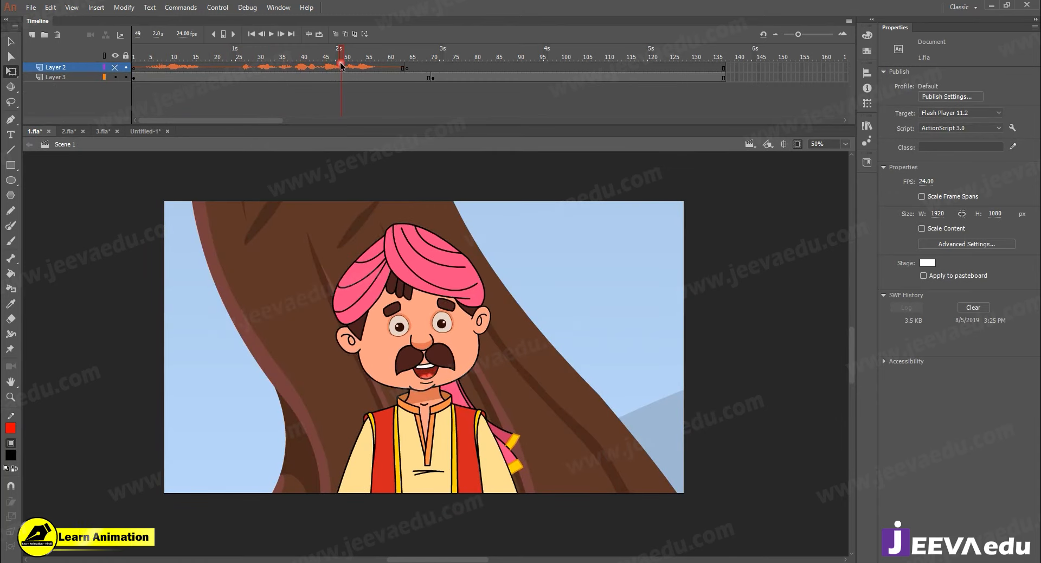
click(144, 131)
Add a keyframe at frame 23 on the Symbol_10 head layer and create a classic tween from frame 17 into it
click(206, 57)
drag(206, 57, 243, 55)
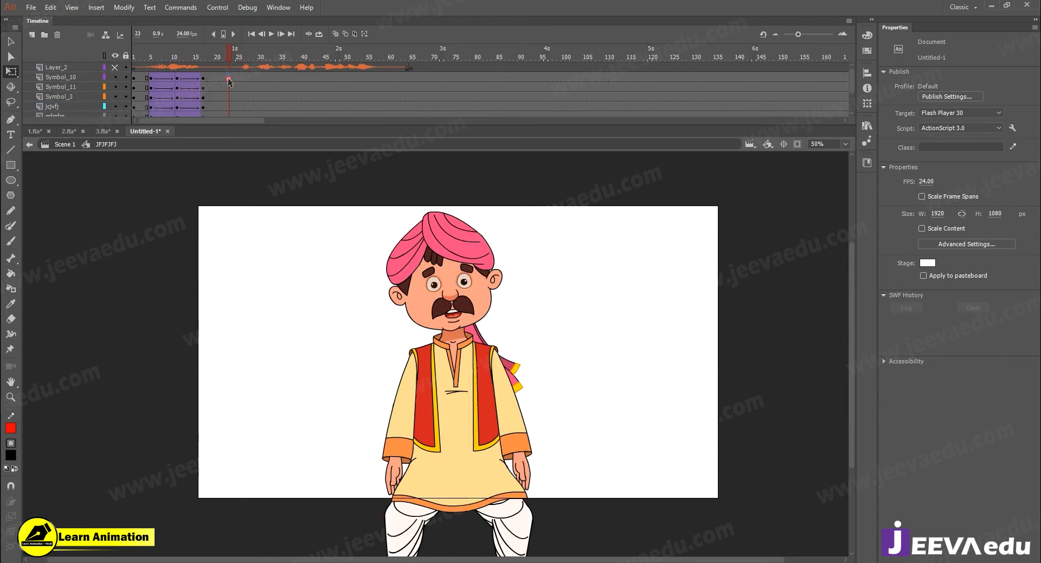
click(229, 79)
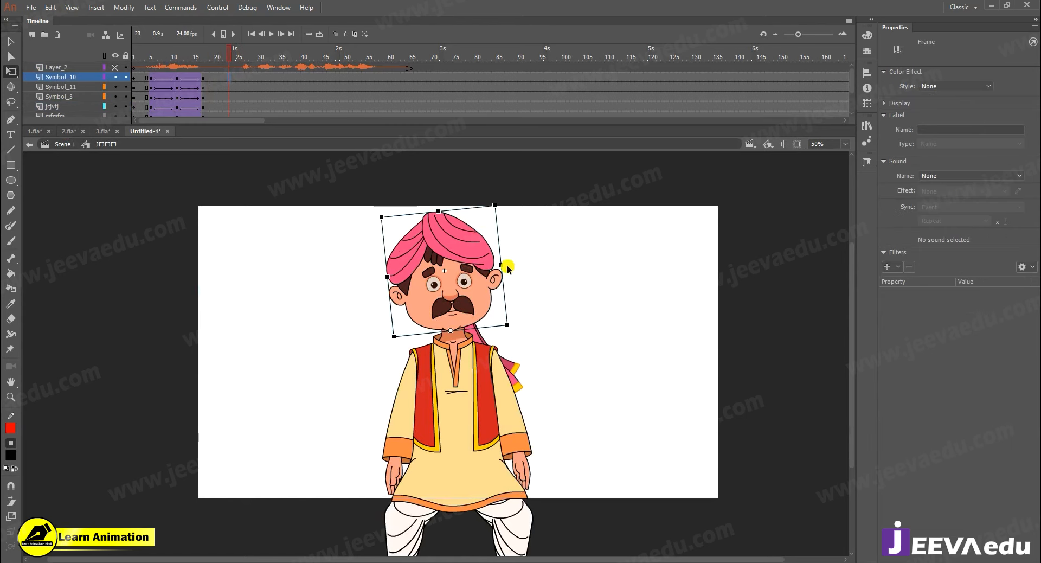
click(522, 374)
scroll(227, 87, up, 2)
click(232, 77)
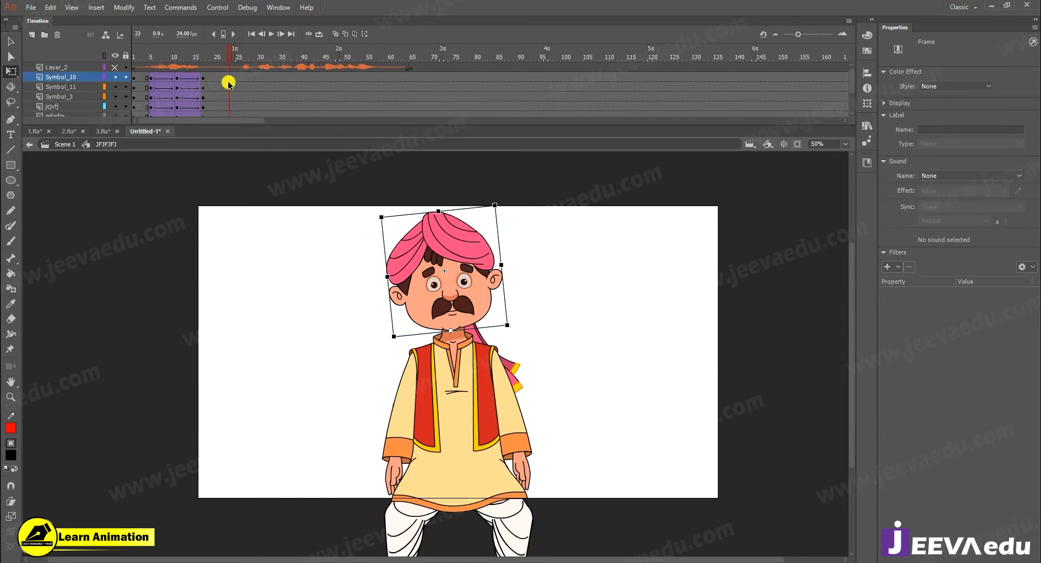
right_click(217, 78)
click(246, 109)
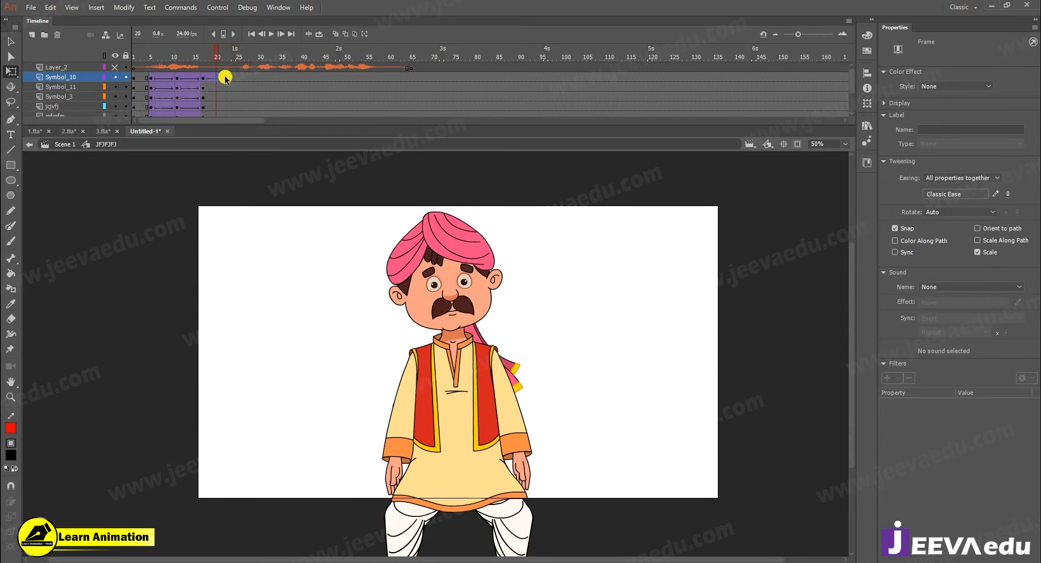
click(485, 266)
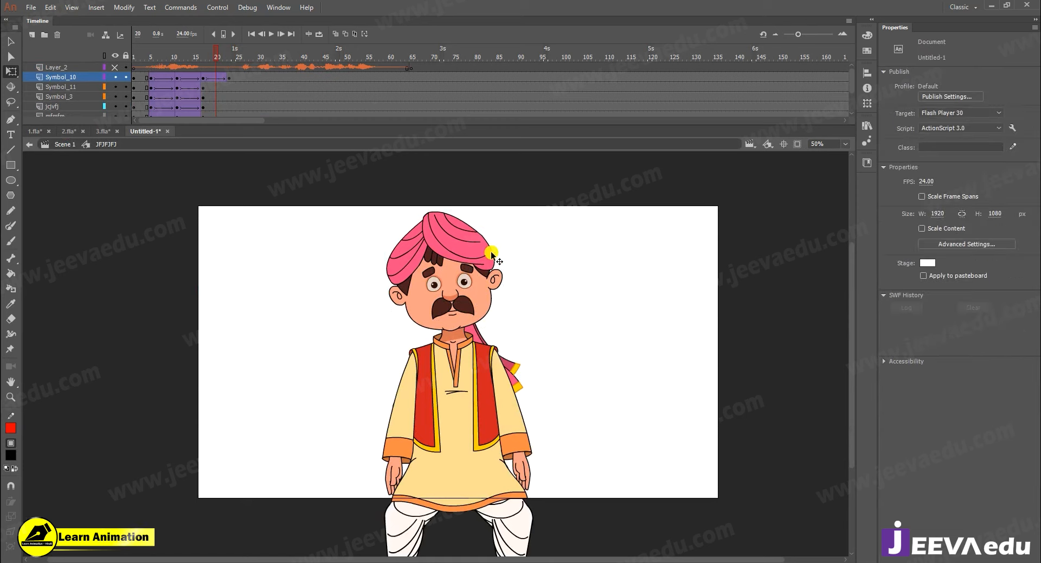
Rotate the head slightly counter-clockwise at frame 23 and play the animation from near the start to check the movement
click(227, 78)
drag(497, 207, 495, 201)
drag(228, 57, 143, 68)
key(Return)
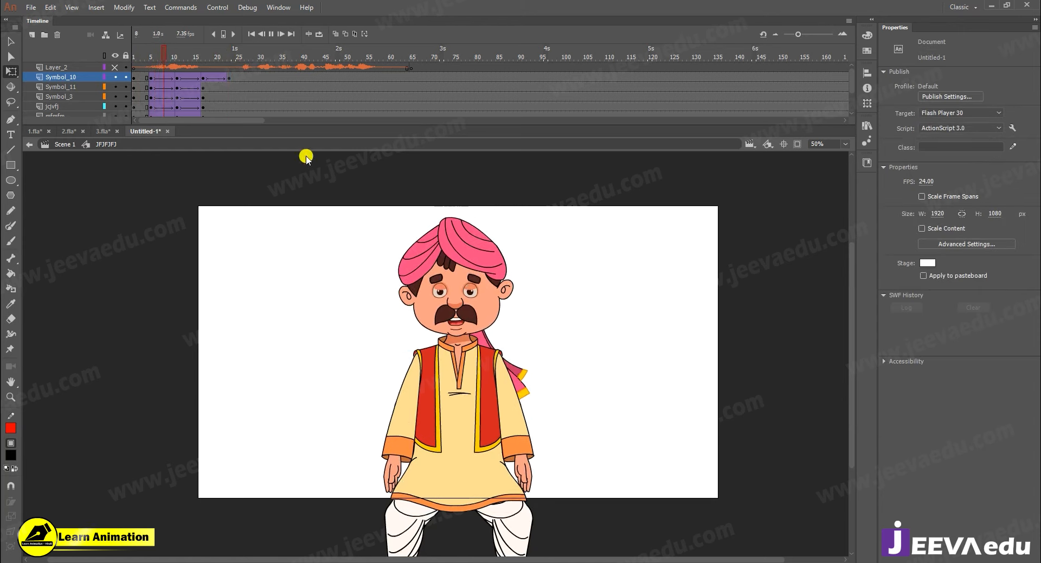
Rotate the head very slightly back clockwise at frame 23 and scrub past the pose to check it
mouse_move(236, 58)
mouse_down()
mouse_move(206, 60)
mouse_move(229, 60)
mouse_up()
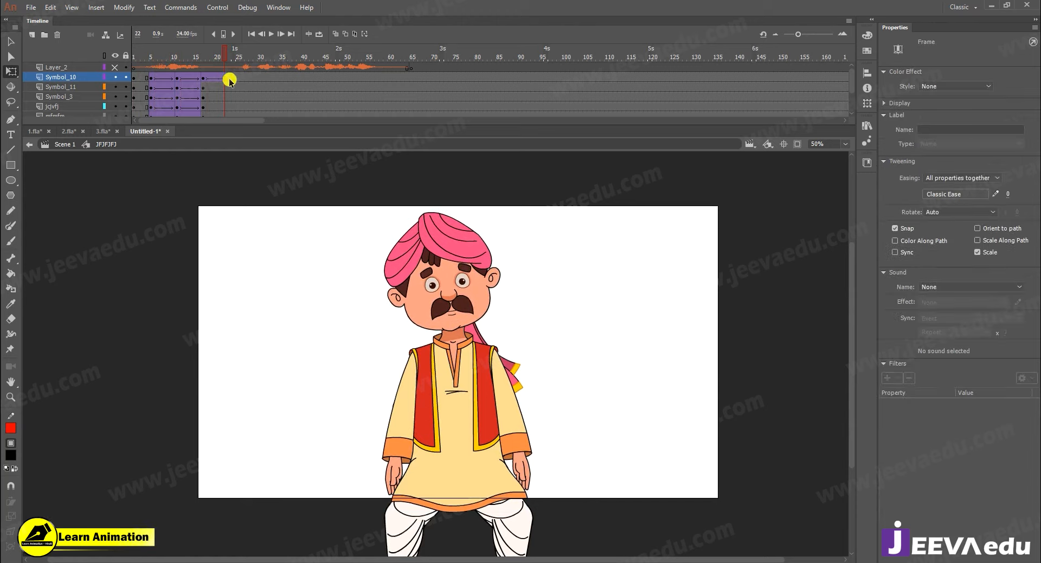
click(431, 272)
key(z)
click(510, 246)
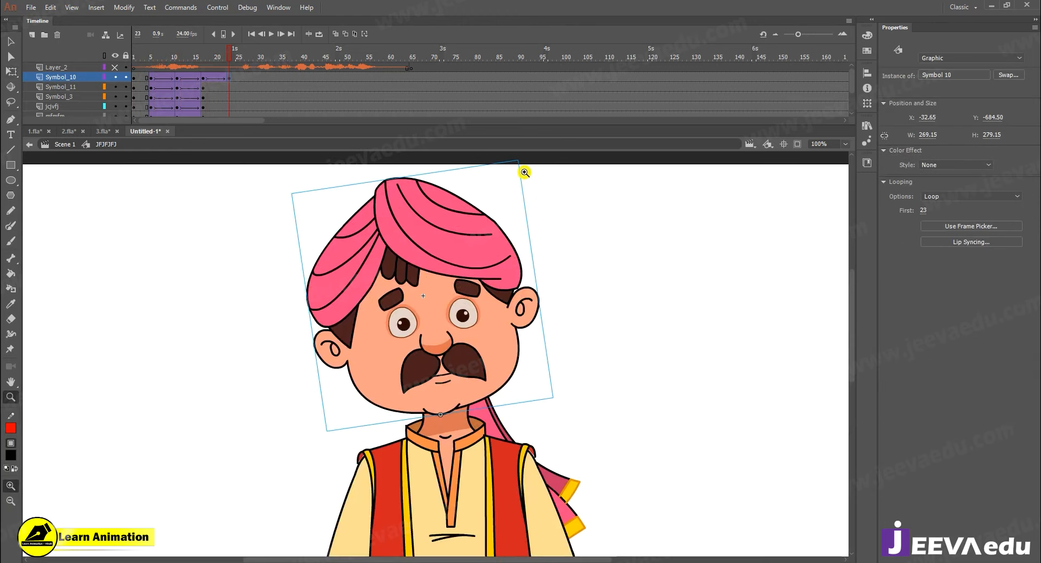
key(q)
drag(526, 156, 529, 160)
mouse_move(228, 60)
mouse_down()
mouse_move(183, 61)
mouse_move(240, 69)
mouse_up()
click(229, 77)
Keyframe the jffj scarf layer at frame 23, classic-tween into it, and rotate the pink scarf tail slightly
scroll(226, 91, down, 2)
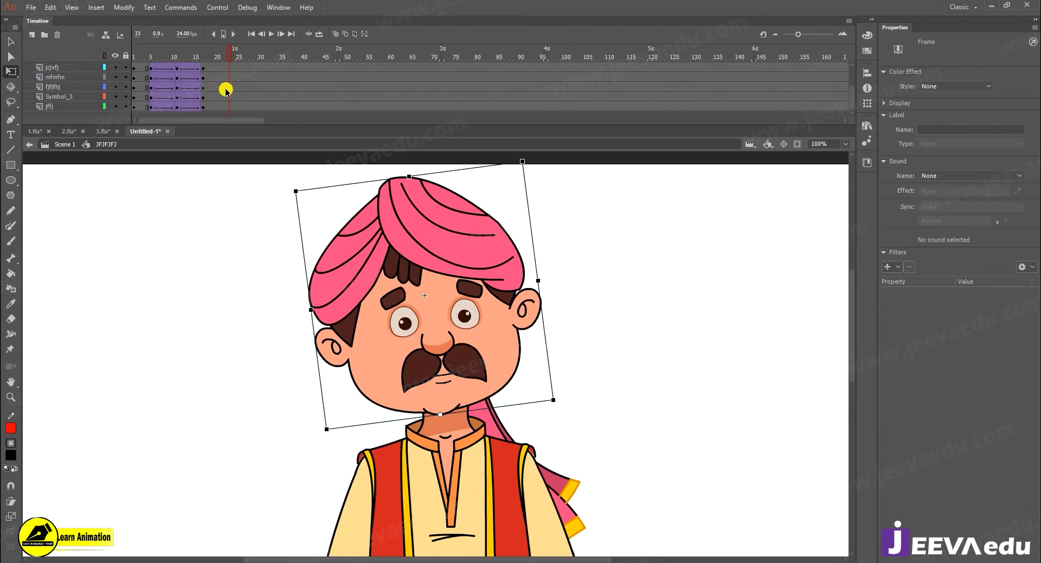
click(227, 107)
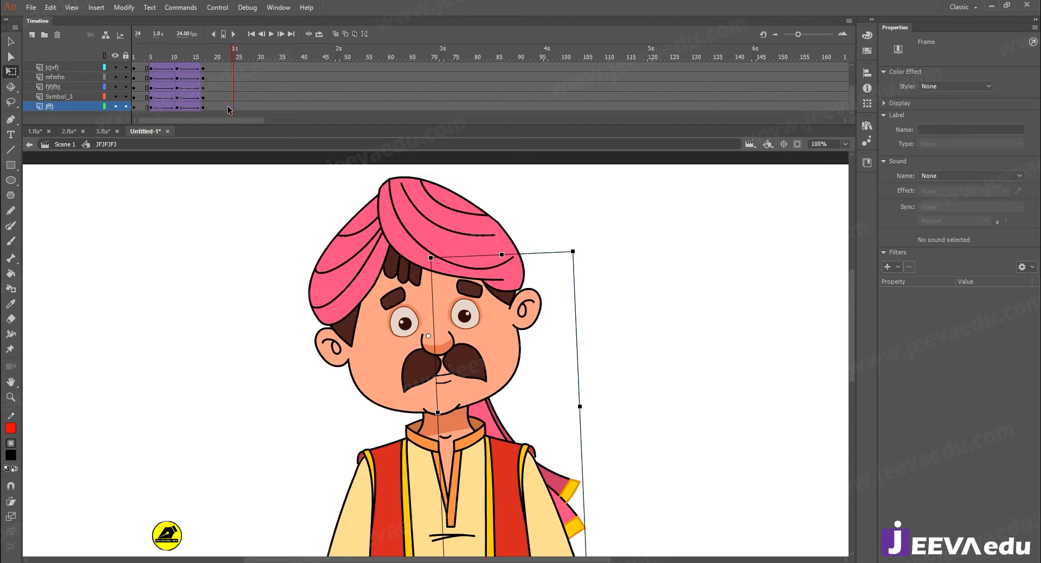
right_click(229, 109)
click(251, 132)
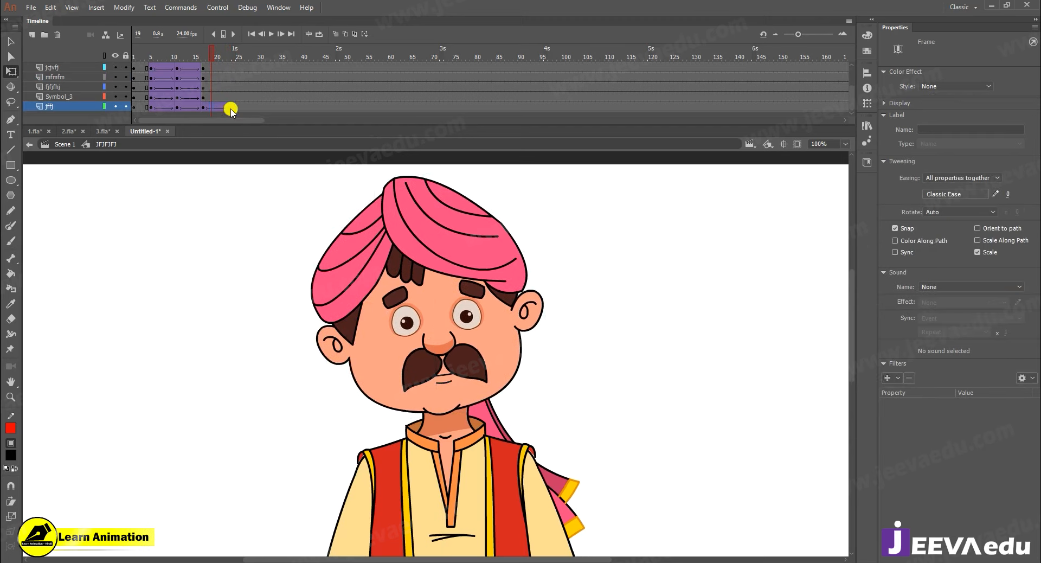
click(230, 108)
drag(581, 554, 598, 451)
alt+click(503, 330)
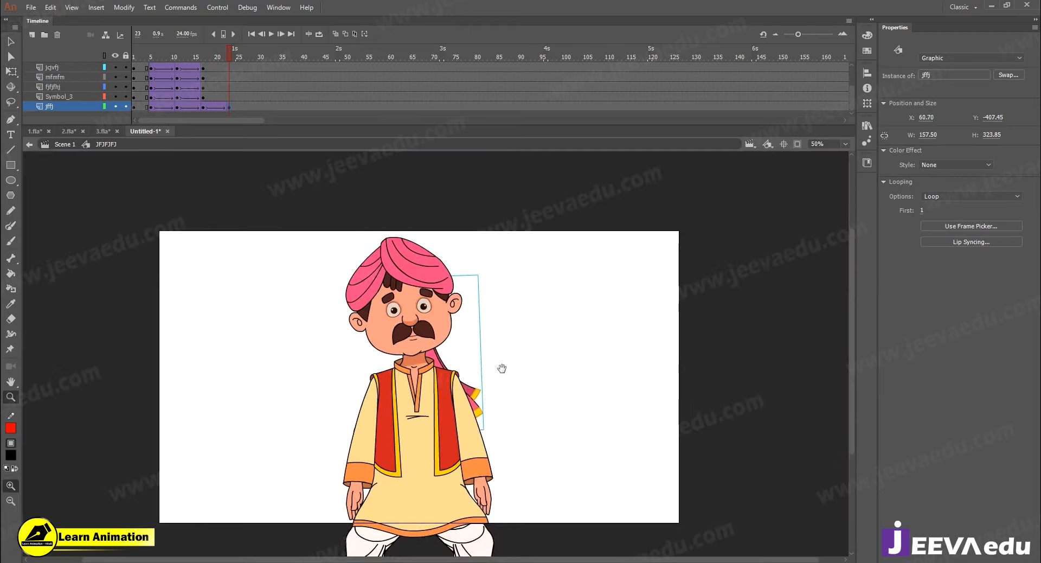
drag(174, 60, 238, 73)
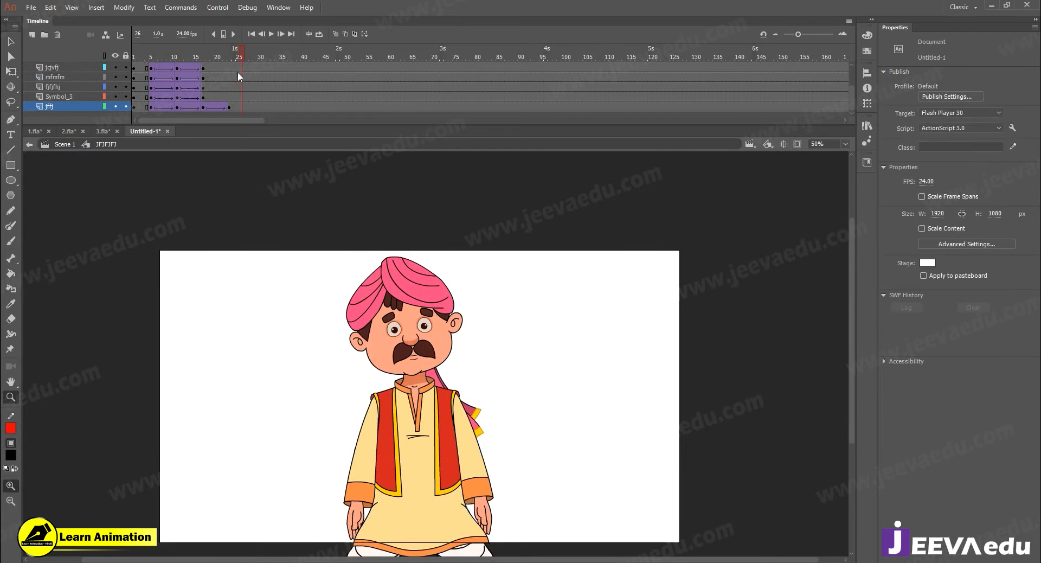
Insert keyframes on all of the character's body layers at frames 24 and 43
click(232, 73)
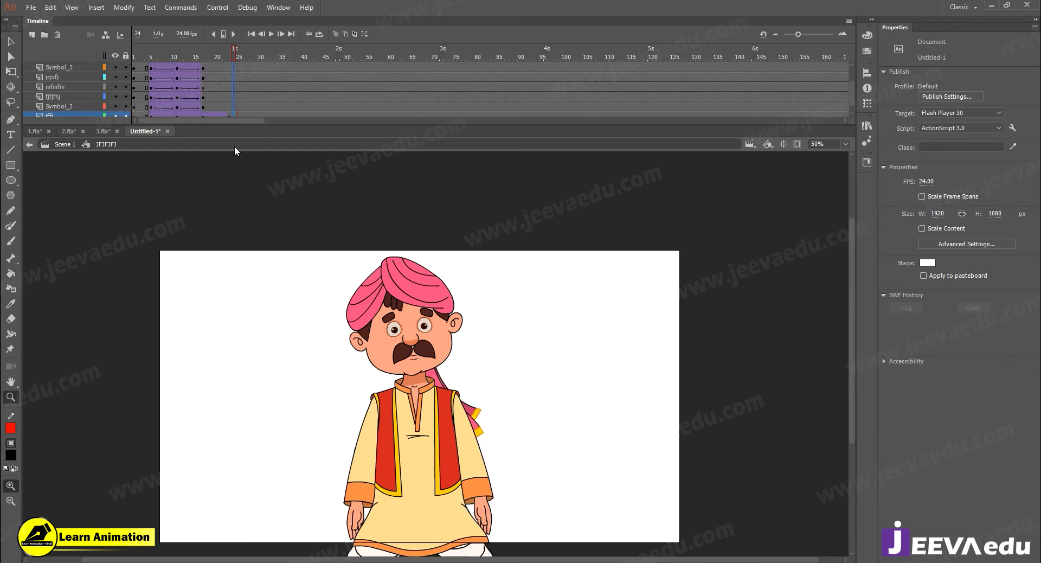
click(232, 148)
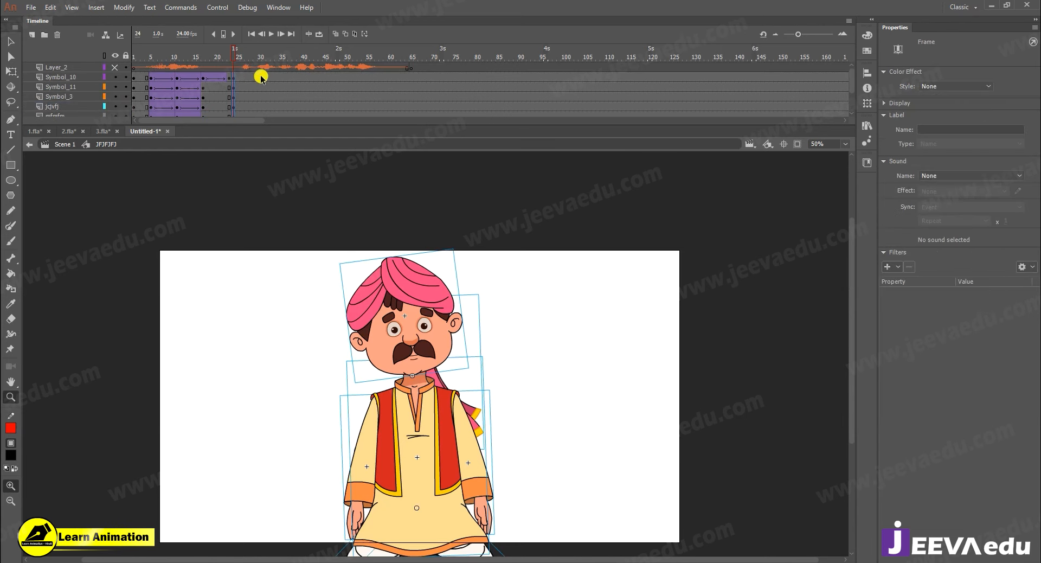
drag(249, 56, 259, 56)
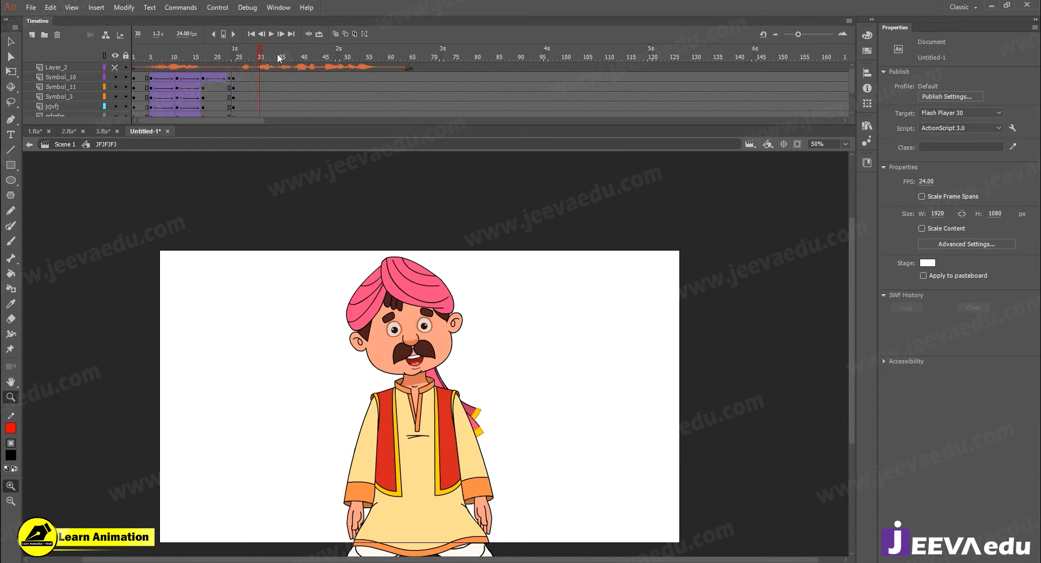
drag(325, 64, 314, 134)
drag(315, 77, 314, 145)
key(F6)
scroll(286, 92, up, 5)
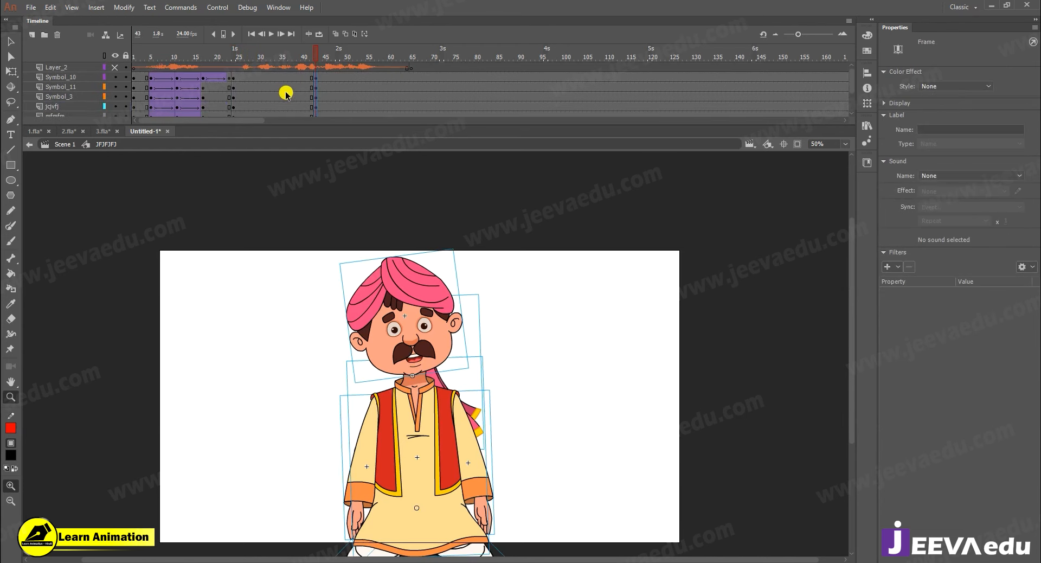
Create classic tweens on all body layers between frames 24 and 43 with an ease of 100 out
drag(286, 80, 262, 145)
right_click(277, 98)
click(319, 126)
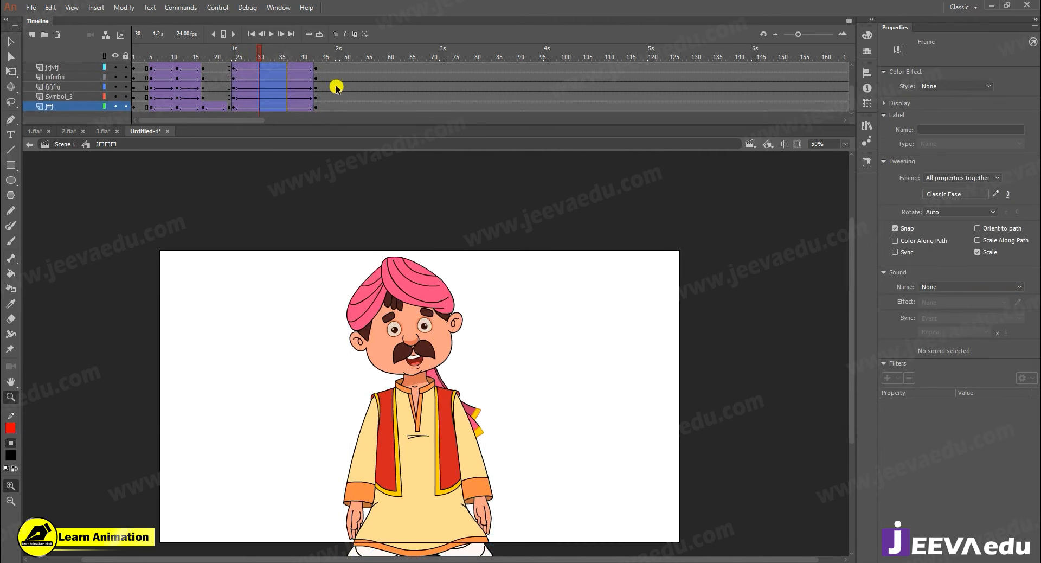
scroll(336, 88, up, 3)
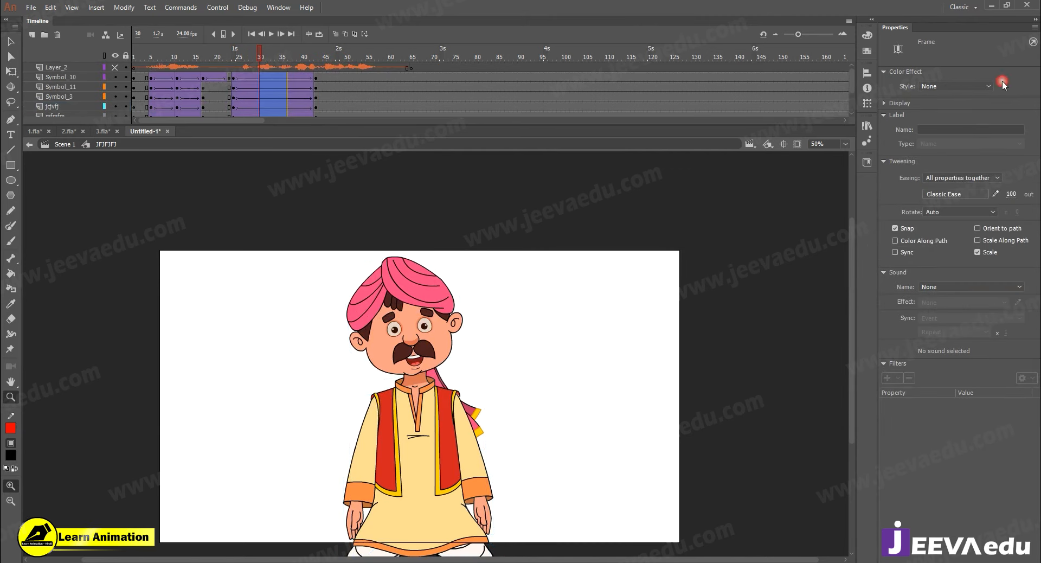
At frame 43, rotate the head, scarf, torso and arms together slightly counter-clockwise about a pivot near the bottom of the tunic
drag(279, 52, 316, 61)
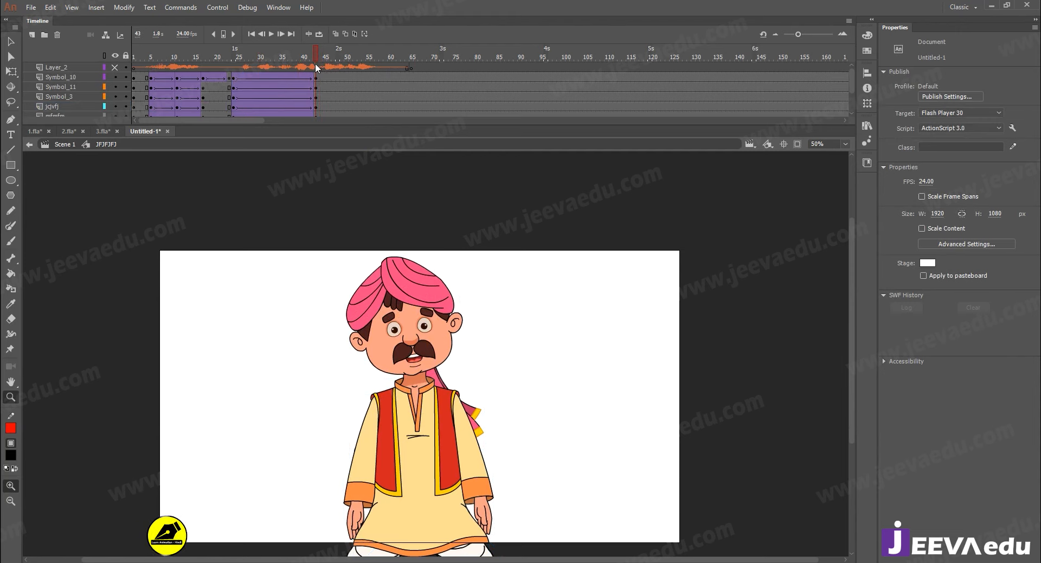
key(v)
drag(507, 409, 512, 377)
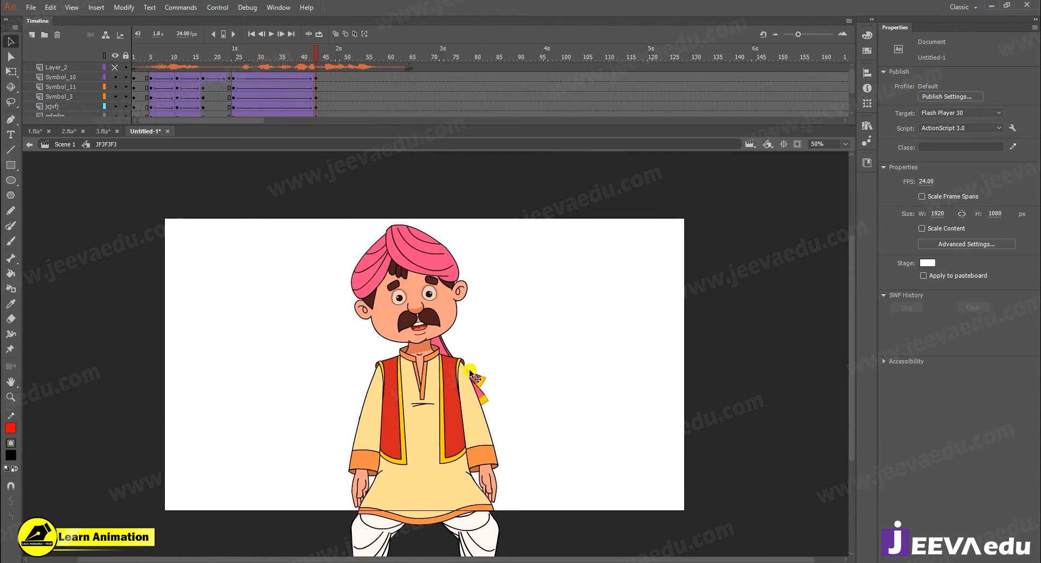
drag(312, 235, 518, 379)
key(q)
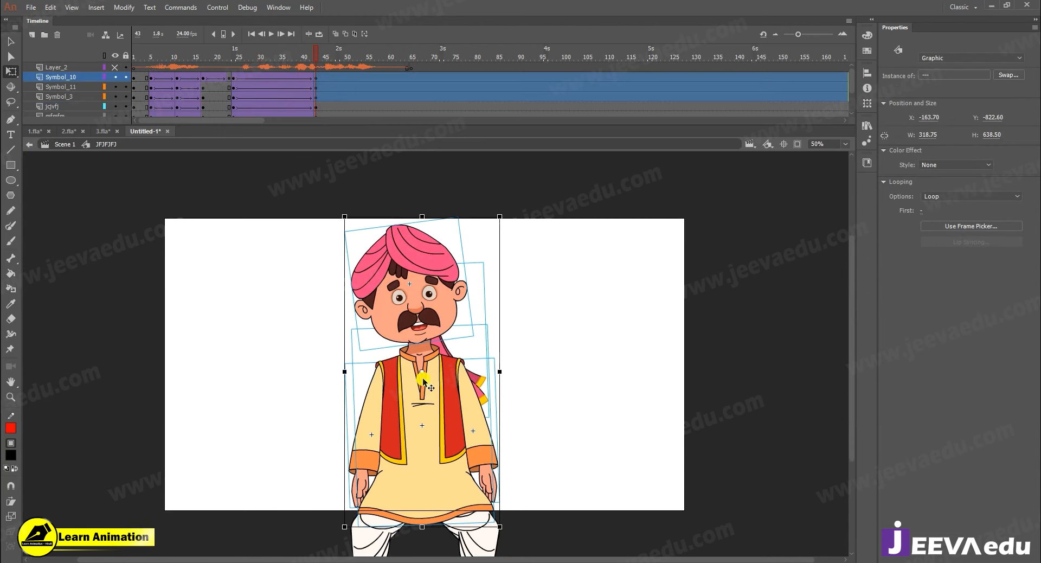
drag(424, 382, 423, 475)
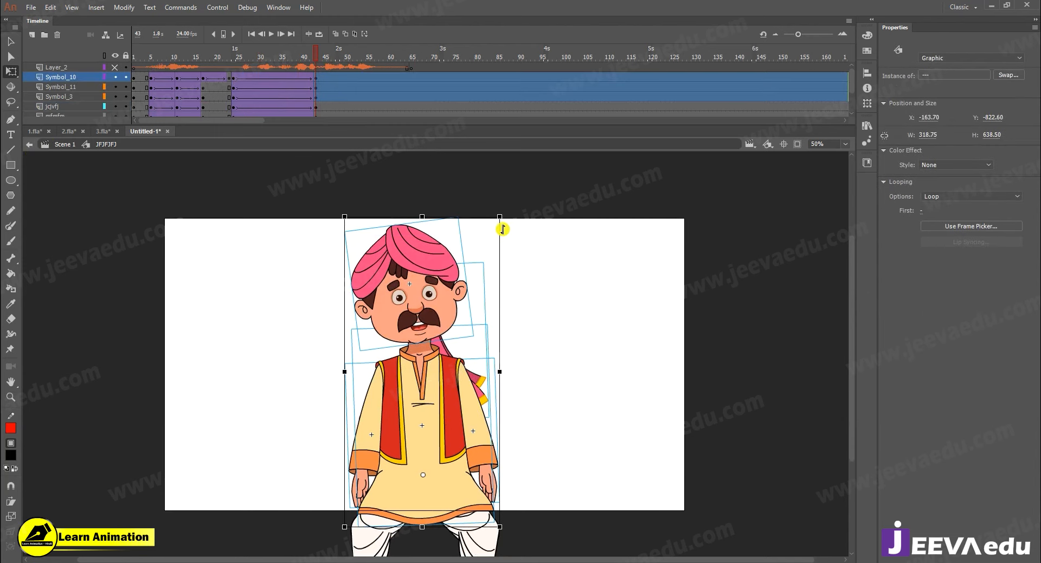
drag(504, 216, 498, 216)
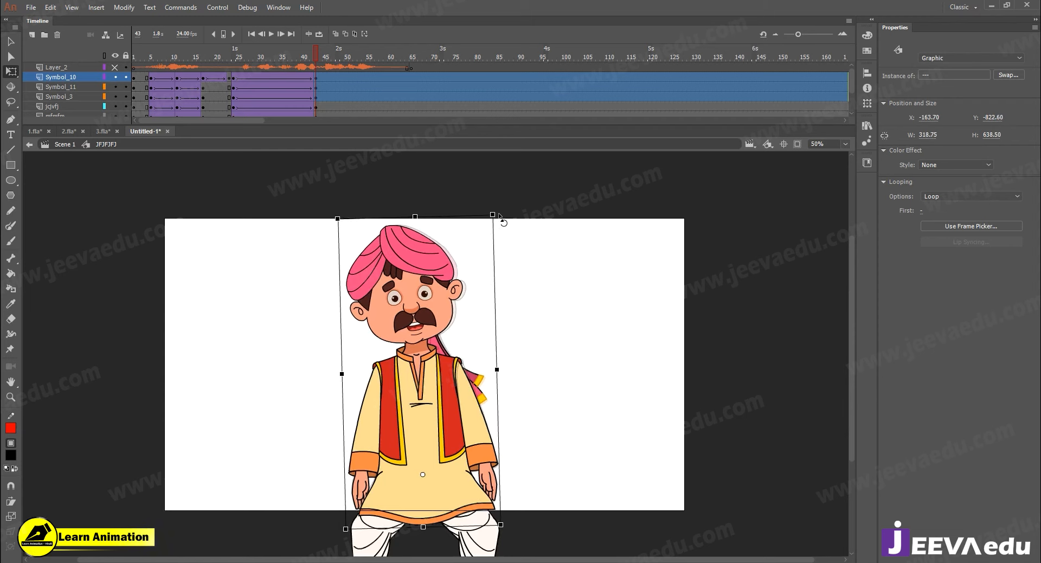
Scale the selected upper body up slightly with Scale and Rotate, tilt it a little further counter-clockwise, and scrub to frame 43
key(ctrl+alt+s)
text(10)
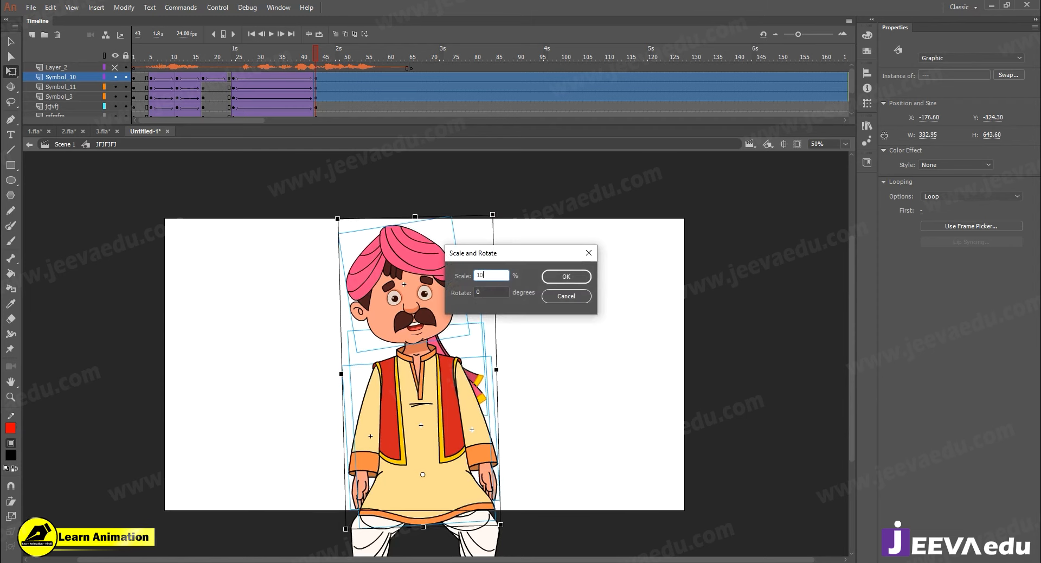
key(Return)
drag(499, 215, 495, 216)
drag(288, 58, 314, 102)
Rotate both arms slightly outward from the shoulders at frame 43, check the pose, and go back to the frame 24 keyframe
click(374, 458)
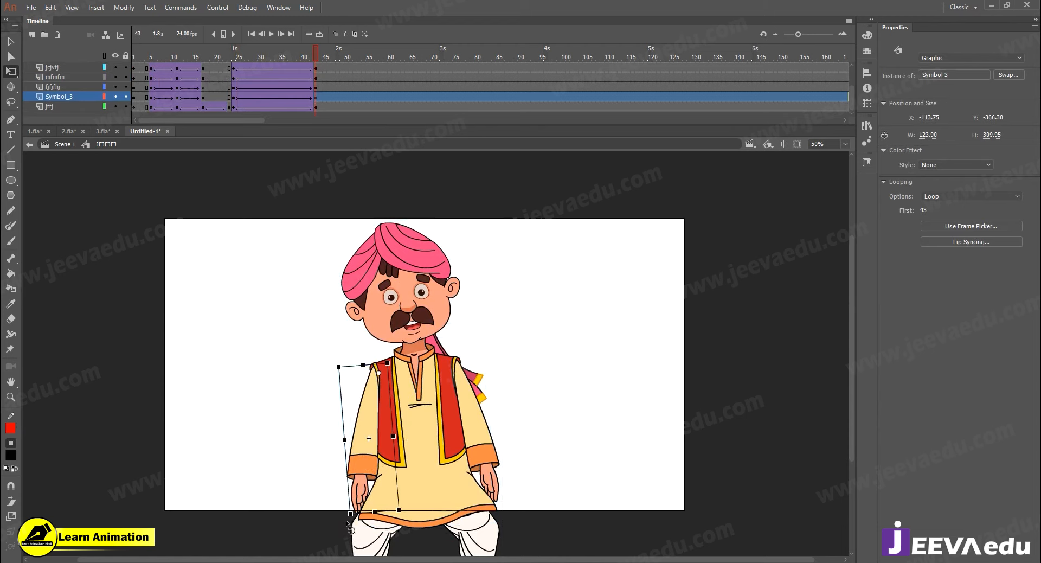
drag(347, 522, 346, 522)
click(489, 462)
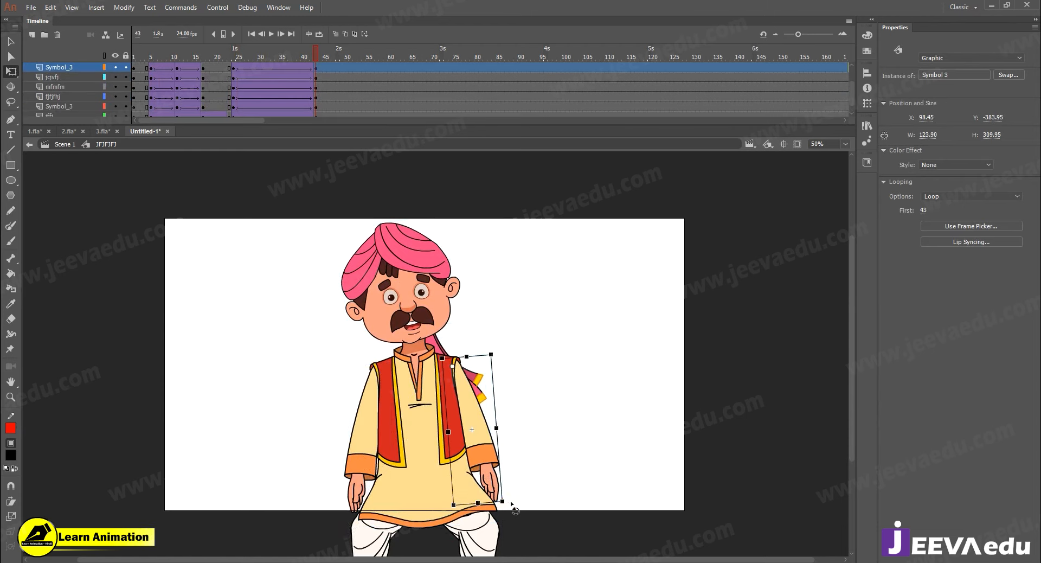
drag(319, 56, 318, 86)
click(233, 67)
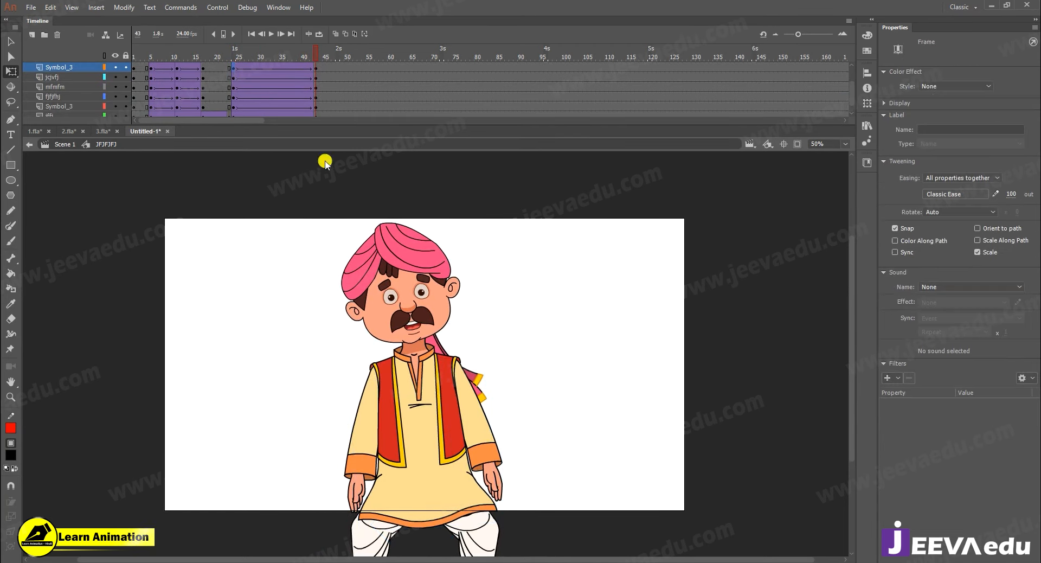
Open the head symbol, Symbol 10, and insert keyframes on all of its facial feature layers at frames 24 and 28
double_click(423, 310)
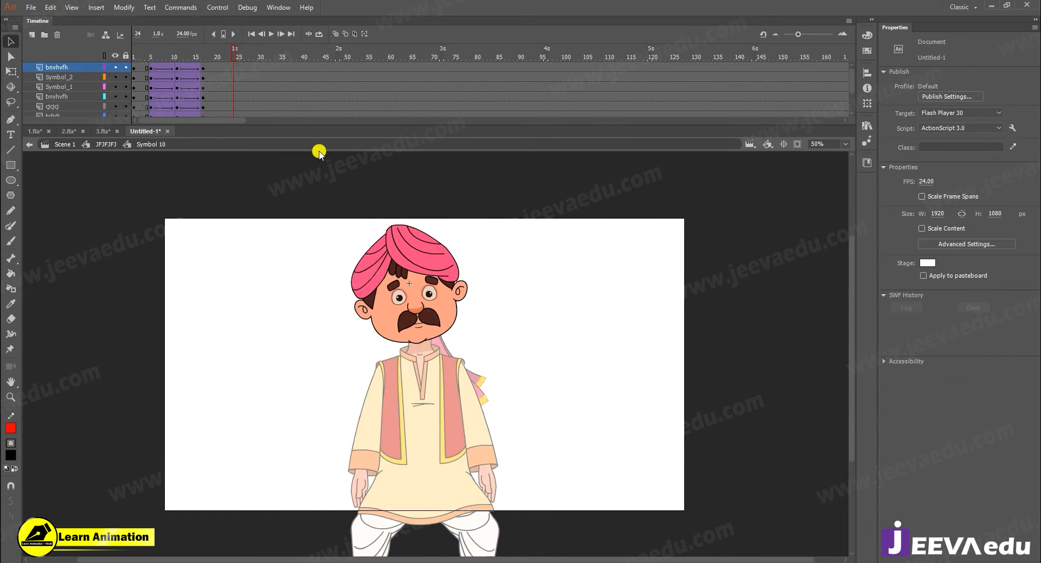
drag(232, 69, 233, 142)
key(F6)
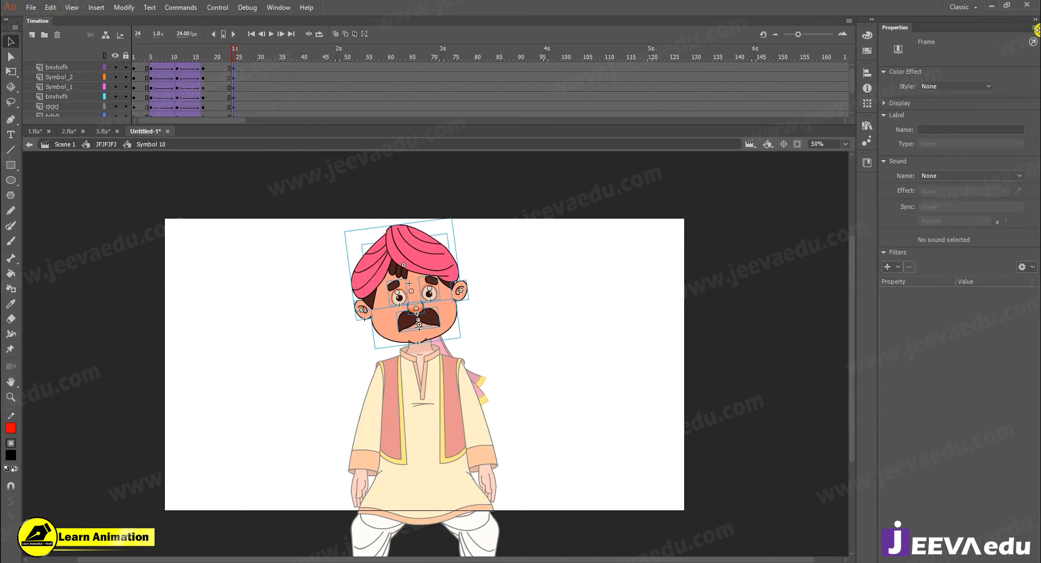
drag(250, 69, 252, 148)
key(F6)
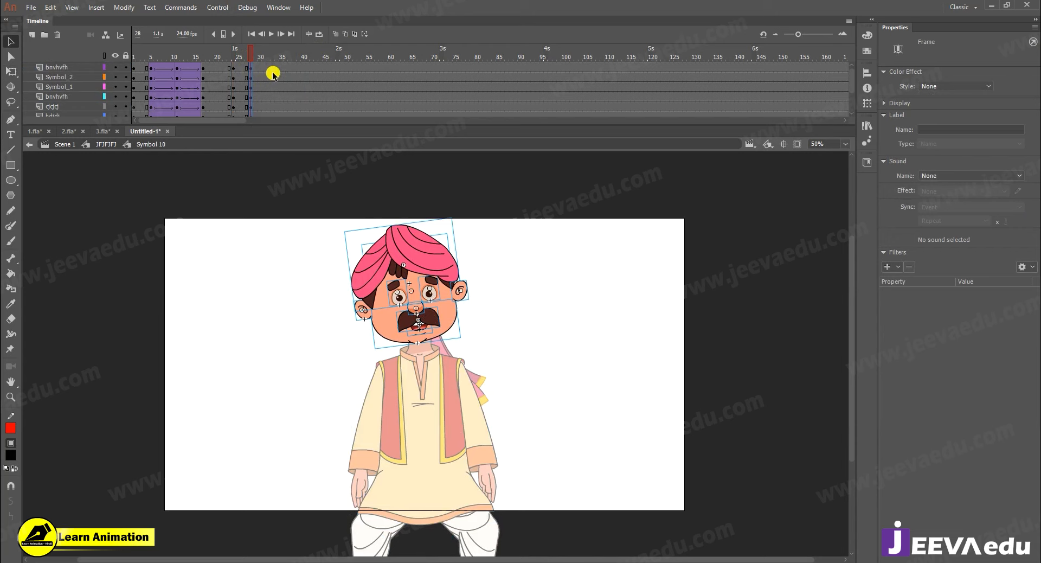
Insert keyframes on all facial feature layers at frame 32 and create classic tweens from frame 24 through frame 32
drag(271, 70, 274, 148)
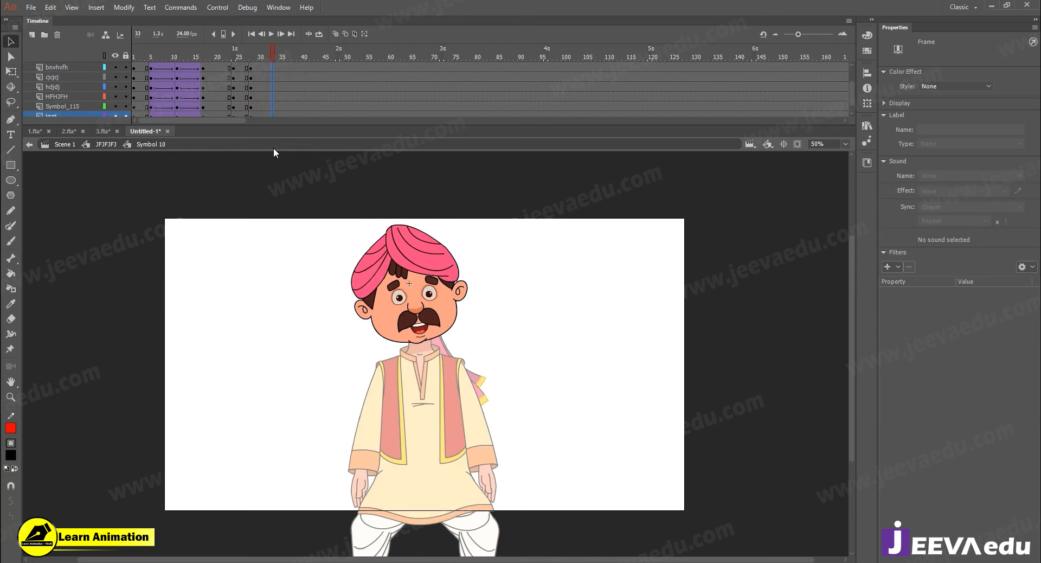
drag(269, 107, 259, 148)
right_click(249, 89)
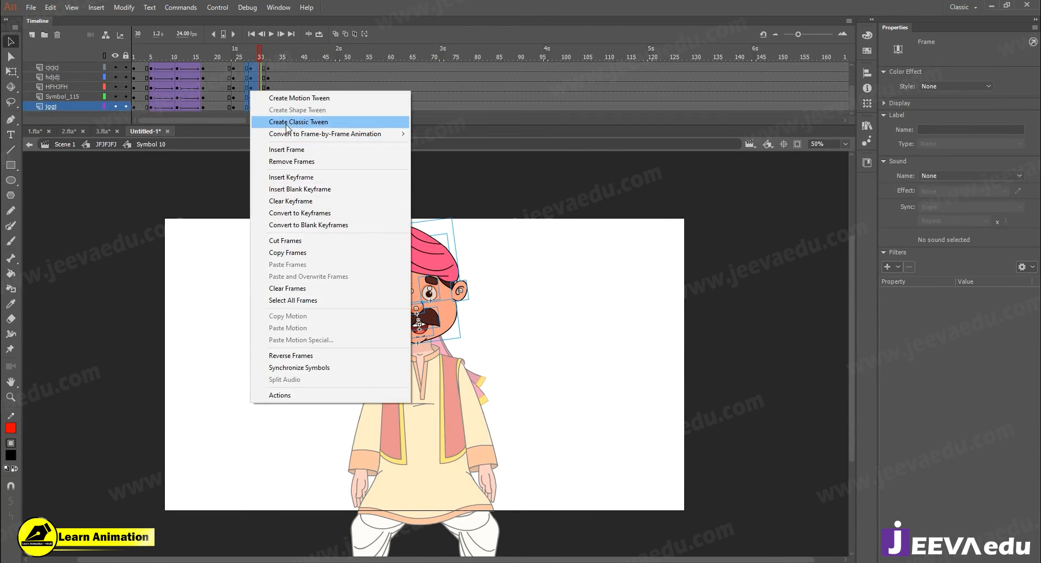
click(304, 119)
At frame 28 in the head symbol, nudge the eyes, nose, moustache and mouth slightly down together
drag(260, 57, 251, 56)
key(ctrl+1)
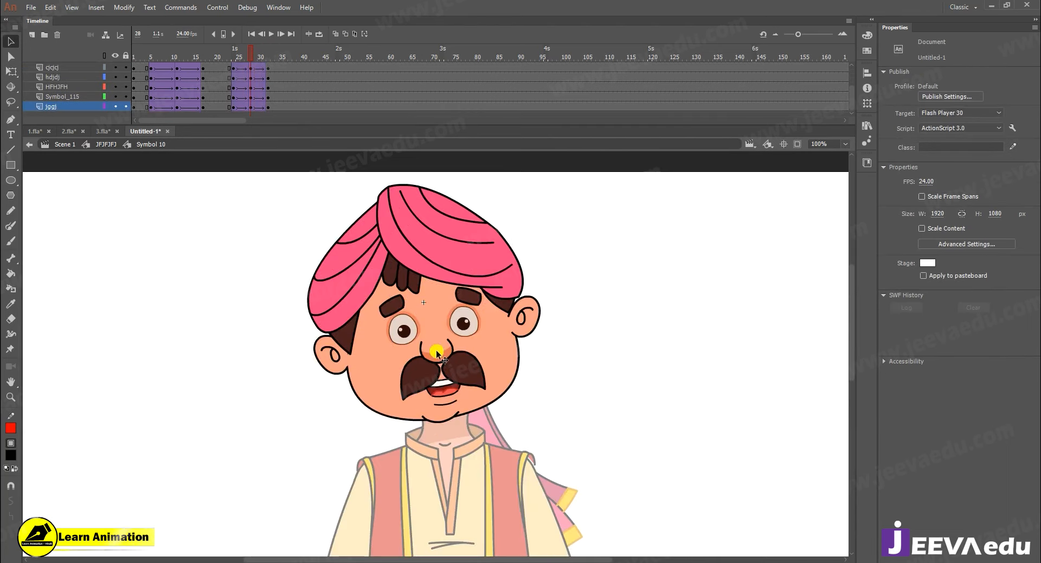
click(434, 352)
shift+click(435, 356)
shift+click(404, 328)
shift+click(461, 325)
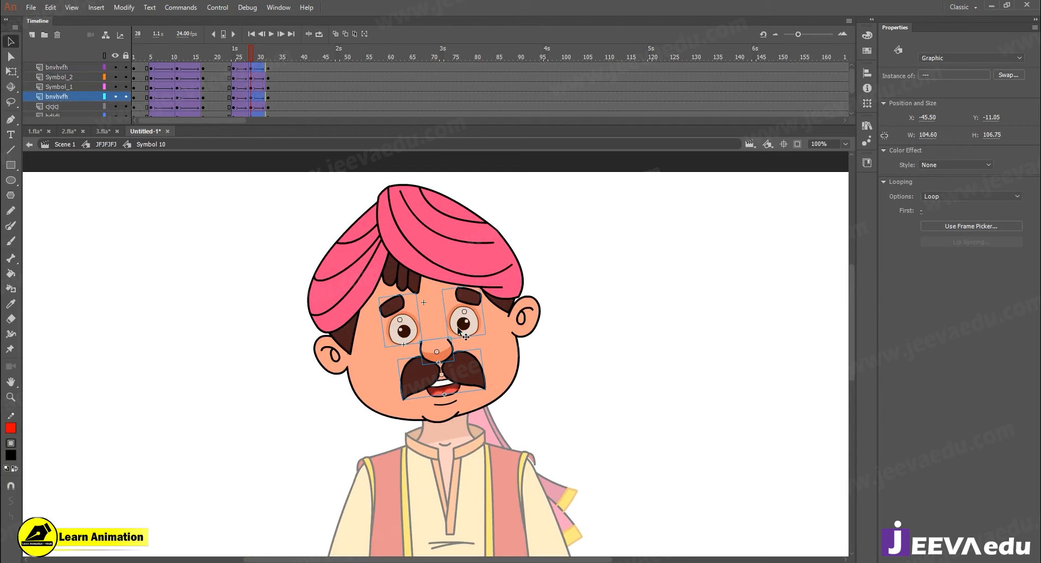
key(z)
click(446, 345)
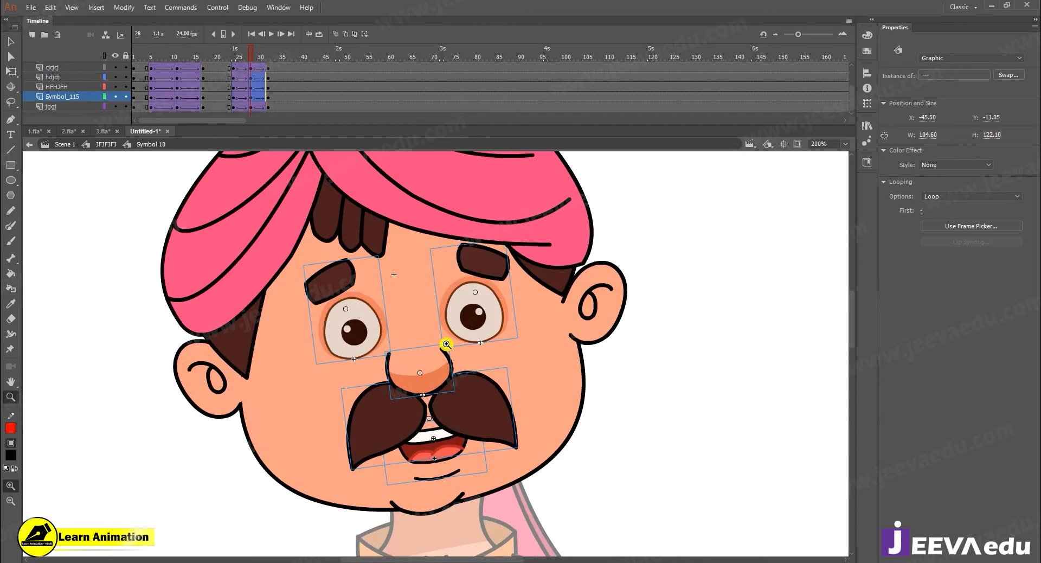
key(Down)
key(Down)
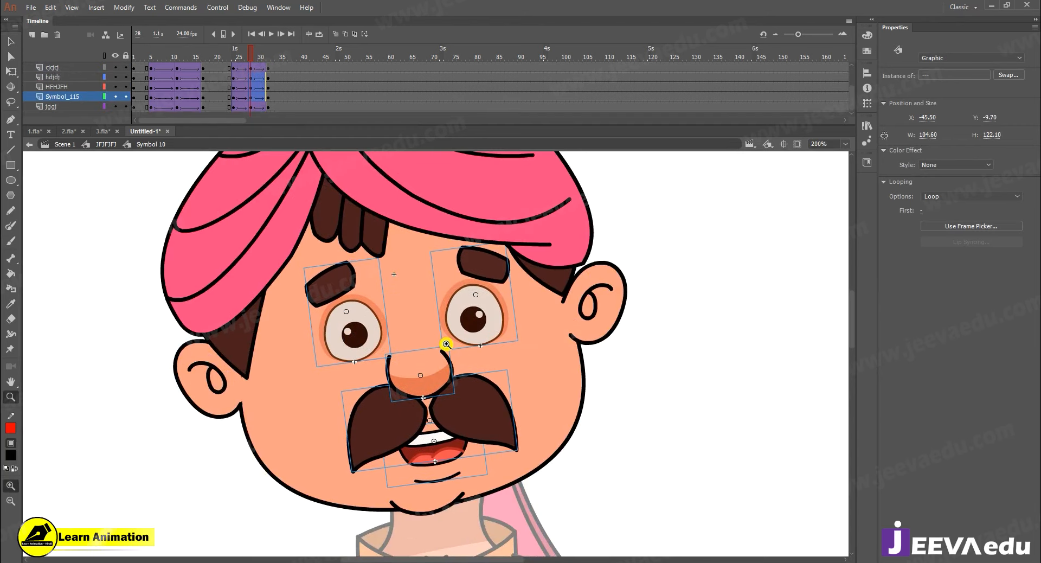
Nudge both ears slightly up at frame 28 and scrub through the tween to check the motion
key(v)
click(220, 393)
shift+click(622, 299)
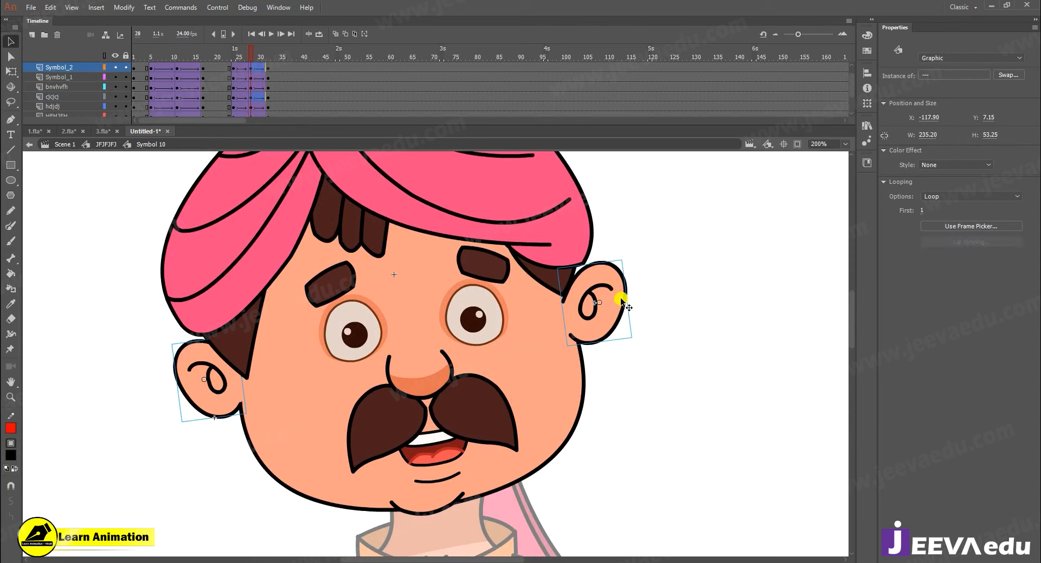
key(Up)
key(Up)
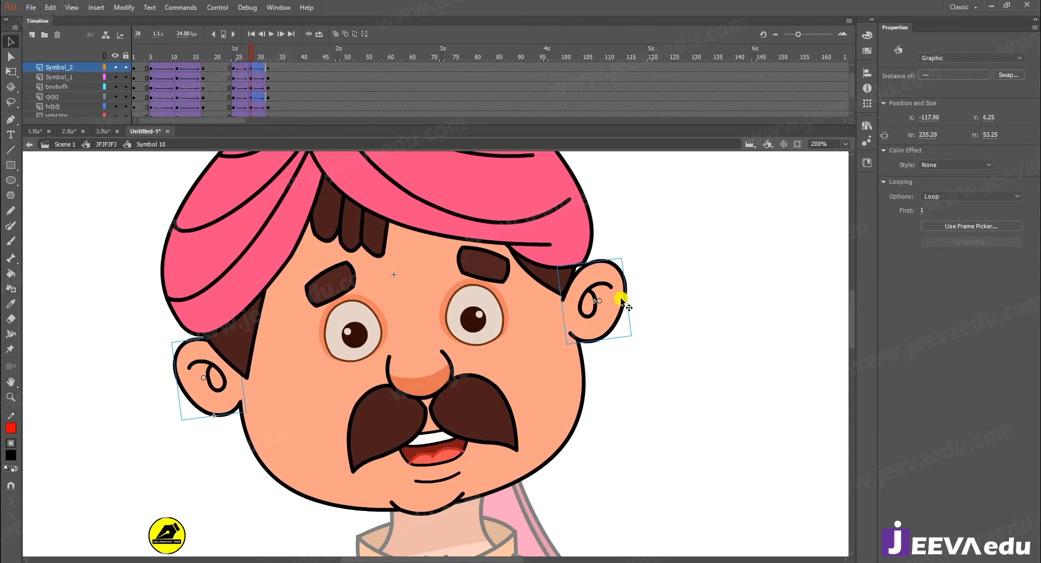
click(258, 58)
drag(255, 58, 257, 61)
Duplicate the frame 24 to 32 animation on all facial feature layers so the cycle repeats through frame 48
scroll(249, 87, down, 3)
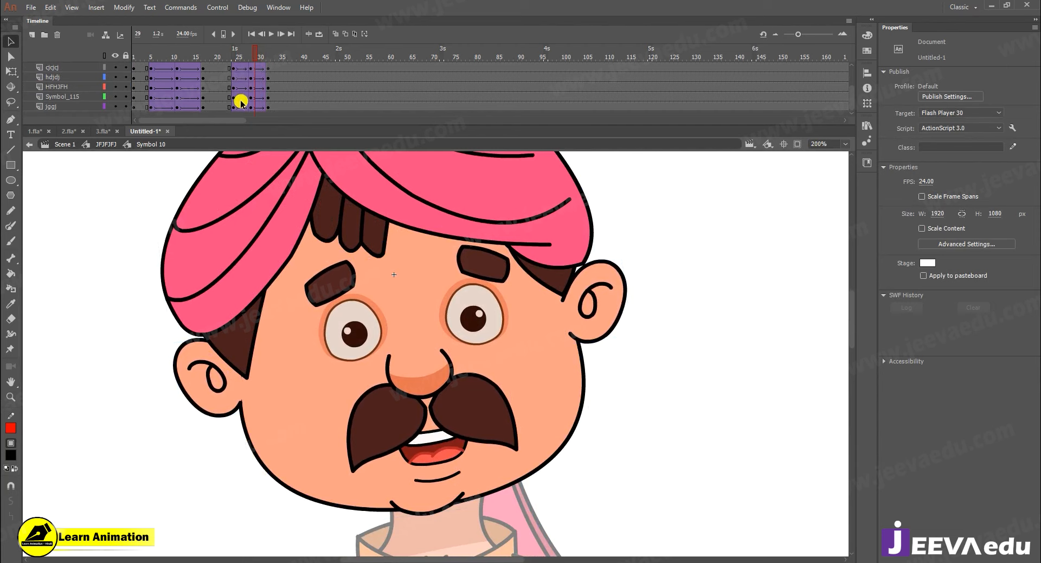
drag(234, 111, 269, 7)
click(251, 69)
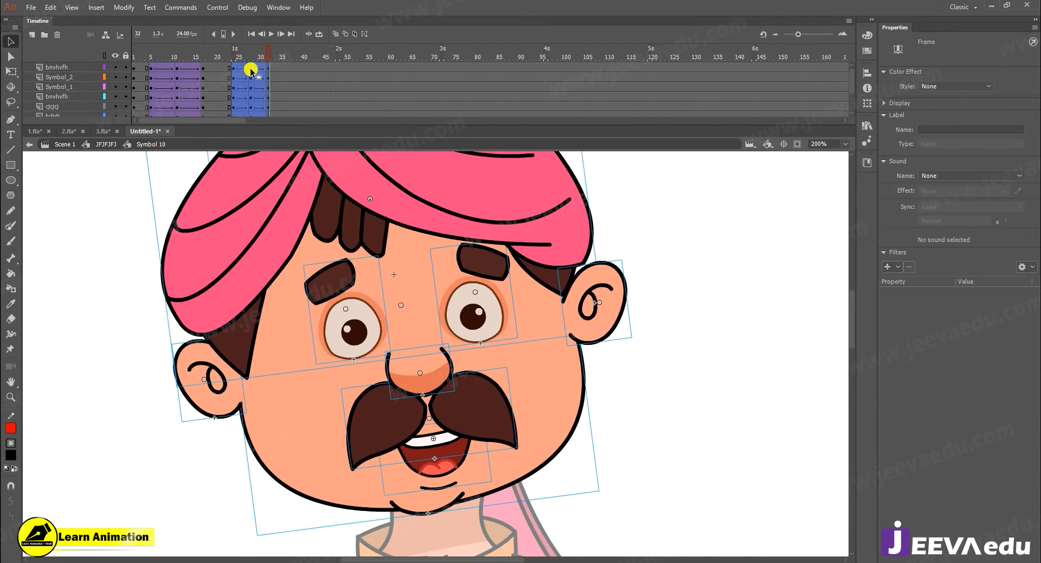
click(286, 76)
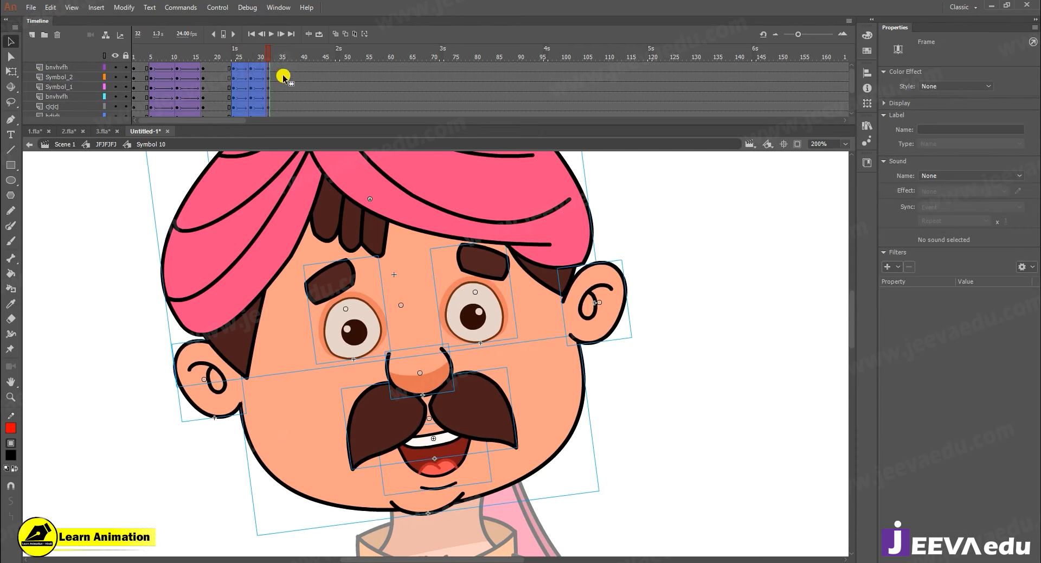
drag(290, 74, 287, 75)
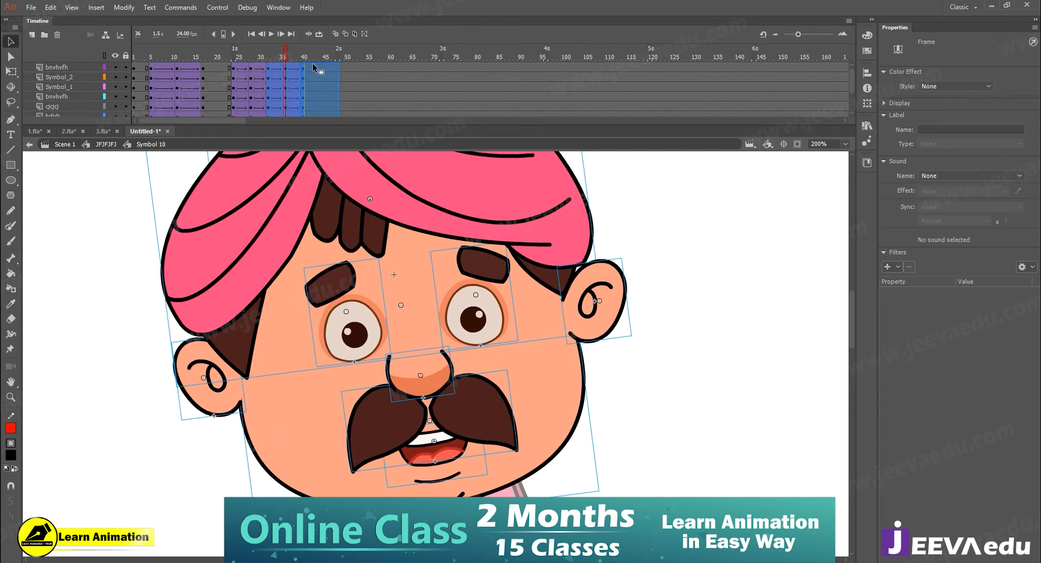
click(315, 75)
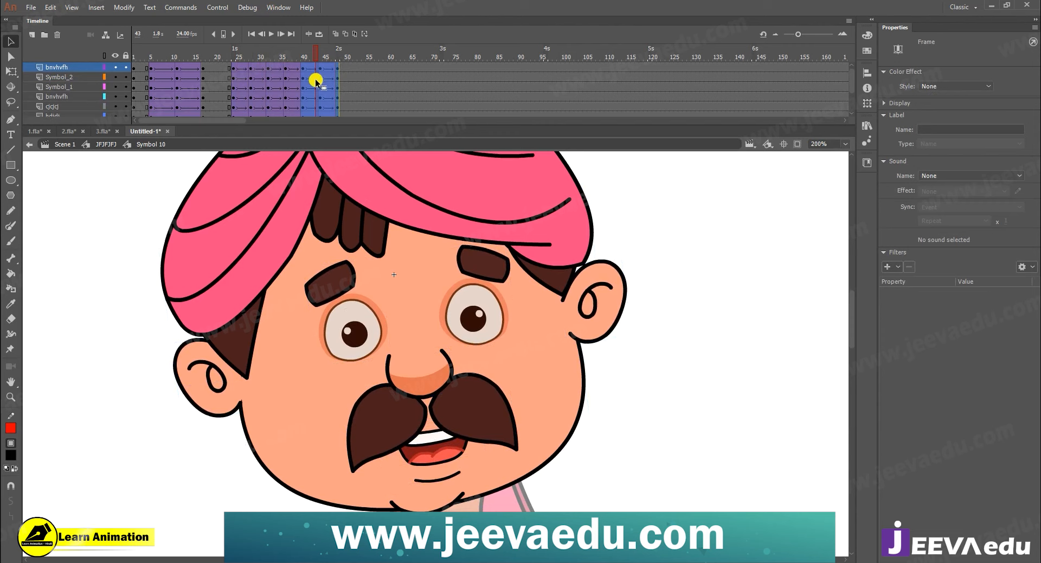
Select all frames in the head symbol and apply Synchronize Symbols to them
click(270, 76)
click(264, 78)
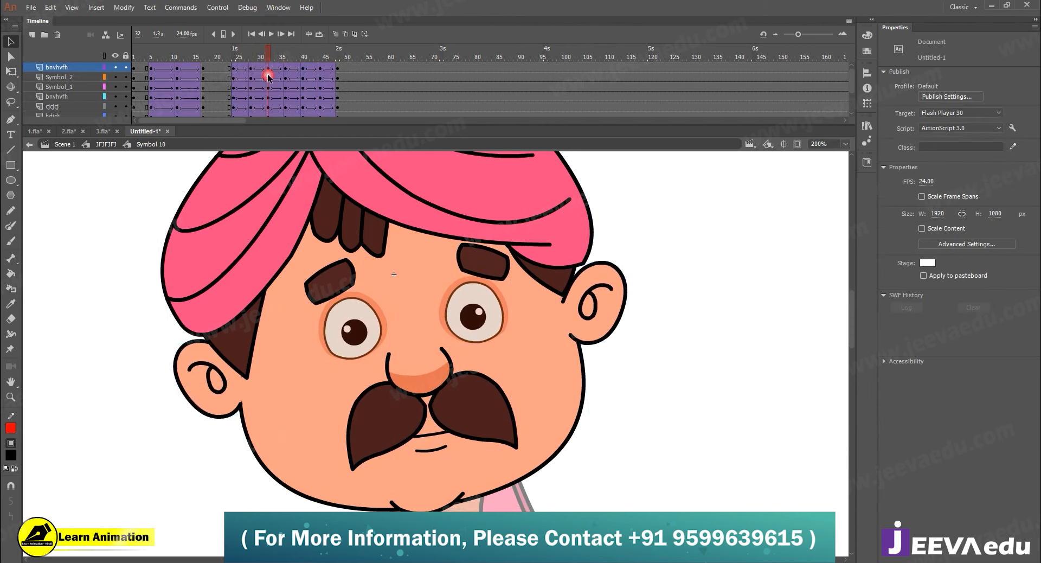
right_click(227, 68)
click(303, 274)
right_click(260, 101)
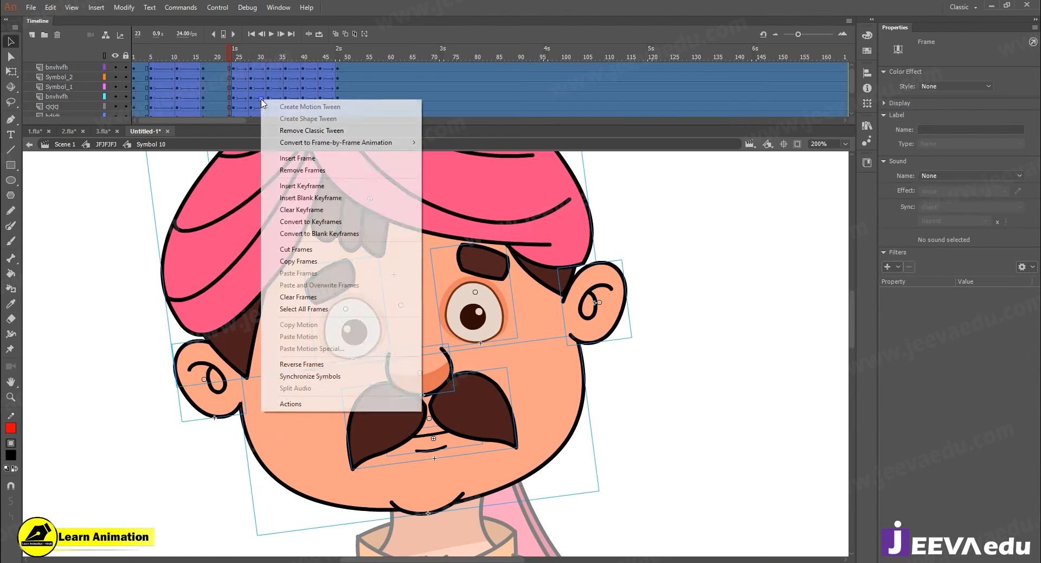
click(327, 381)
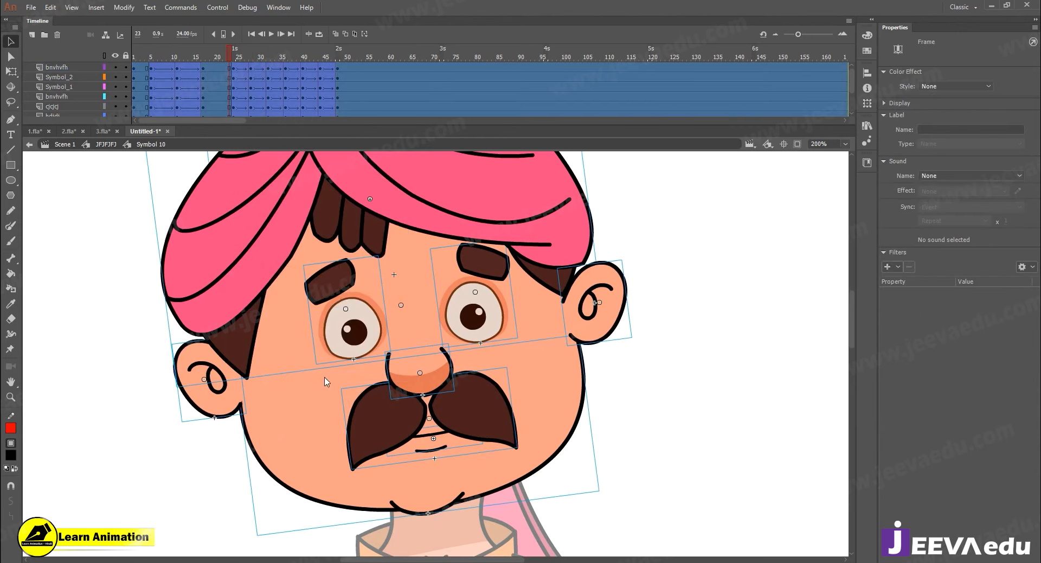
Check the mouth symbol at frame 32 and play back the head animation from around frame 24
click(268, 53)
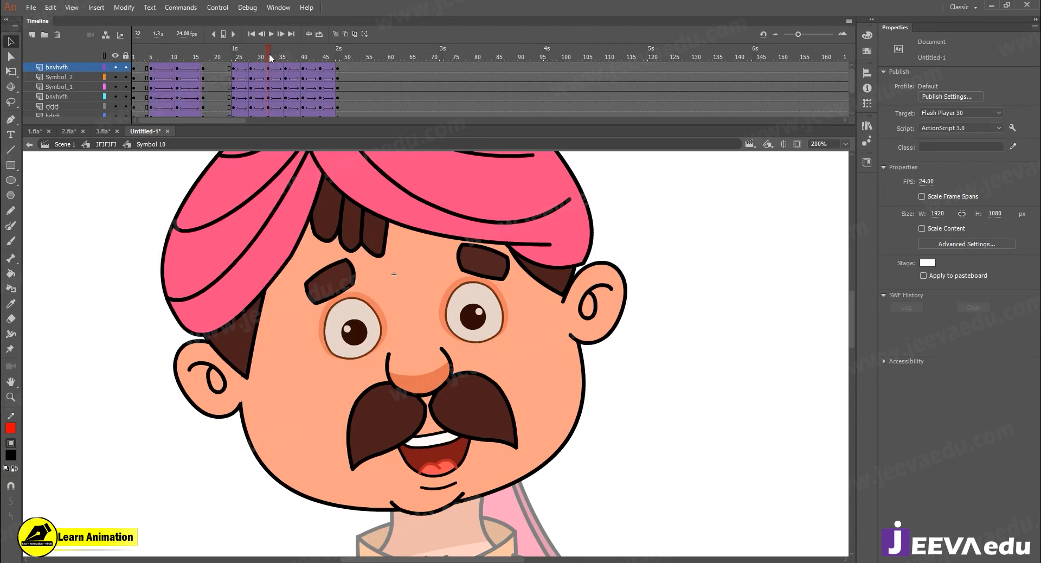
click(436, 442)
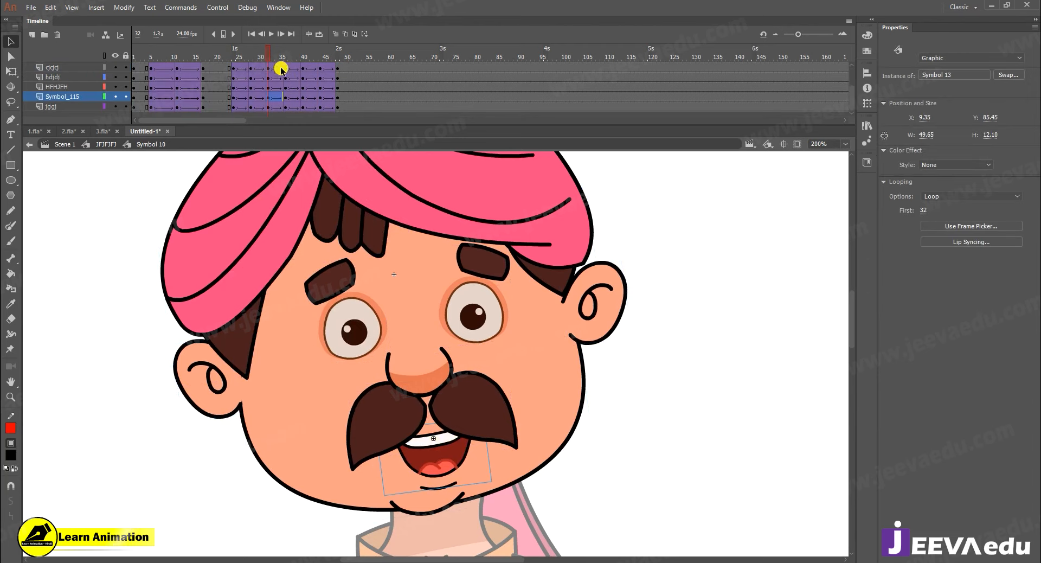
click(204, 60)
drag(200, 59, 235, 75)
key(Return)
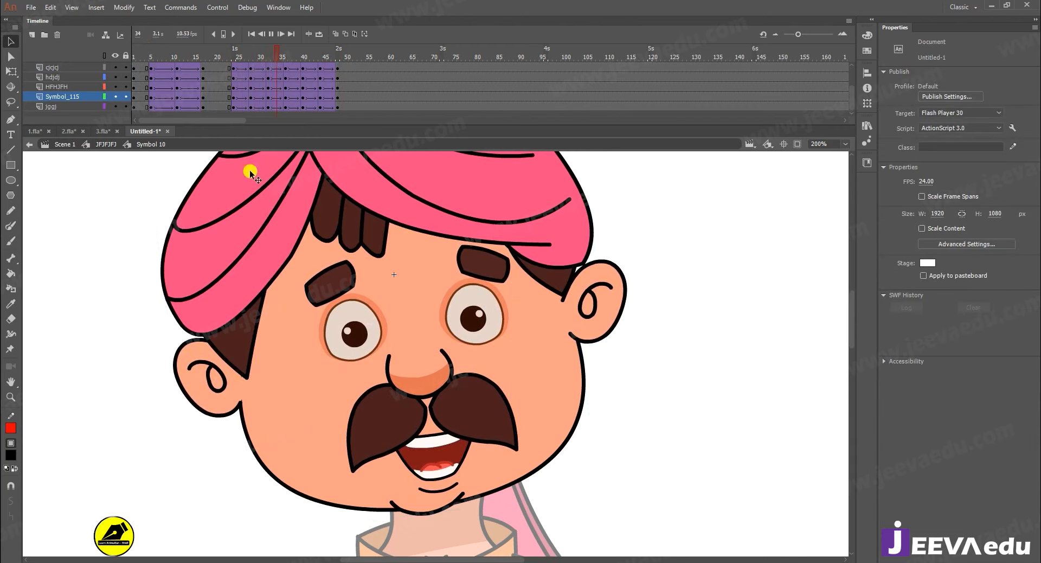
Return to the parent character symbol and play back the body and head animation up to frame 43
click(103, 144)
key(z)
alt+click(447, 406)
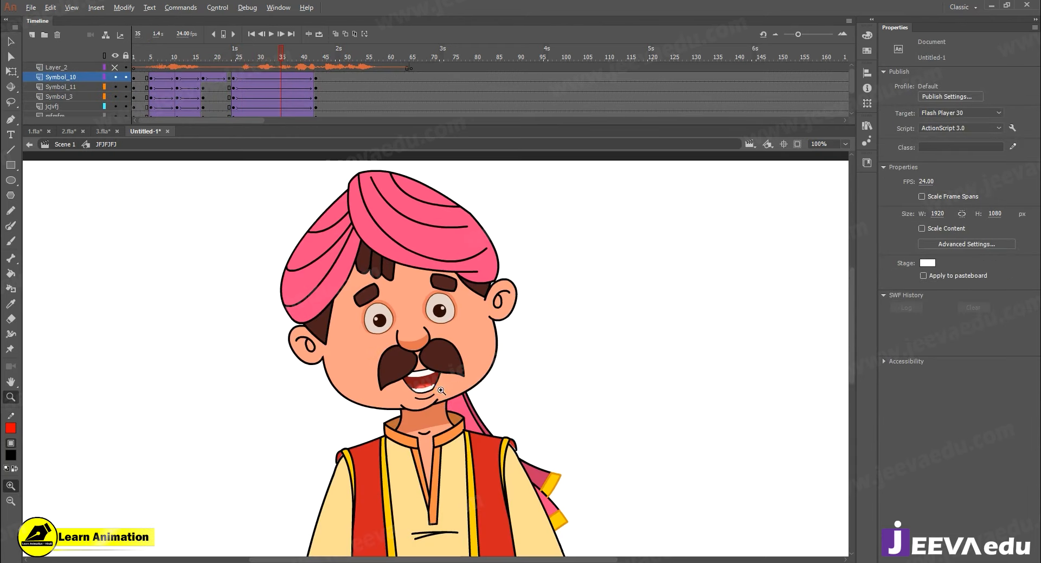
alt+click(441, 391)
click(446, 357)
drag(481, 386, 499, 406)
click(271, 34)
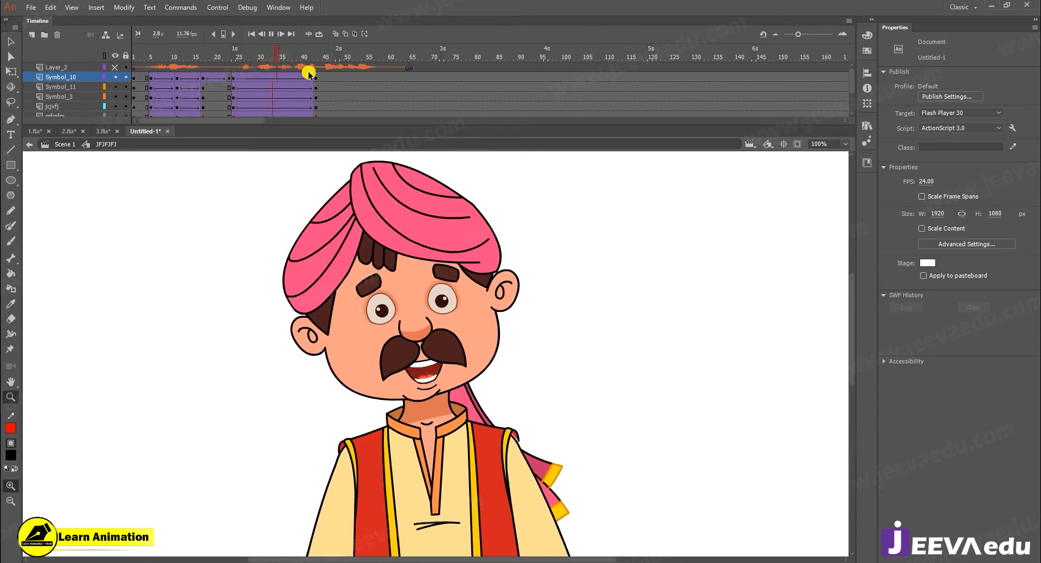
drag(322, 53, 314, 75)
Scrub the reference animation in 1.fla to frame 63 to study its ending, and return to the Untitled-1 document
click(34, 130)
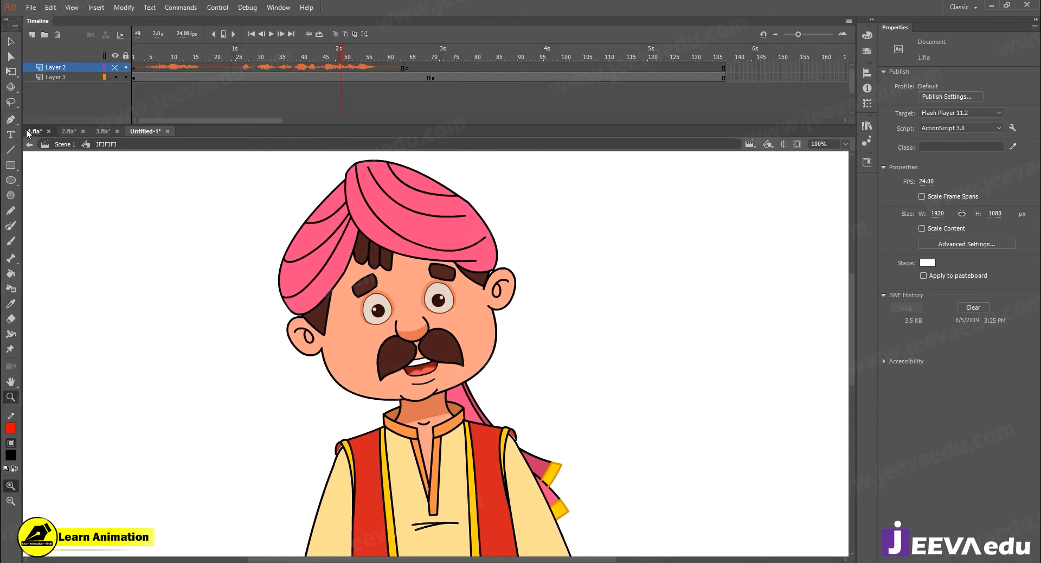
drag(256, 56, 404, 76)
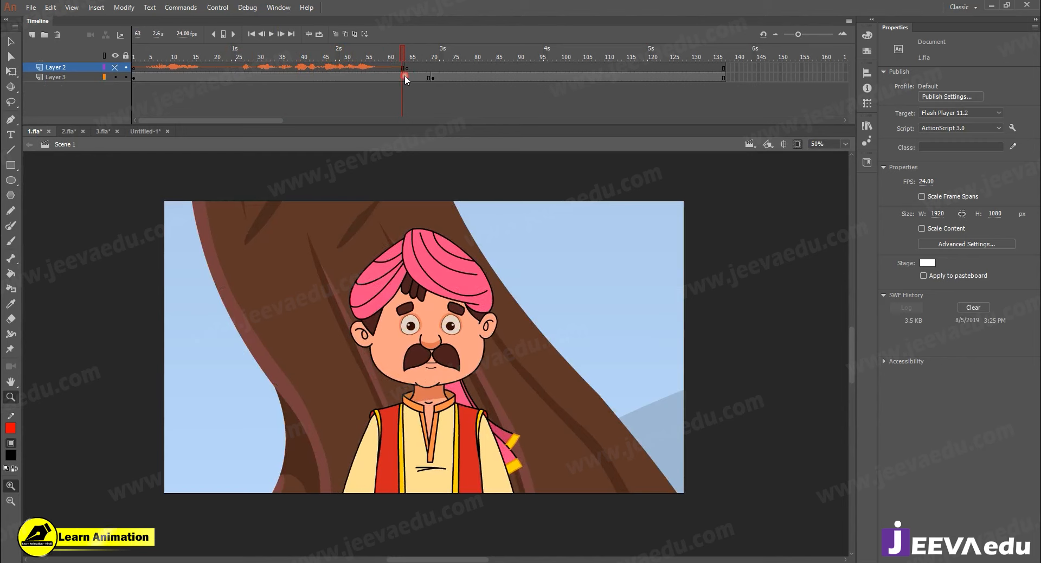
click(136, 131)
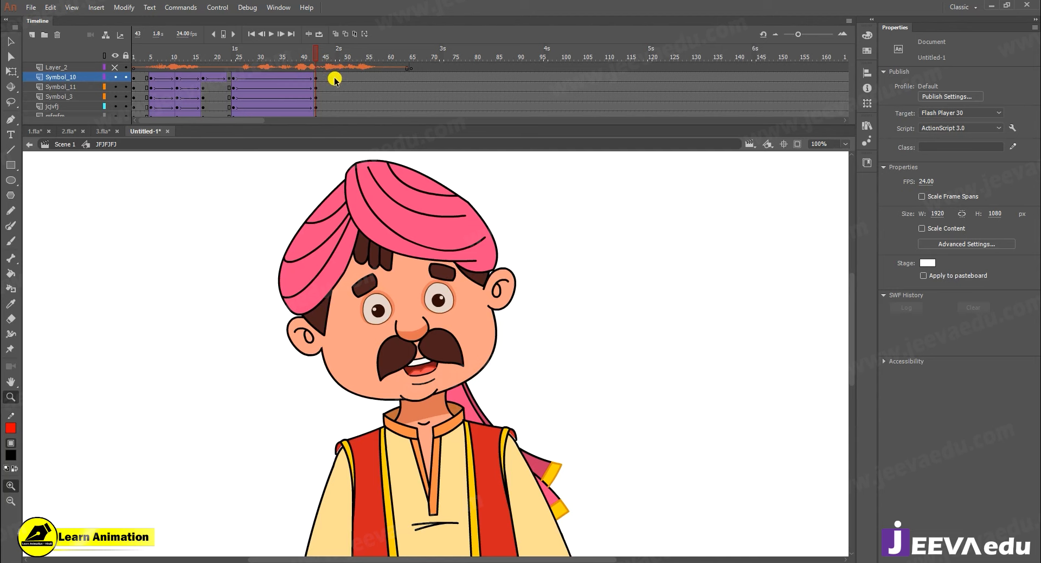
Insert keyframes on all body part layers at frames 47 and 53
click(341, 80)
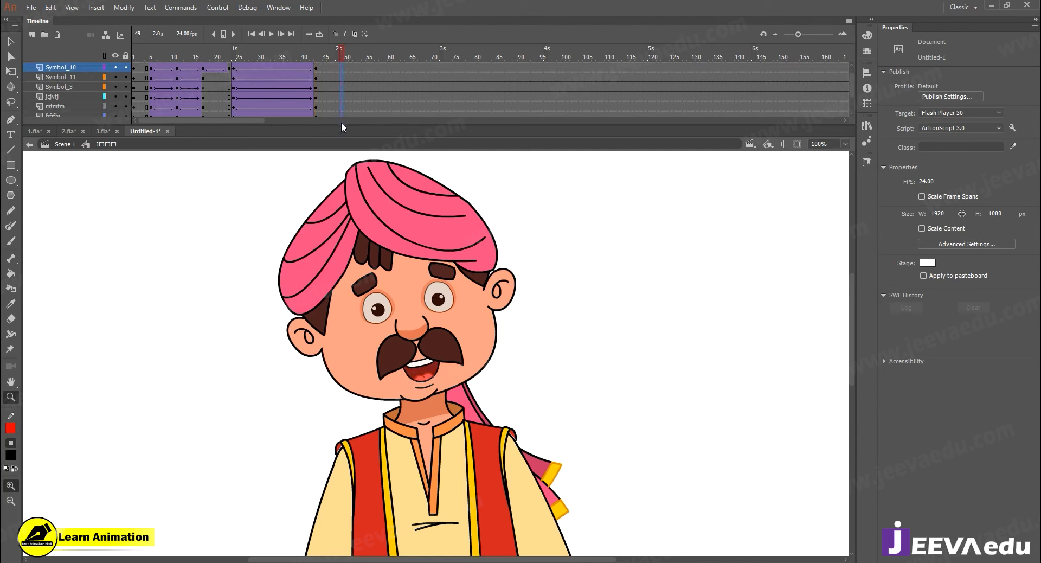
click(334, 82)
drag(334, 79, 335, 142)
key(F6)
drag(359, 79, 359, 136)
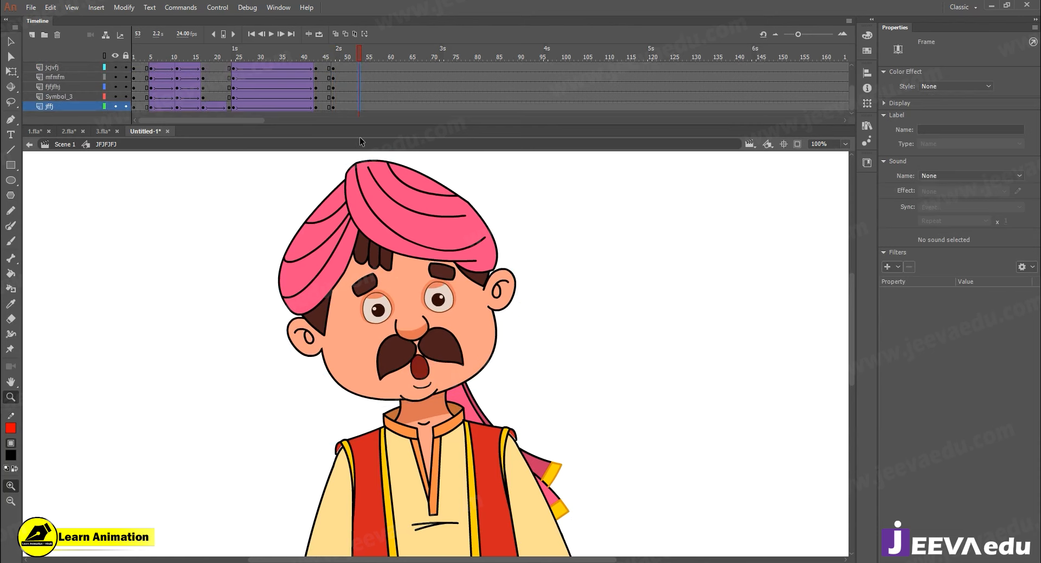
click(362, 80)
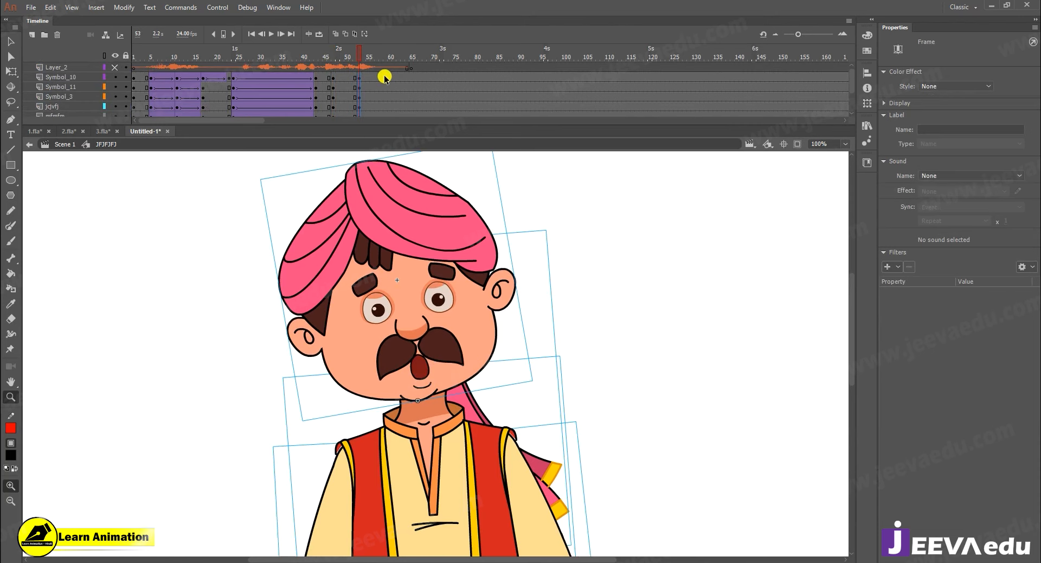
Insert keyframes on all body part layers at frame 59 and create classic tweens from frame 47 through frame 59
mouse_move(384, 77)
mouse_down()
mouse_move(385, 108)
mouse_move(358, 90)
mouse_move(367, 83)
mouse_up()
right_click(367, 83)
click(412, 112)
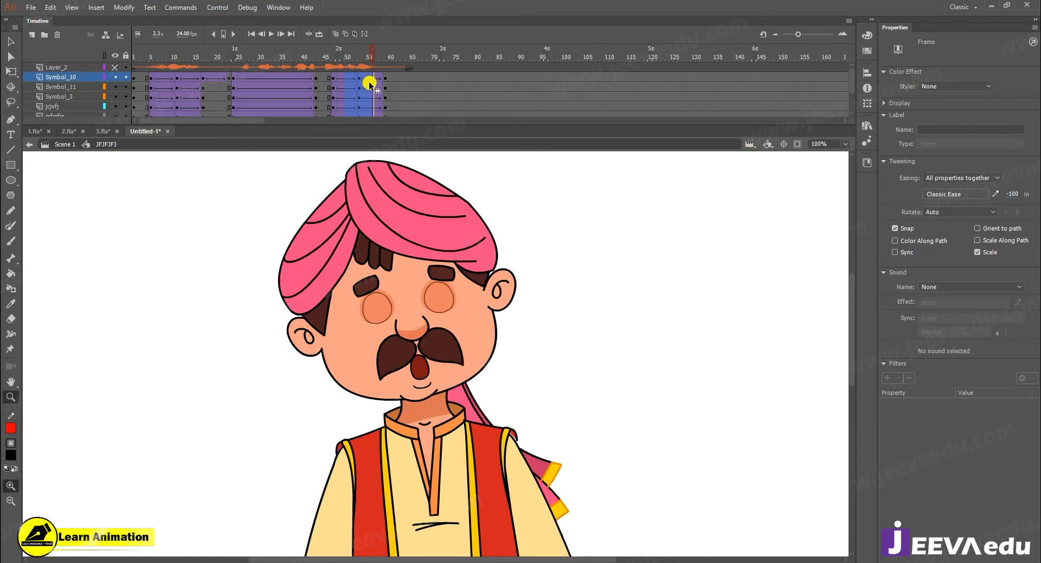
Set the classic ease to -100 on the body tweens between frames 47 and 53, and check frame 49
drag(337, 101, 350, 109)
click(1014, 190)
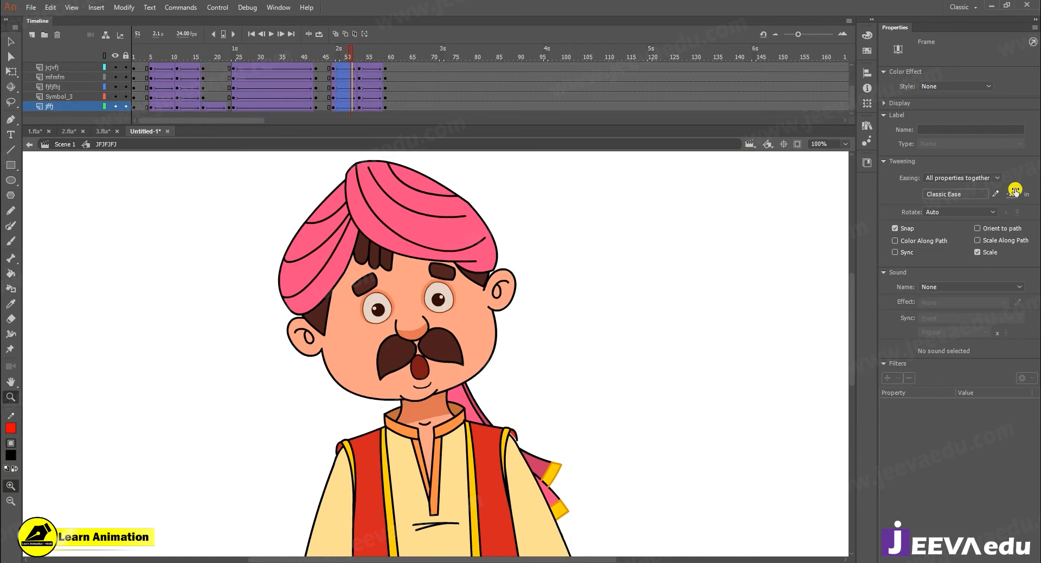
scroll(356, 63, up, 4)
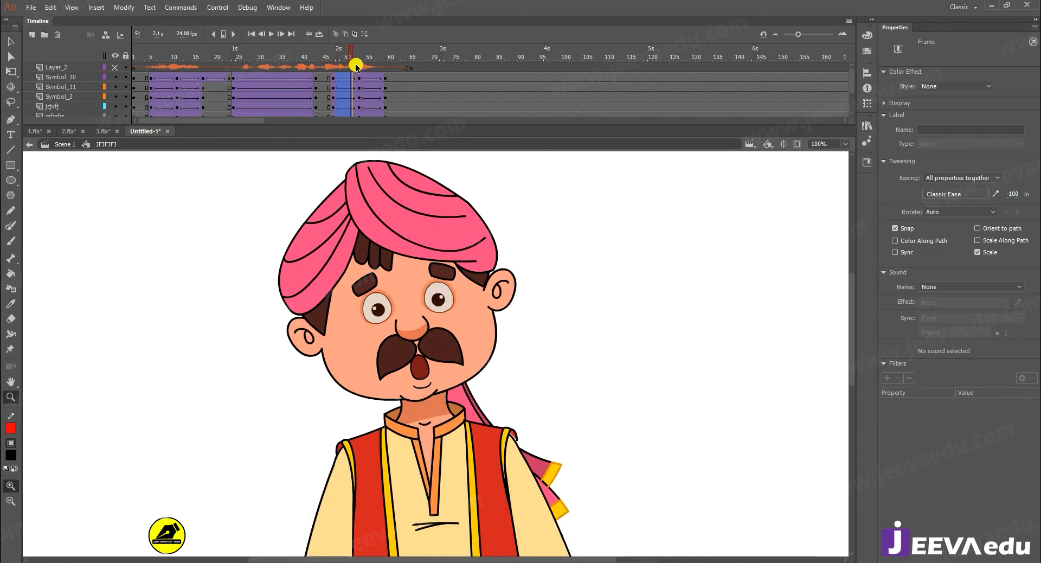
click(343, 54)
click(342, 81)
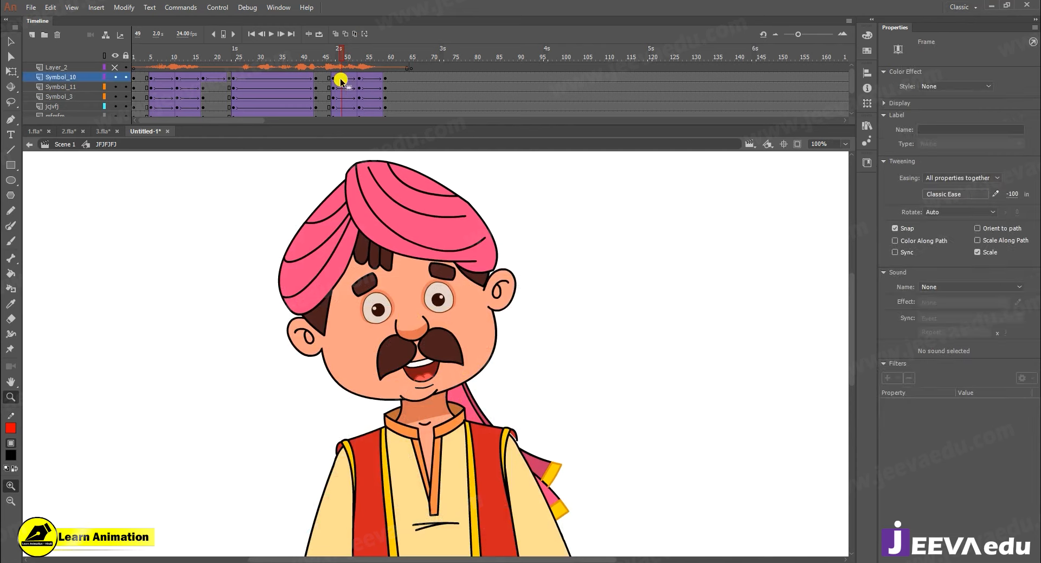
At frame 53, squash the whole upper body vertically to a height of about 644 and scrub to check the pose
click(361, 79)
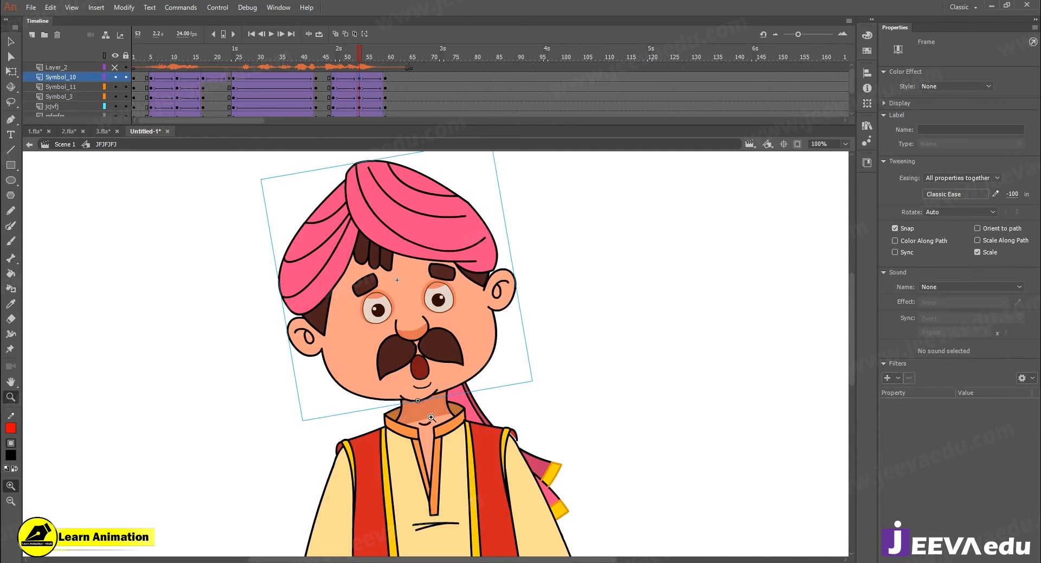
key(ctrl+minus)
key(ctrl+minus)
key(v)
drag(382, 261, 443, 395)
key(q)
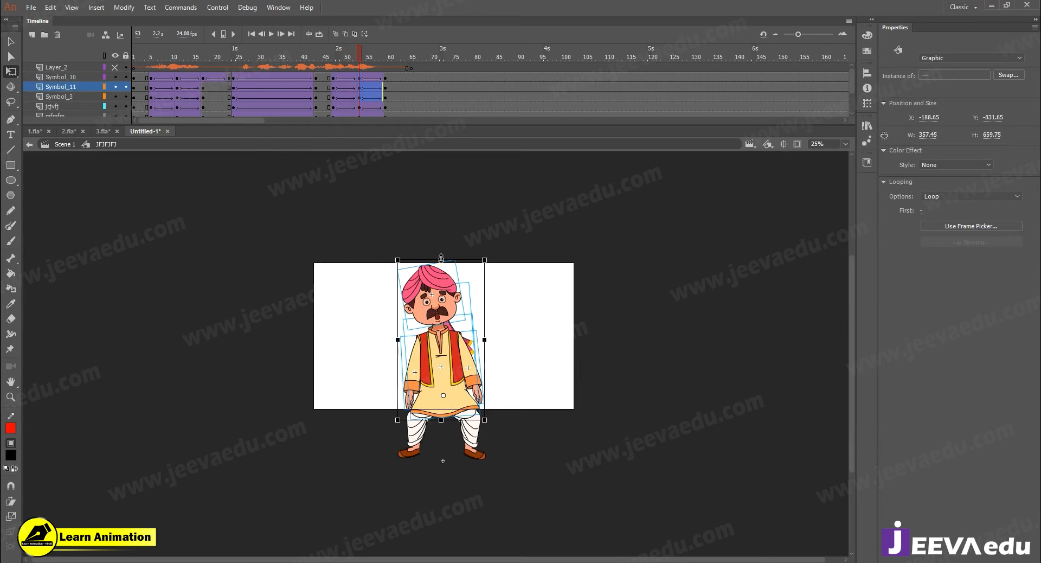
drag(441, 261, 441, 263)
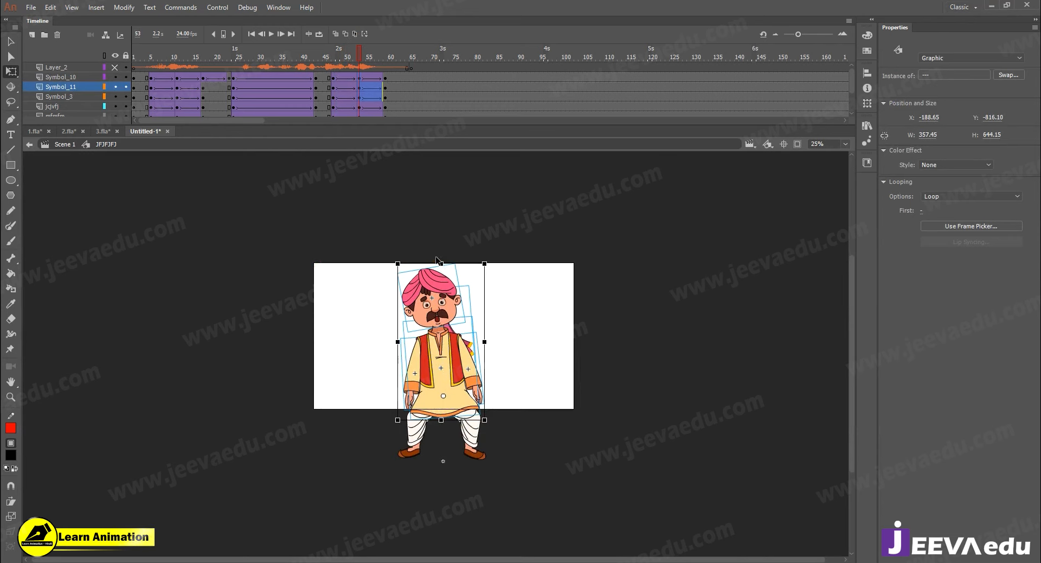
key(z)
click(464, 325)
drag(457, 348, 481, 342)
drag(353, 57, 362, 77)
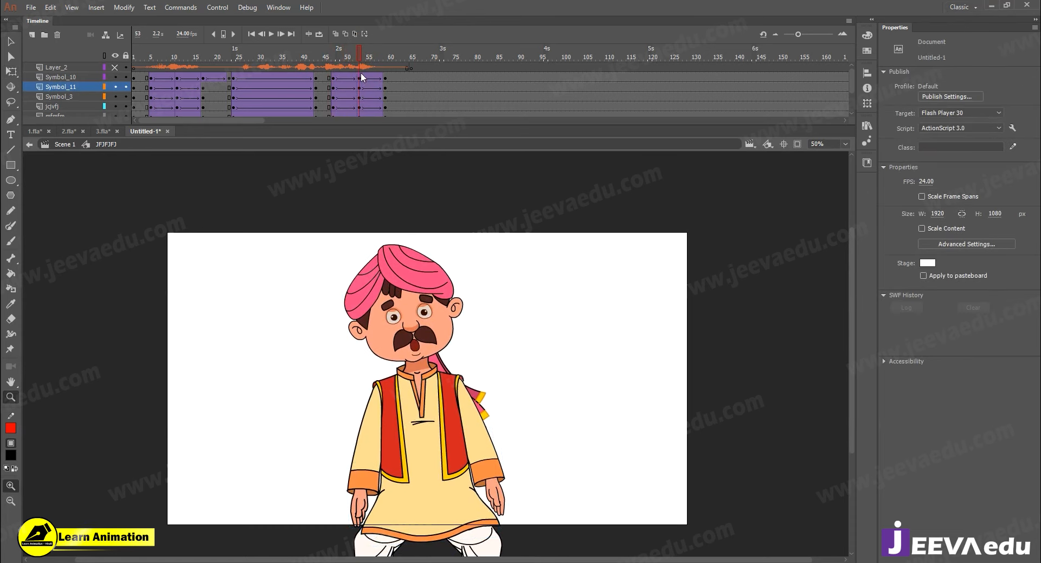
Reselect the upper body at frame 53, move its pivot to the waist, squash it slightly further and rotate it slightly clockwise
key(v)
drag(332, 240, 533, 448)
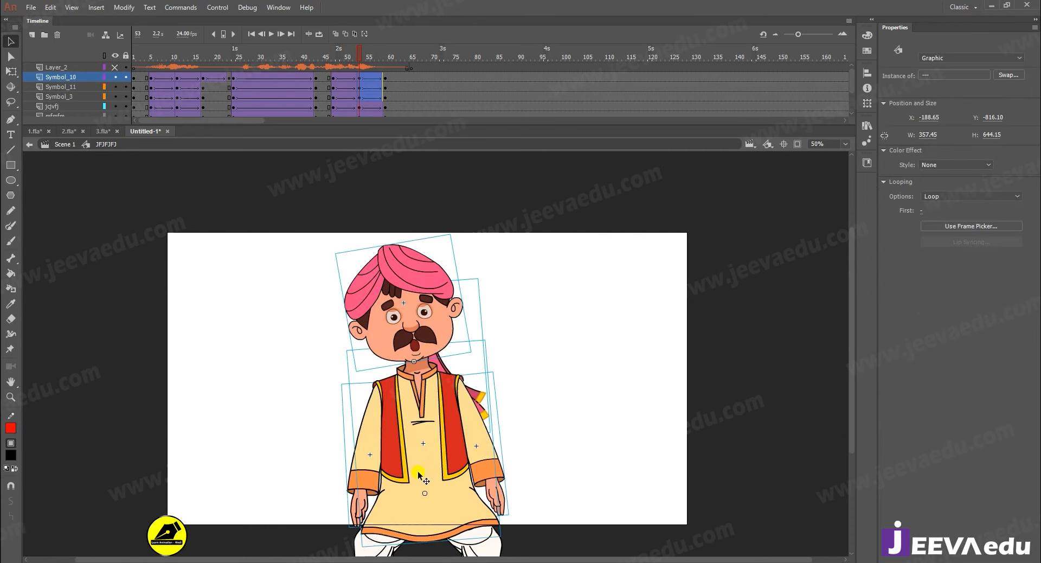
key(q)
drag(423, 390, 430, 496)
mouse_move(421, 232)
mouse_down()
mouse_move(421, 181)
mouse_move(422, 237)
mouse_up()
drag(514, 233, 522, 239)
click(457, 214)
click(449, 183)
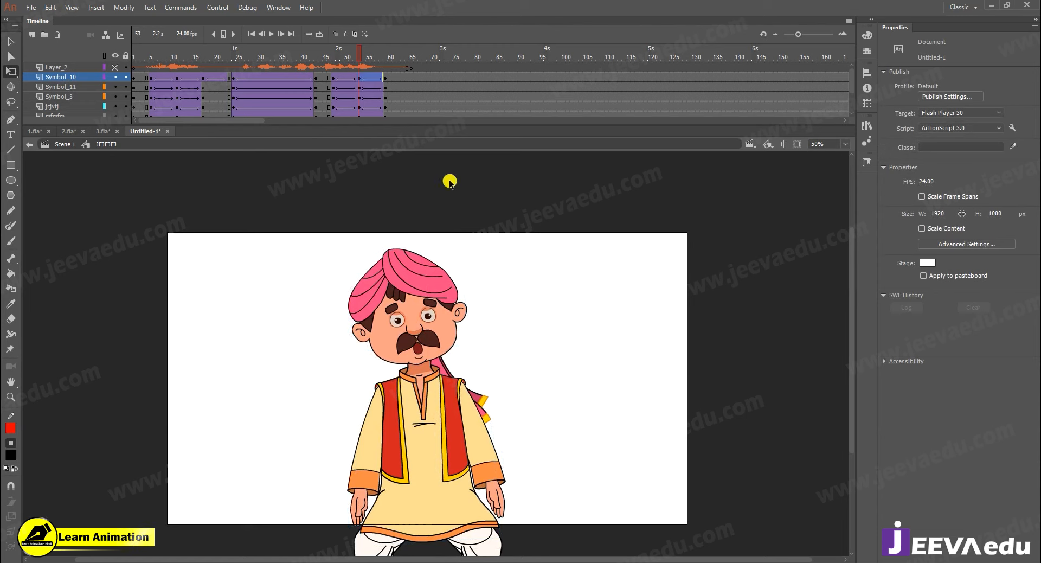
Select the head and the hanging turban tail at frame 53 and nudge them slightly down onto the neck
click(480, 389)
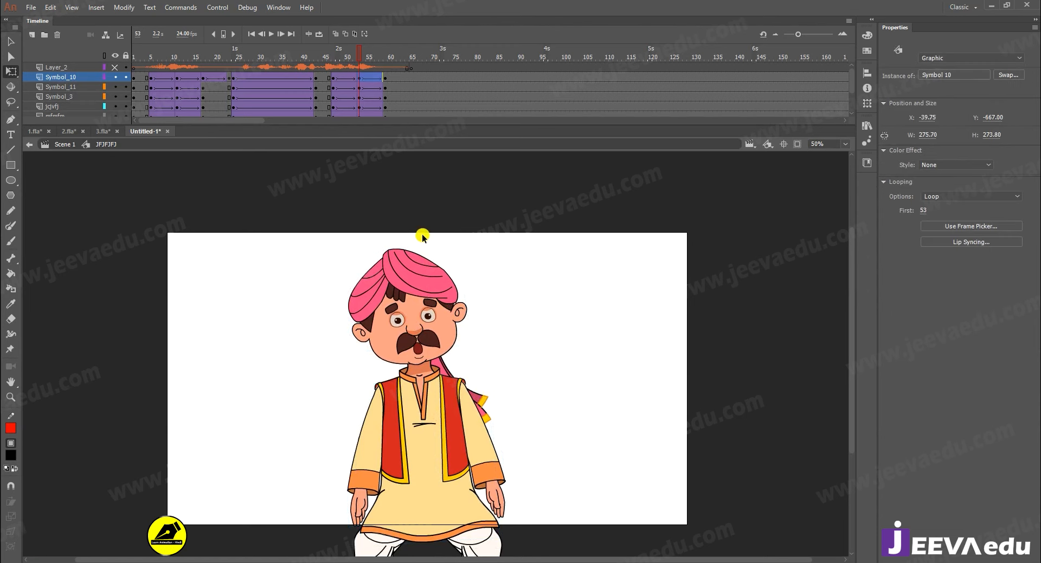
shift+click(481, 402)
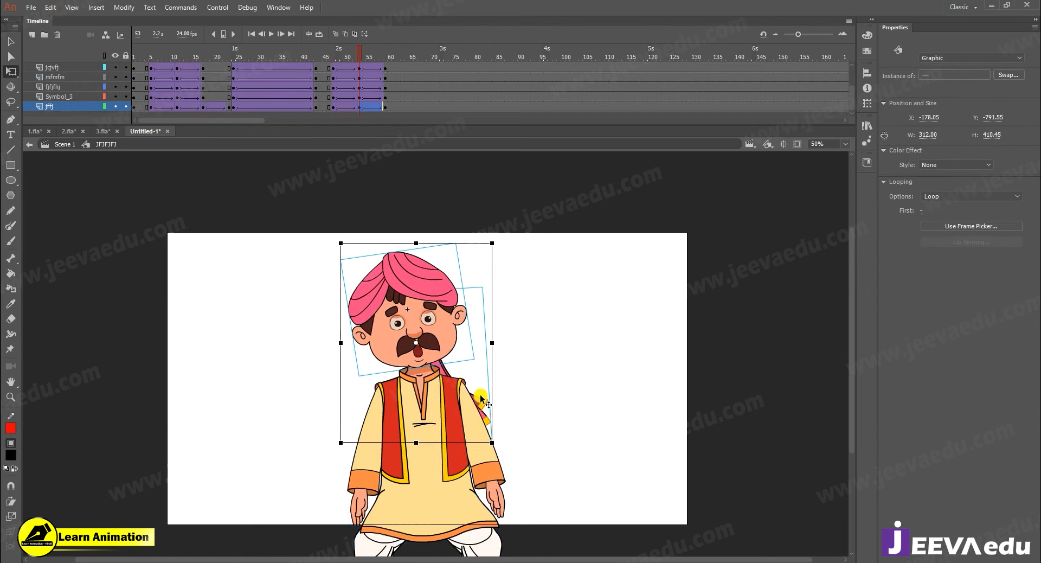
key(Down)
key(Down)
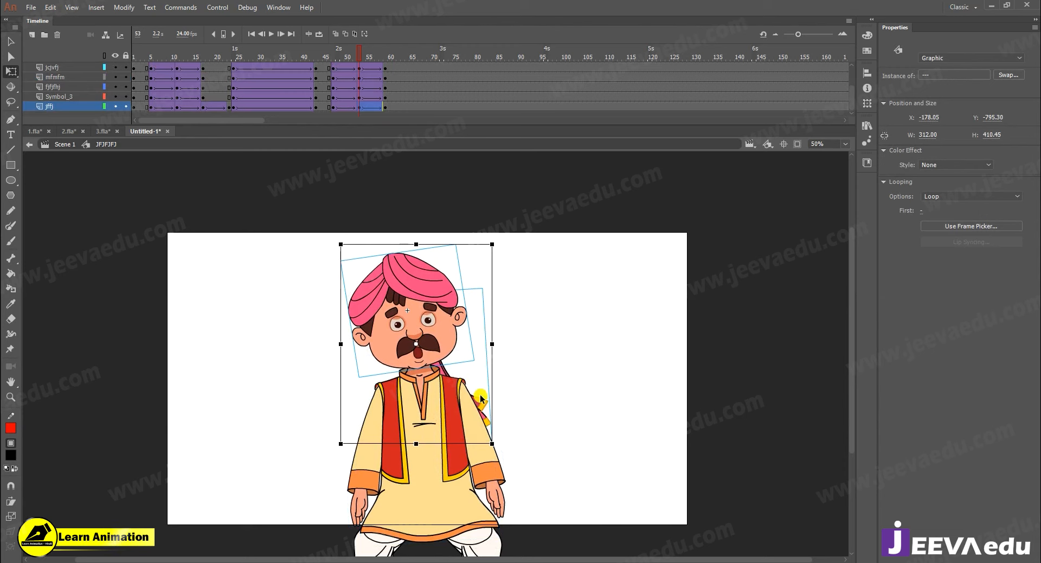
Rotate both arms slightly outward from the body at frame 53
click(348, 496)
click(358, 507)
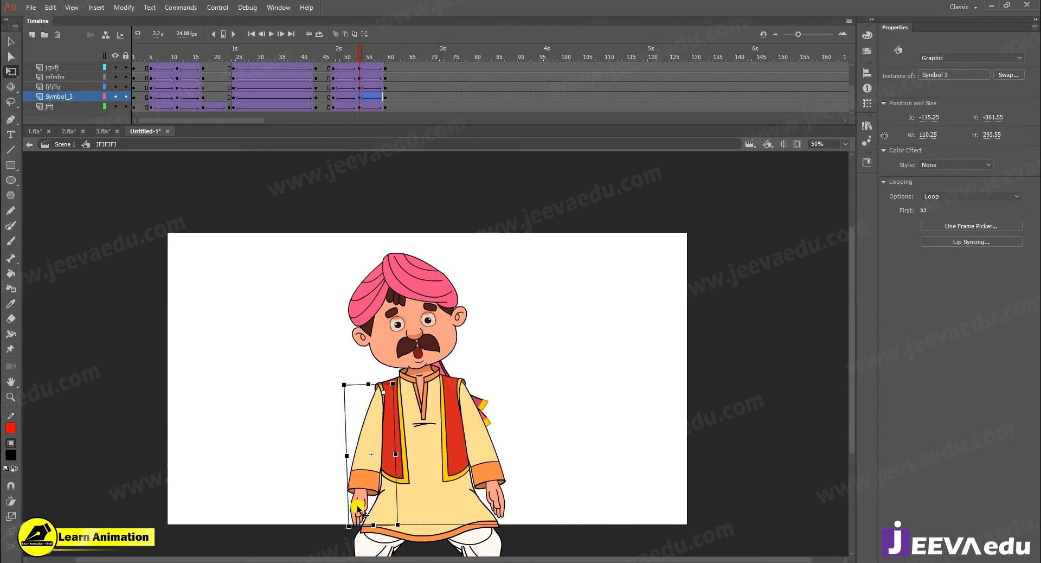
drag(345, 538, 340, 536)
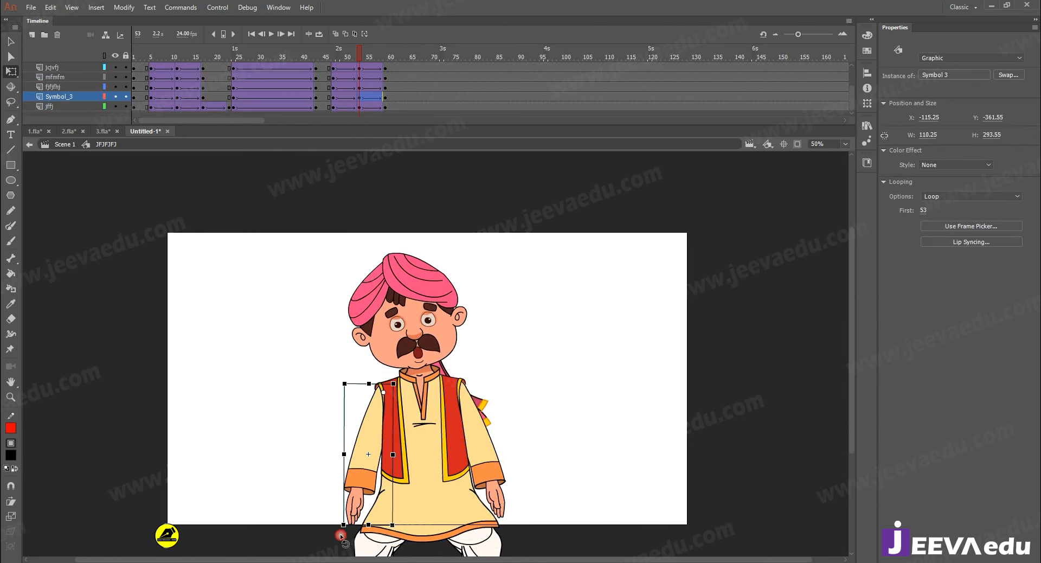
click(495, 494)
drag(515, 520, 520, 521)
At frame 59, move the upper body's pivot to the waist, rotate it slightly clockwise and squash it to a height of about 638
drag(364, 48, 388, 87)
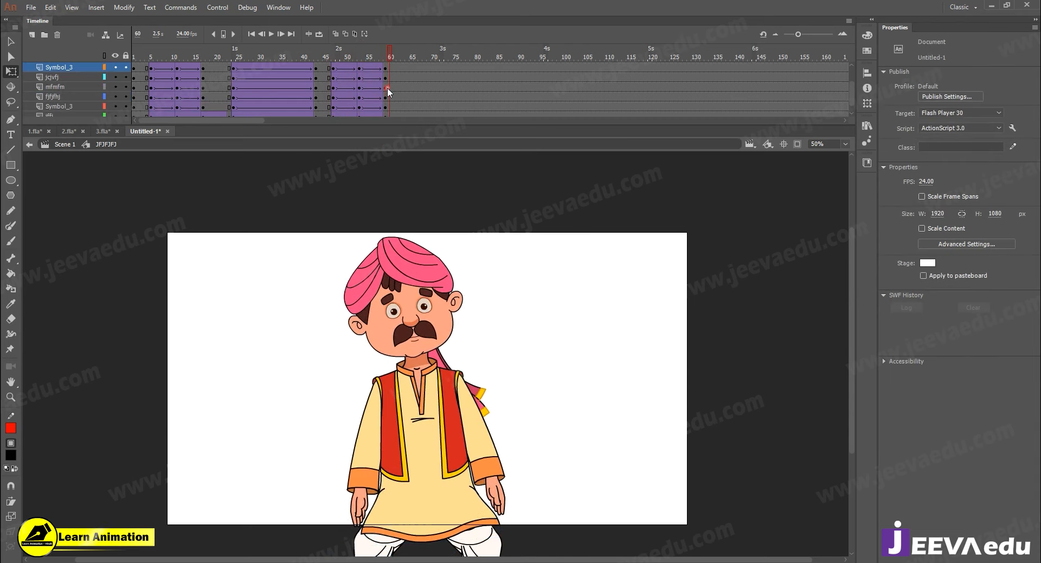
click(135, 69)
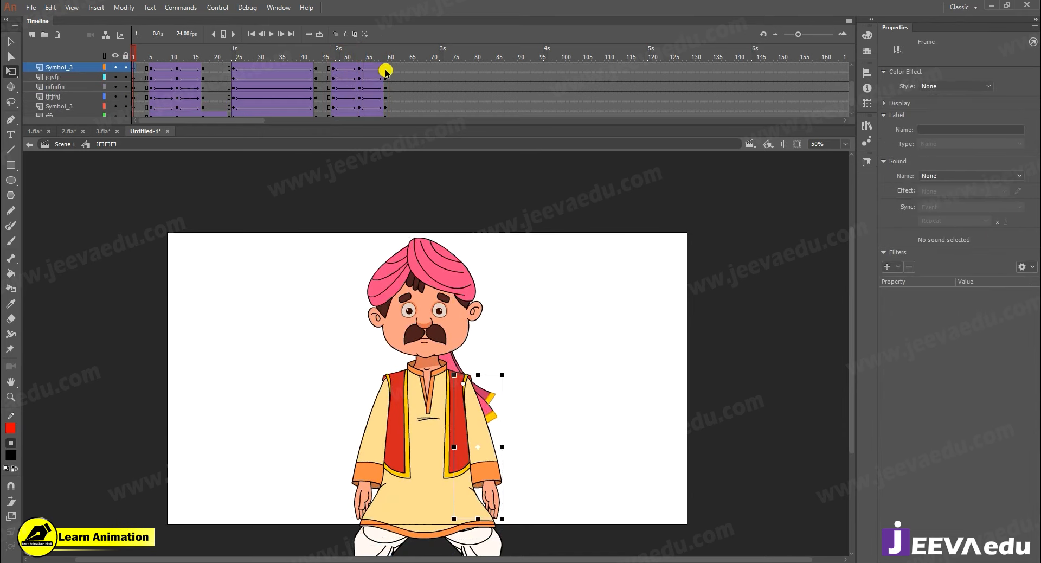
mouse_move(372, 61)
mouse_down()
mouse_move(361, 60)
mouse_move(386, 66)
mouse_up()
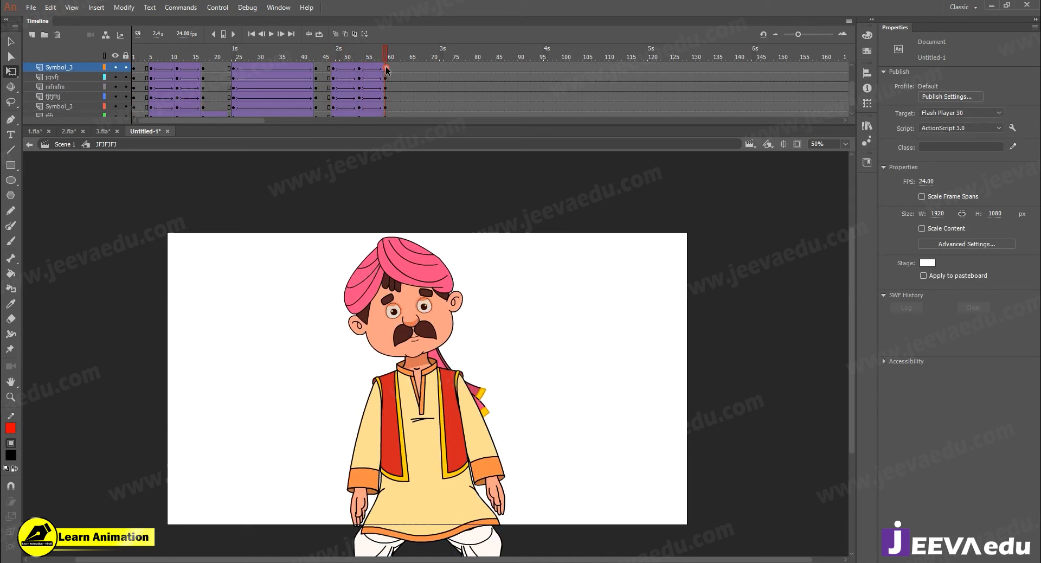
key(v)
drag(328, 235, 501, 397)
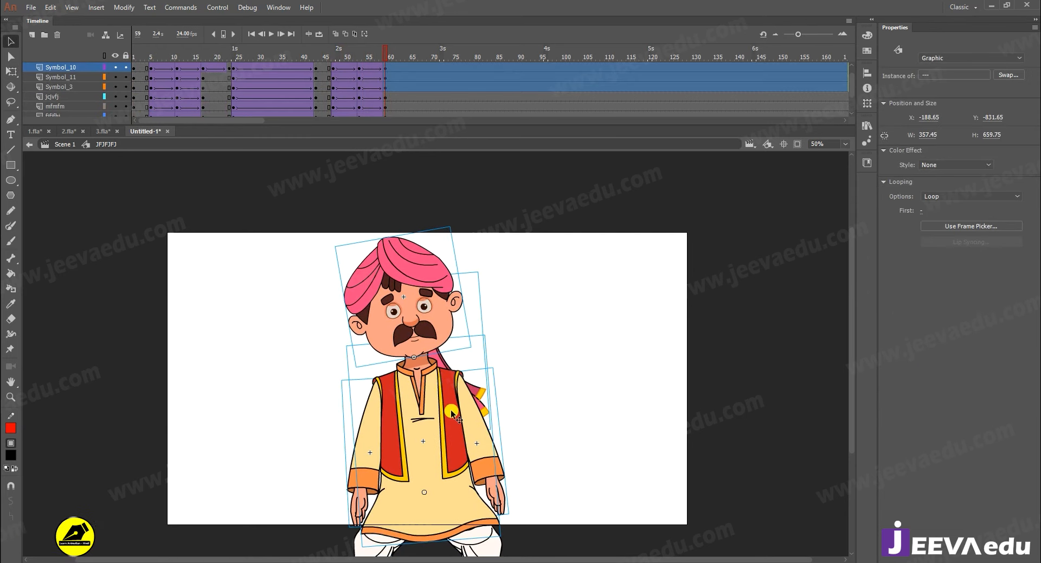
key(q)
drag(428, 497, 428, 498)
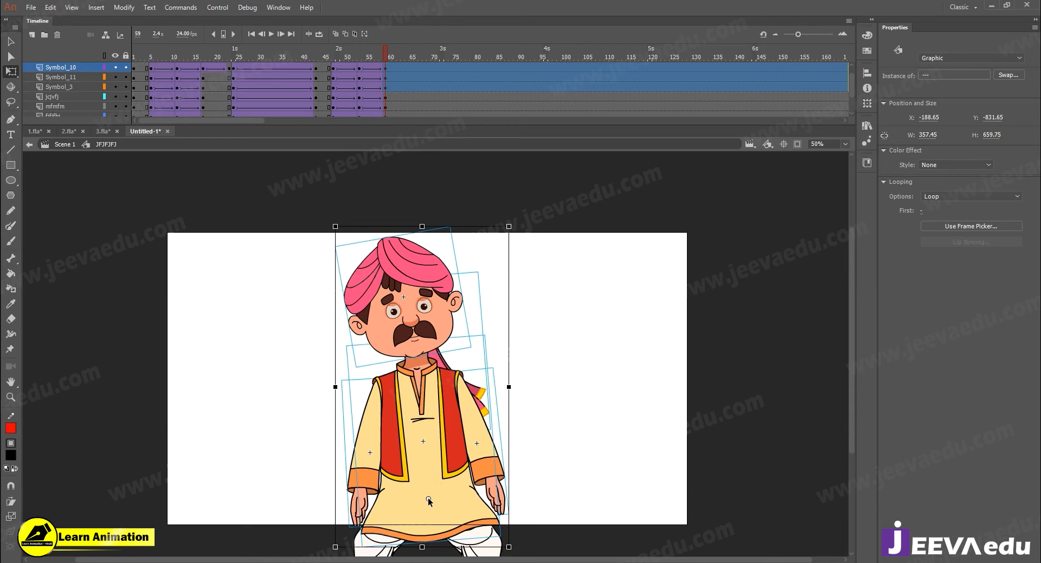
drag(515, 227, 526, 241)
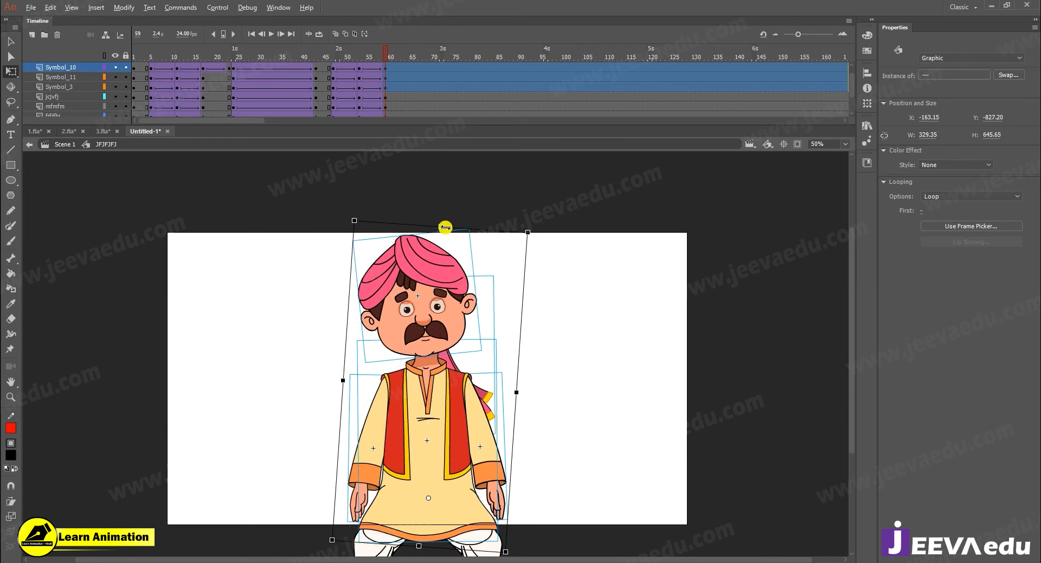
drag(442, 225, 442, 229)
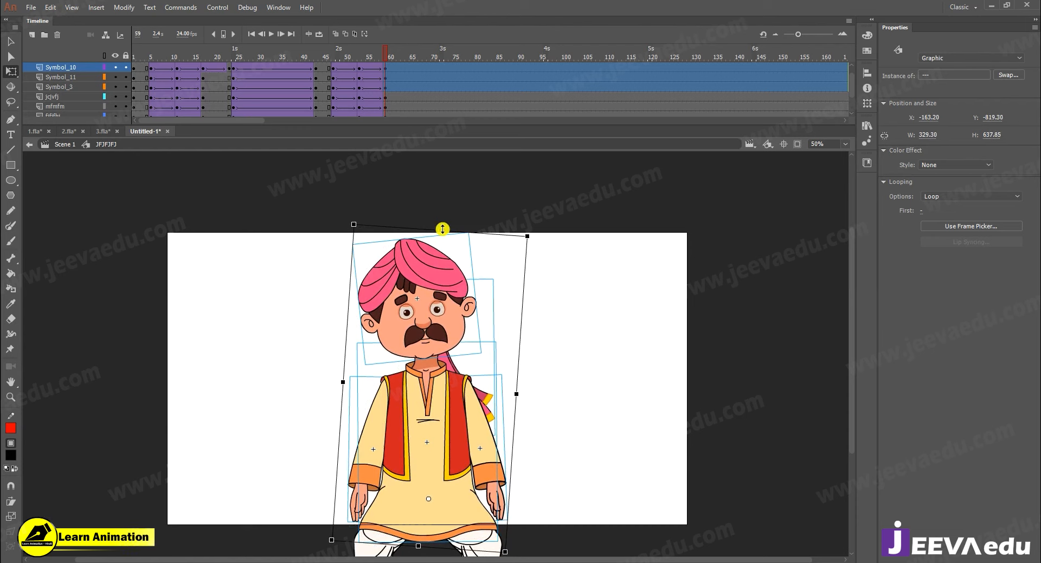
Scale the upper body at frame 59 to 98% and nudge it slightly down
key(ctrl+alt+s)
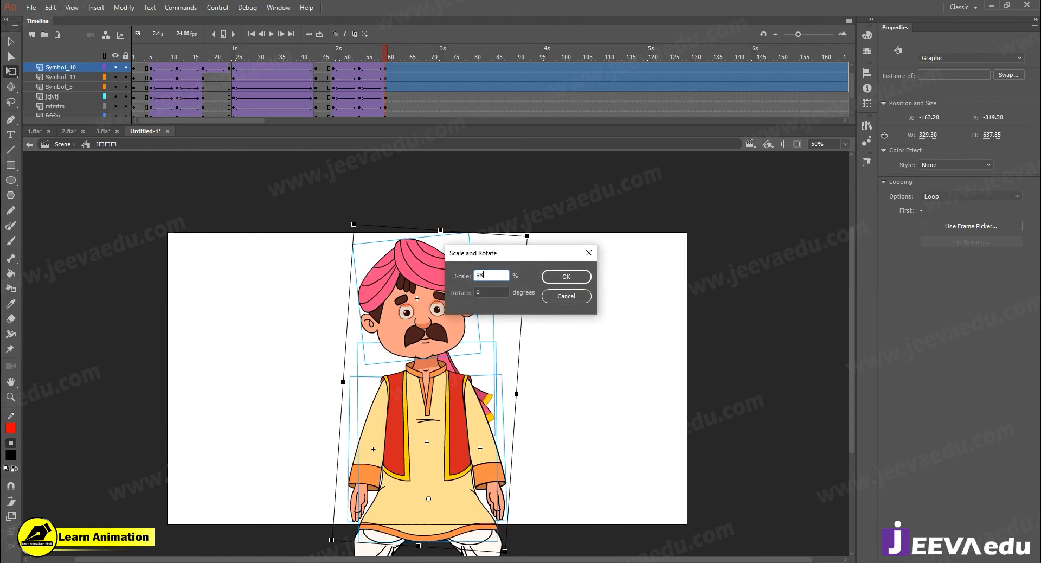
text(98)
key(Return)
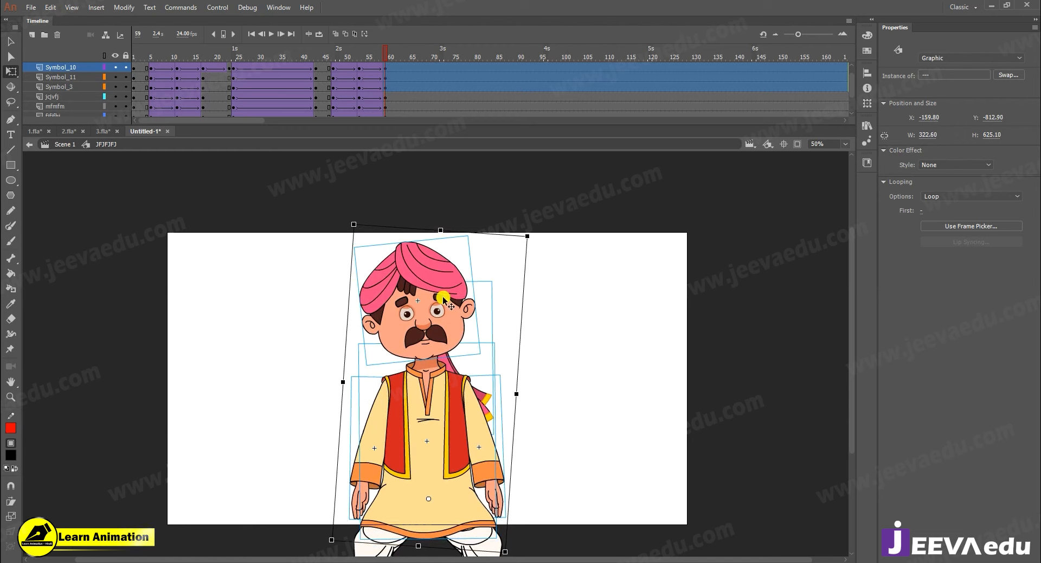
key(Down)
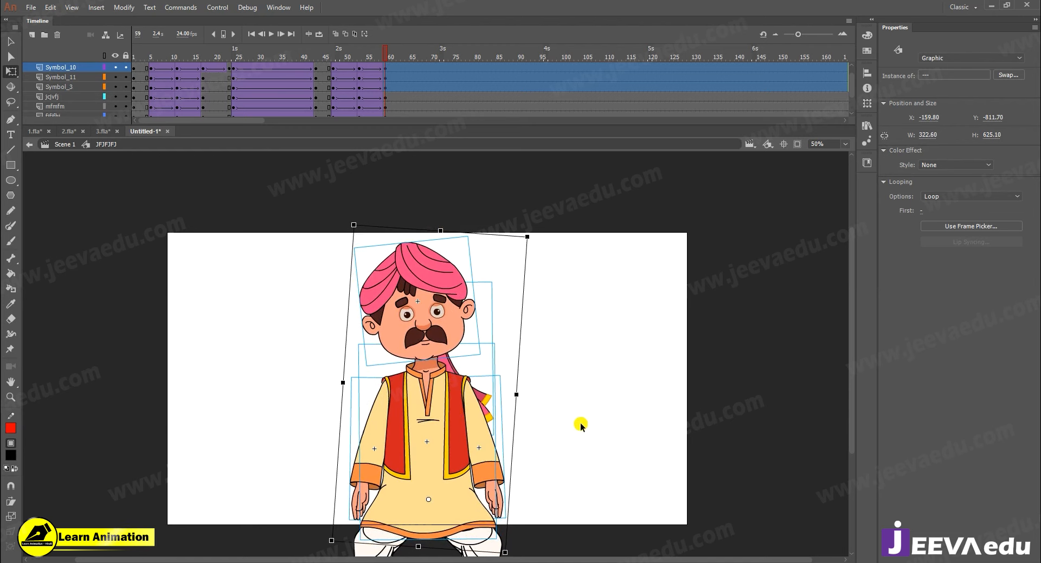
Select the head and turban tail at frame 59, move their pivot to the neck and rotate them slightly clockwise
click(578, 418)
key(v)
click(487, 401)
shift+click(448, 328)
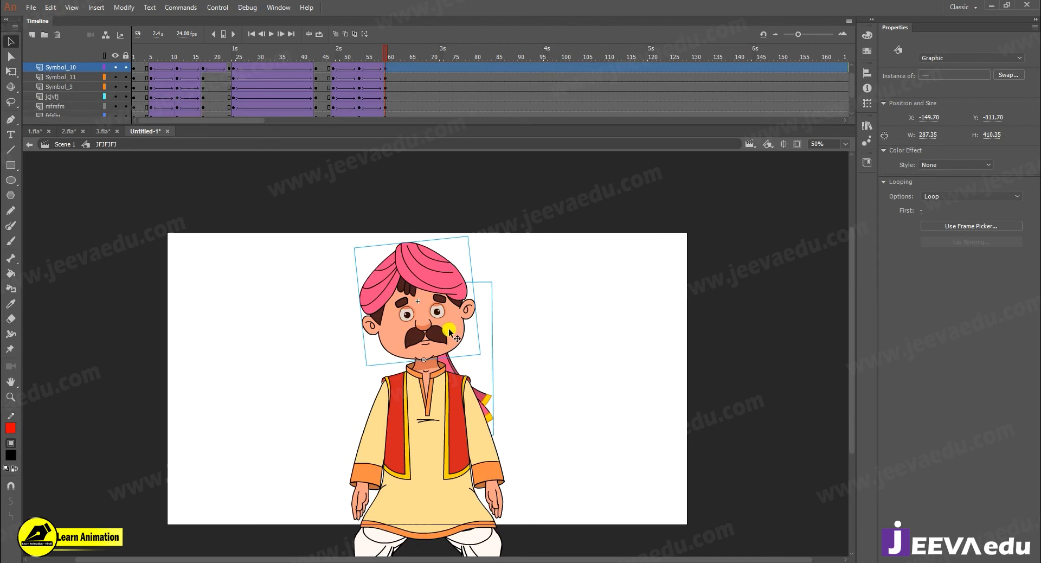
key(q)
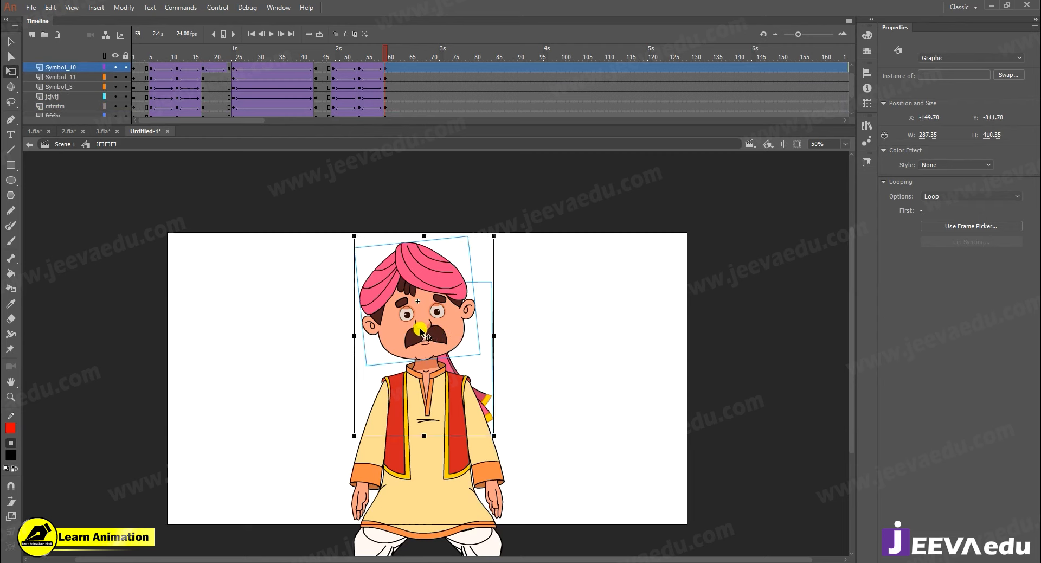
drag(436, 317, 507, 305)
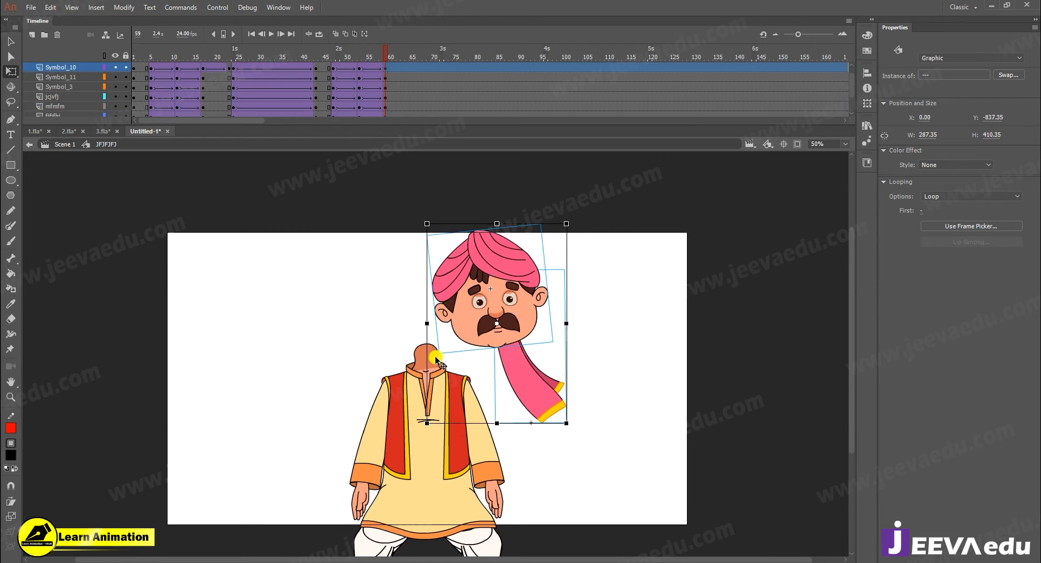
key(ctrl+z)
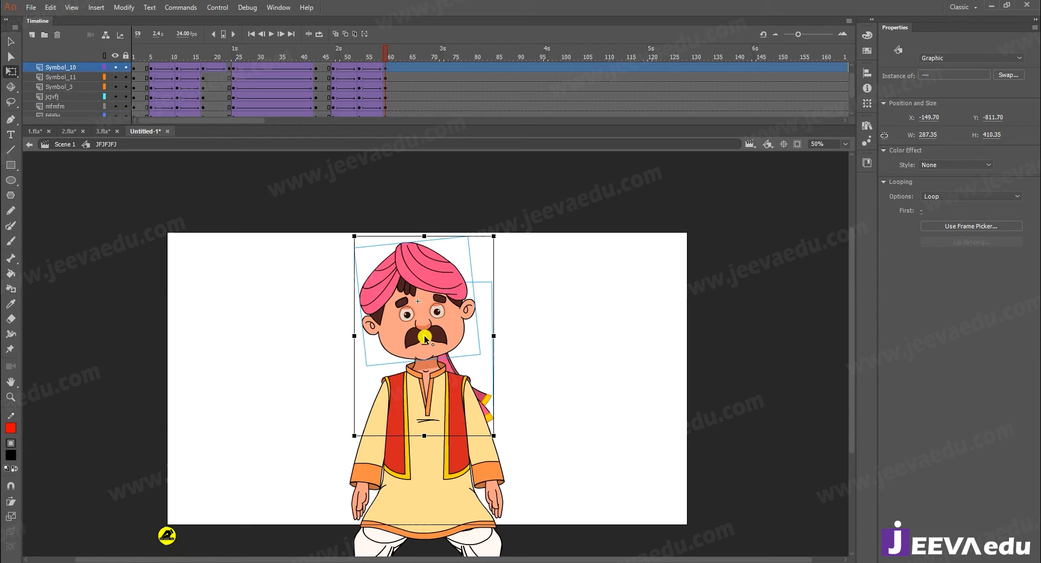
drag(424, 336, 429, 356)
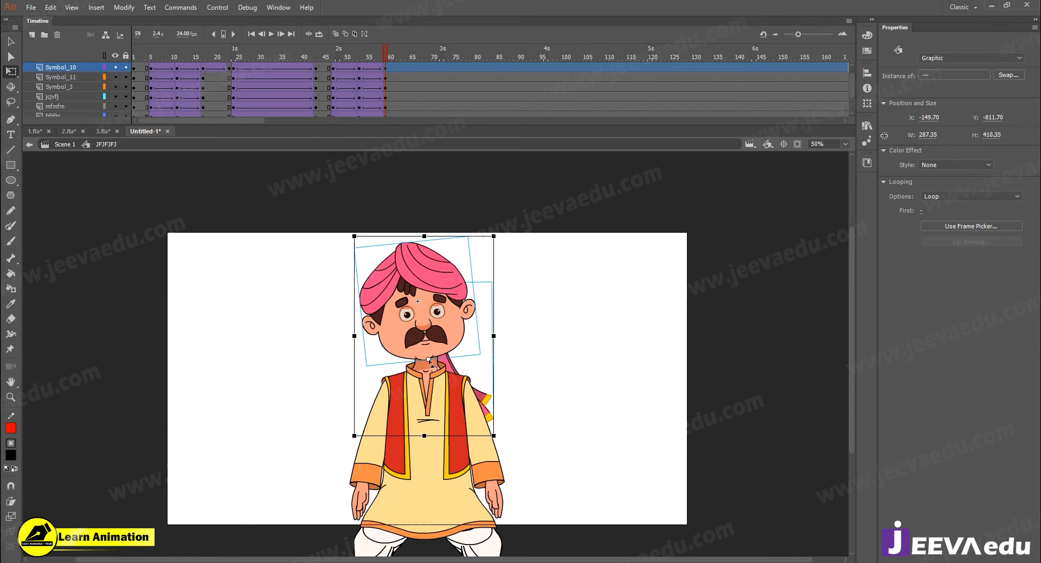
drag(499, 229, 510, 244)
click(551, 318)
Preview the motion and increase the classic ease on the body tweens between frames 53 and 59
drag(358, 56, 343, 70)
key(Return)
scroll(343, 70, up, 1)
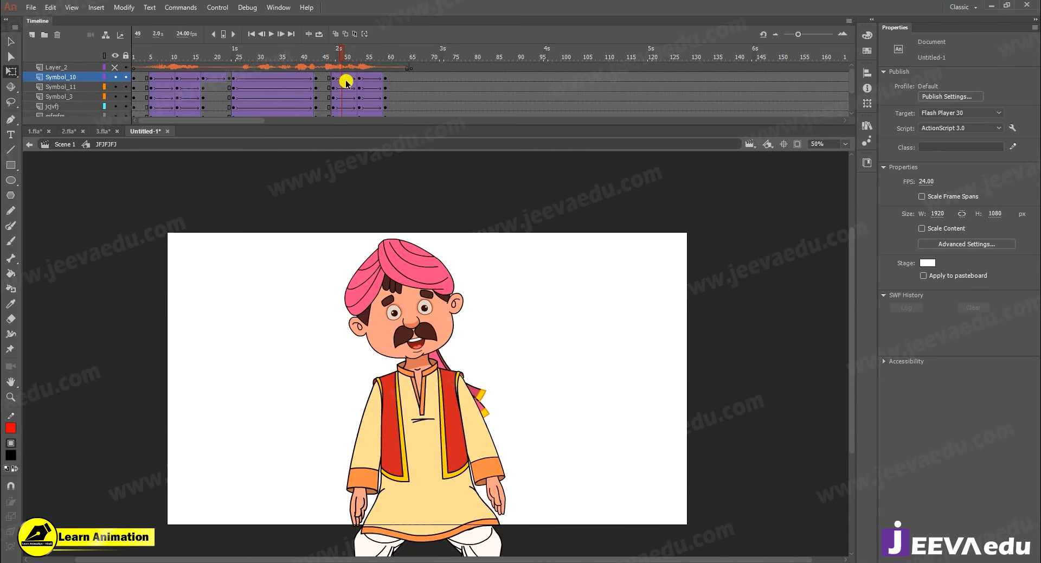
click(347, 78)
drag(349, 56, 372, 138)
key(Return)
click(370, 76)
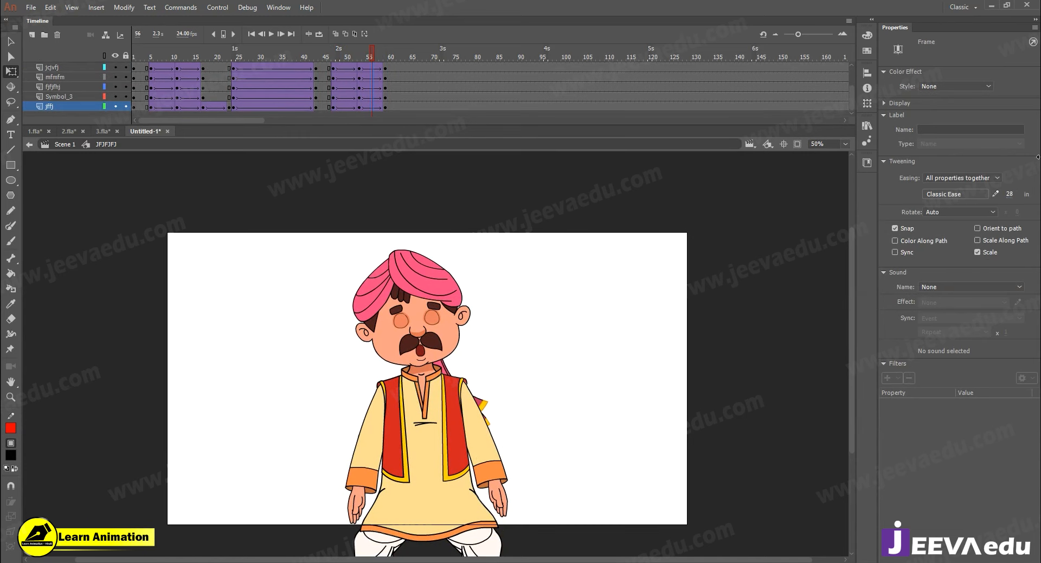
drag(1013, 196, 1038, 130)
Play back the motion from about frame 49 and compare the character's face at frames 48, 53 and 59 up close
scroll(337, 86, up, 2)
drag(371, 64, 348, 88)
key(Return)
click(349, 77)
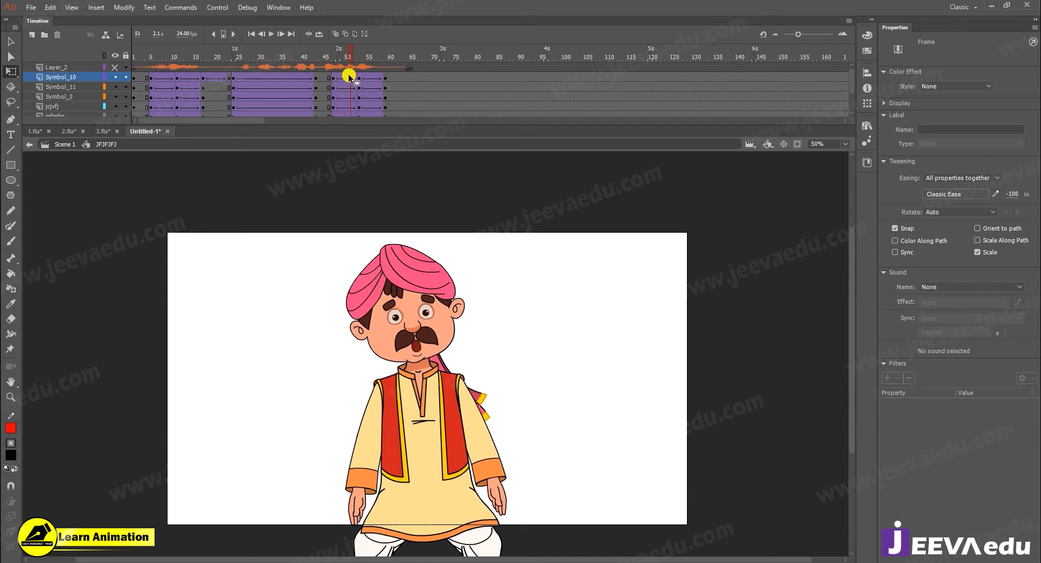
drag(357, 49, 358, 51)
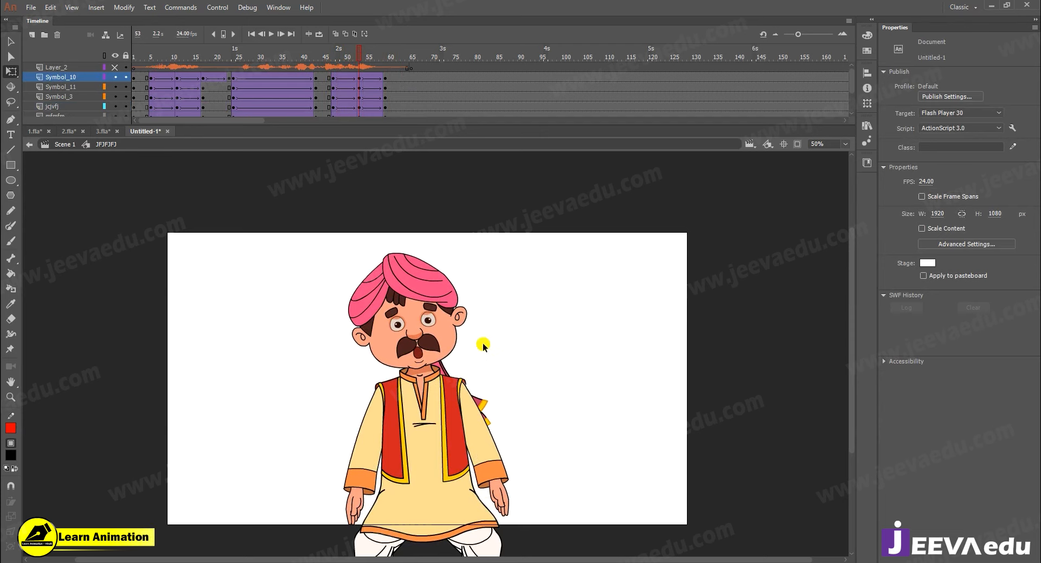
key(z)
click(459, 378)
click(335, 81)
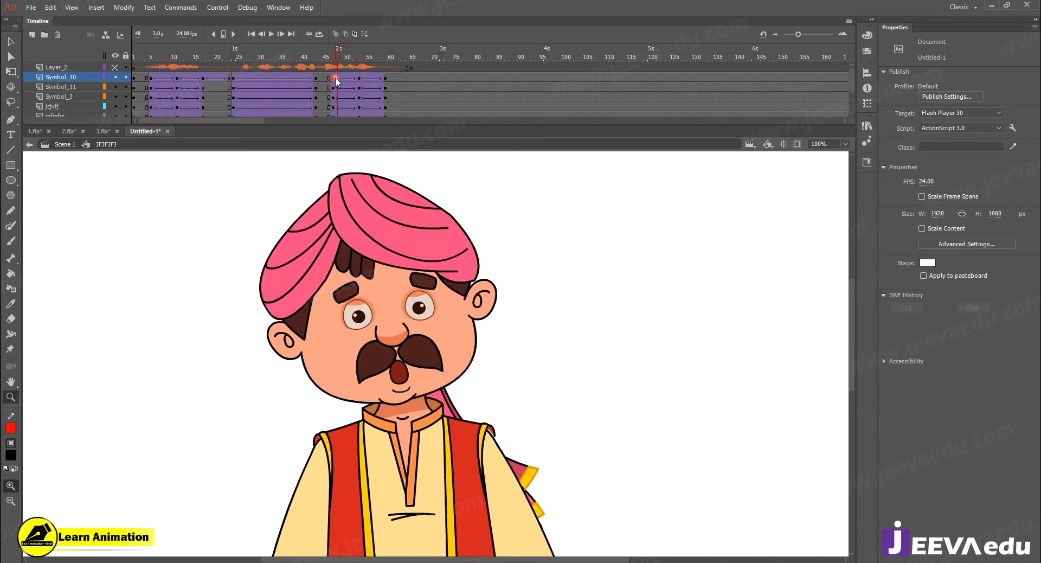
click(387, 80)
click(359, 78)
Enter the head symbol and insert keyframes on all facial feature layers at frame 53
double_click(404, 347)
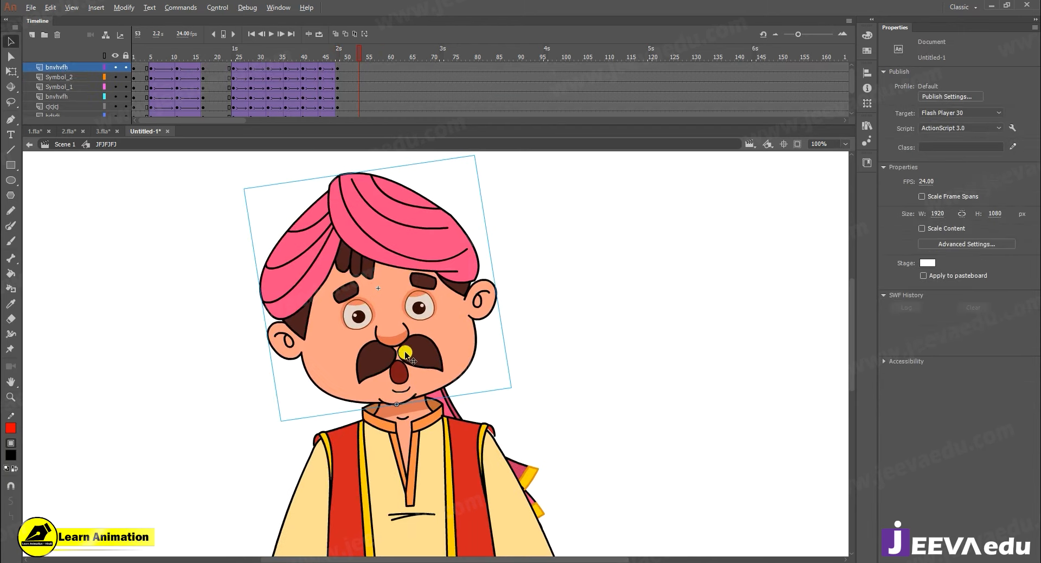
click(402, 361)
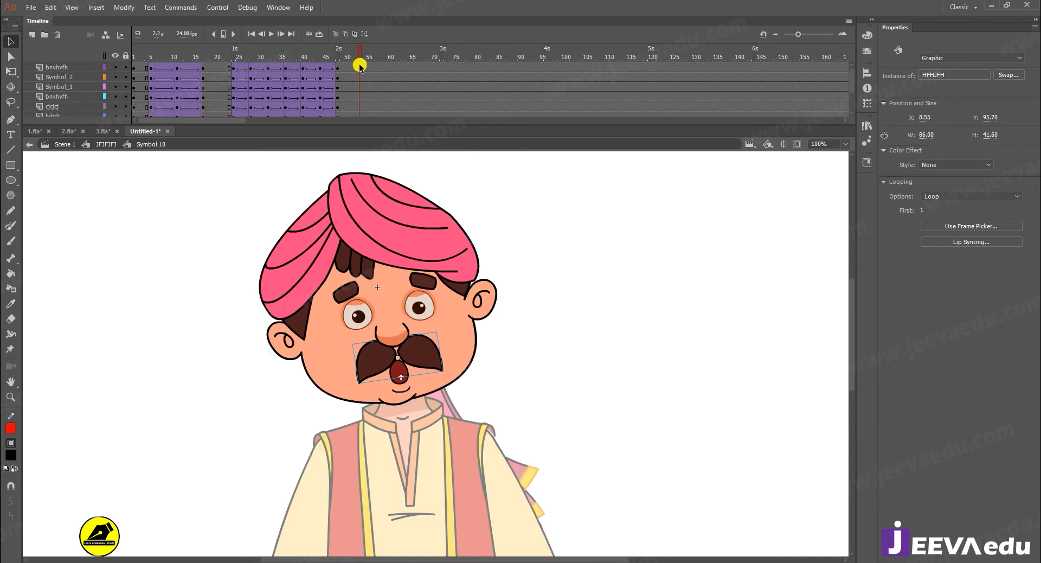
double_click(261, 213)
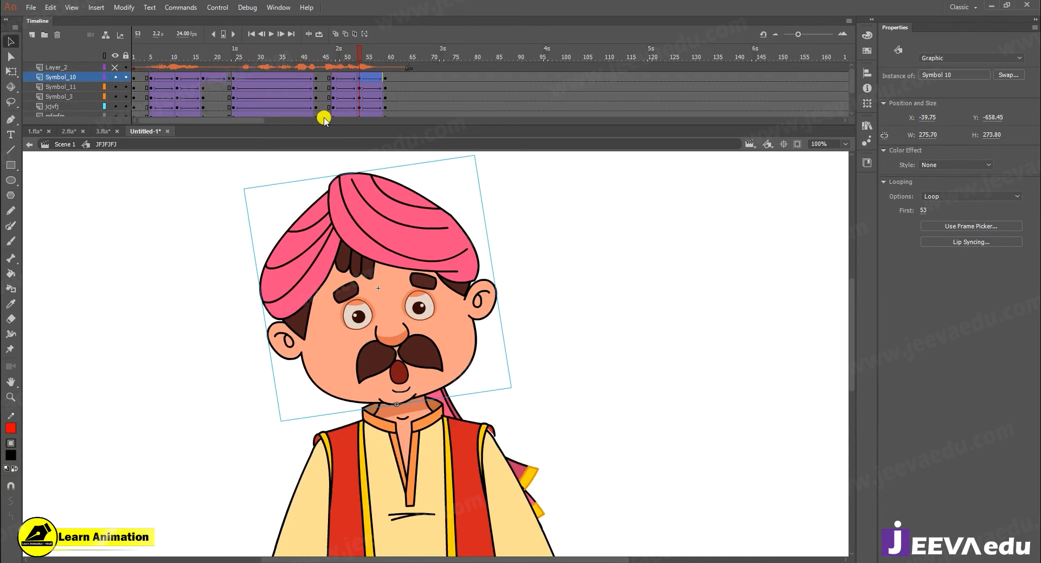
double_click(350, 209)
drag(360, 64, 358, 136)
key(F6)
scroll(353, 80, up, 3)
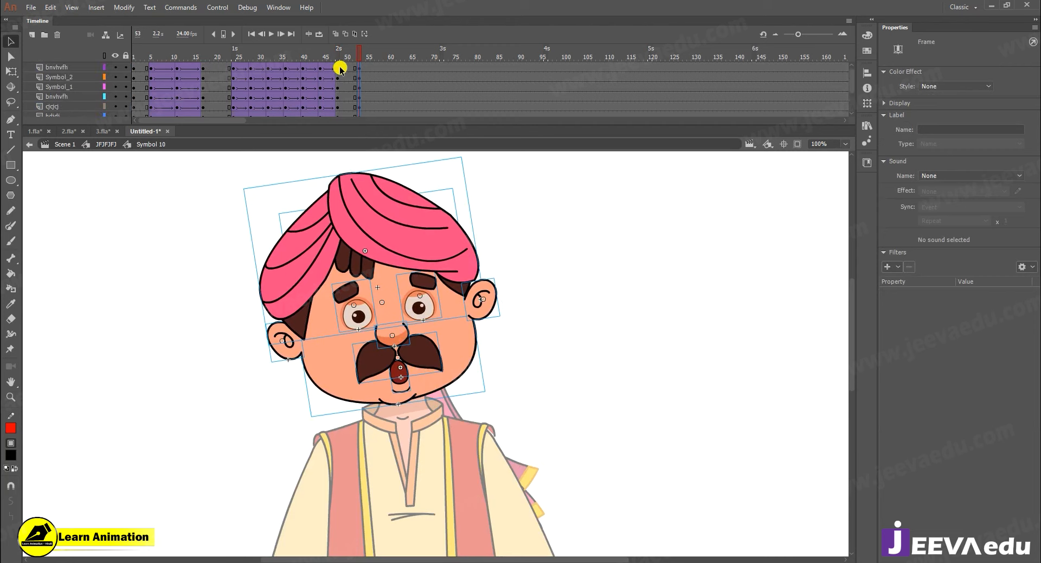
Insert keyframes on all facial feature layers at frame 57 and create classic tweens from frame 48 through frame 57
click(382, 65)
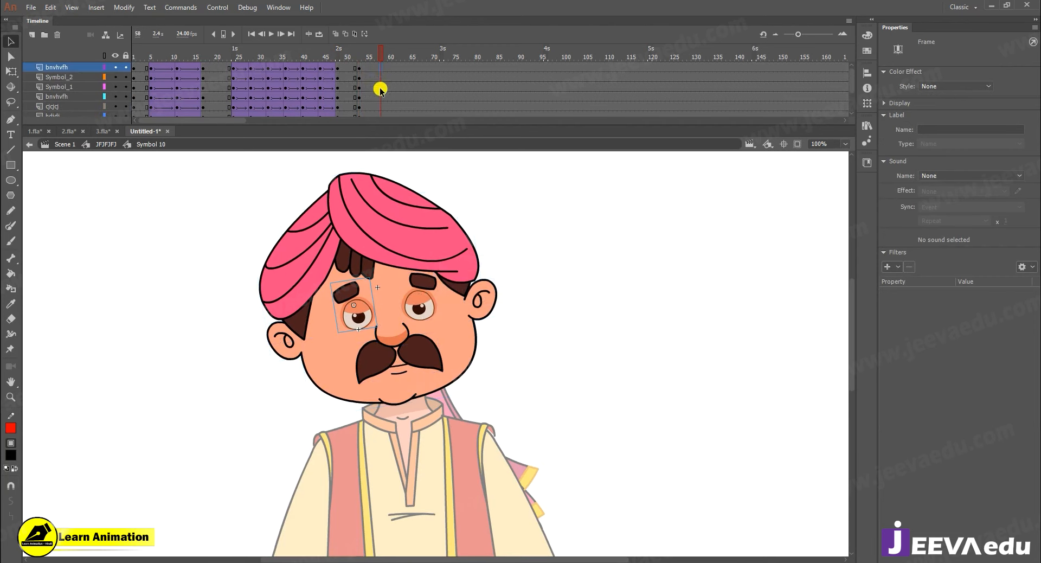
drag(378, 66, 377, 138)
key(F6)
scroll(348, 72, up, 3)
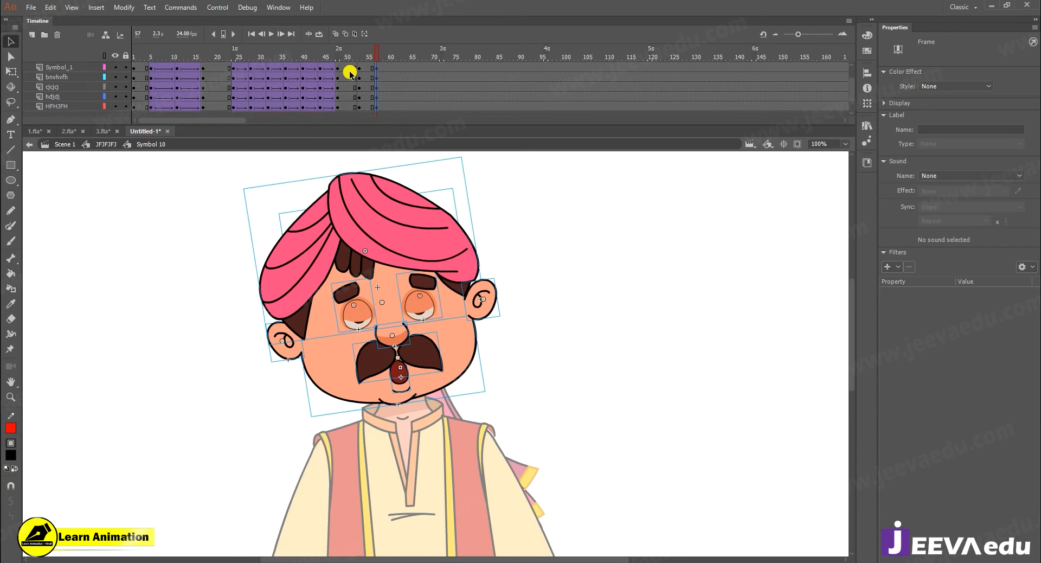
drag(352, 68, 372, 149)
right_click(362, 81)
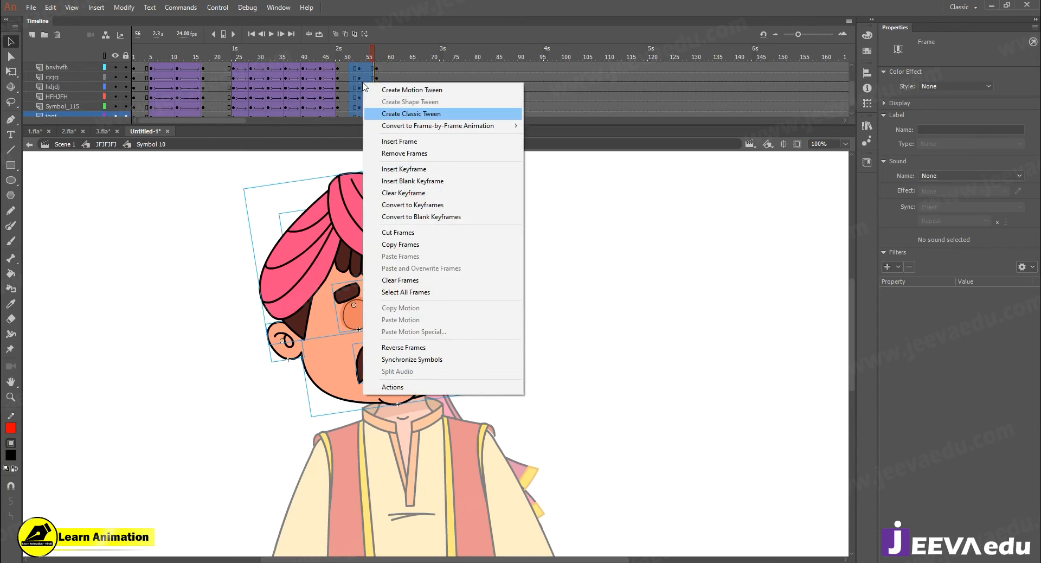
click(399, 118)
Check the face at frame 53, return to the character symbol and go to its keyframe at frame 59
click(363, 57)
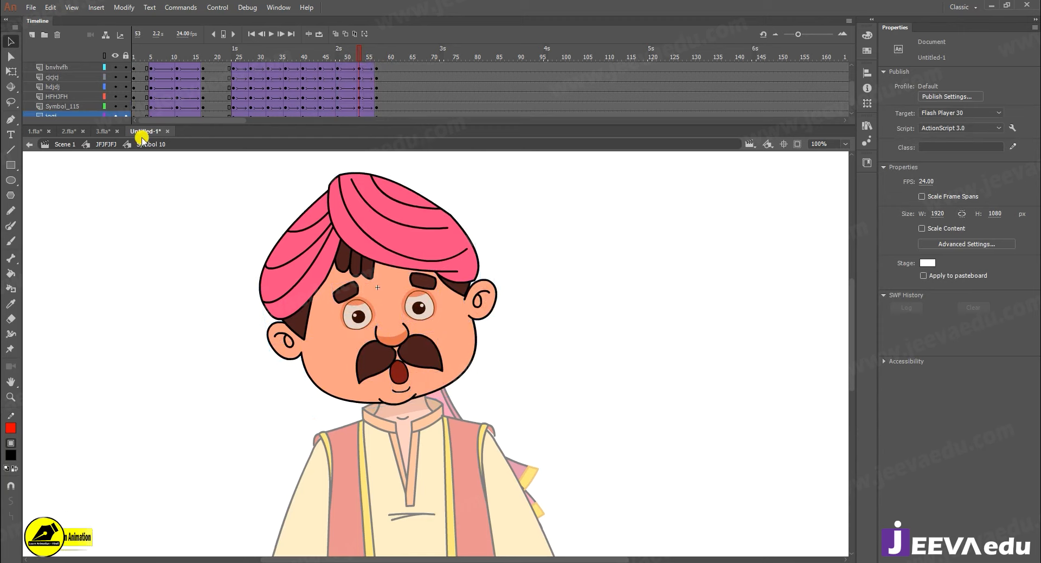
click(109, 145)
click(378, 71)
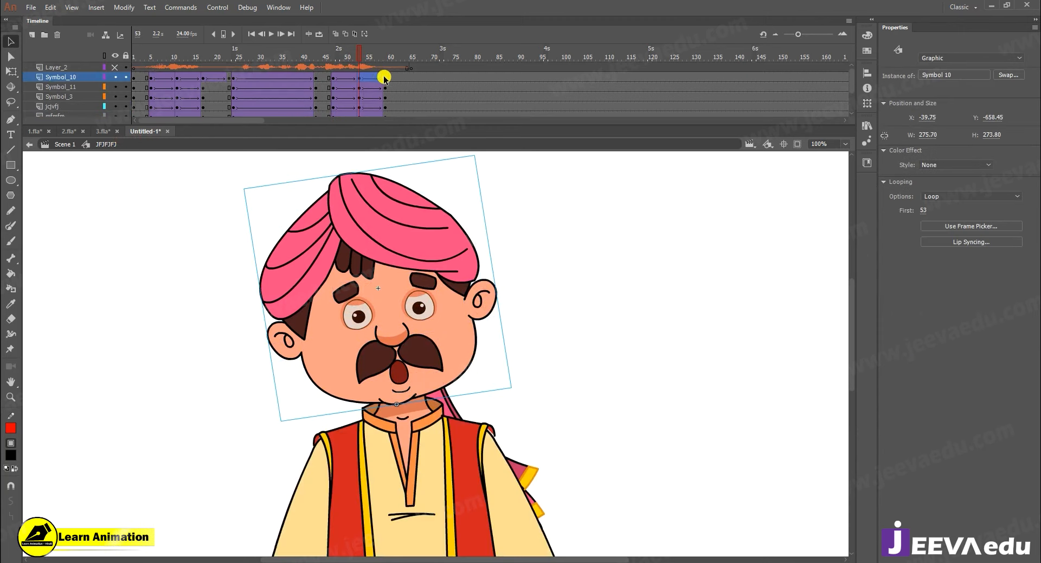
click(385, 84)
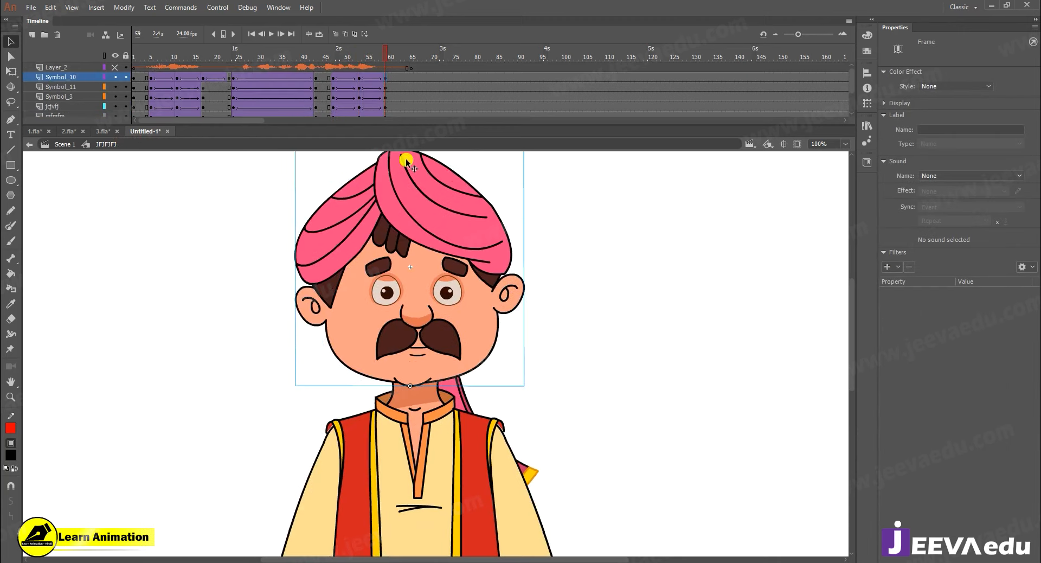
Inside the head symbol, move the facial layers' end keyframes to frame 59 and set the ease from frame 53 to 100
double_click(426, 309)
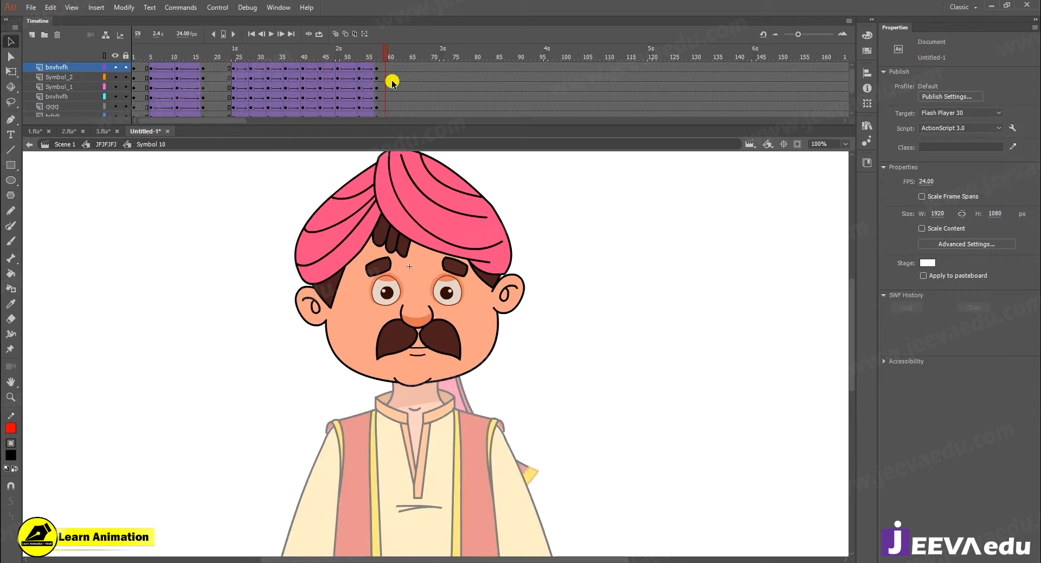
drag(385, 70, 372, 133)
right_click(376, 71)
click(416, 183)
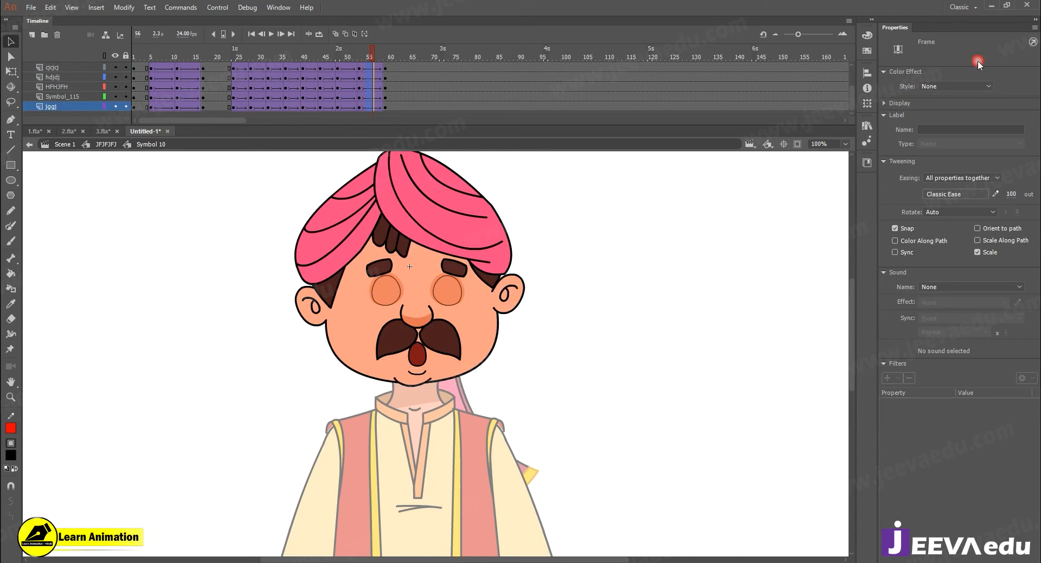
Set the ease of all head layer tweens between frames 48 and 53 to -100
scroll(344, 72, up, 2)
drag(348, 82, 344, 128)
click(1010, 189)
scroll(285, 93, up, 2)
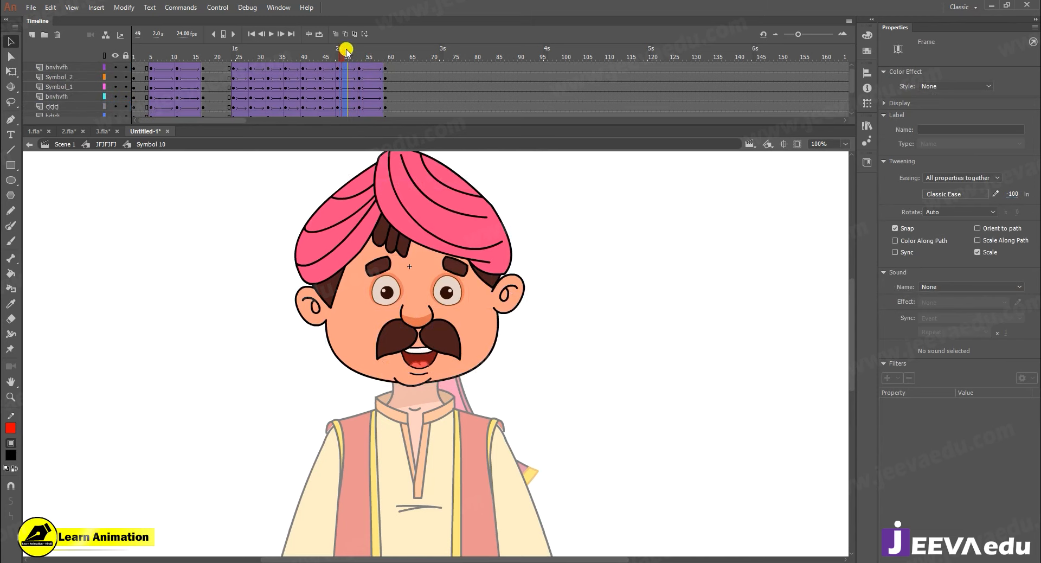
At frame 53, nudge the moustache, nose, mouth and both eyes with their eyebrows slightly down the face
drag(357, 55, 357, 57)
key(z)
click(450, 331)
key(v)
click(417, 364)
click(360, 343)
key(z)
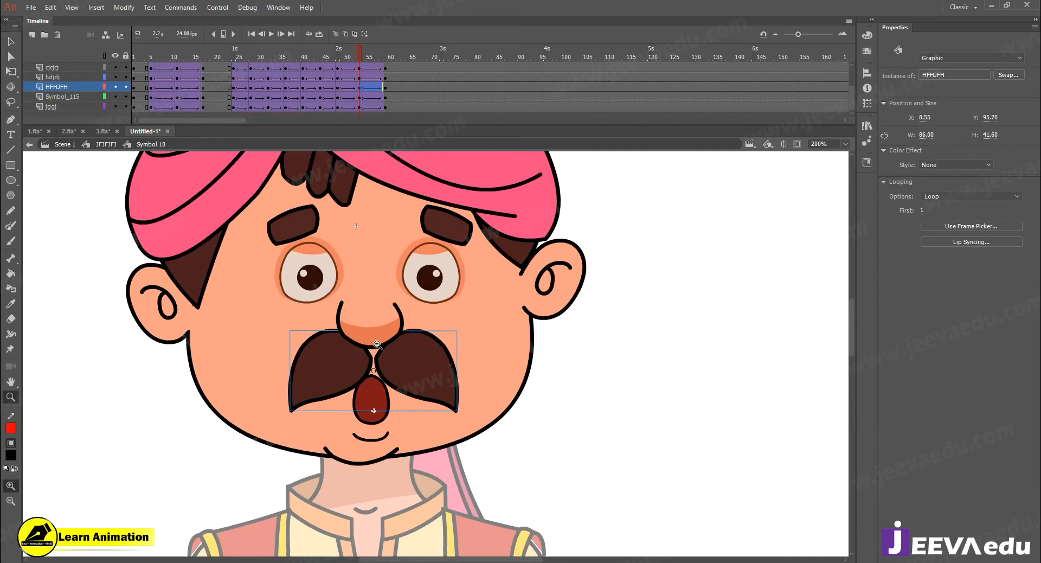
alt+click(460, 323)
key(v)
shift+click(435, 352)
shift+click(405, 315)
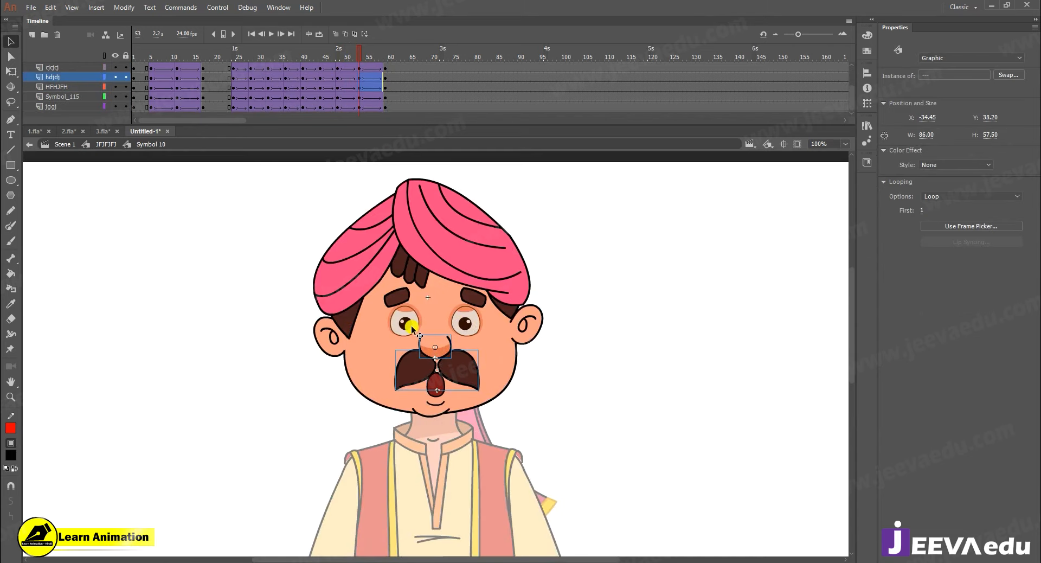
shift+click(461, 320)
shift+click(475, 299)
shift+click(437, 392)
key(Down)
key(Down)
key(Down)
key(Down)
key(Down)
key(Down)
key(Down)
key(Down)
key(Down)
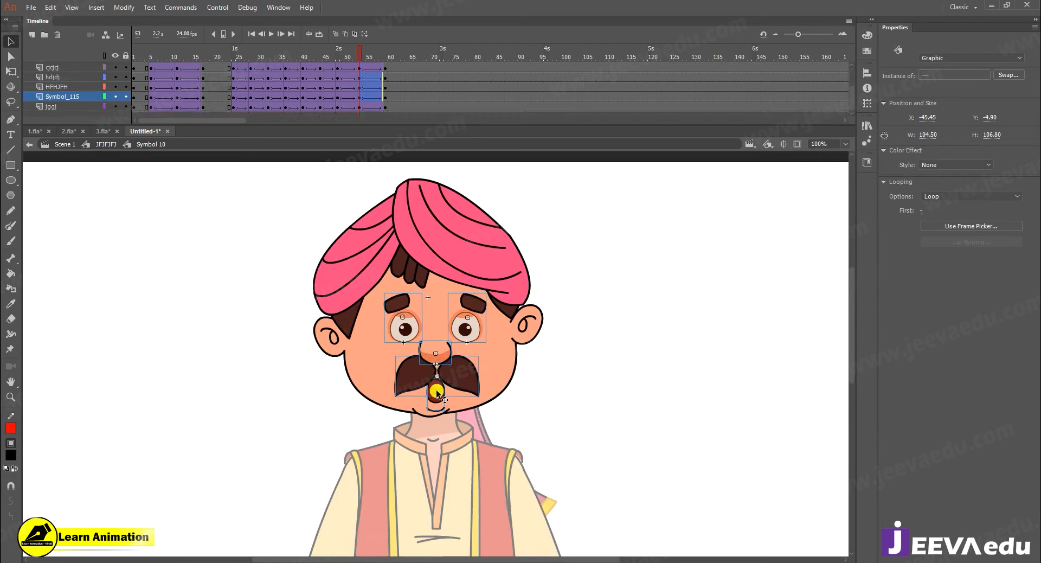
Nudge both ears up at frame 53 and move the turban layer to the top of the head symbol's layer stack
click(332, 339)
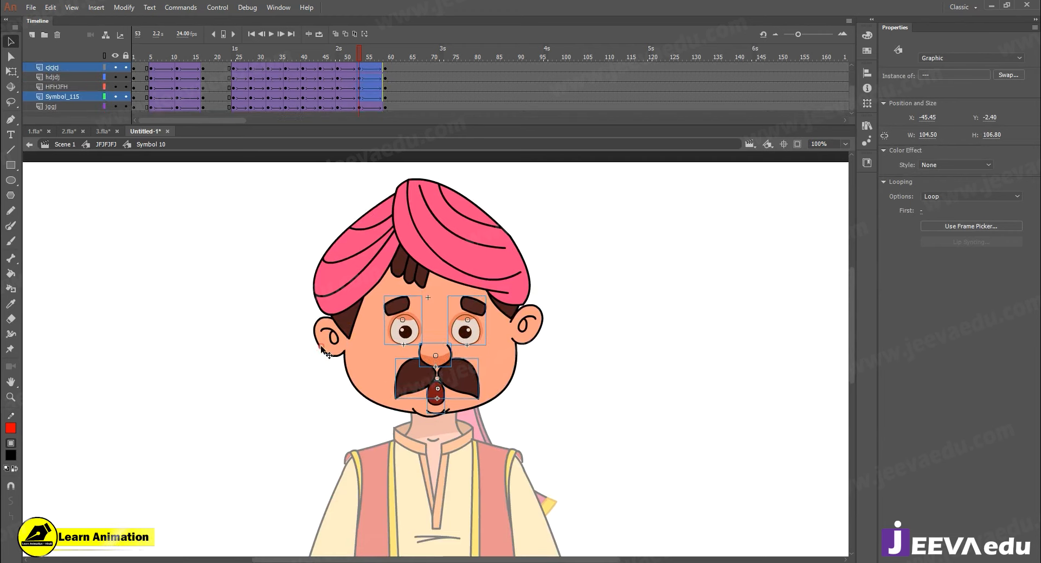
shift+click(524, 327)
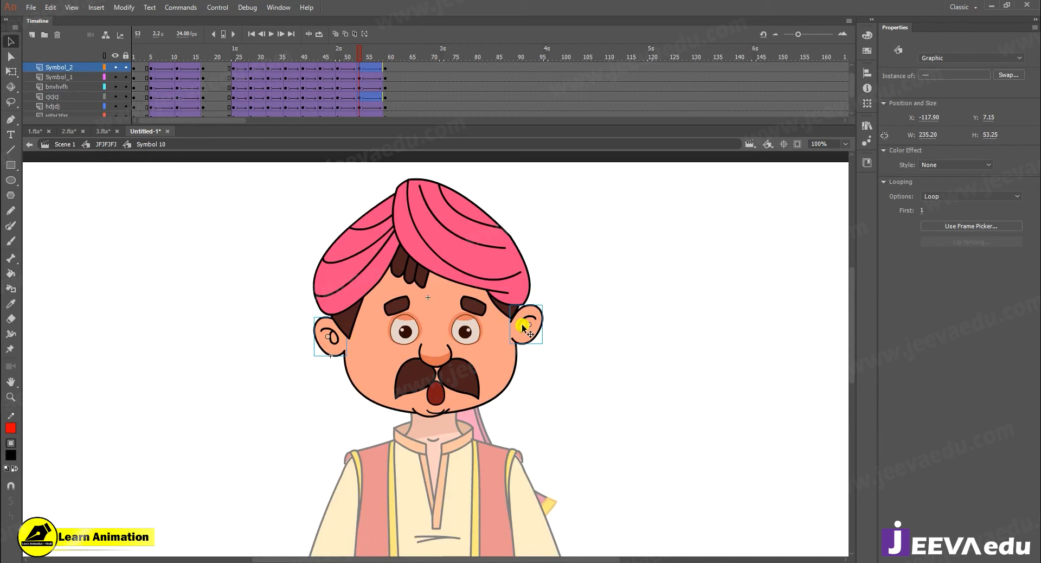
key(Up)
key(Up)
key(Up)
click(595, 349)
click(492, 272)
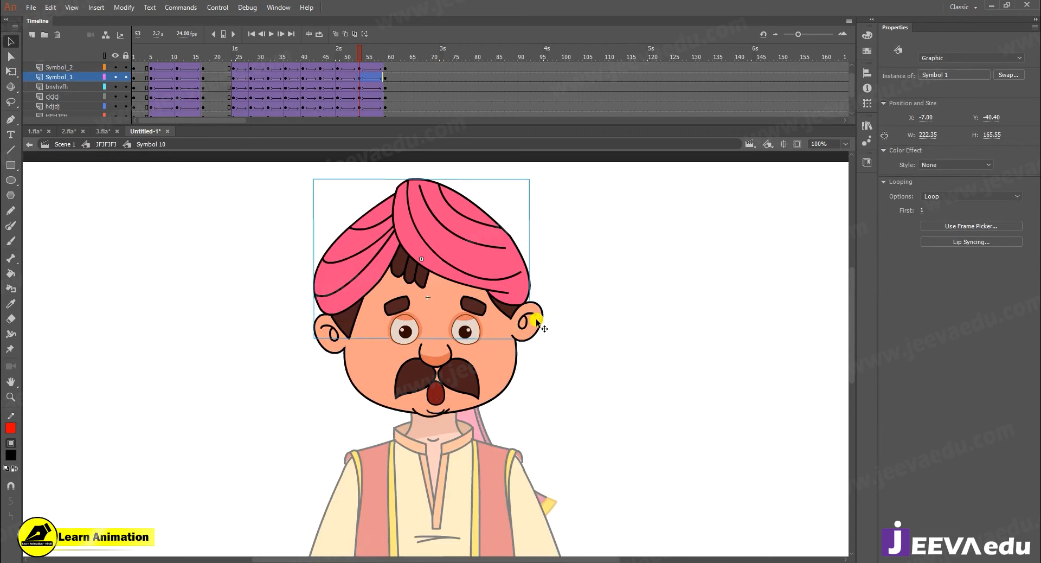
drag(79, 81, 83, 47)
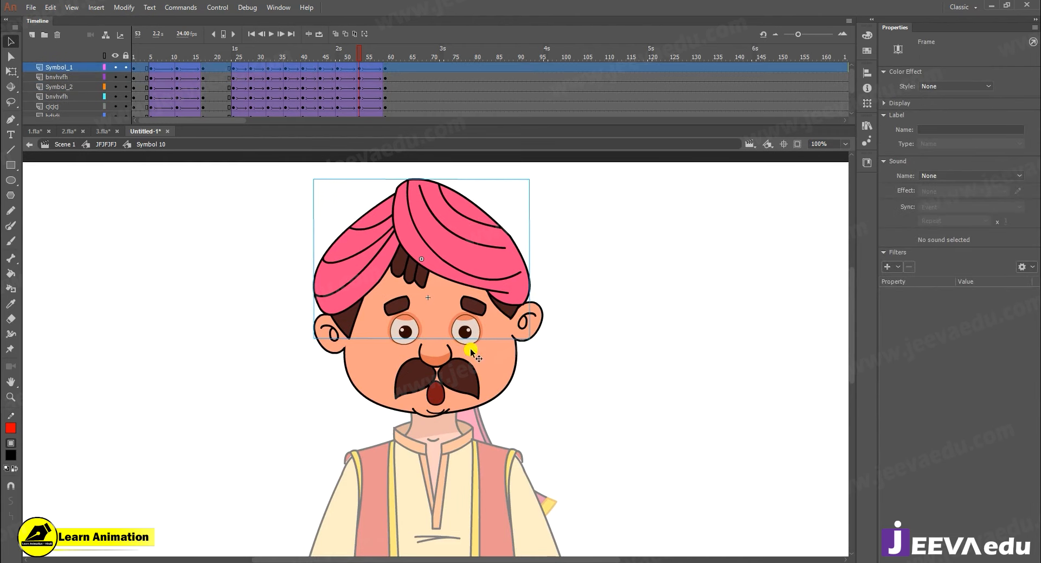
Return to the character symbol and compare its motion around frames 59 to 62 with the reference animation in 1.fla up to frame 70
drag(335, 53, 398, 86)
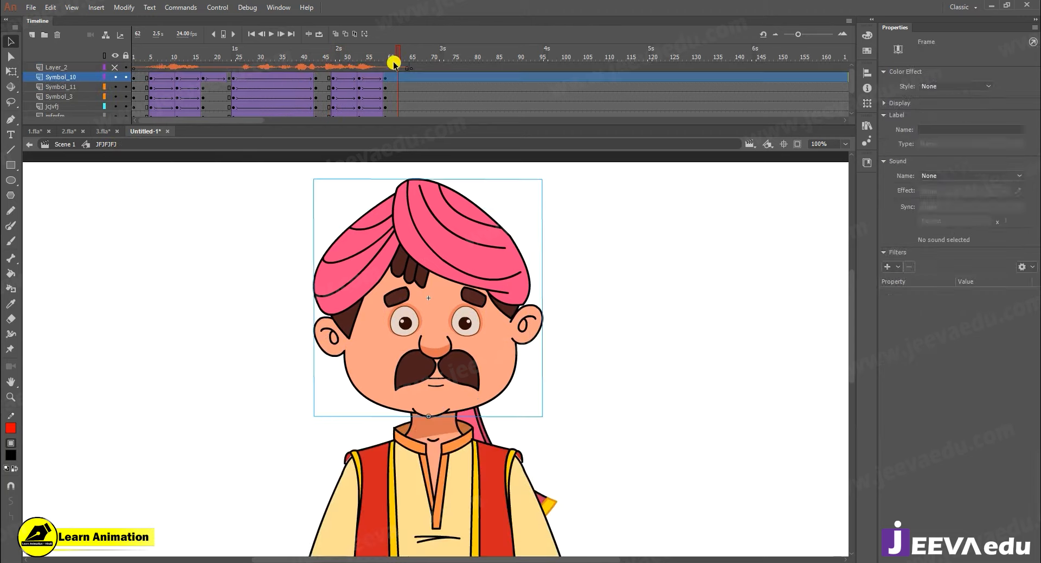
mouse_move(396, 59)
mouse_down()
mouse_move(338, 60)
mouse_move(411, 80)
mouse_move(386, 76)
mouse_up()
key(z)
alt+click(458, 343)
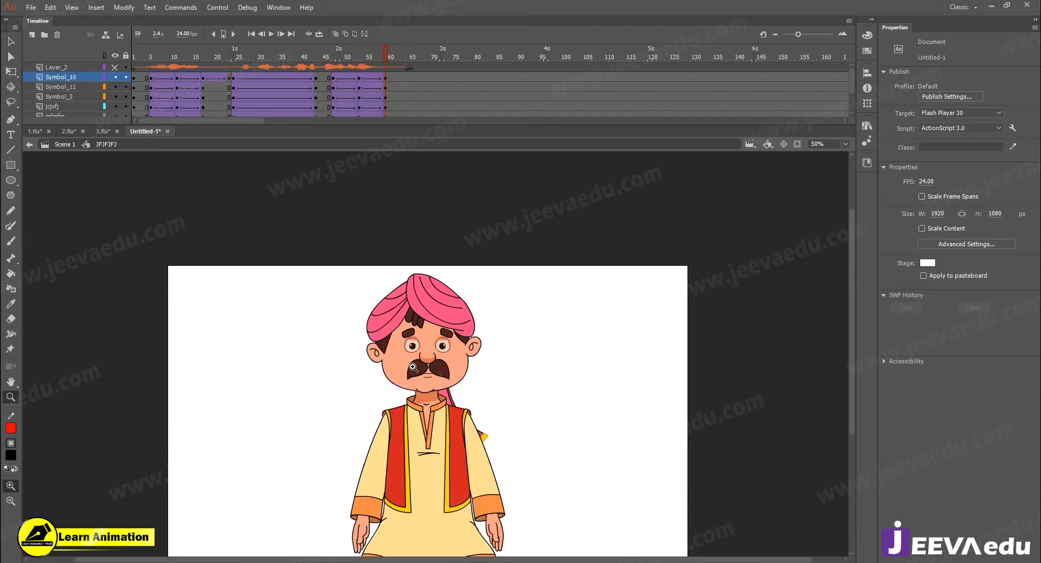
click(413, 367)
alt+click(444, 343)
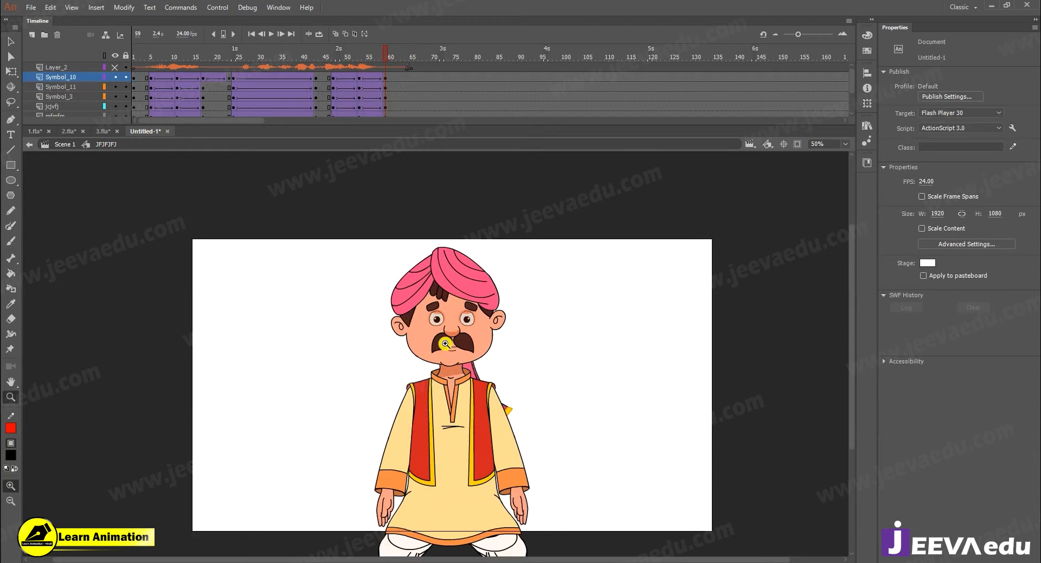
click(33, 133)
drag(364, 59, 434, 96)
click(165, 132)
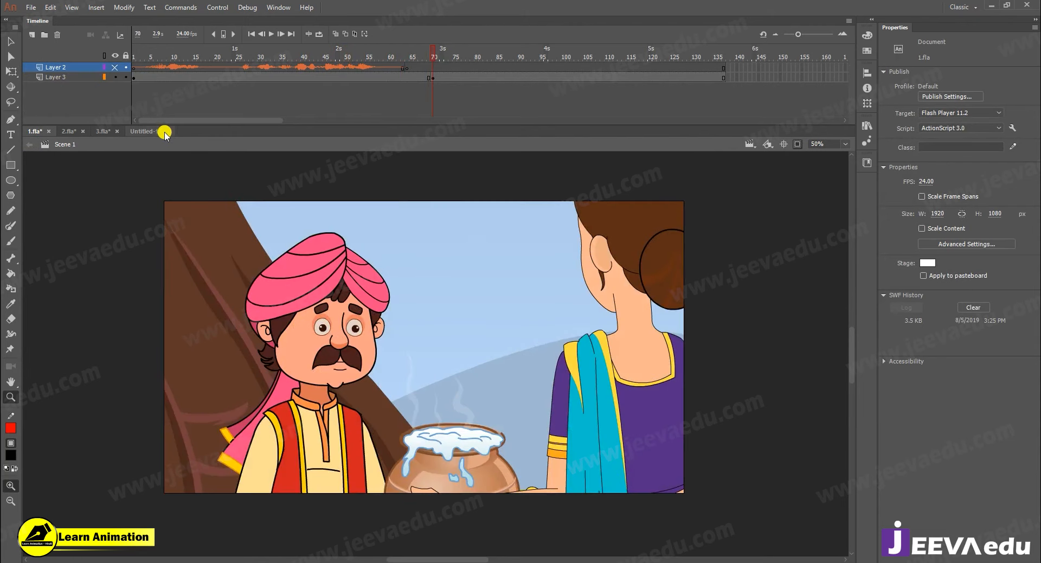
click(136, 134)
At frame 53, rotate the head and turban tail slightly counterclockwise together around a pivot at the neck
drag(414, 55, 358, 90)
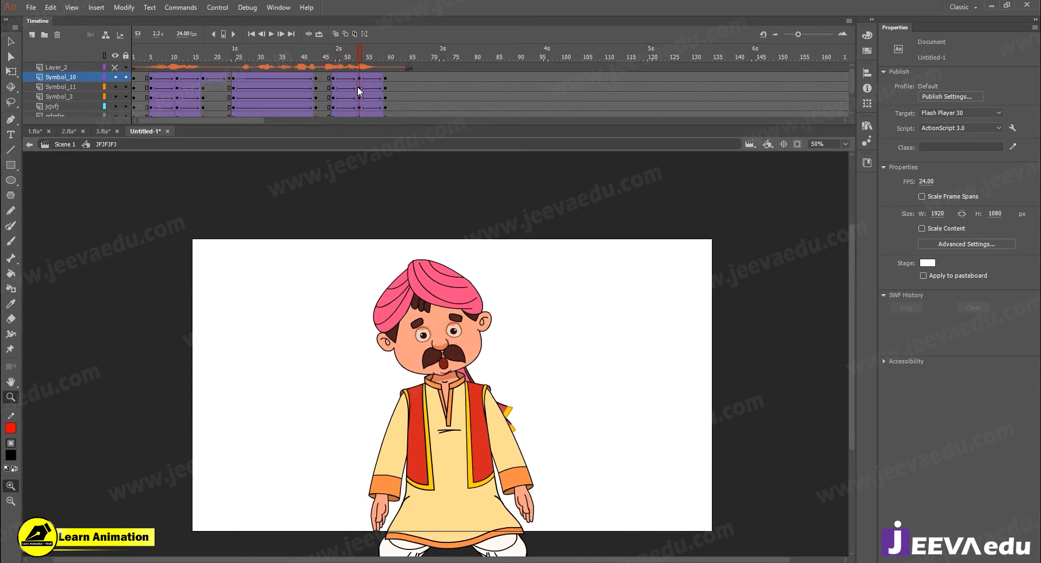
key(v)
click(468, 356)
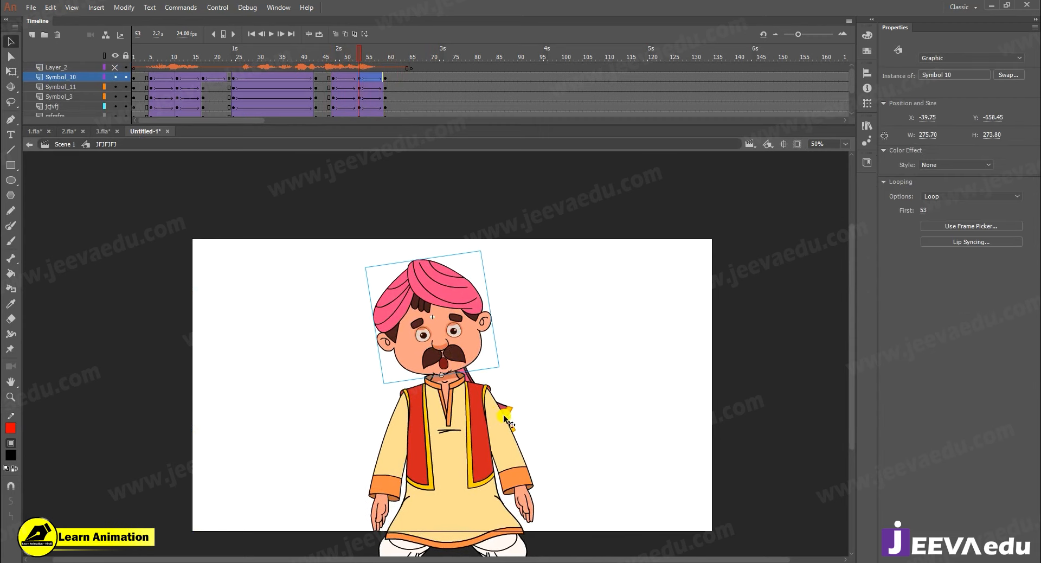
shift+click(509, 418)
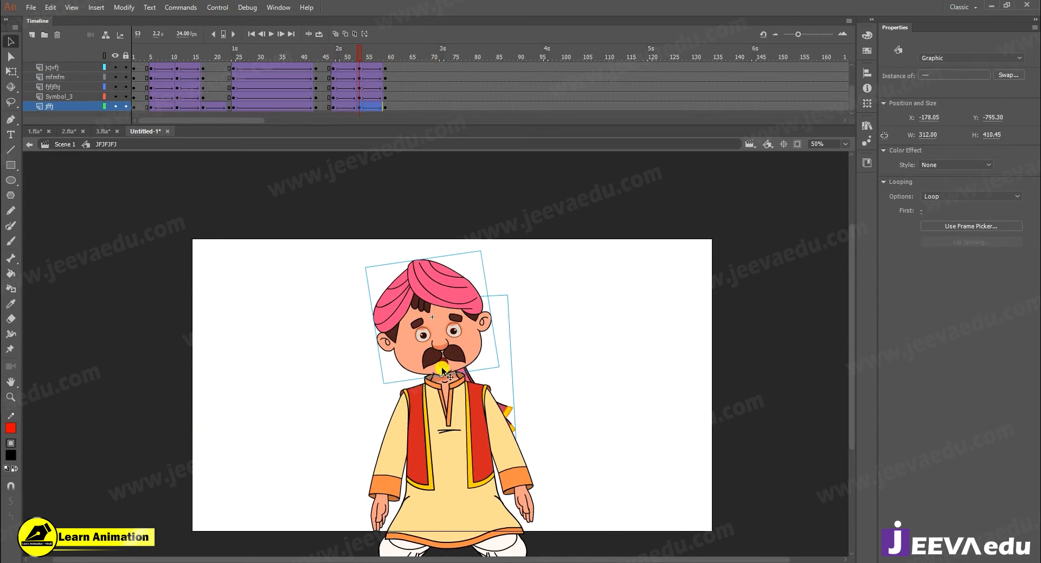
key(q)
drag(443, 356, 448, 374)
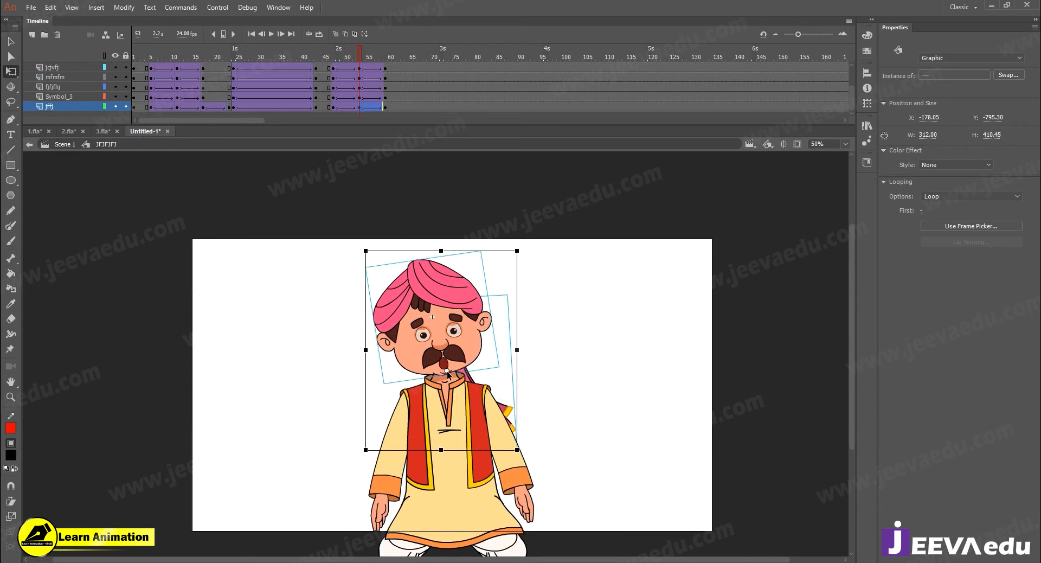
drag(525, 252, 510, 247)
Squash the character's head slightly downward from its top edge at frame 53
drag(357, 57, 356, 82)
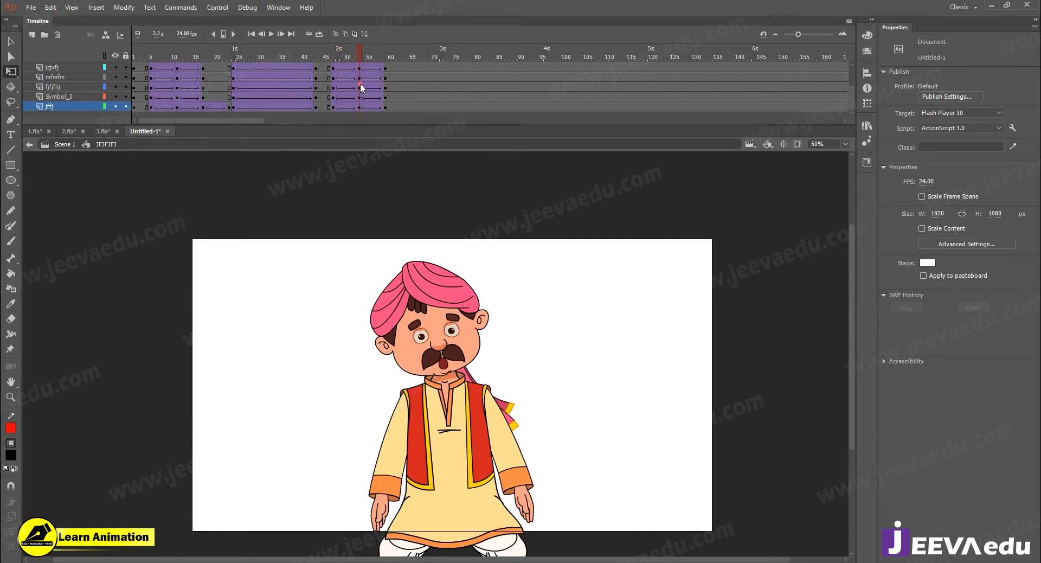
key(v)
click(447, 349)
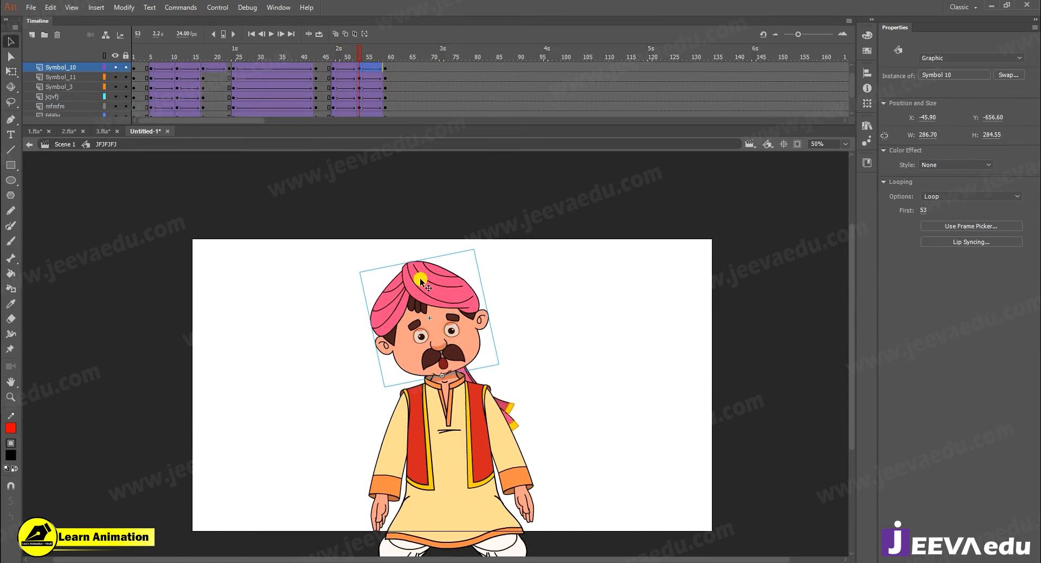
key(q)
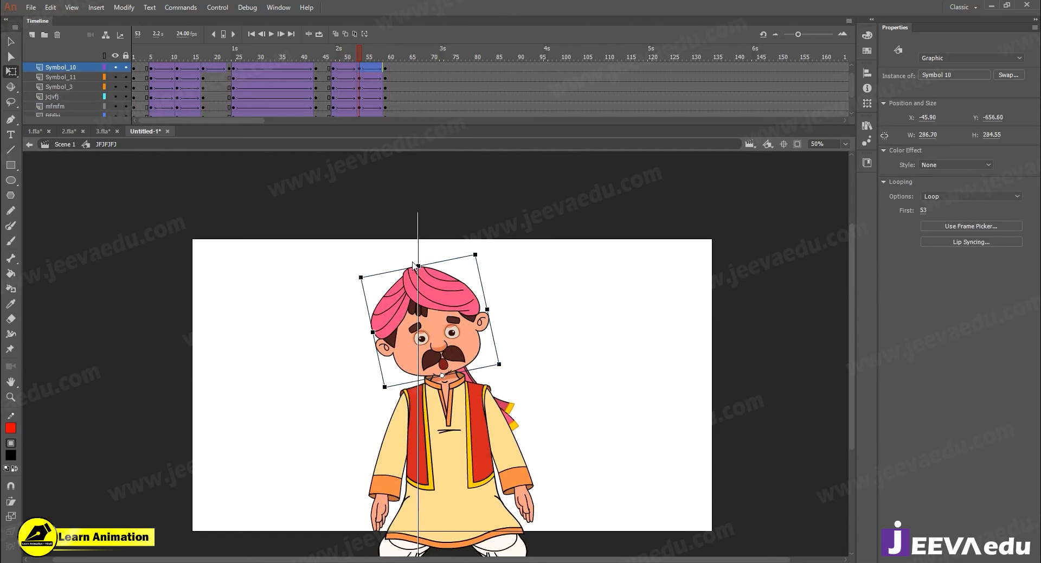
At frame 59, rotate the head and turban tail slightly clockwise around the neck and nudge them down
drag(359, 53, 385, 88)
key(v)
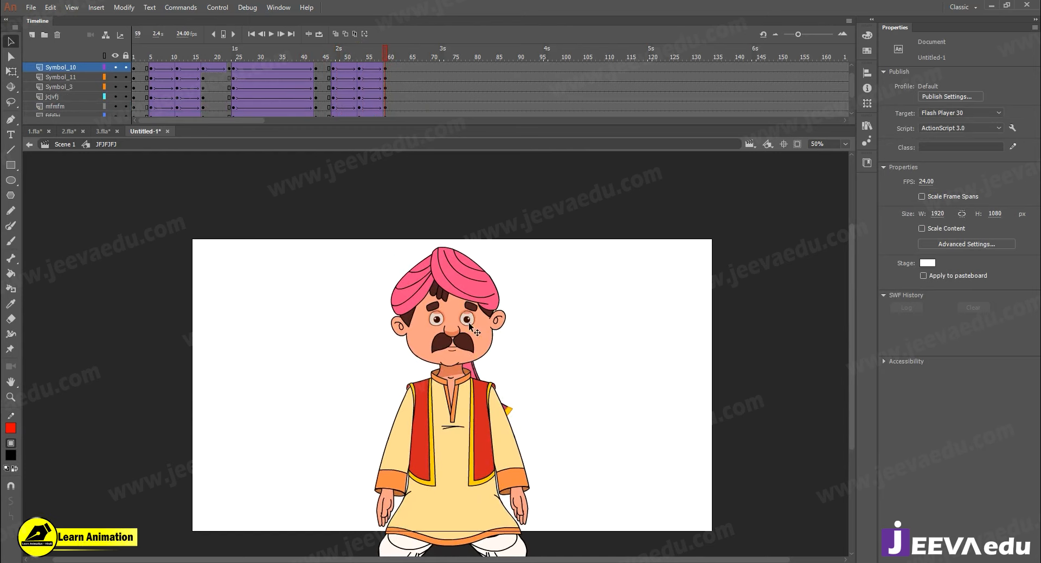
click(483, 368)
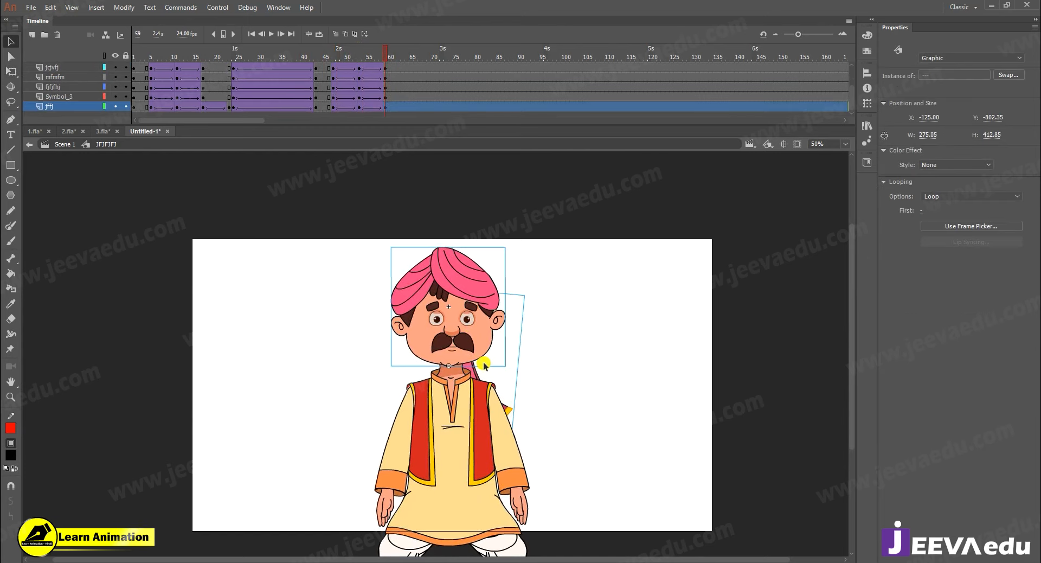
key(q)
drag(458, 360, 460, 366)
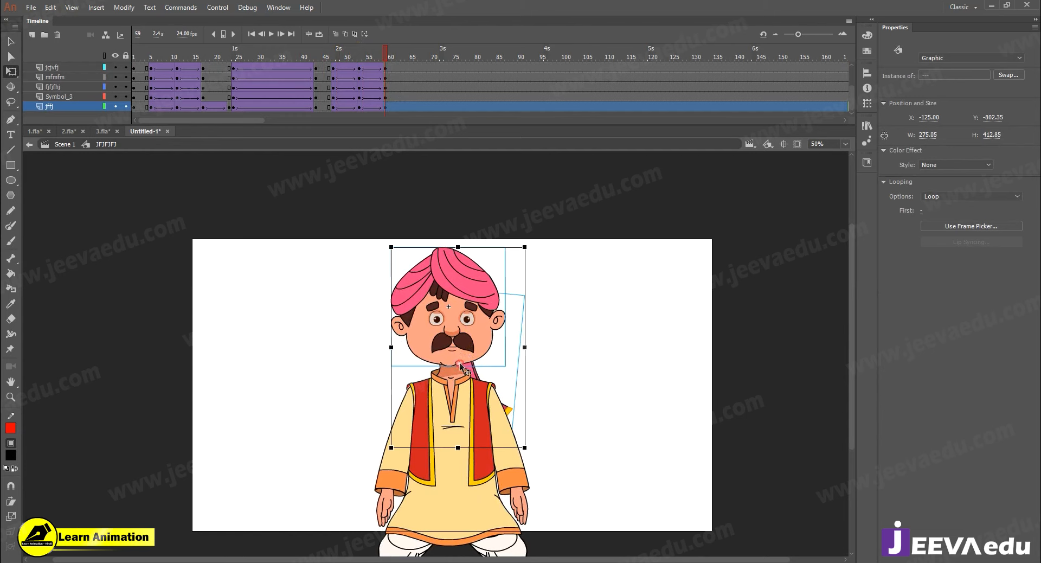
drag(534, 248, 526, 271)
key(Down)
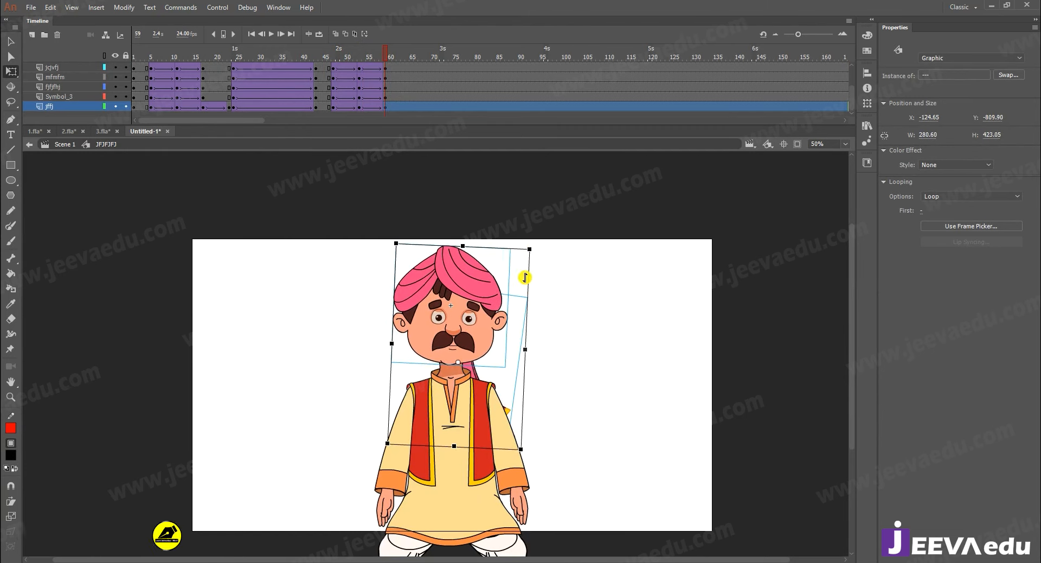
Scrub through the character's keyframes and play back the talking animation from frame 2 to about frame 76
drag(327, 68, 402, 100)
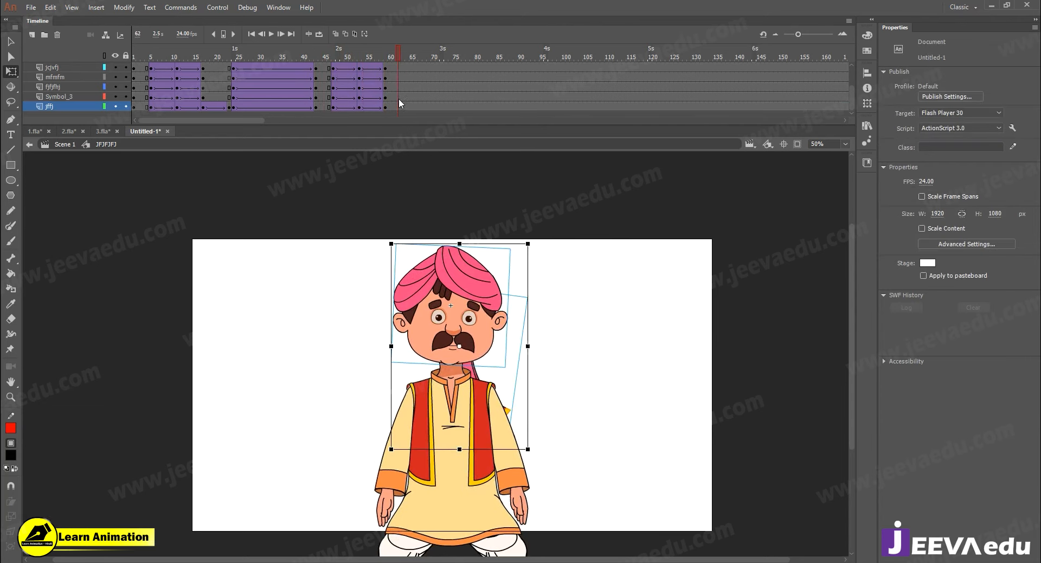
click(401, 80)
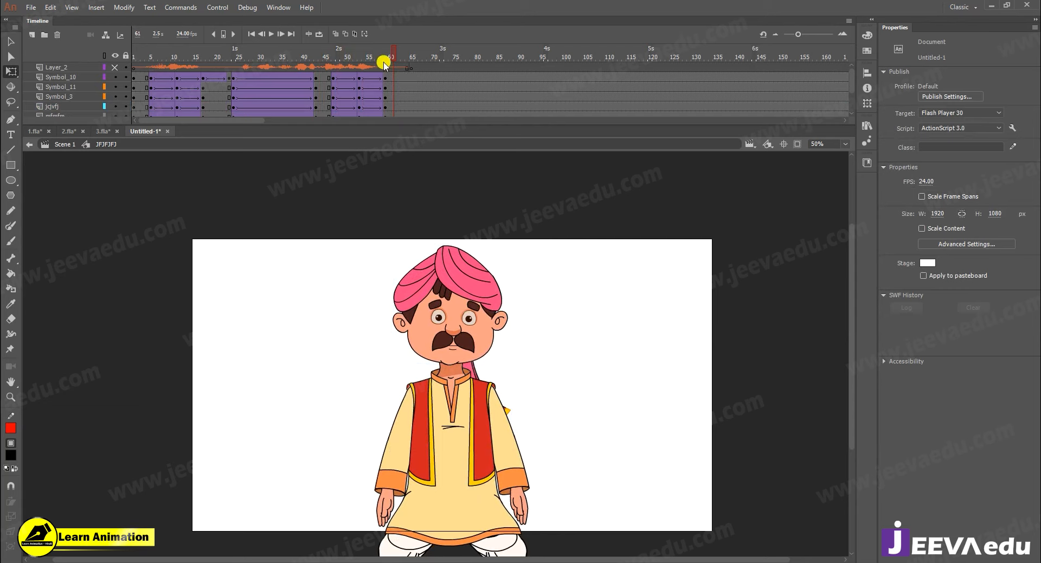
drag(384, 64, 143, 93)
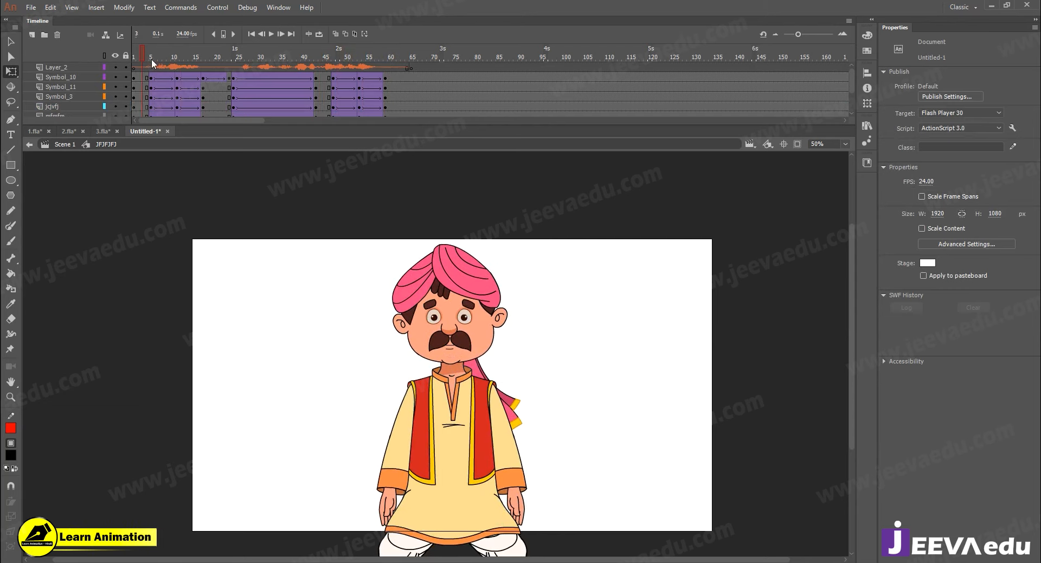
click(497, 382)
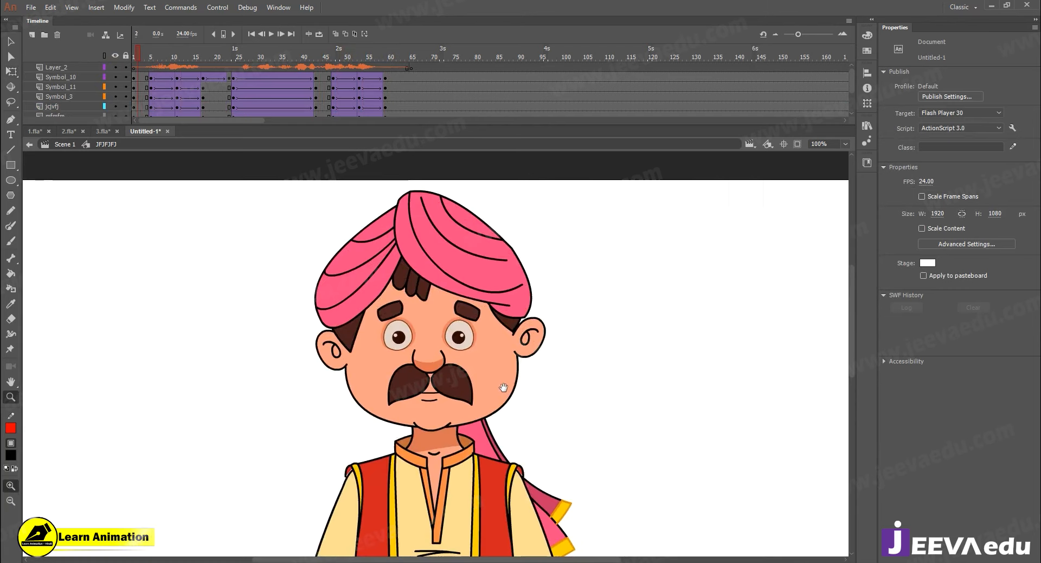
alt+click(511, 407)
click(518, 412)
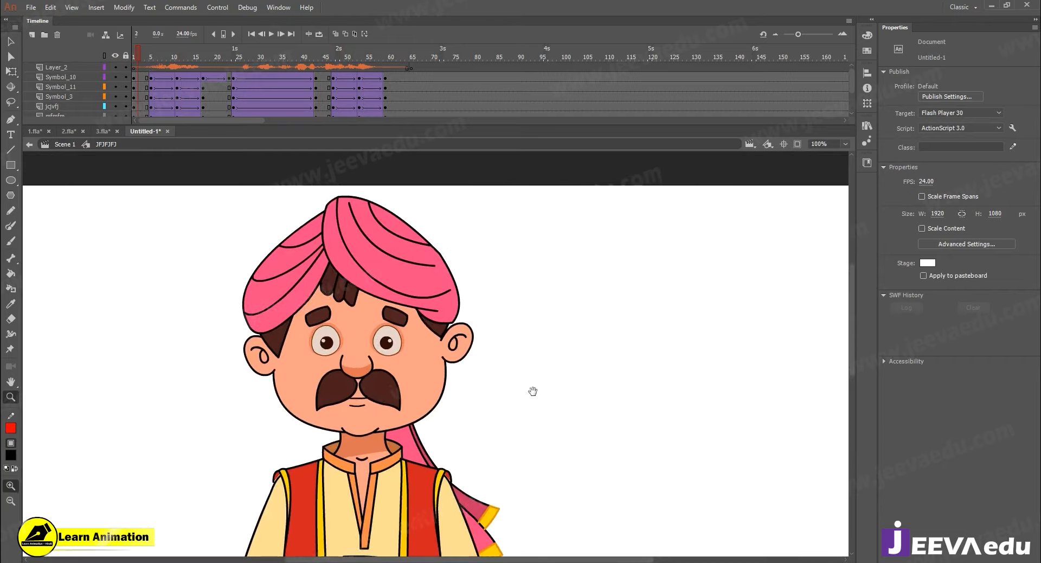
alt+click(525, 412)
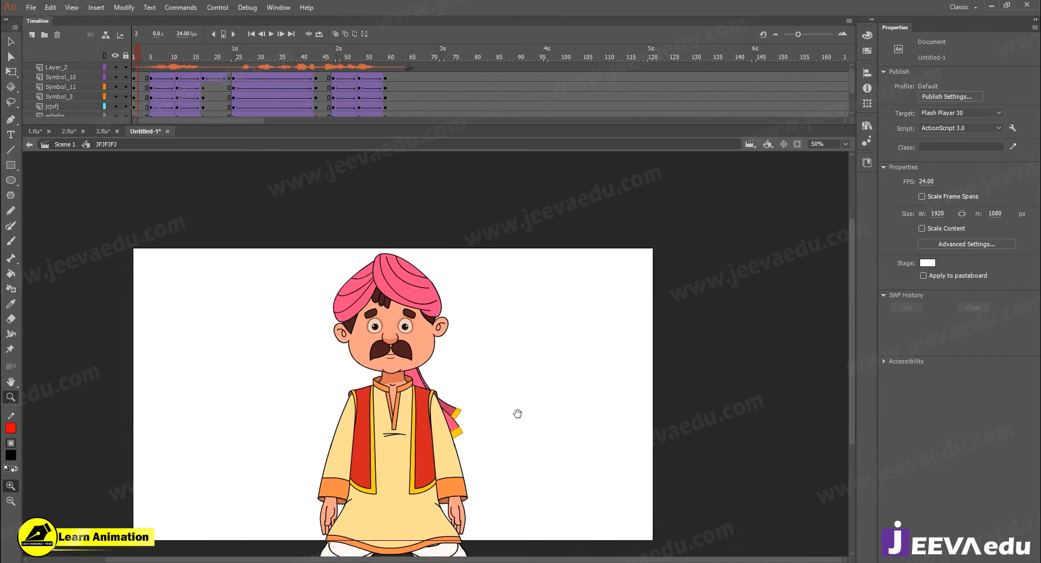
key(Return)
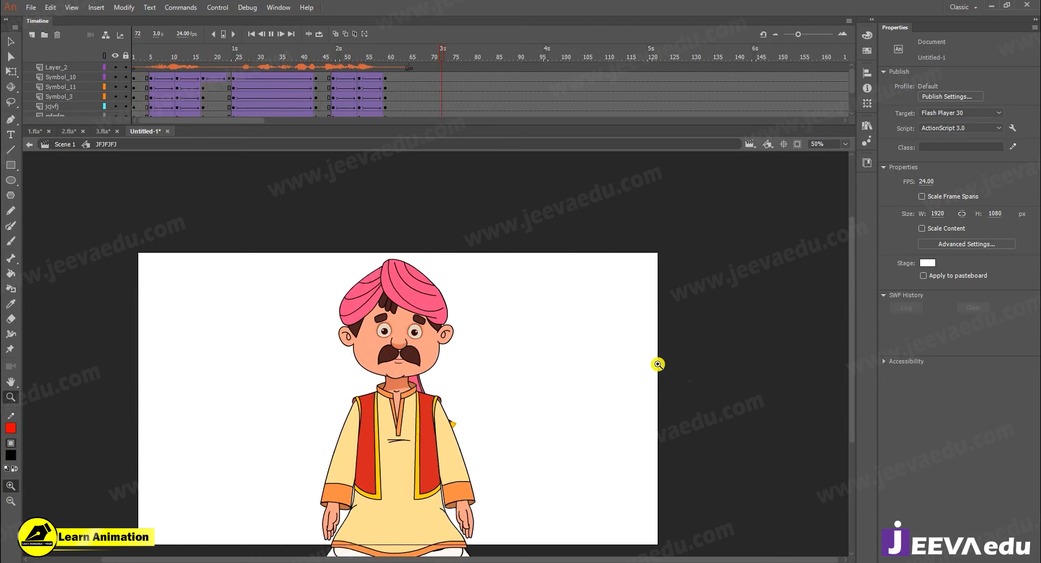
click(459, 66)
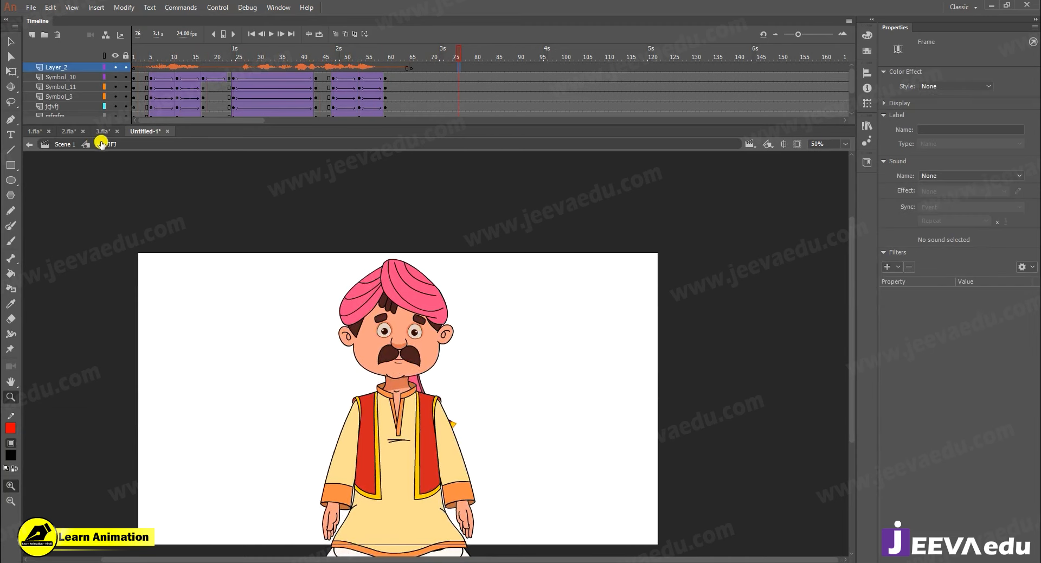
Switch to 1.fla and review the reference animation from frame 1 through frame 77
click(38, 134)
drag(301, 60, 113, 73)
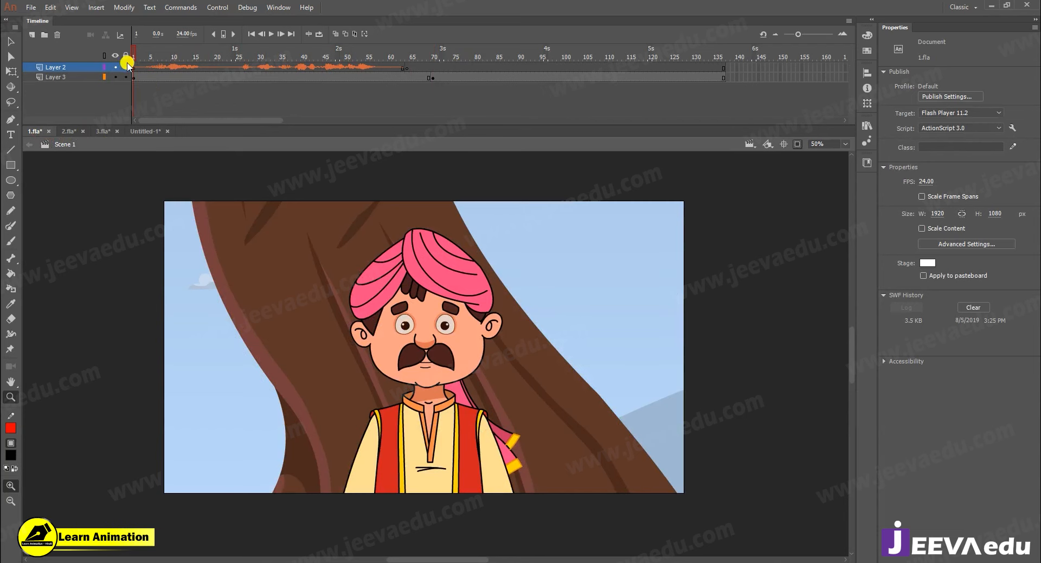
drag(156, 60, 464, 80)
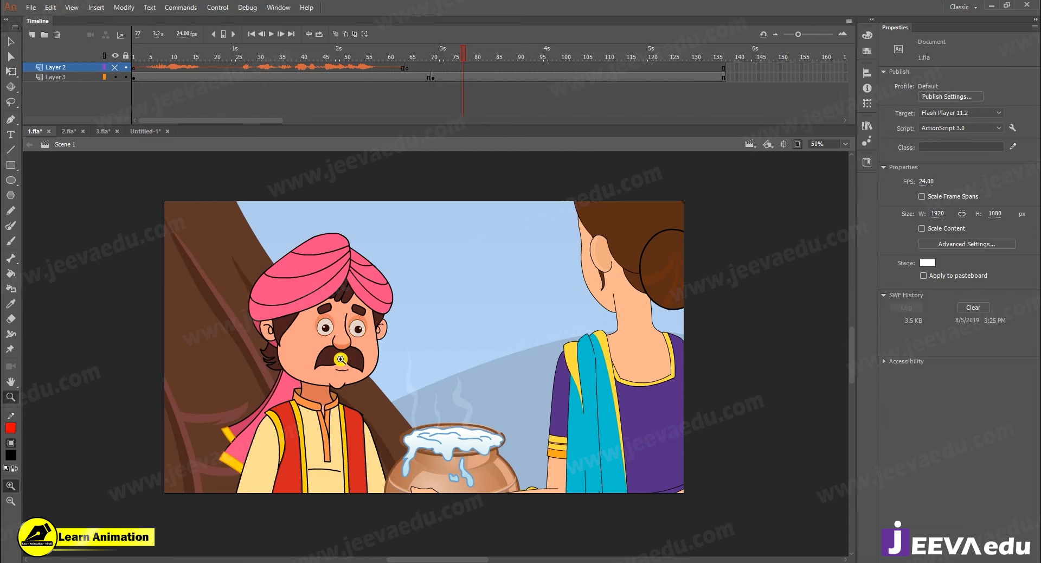
At frame 8 of 1.fla, open the nested vvv symbol and the Scene symbol inside it for editing
click(163, 77)
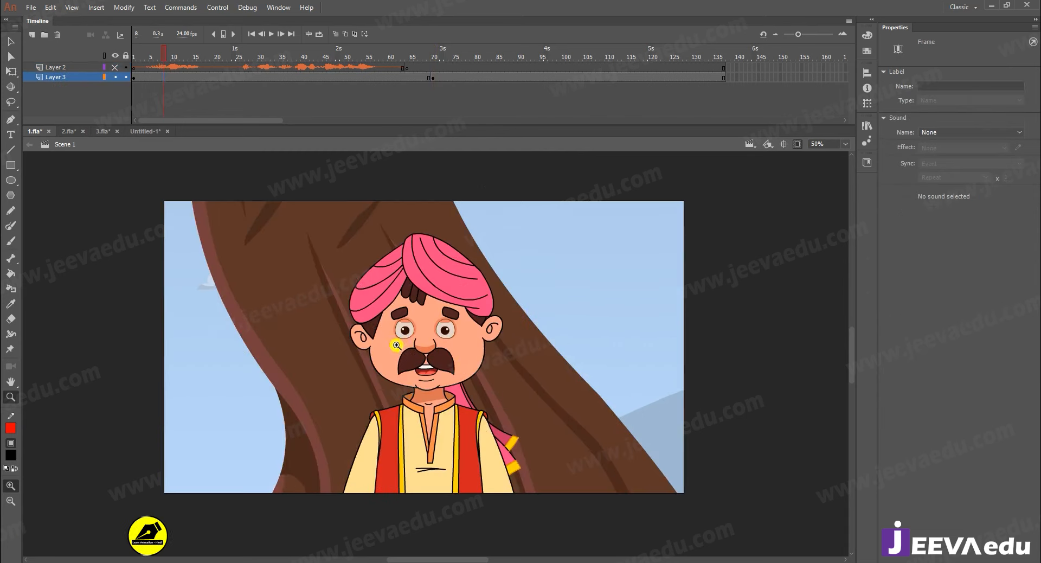
click(803, 144)
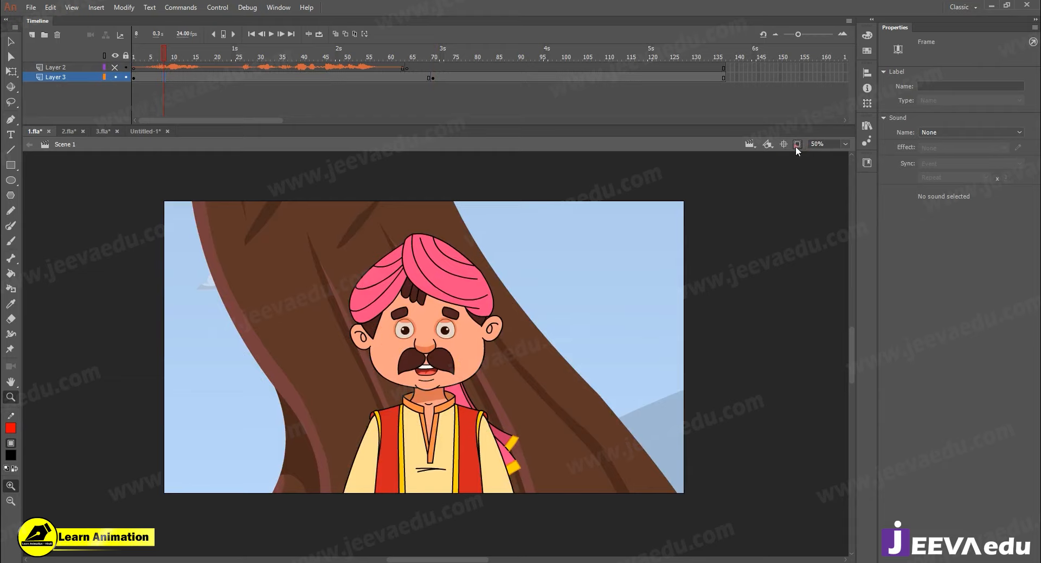
alt+click(401, 363)
alt+click(411, 378)
double_click(529, 283)
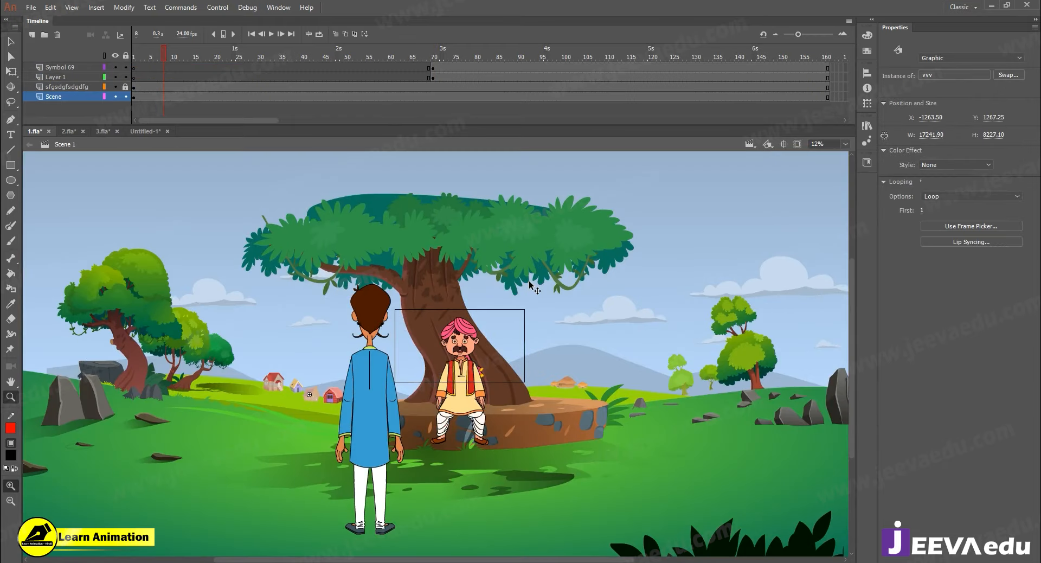
click(530, 275)
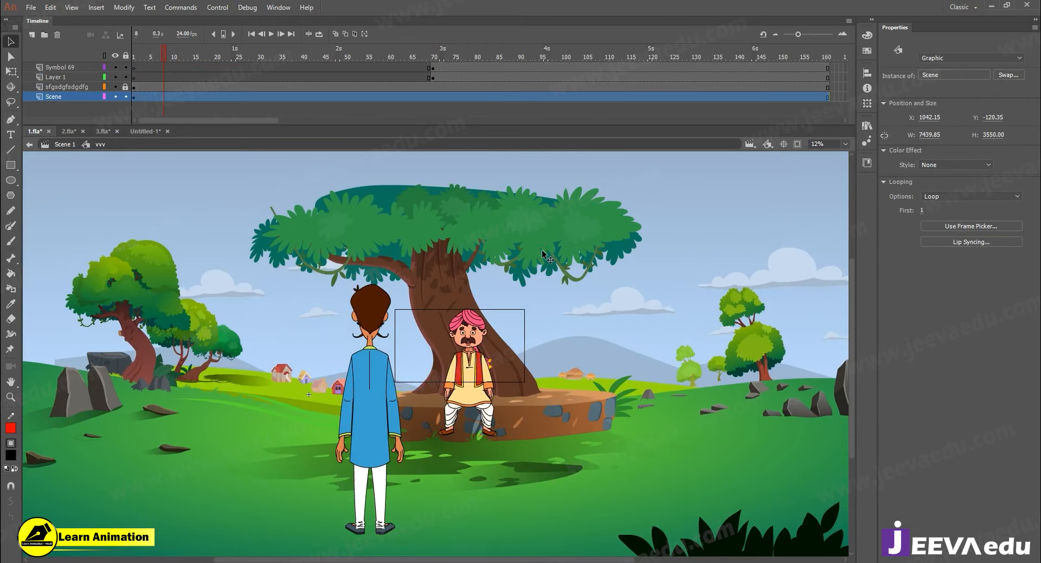
double_click(501, 268)
click(494, 255)
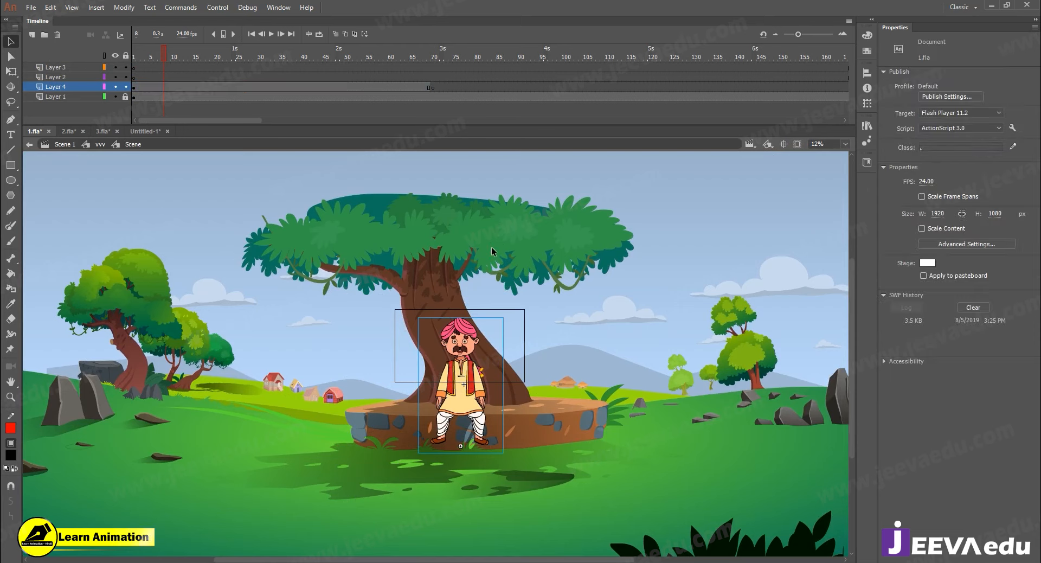
Copy the tree background group from the Scene symbol and switch to the main scene of Untitled-1
drag(412, 240, 435, 235)
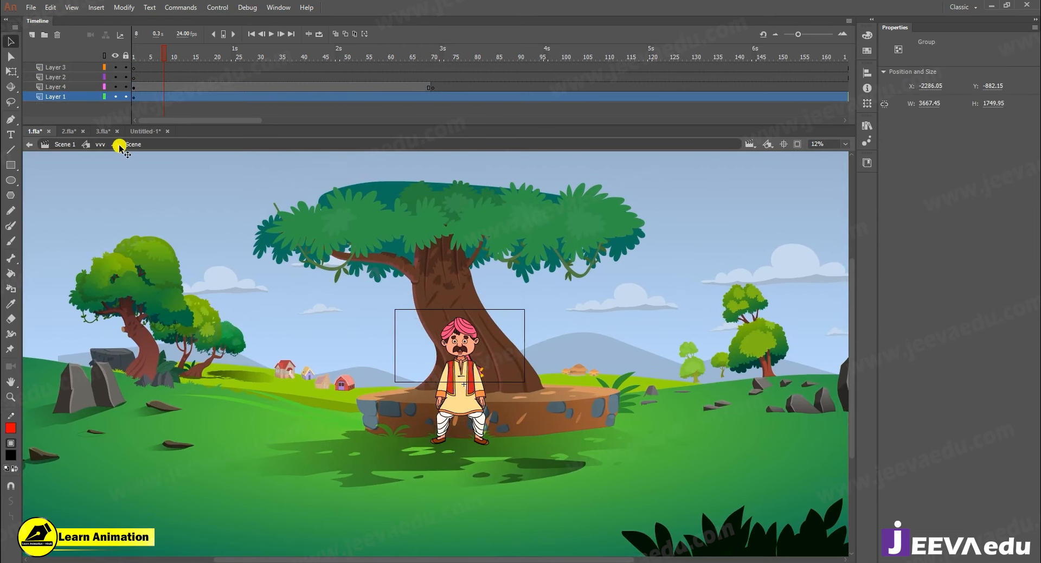
click(63, 145)
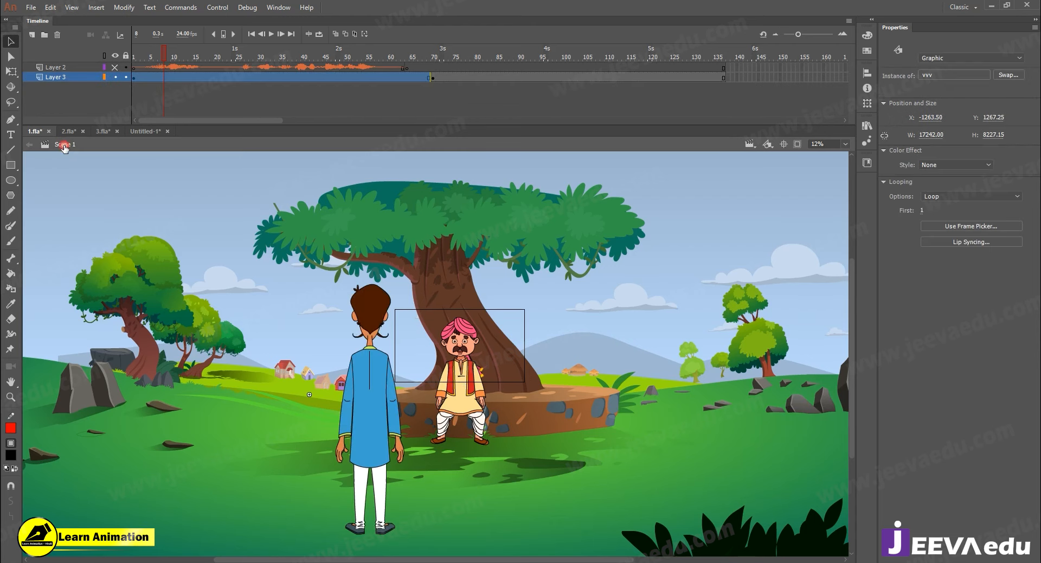
click(104, 131)
click(144, 131)
key(z)
alt+click(404, 355)
click(70, 146)
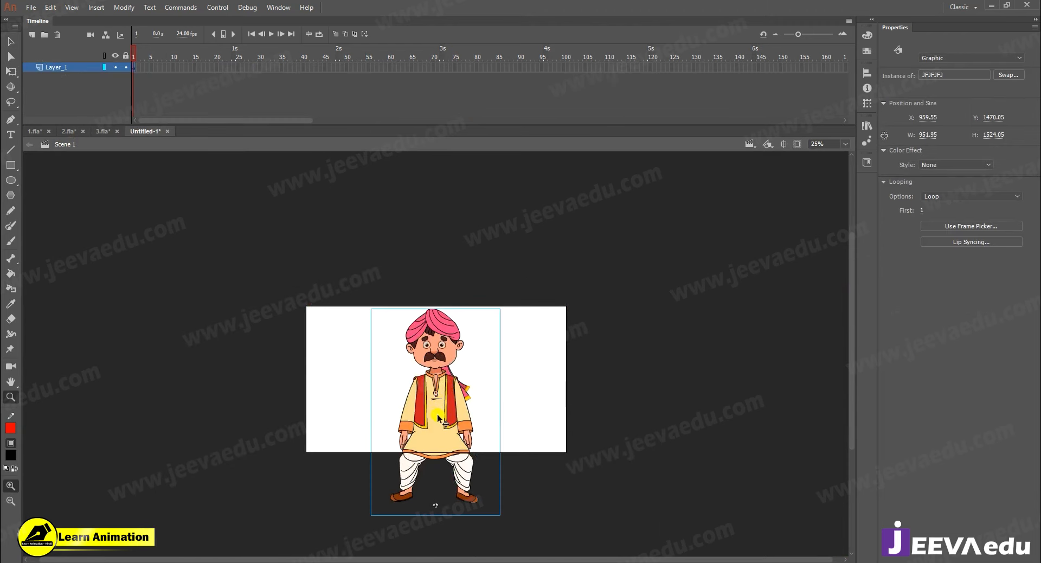
Nudge the full character slightly down and to the right, and add a new layer beneath his layer
key(v)
drag(438, 418, 442, 422)
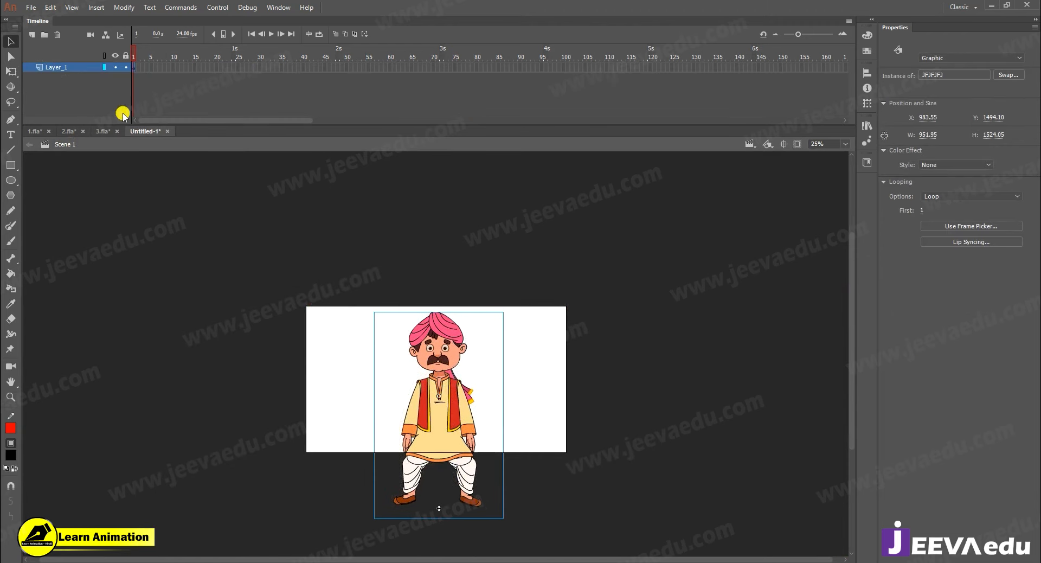
click(32, 34)
drag(69, 66, 73, 83)
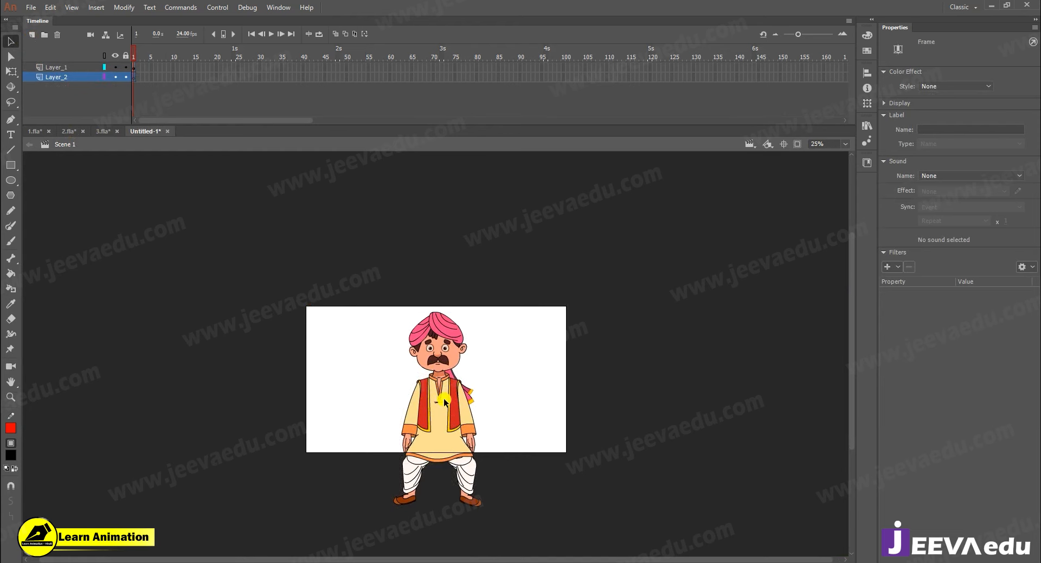
Paste the tree background onto Layer_2, center it behind the character and enlarge it to about 6459 by 3082 px
key(ctrl+v)
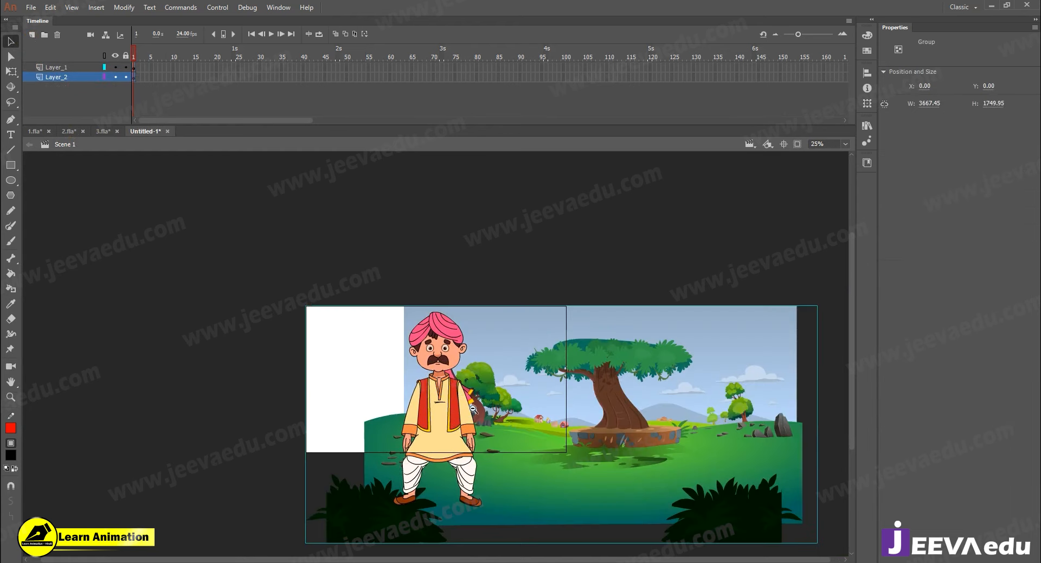
key(ctrl+minus)
drag(476, 391, 405, 379)
key(q)
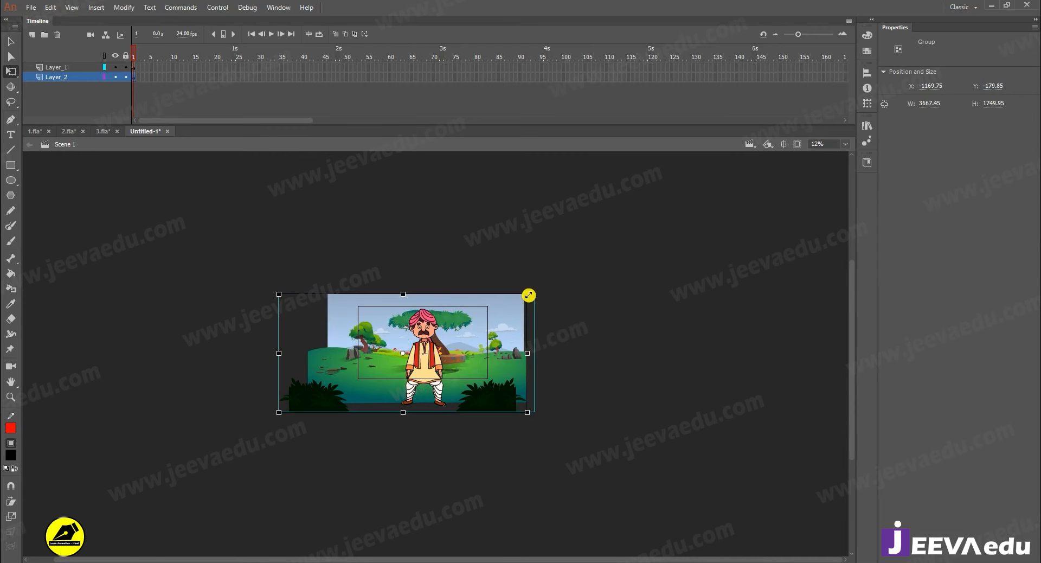
drag(539, 408, 502, 426)
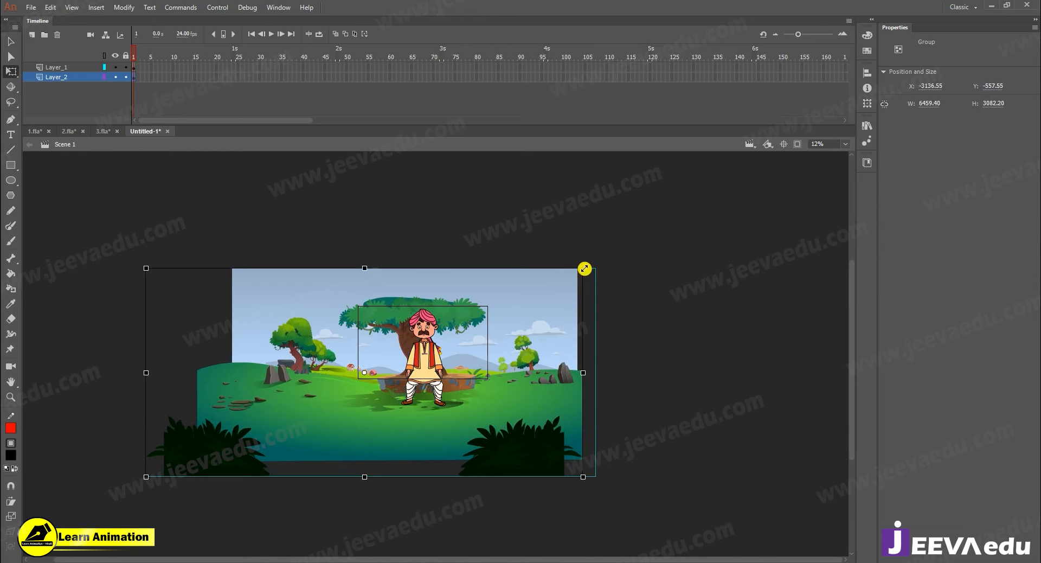
Enlarge the background group proportionally to about 10573 × 5045 px
drag(592, 261, 604, 245)
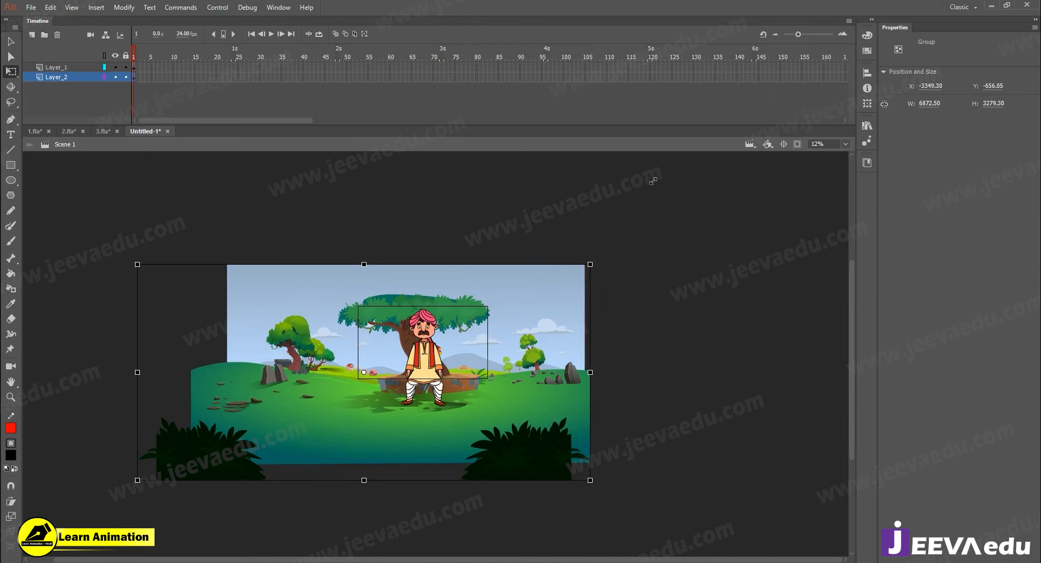
key(ctrl+z)
drag(714, 137, 720, 133)
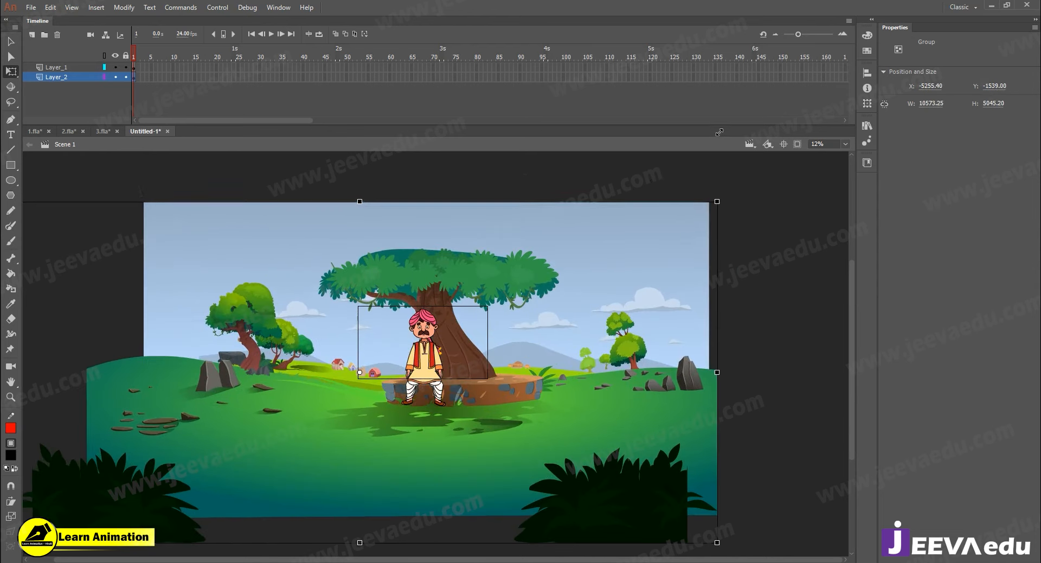
Shift the background group so the tree trunk sits behind the man, and preview the framing clipped to the stage
key(z)
alt+click(432, 348)
key(v)
key(z)
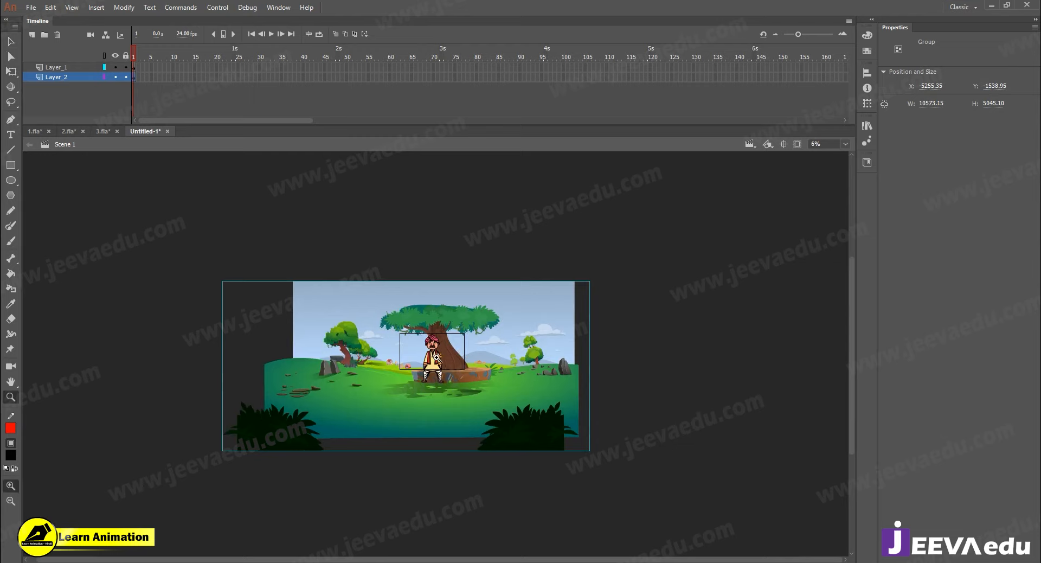
click(436, 357)
key(v)
drag(480, 397, 459, 400)
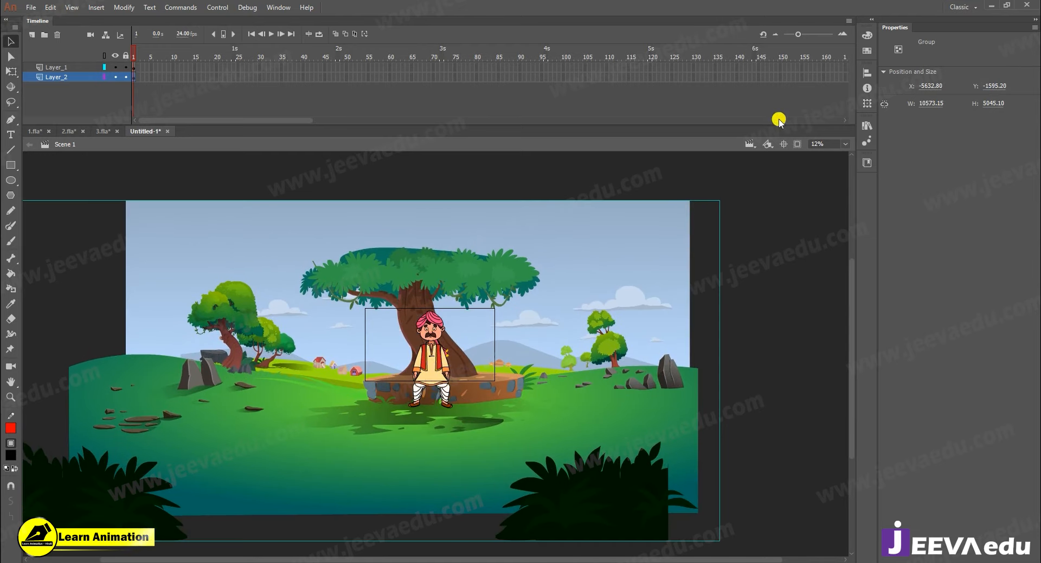
click(799, 144)
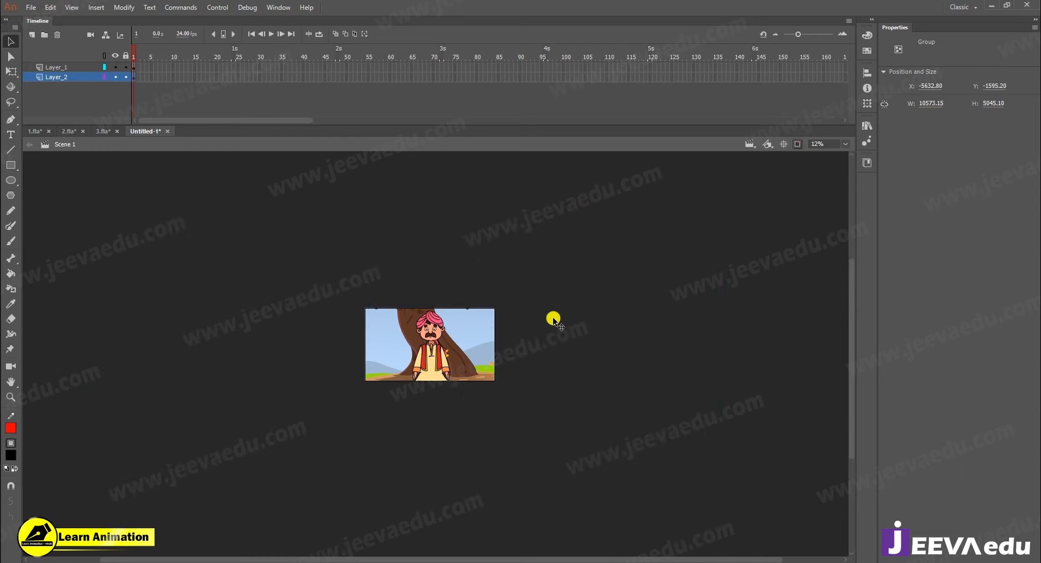
key(z)
click(434, 347)
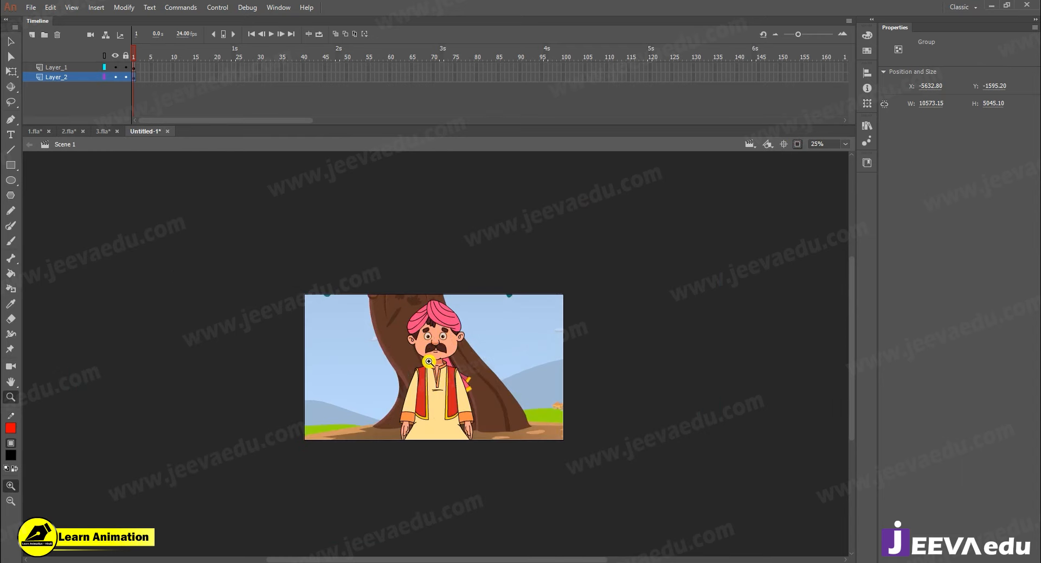
Switch to 1.fla and play its shot clipped to the stage to examine the reference framing
click(34, 132)
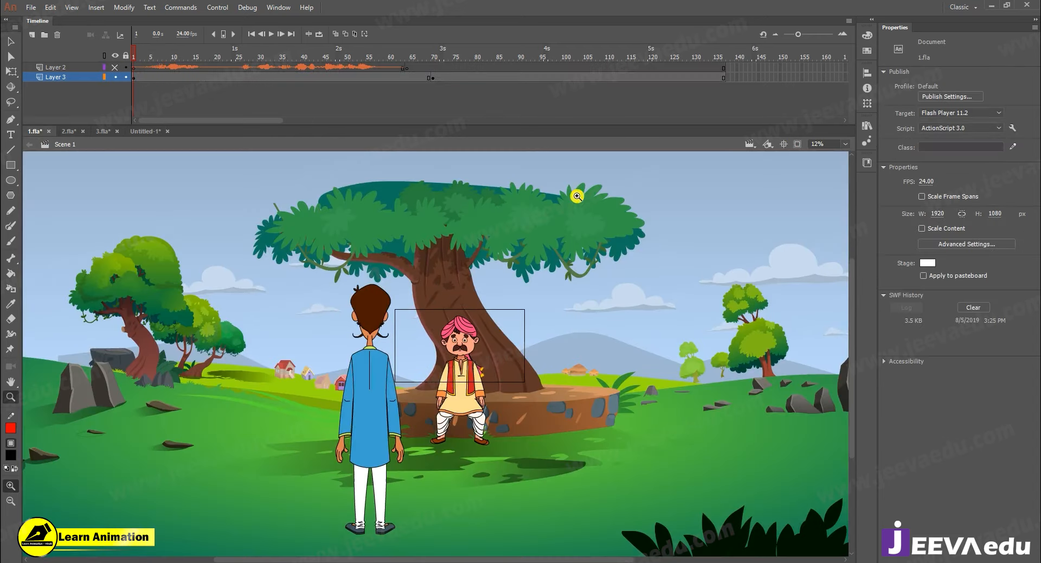
click(797, 144)
click(488, 331)
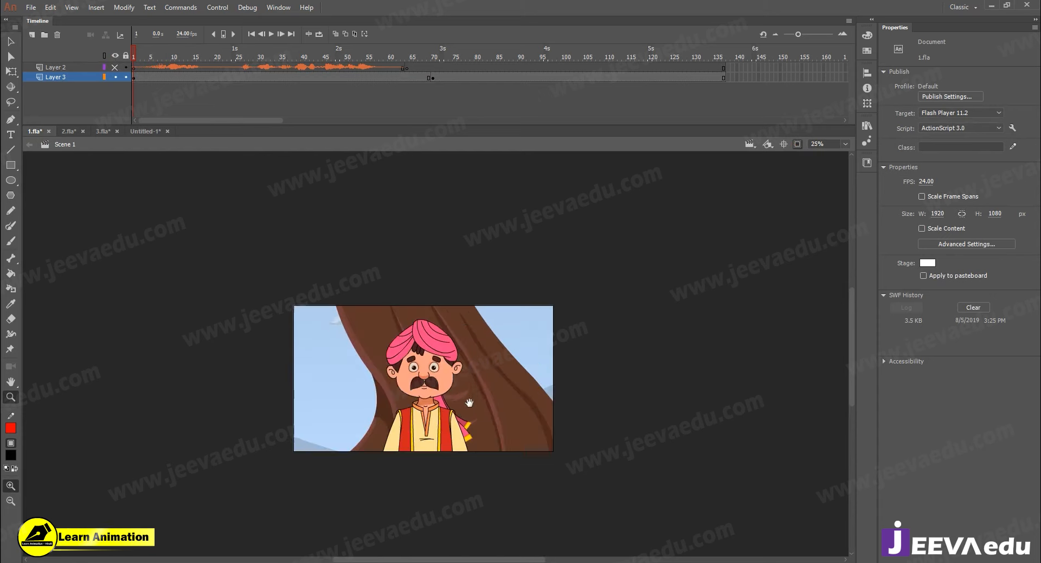
drag(276, 58, 135, 95)
key(Return)
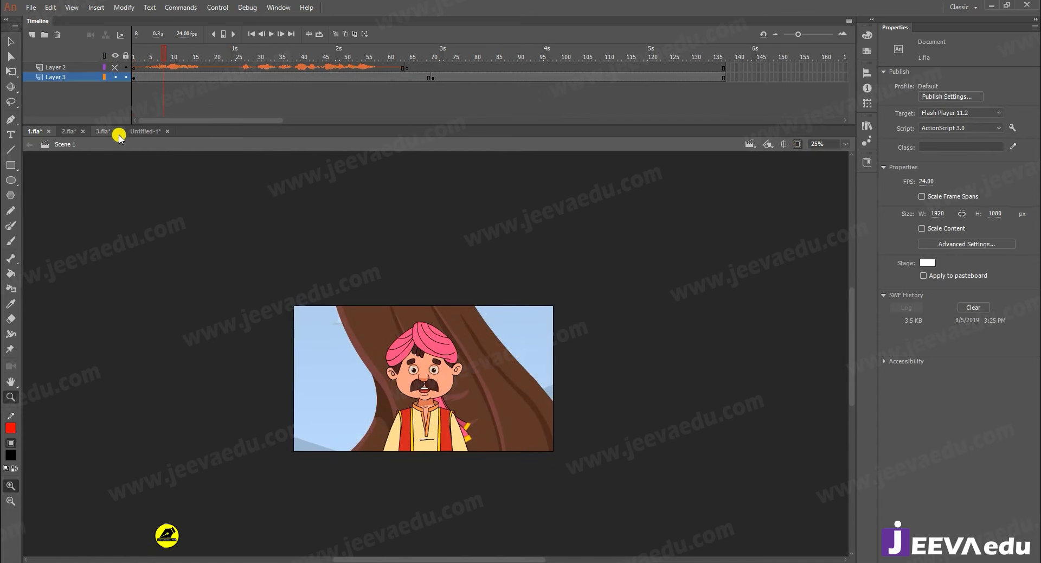
Back in Untitled-1, scale the background group to 150% and position it so the tree trunk fills the area behind the man
click(144, 131)
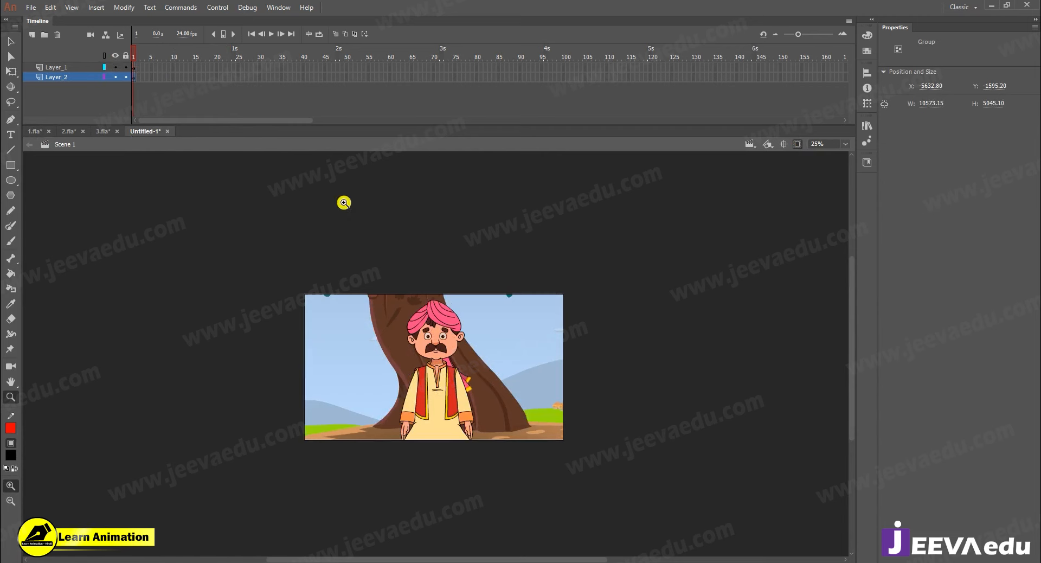
key(v)
drag(504, 401, 507, 409)
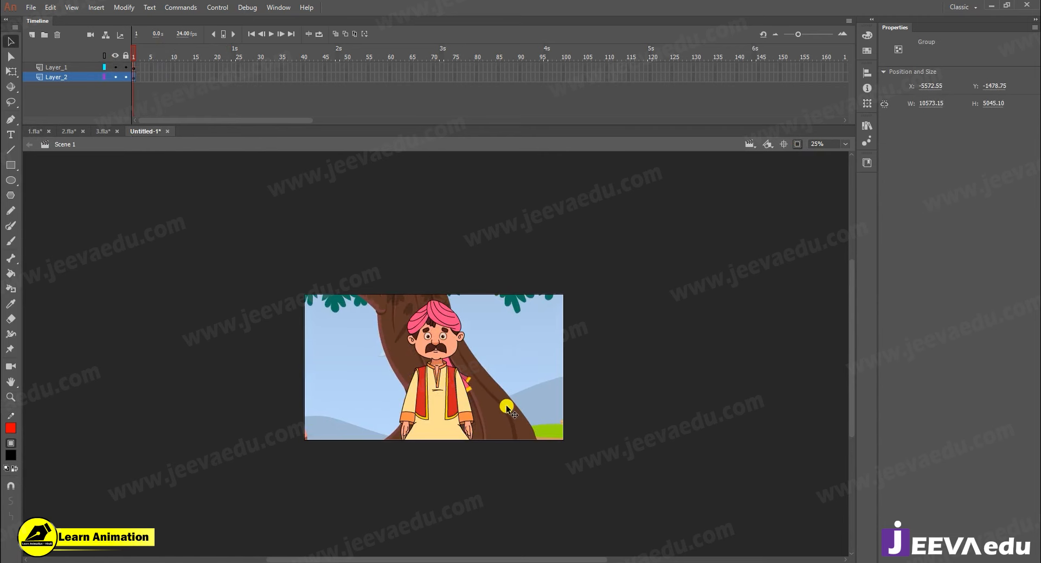
key(ctrl+alt+s)
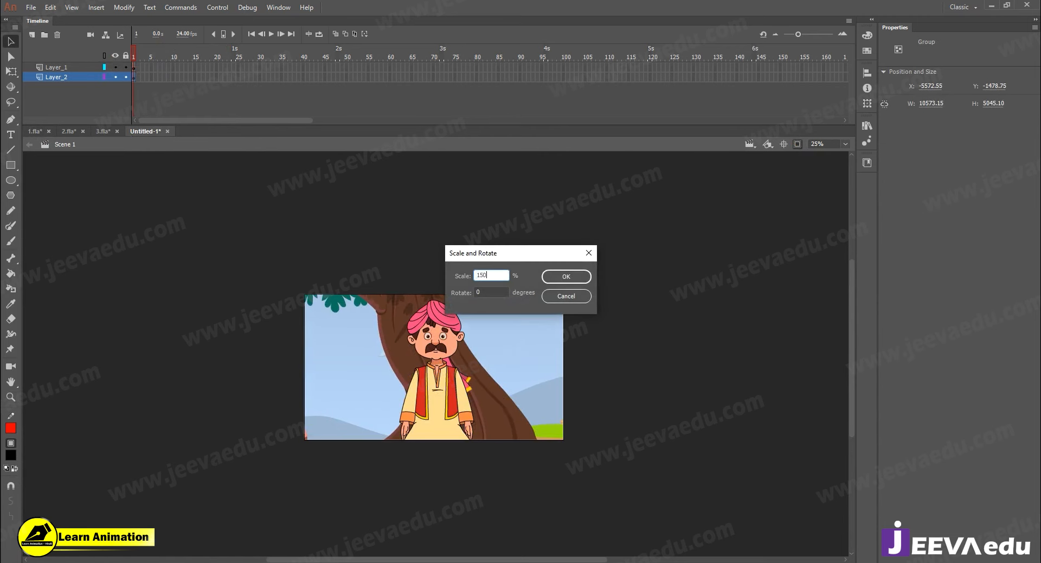
key(Return)
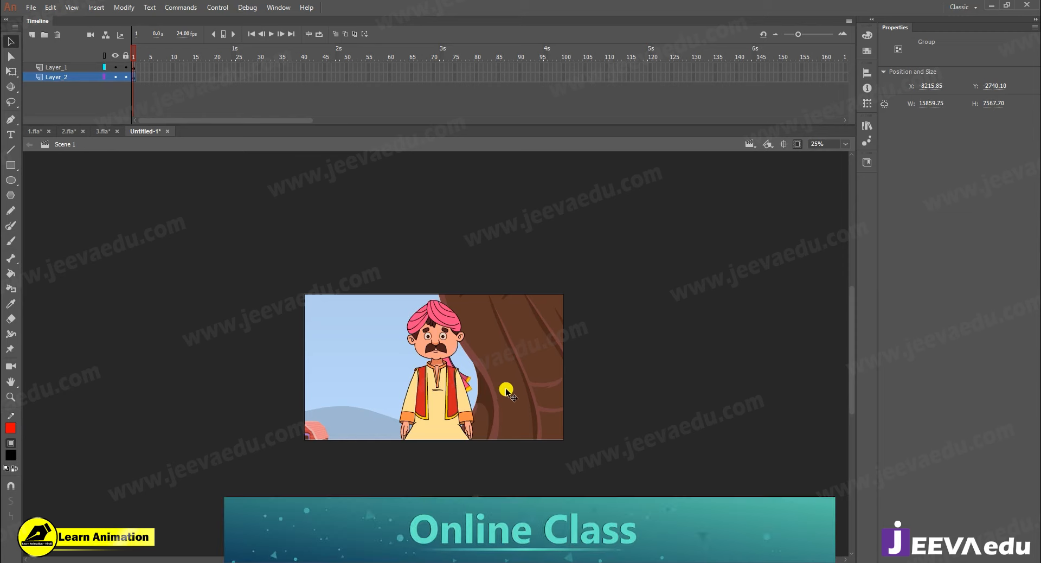
drag(507, 363, 414, 380)
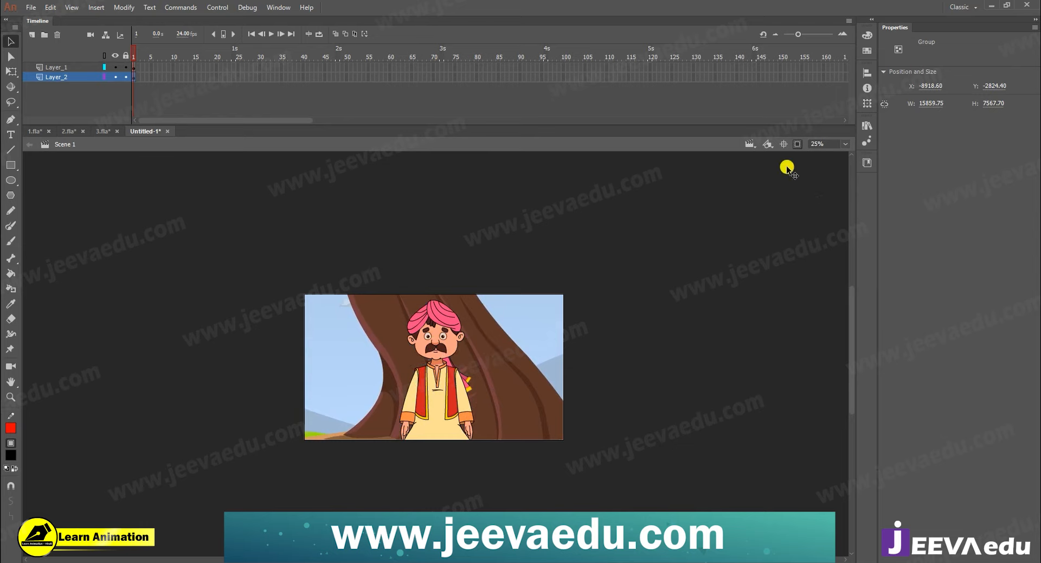
Show the artwork beyond the stage and enlarge the seated man proportionally to about 1241 × 1987 px
click(797, 144)
key(z)
alt+click(466, 368)
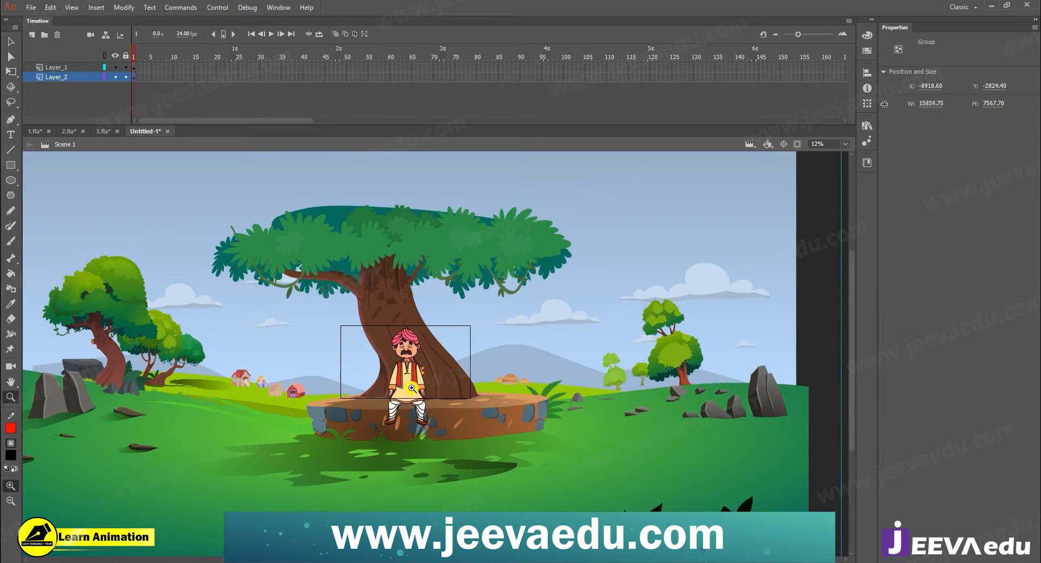
key(v)
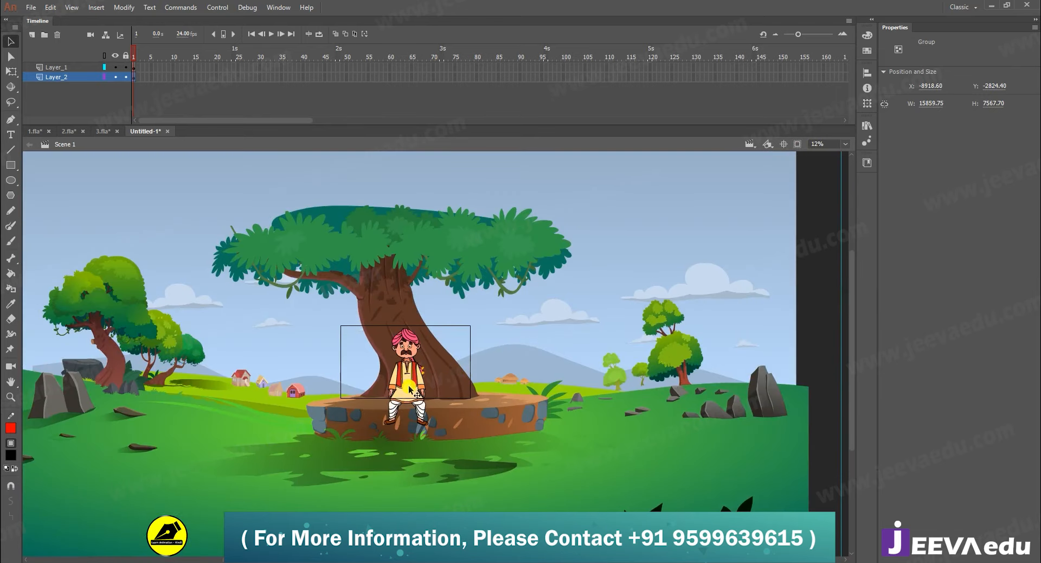
key(z)
click(411, 389)
click(464, 366)
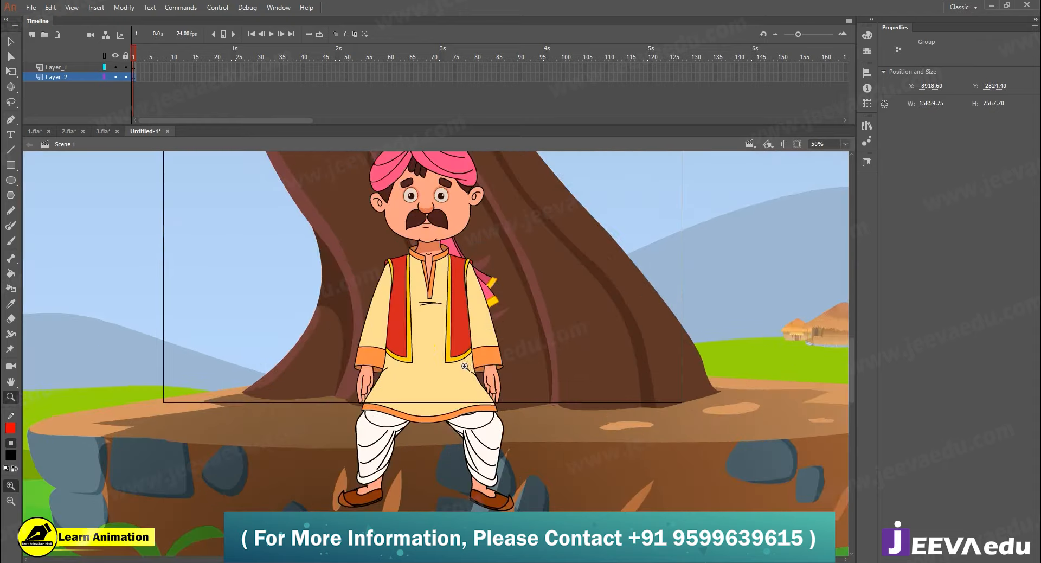
alt+click(429, 334)
key(v)
click(462, 315)
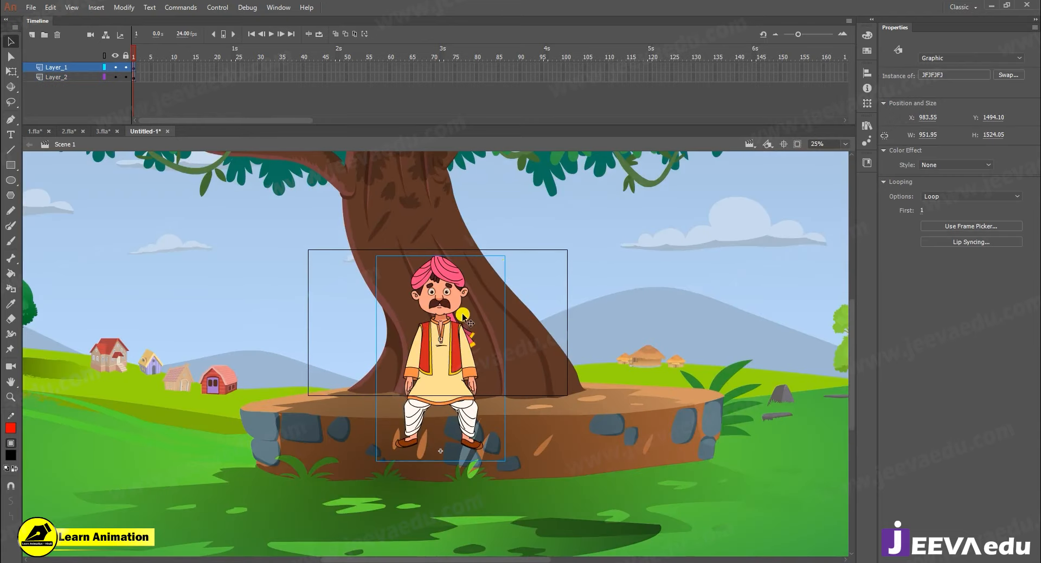
key(q)
drag(506, 255, 525, 230)
key(z)
alt+click(443, 363)
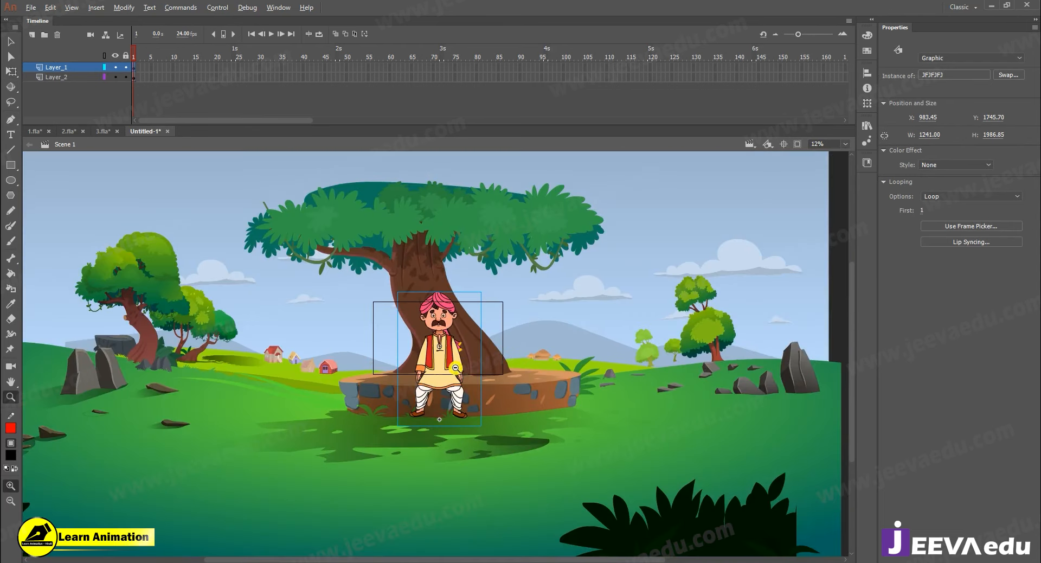
Scale the seated man to 95% with Scale and Rotate
key(ctrl+alt+s)
text(95)
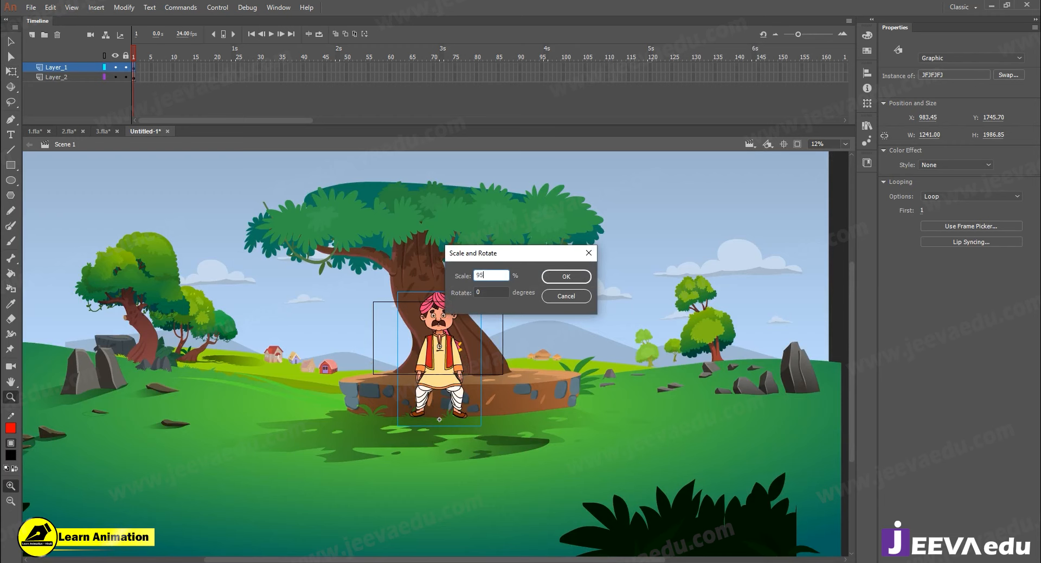
key(Return)
key(Down)
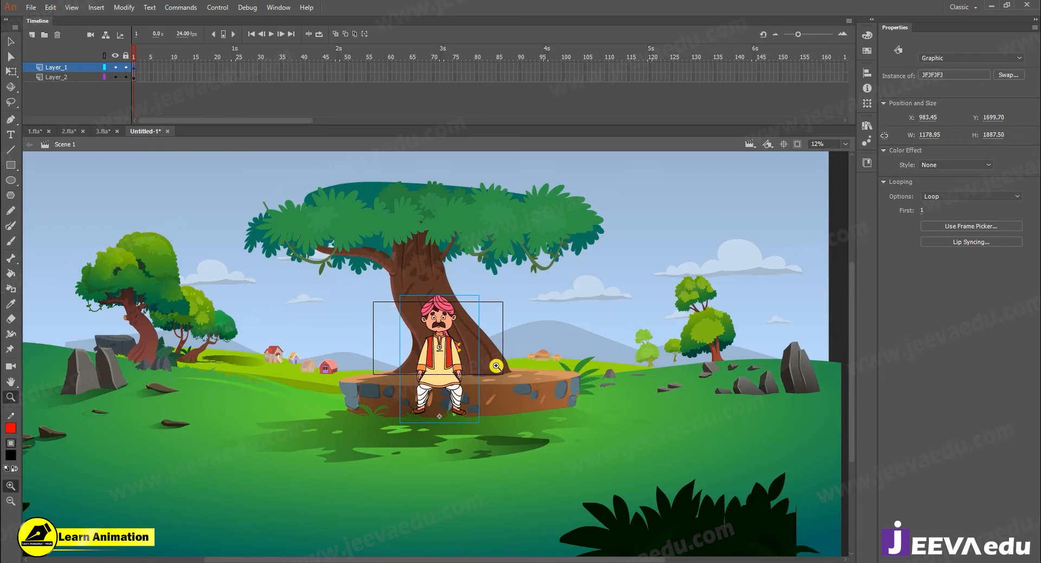
Clip the view to the stage and move the man and background down together until the whole turban is in frame
click(796, 145)
click(443, 298)
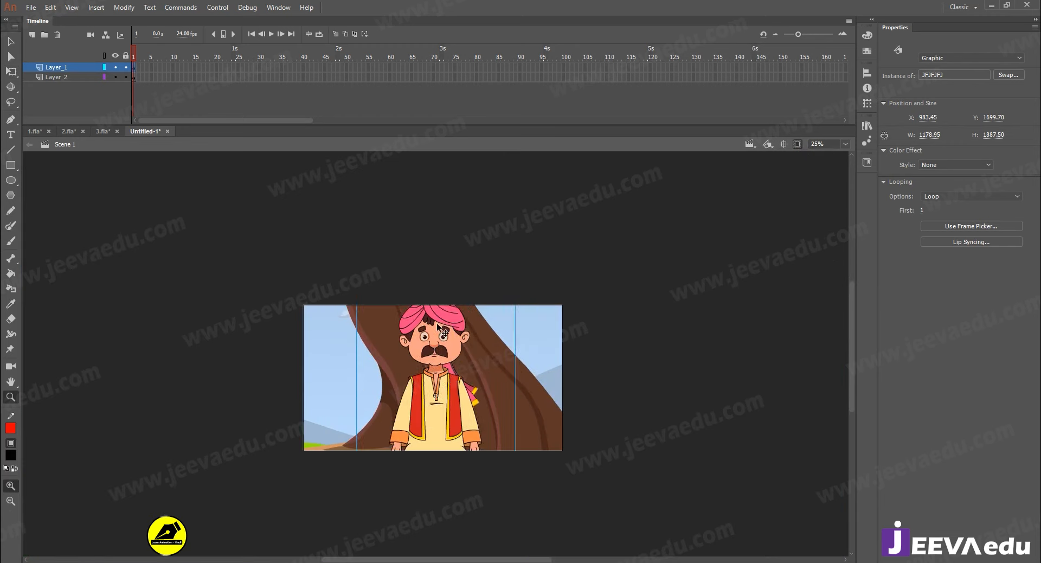
key(v)
click(465, 353)
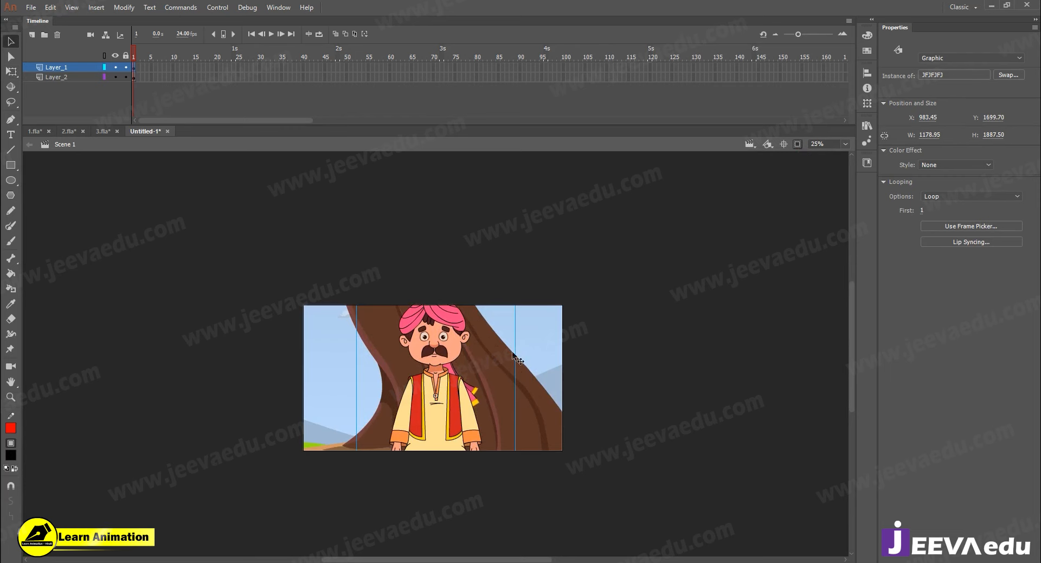
drag(457, 397, 459, 407)
Extend Layer_1 and Layer_2 with frames past frame 160 and return to frame 1
drag(189, 68, 409, 92)
key(F5)
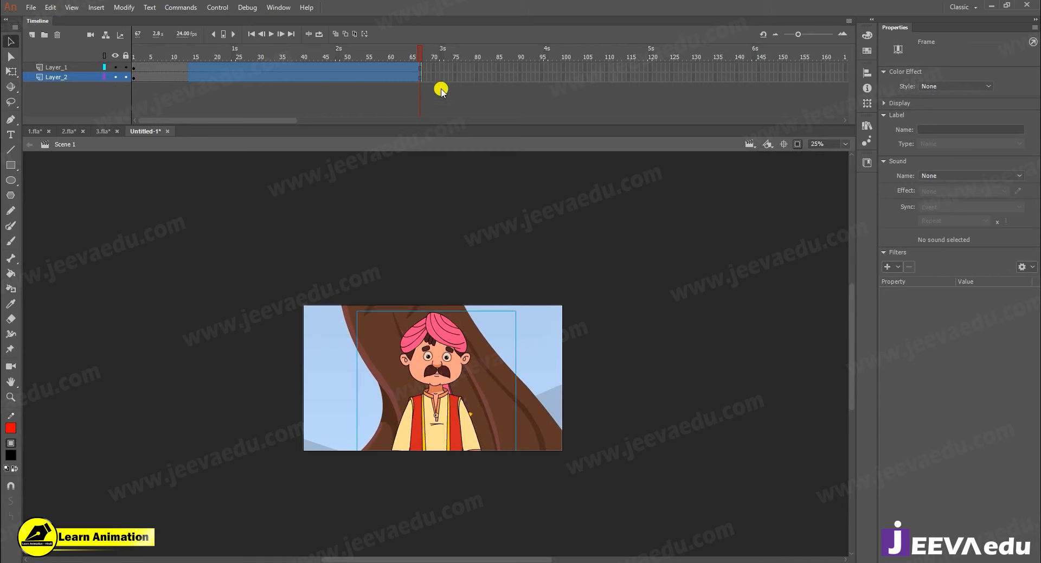
key(F5)
key(F5)
key(F5)
click(134, 57)
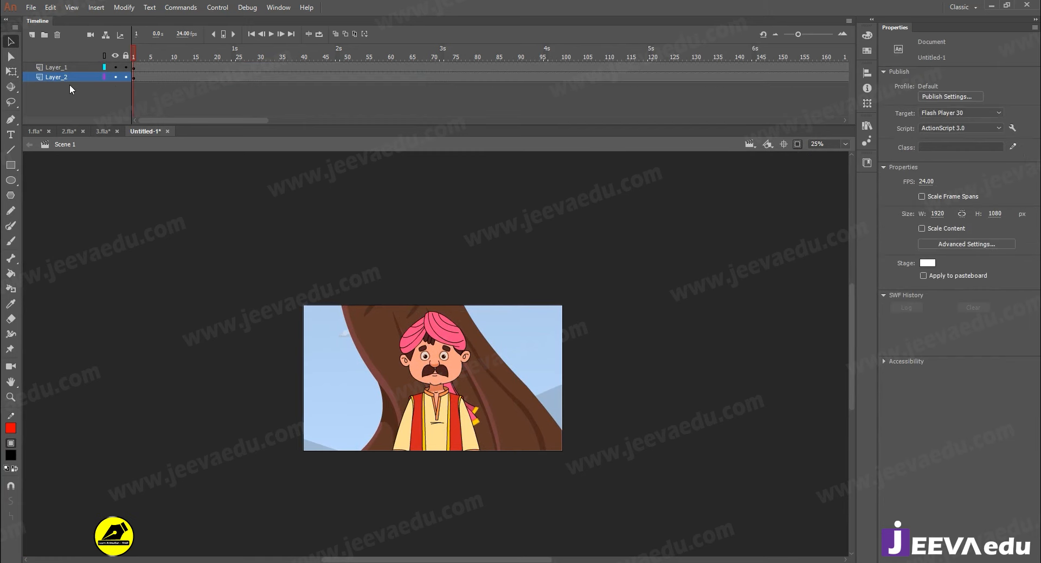
Show the artwork beyond the stage, select the man and background together, and convert them to a symbol
click(797, 144)
scroll(451, 325, down, 4)
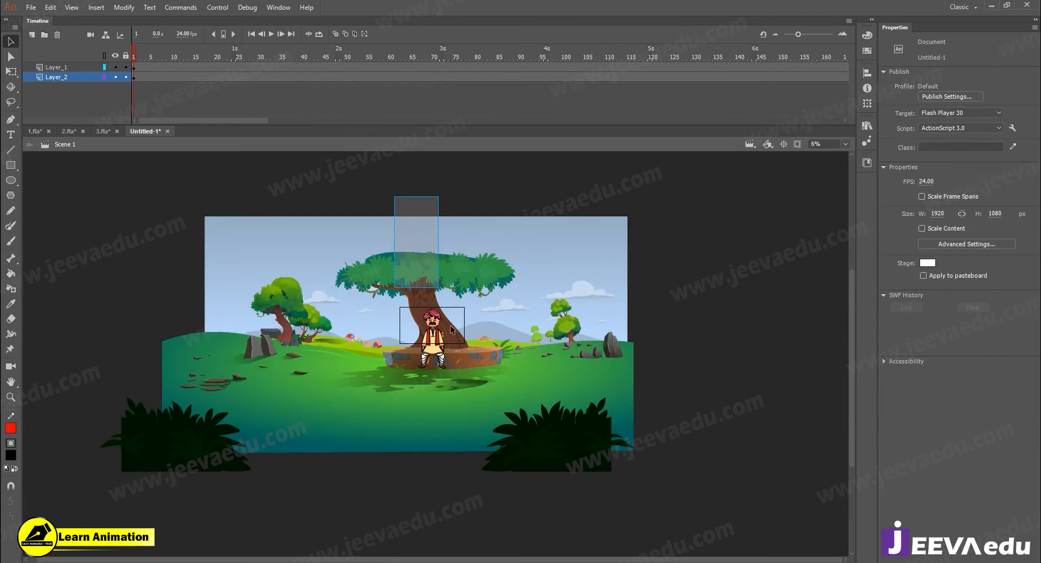
key(ctrl+a)
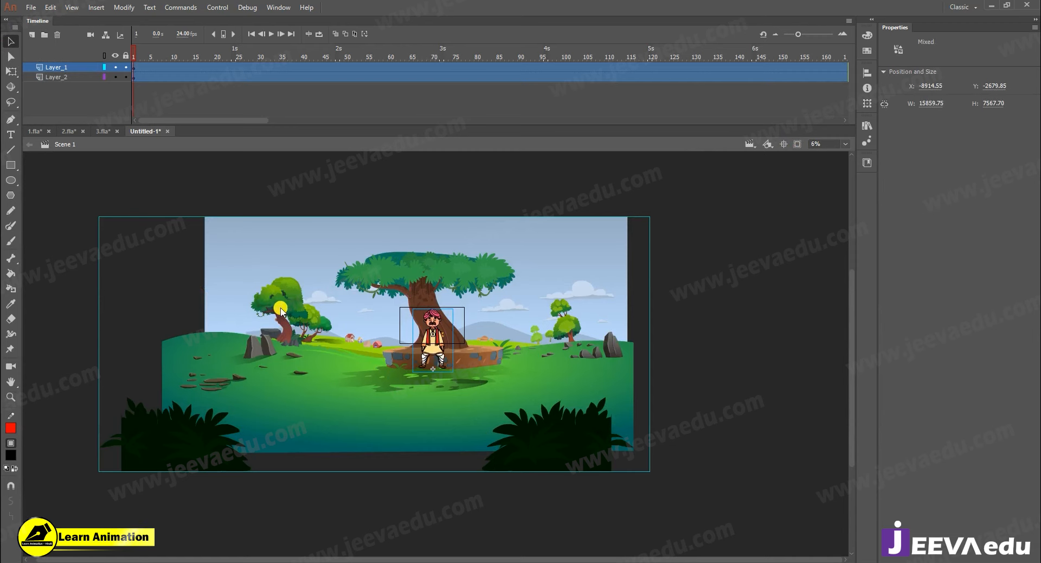
key(F8)
click(587, 135)
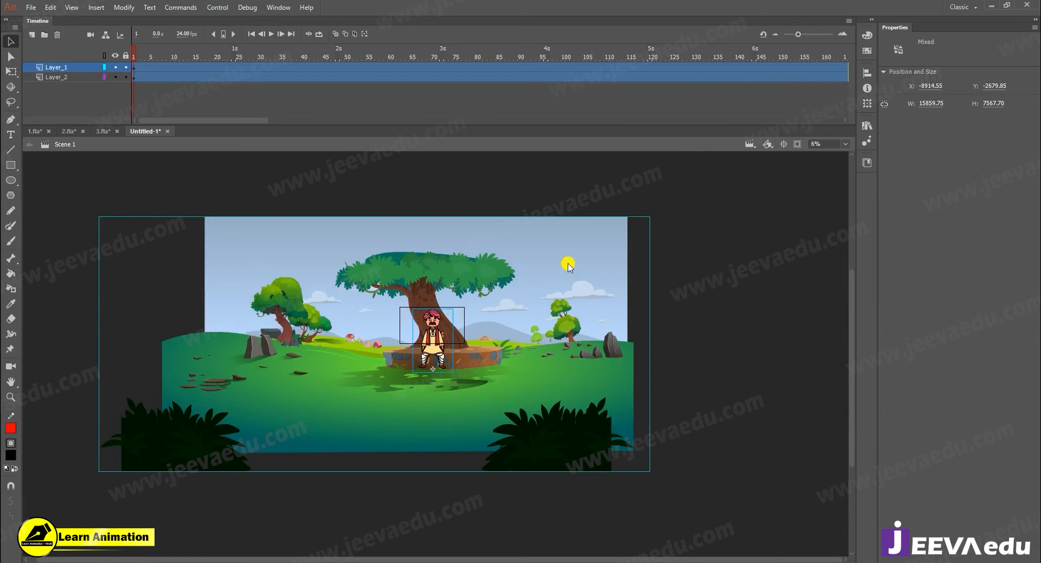
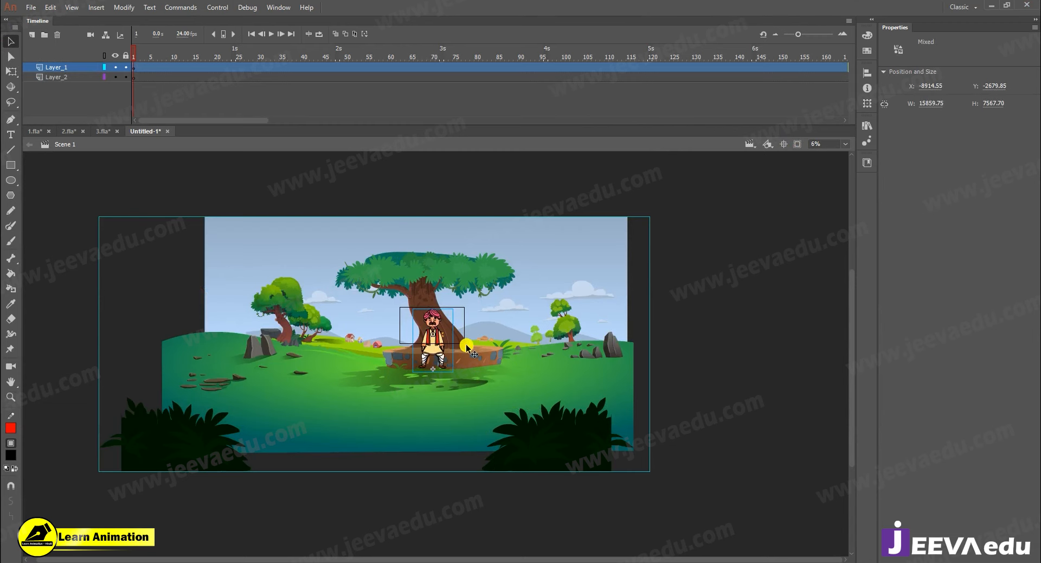
Delete Layer_2 from the main timeline
key(z)
click(422, 338)
key(v)
click(65, 77)
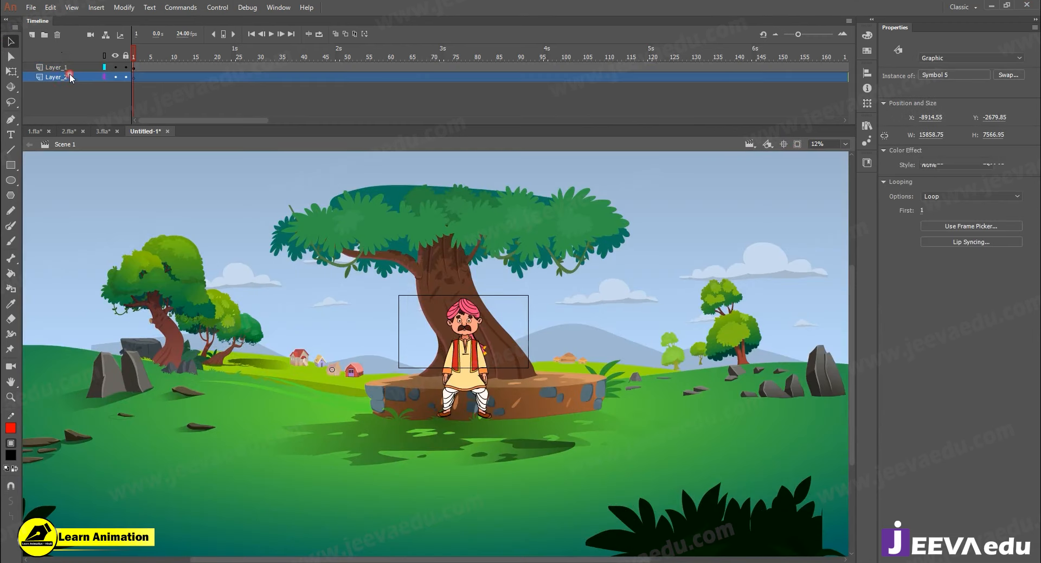
click(57, 35)
Enter the new scene symbol and distribute the man and background to separate layers
click(426, 319)
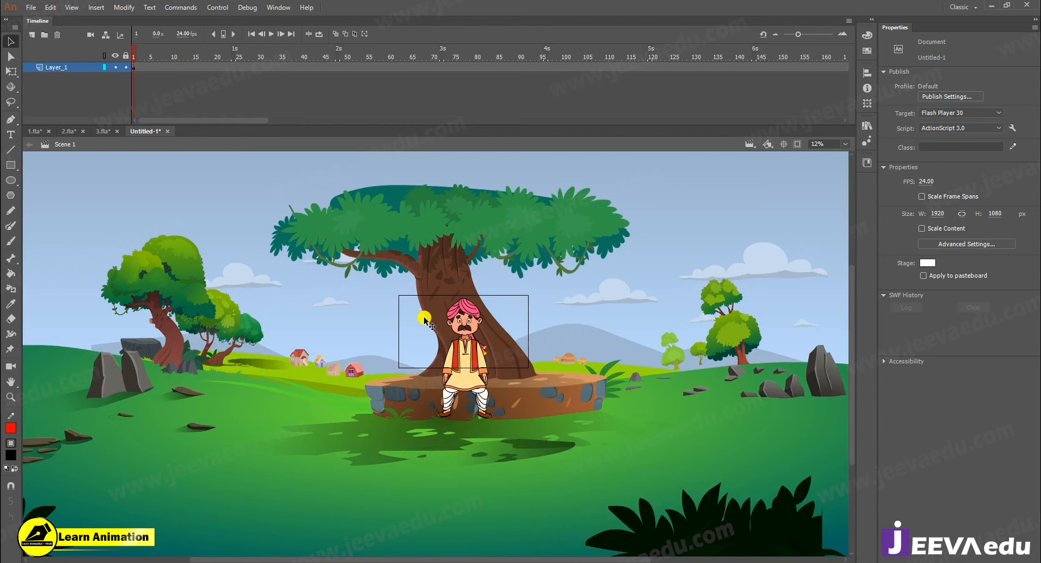
double_click(462, 347)
right_click(470, 356)
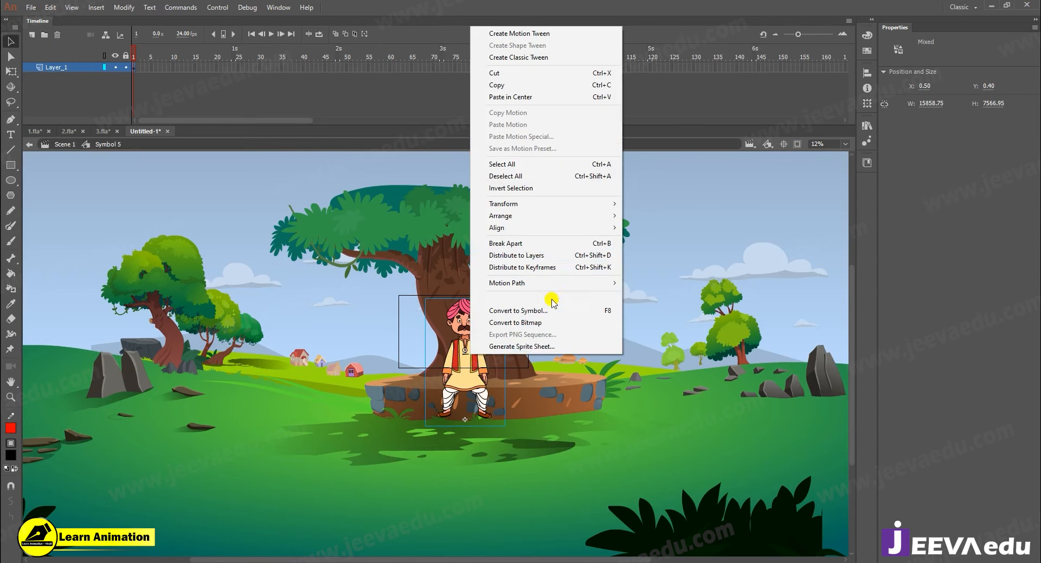
click(528, 256)
Extend the symbol's three layers with frames past frame 160 and delete its empty Layer_1
drag(154, 69, 483, 135)
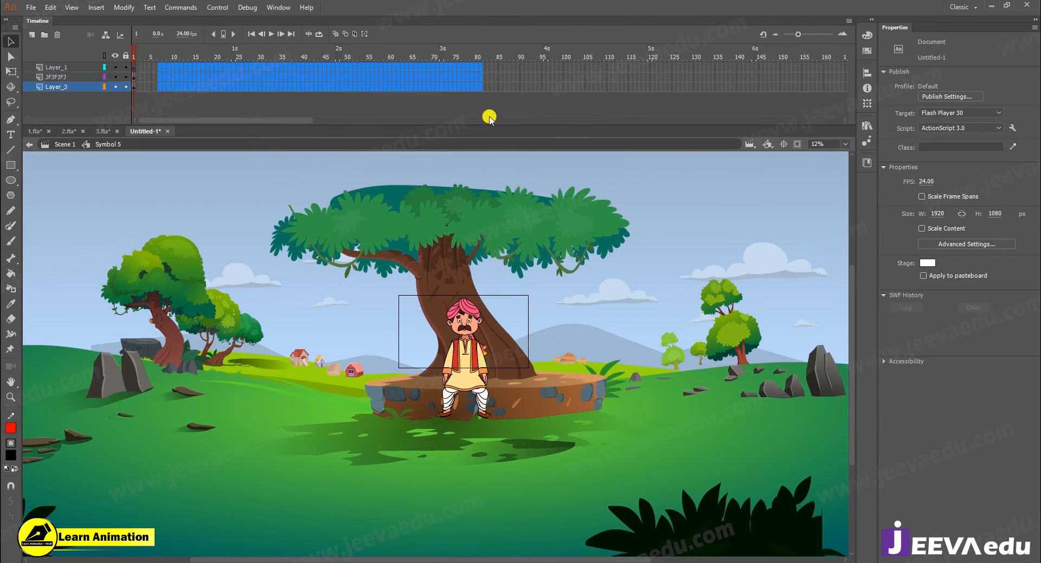
drag(409, 76, 242, 66)
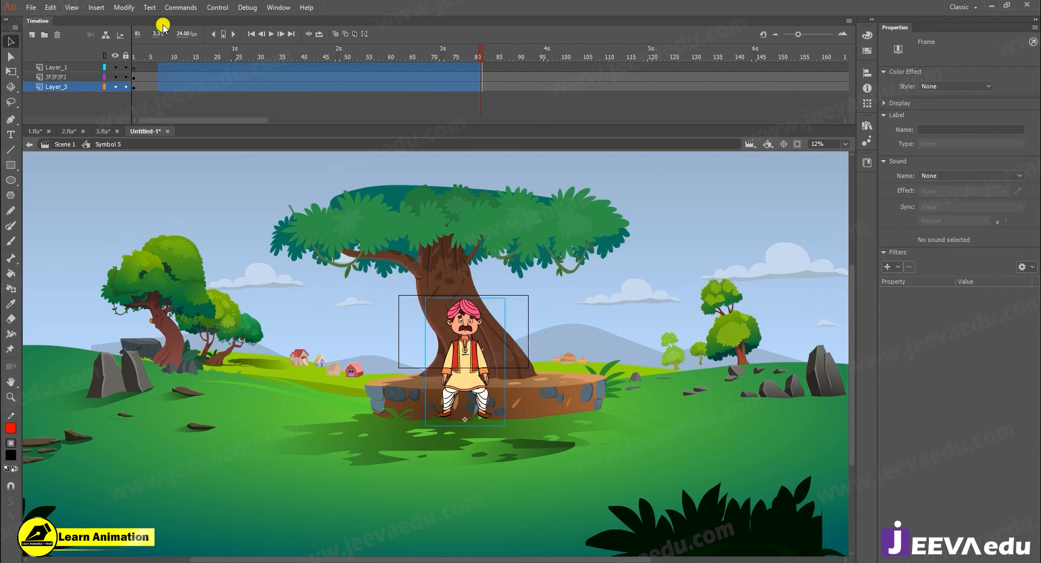
click(60, 68)
click(57, 34)
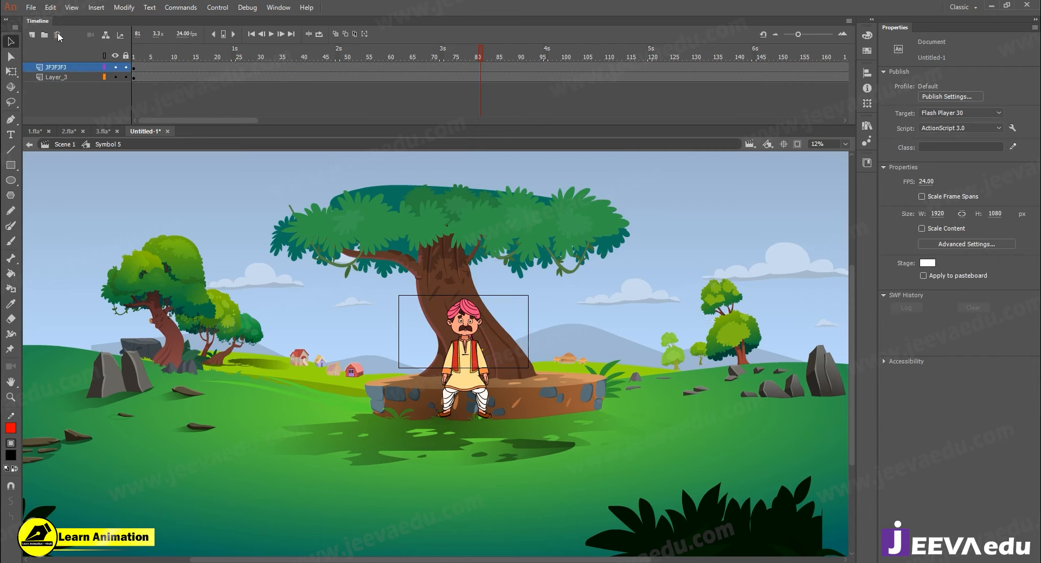
Convert the background group, nudged slightly down, to a graphic symbol and clip the artwork outside the stage
click(422, 407)
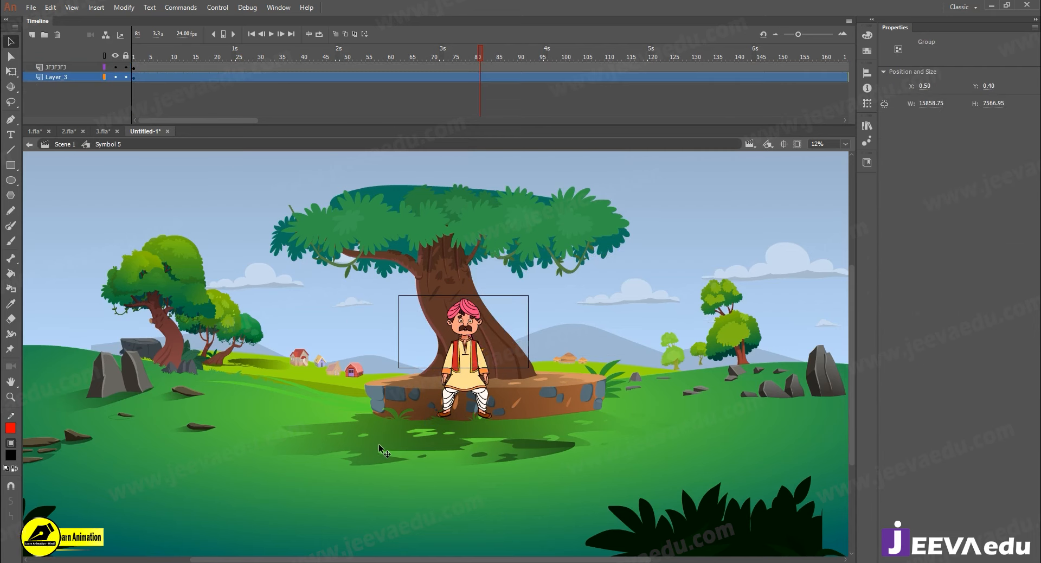
drag(378, 443, 382, 453)
key(z)
alt+click(414, 405)
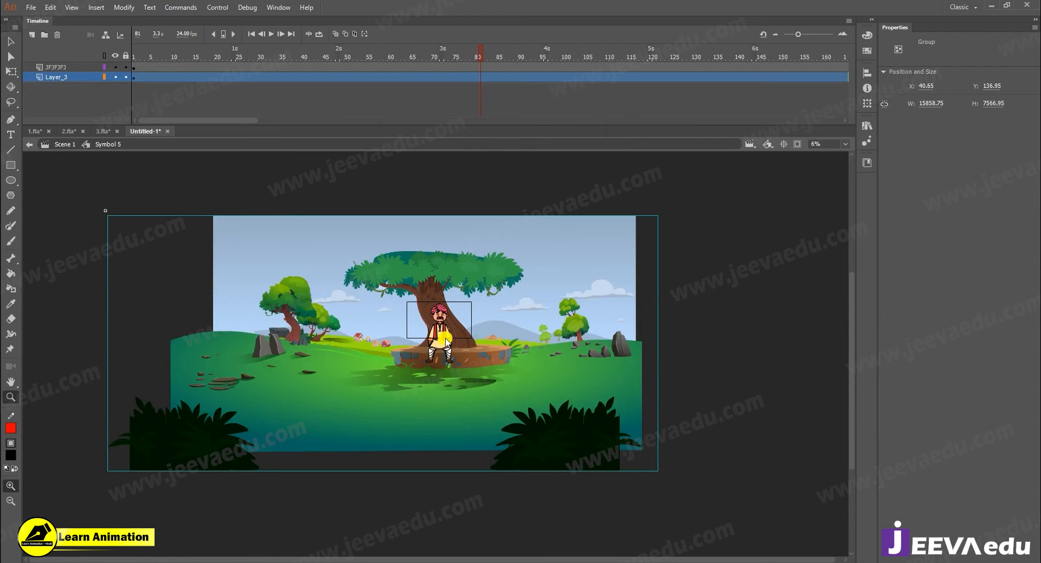
click(797, 144)
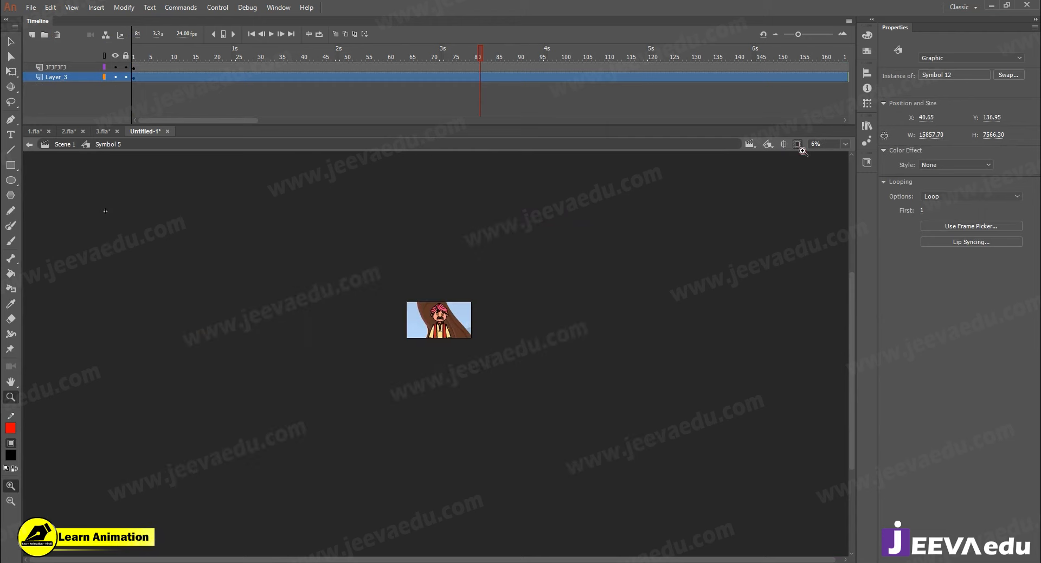
click(440, 327)
click(439, 327)
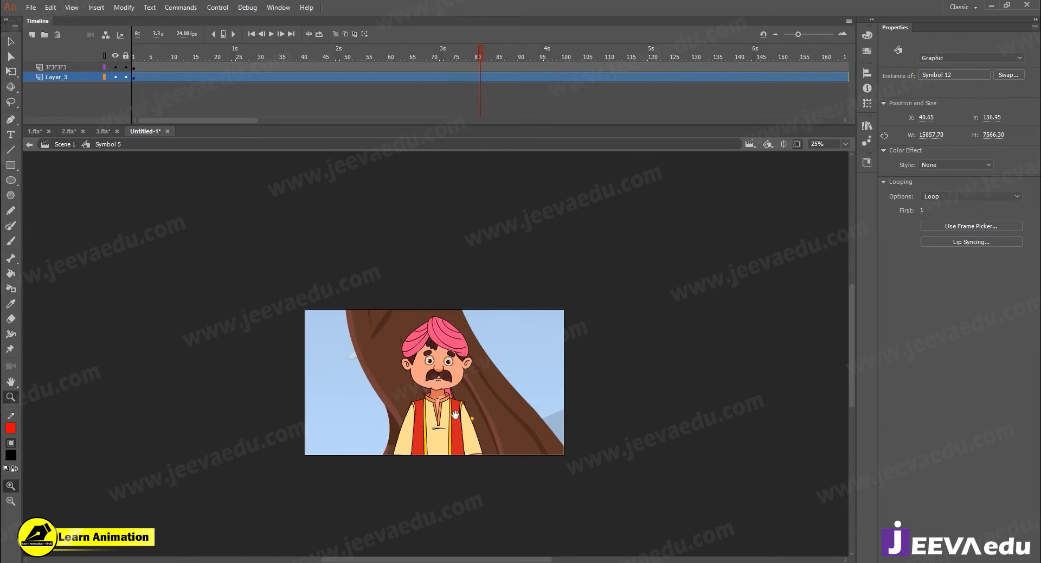
Move the audio layer Layer_2 out of the man's symbol to the top of the scene symbol's layers
click(64, 105)
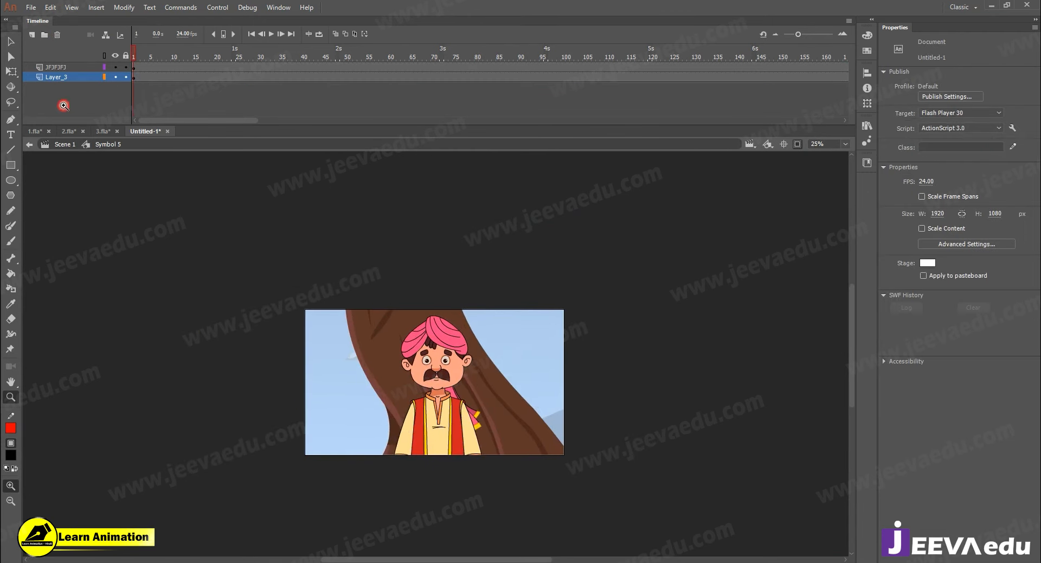
click(443, 372)
key(v)
double_click(425, 374)
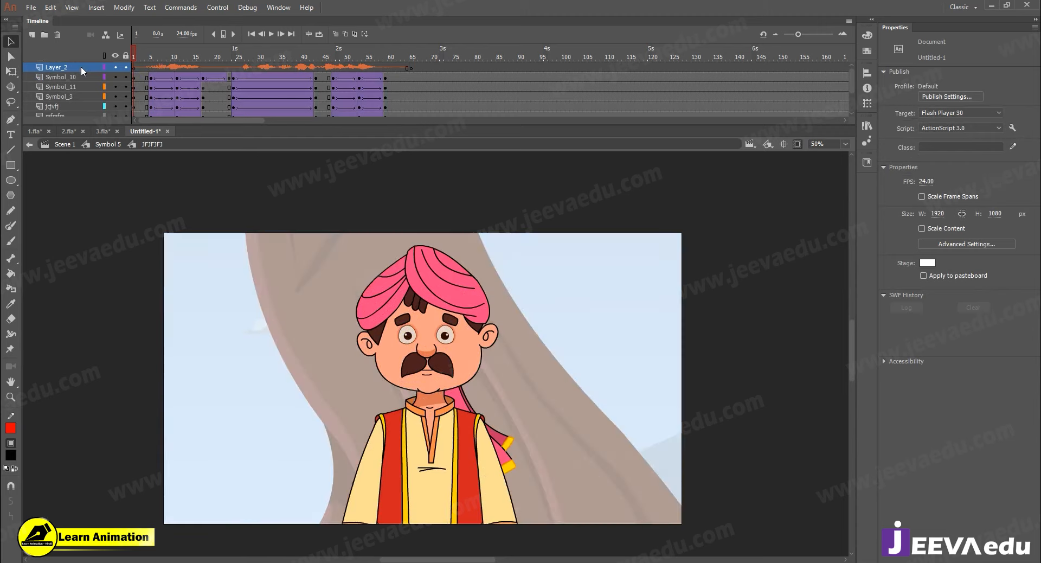
right_click(80, 67)
click(118, 153)
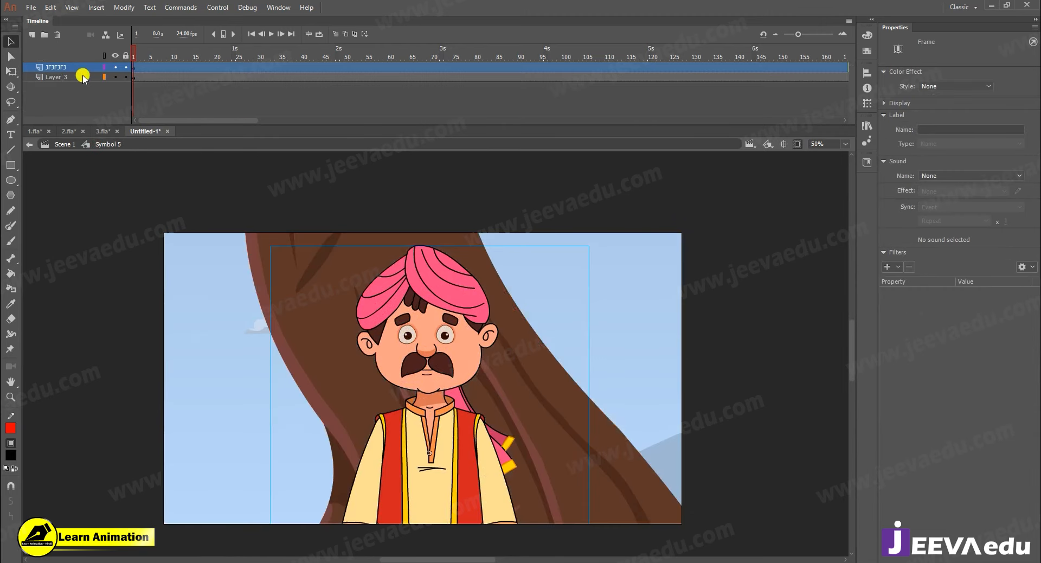
right_click(81, 67)
click(120, 176)
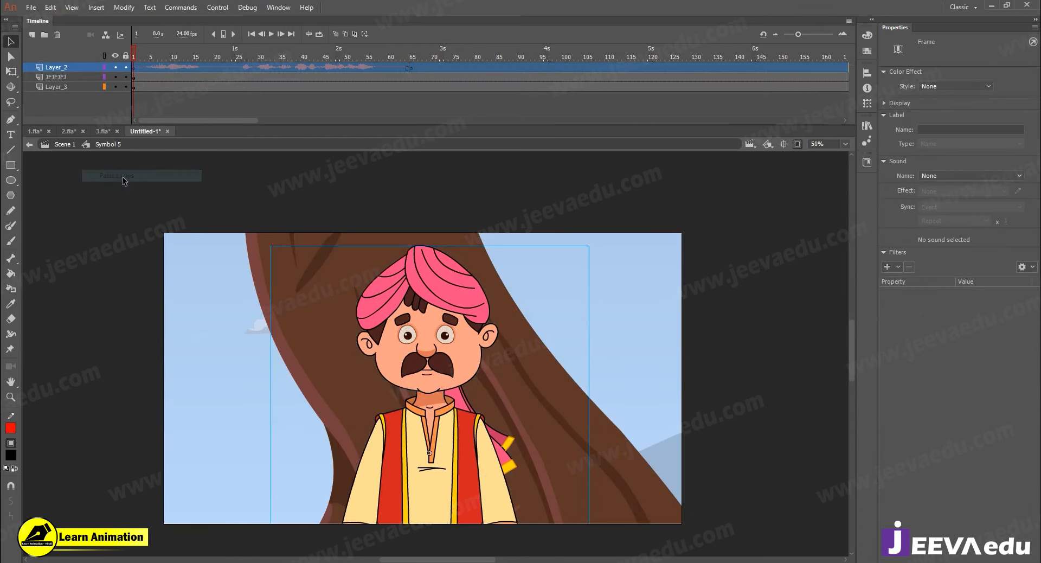
Play the shot with its audio and check the reference animation in 1.fla from the start to frame 70
key(Return)
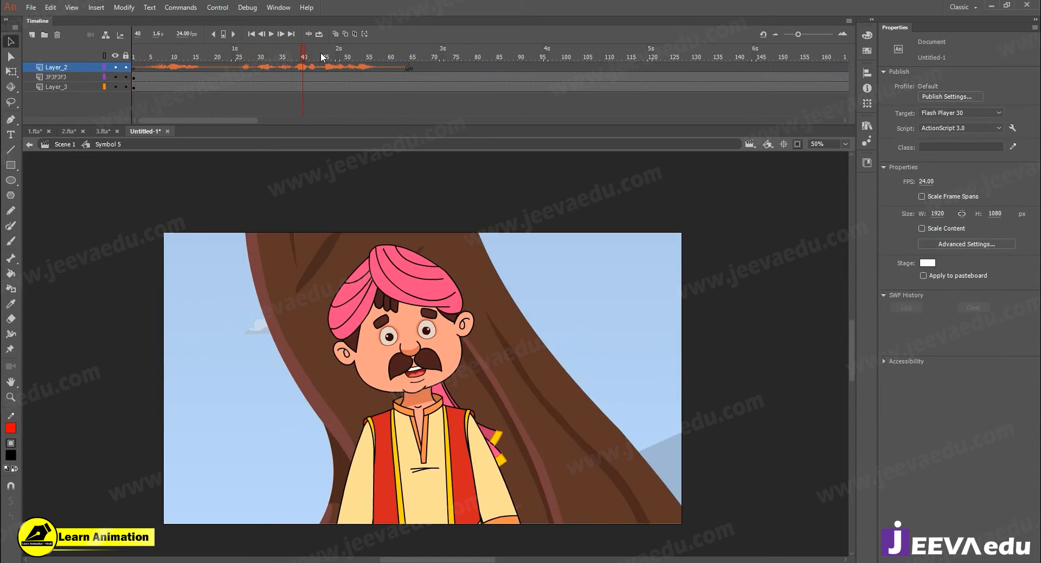
click(34, 131)
drag(153, 57, 434, 76)
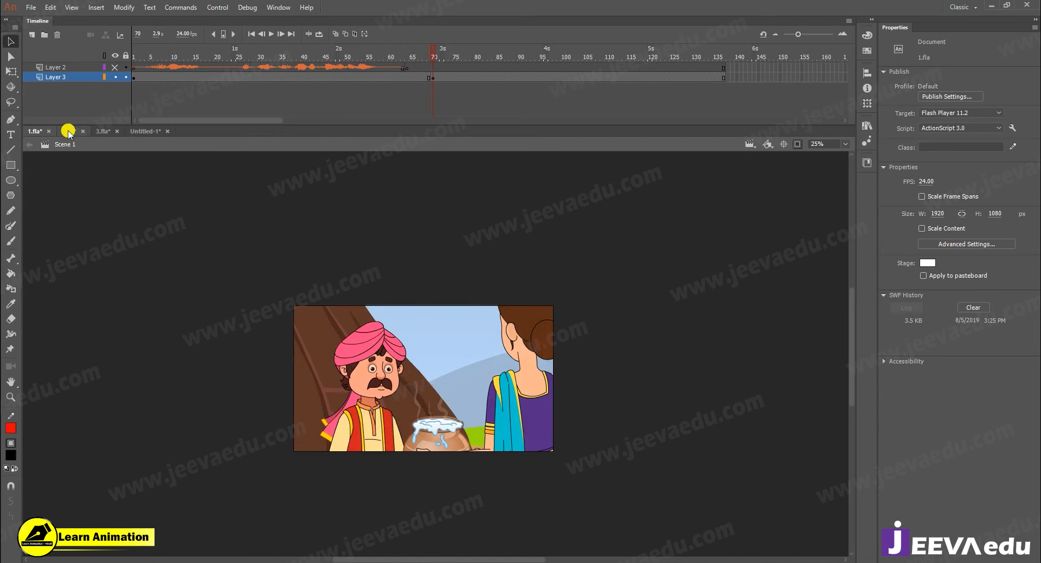
click(136, 132)
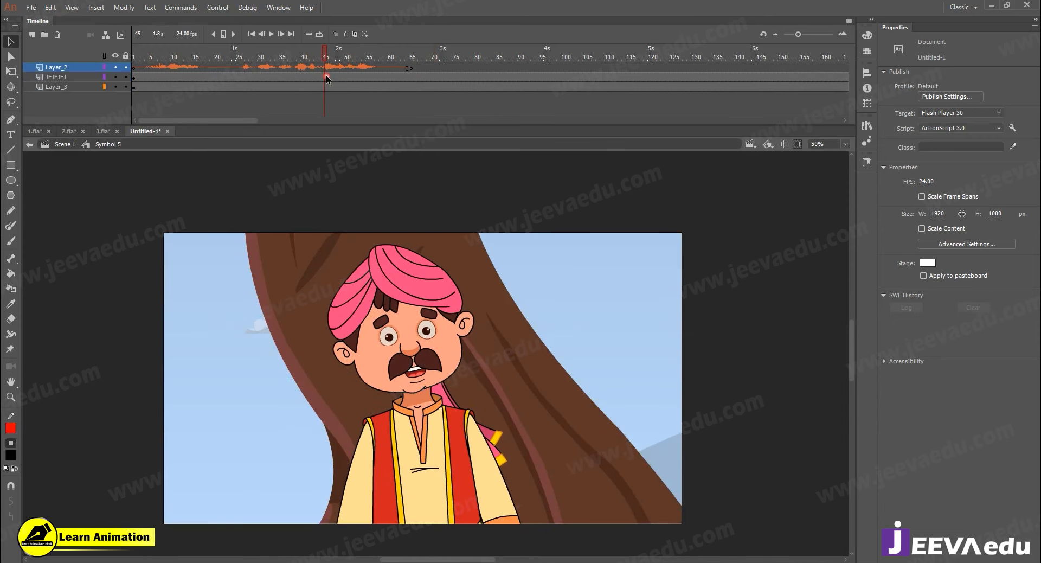
Try scaling the man and background together by 150% on frame 1
click(256, 87)
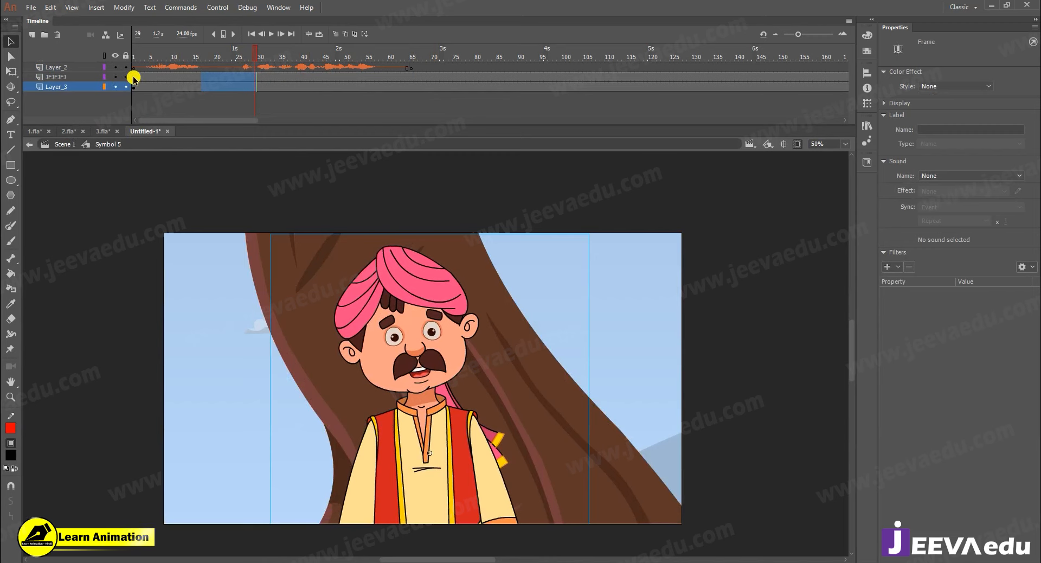
click(134, 87)
key(ctrl+alt+s)
text(15)
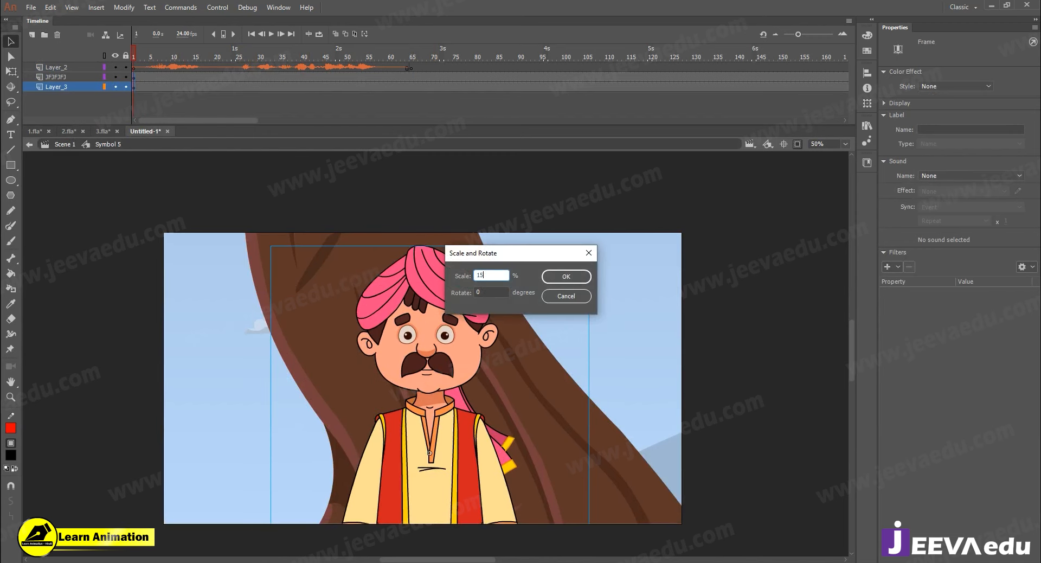
text(0)
key(Return)
key(ctrl+z)
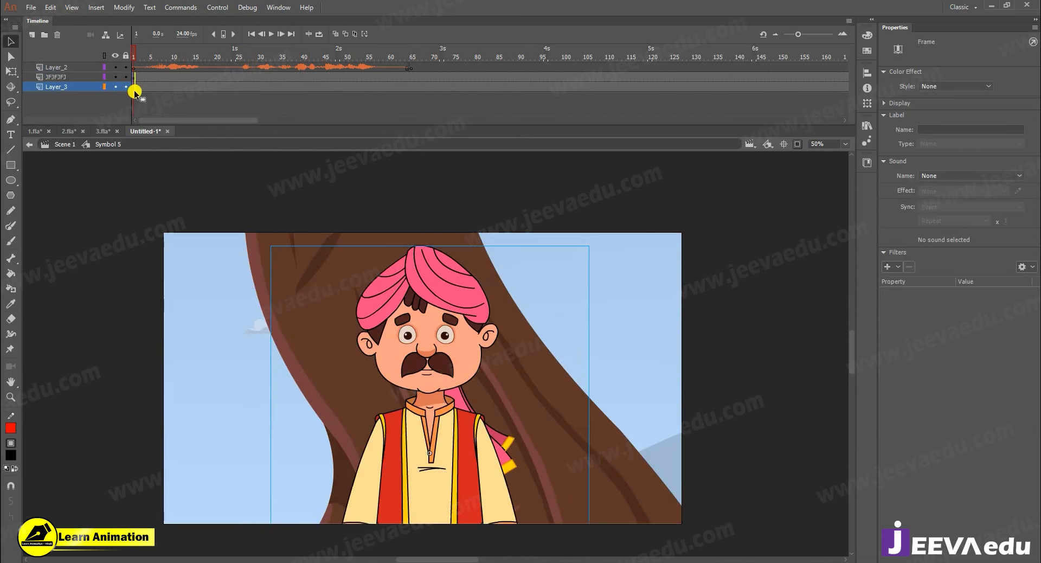
Scale the man and background on frame 1 by 115% and reposition them so the man's head and chest fill the stage
key(ctrl+alt+s)
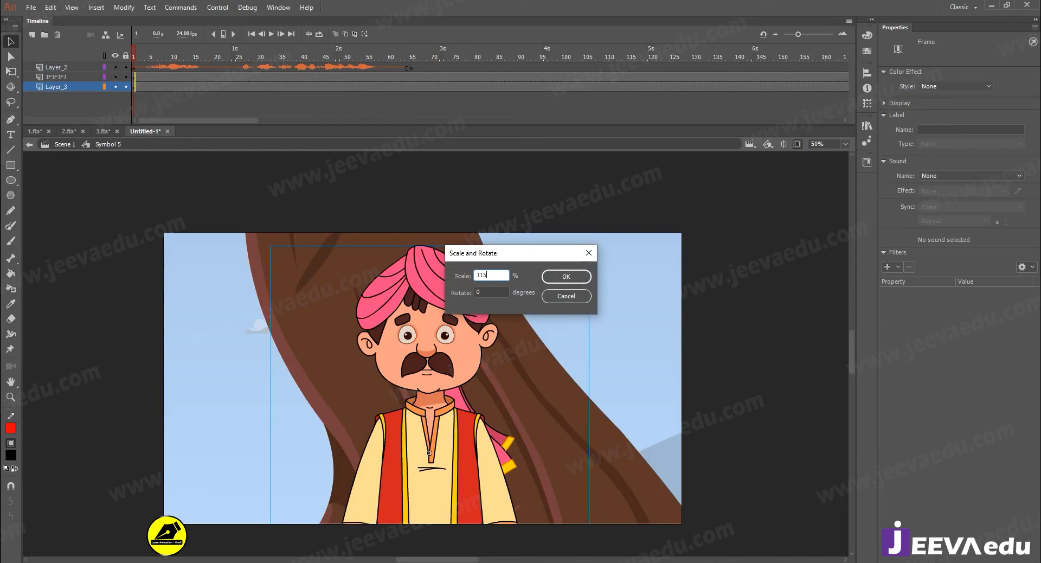
key(Return)
click(469, 301)
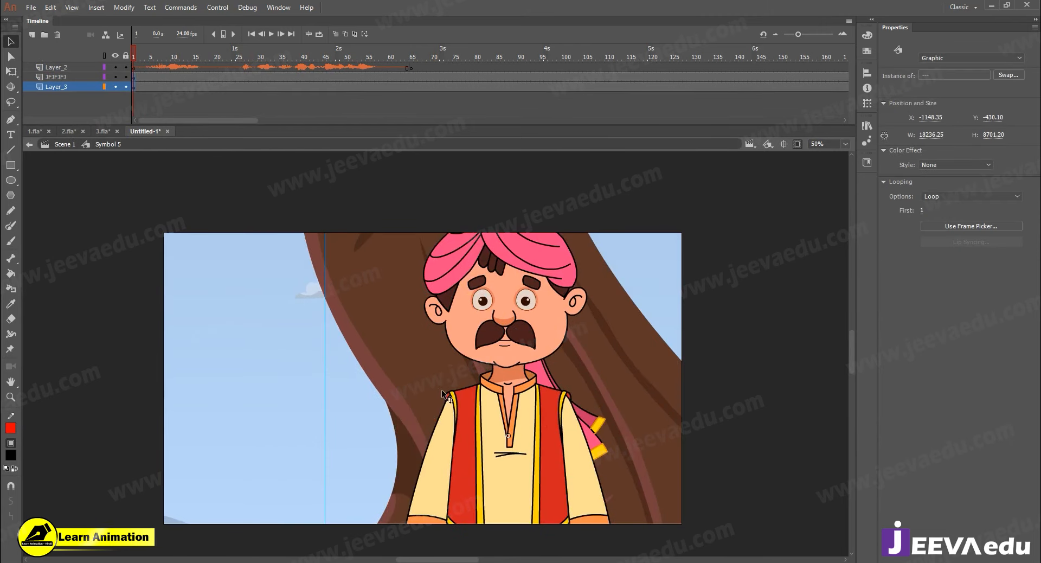
drag(469, 302, 425, 377)
Insert keyframes at frame 59, where the spoken line ends, on the man and background layers and delete the man there
key(Return)
key(Return)
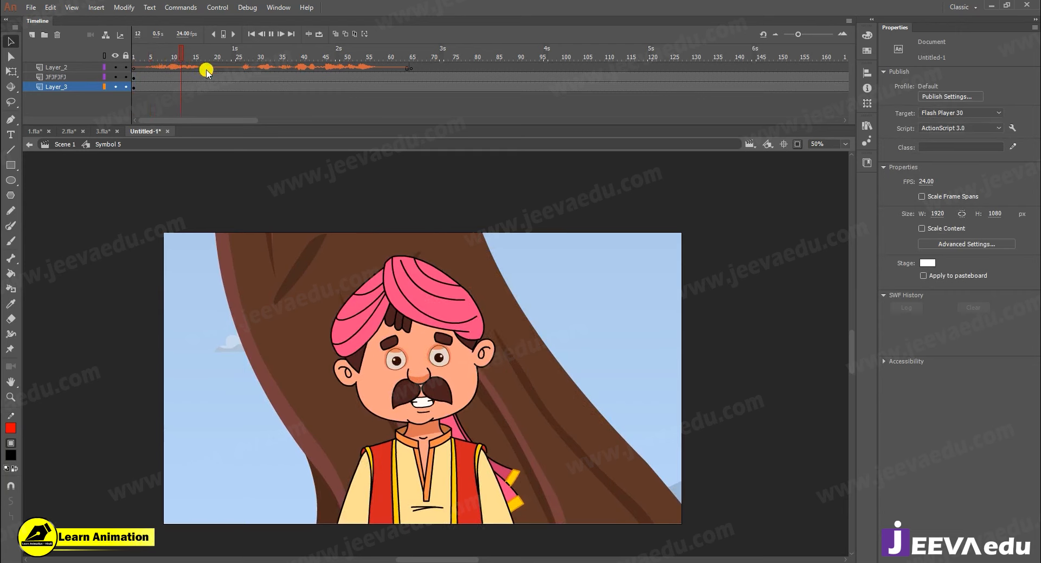
key(Return)
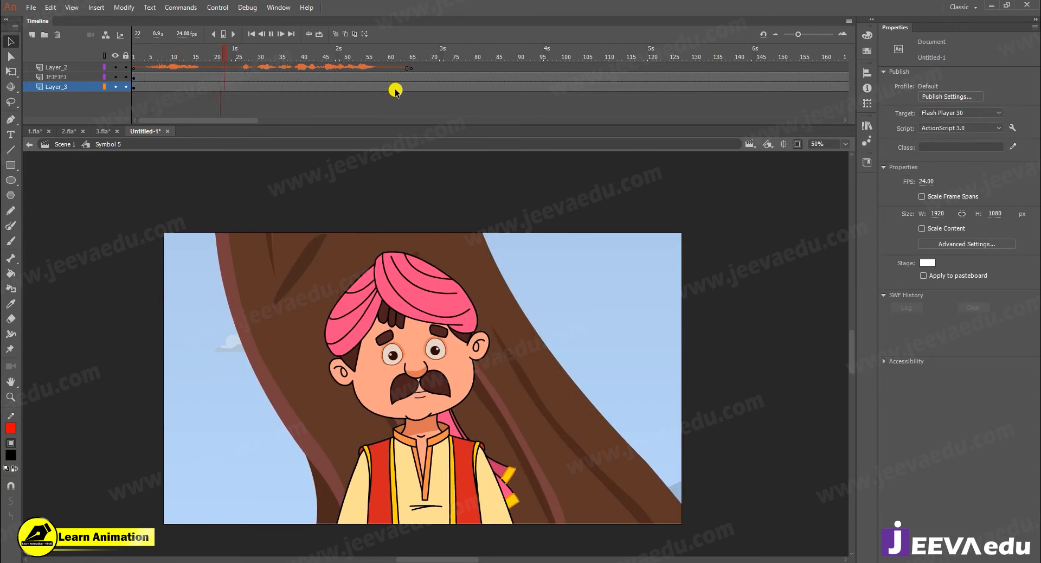
key(Return)
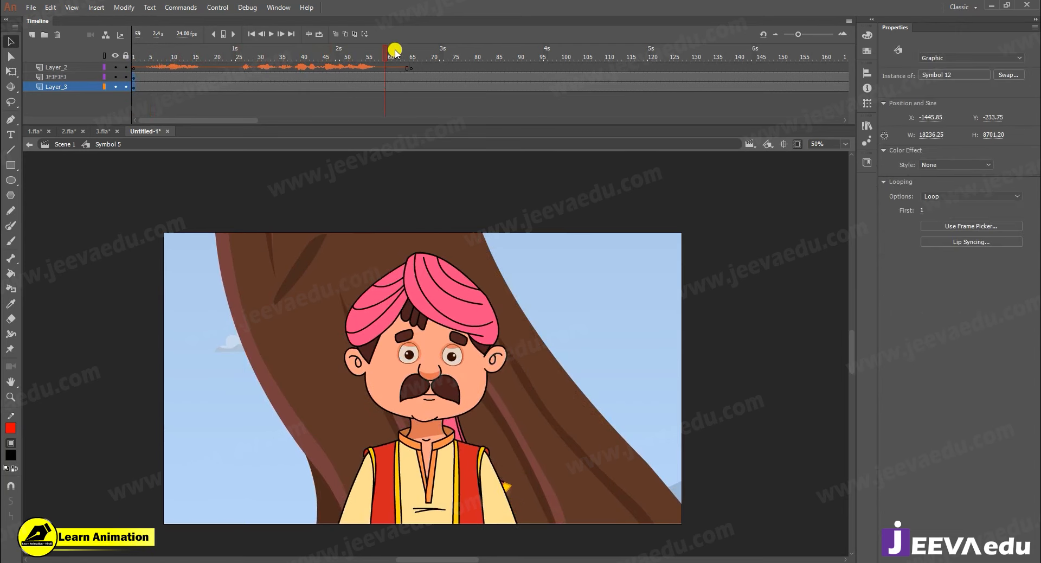
key(Return)
click(383, 80)
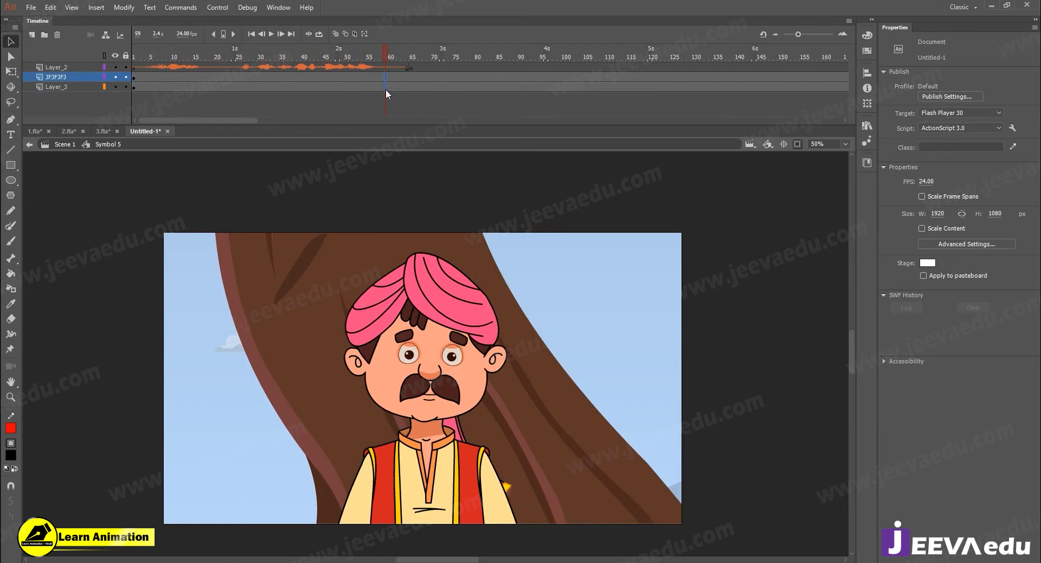
click(386, 89)
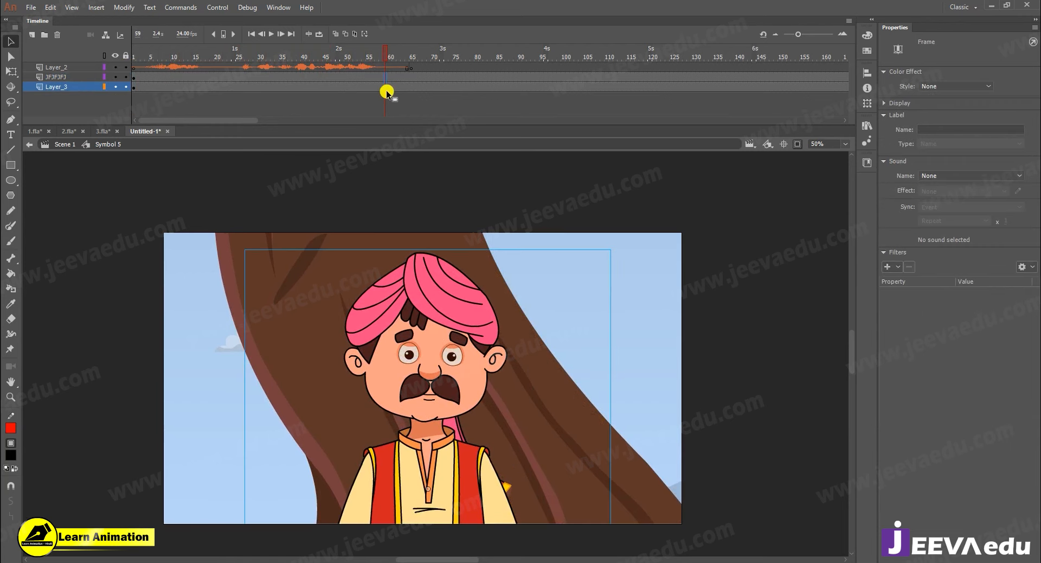
mouse_move(388, 95)
mouse_down()
mouse_move(390, 77)
mouse_move(381, 80)
mouse_up()
click(381, 77)
click(386, 78)
key(Delete)
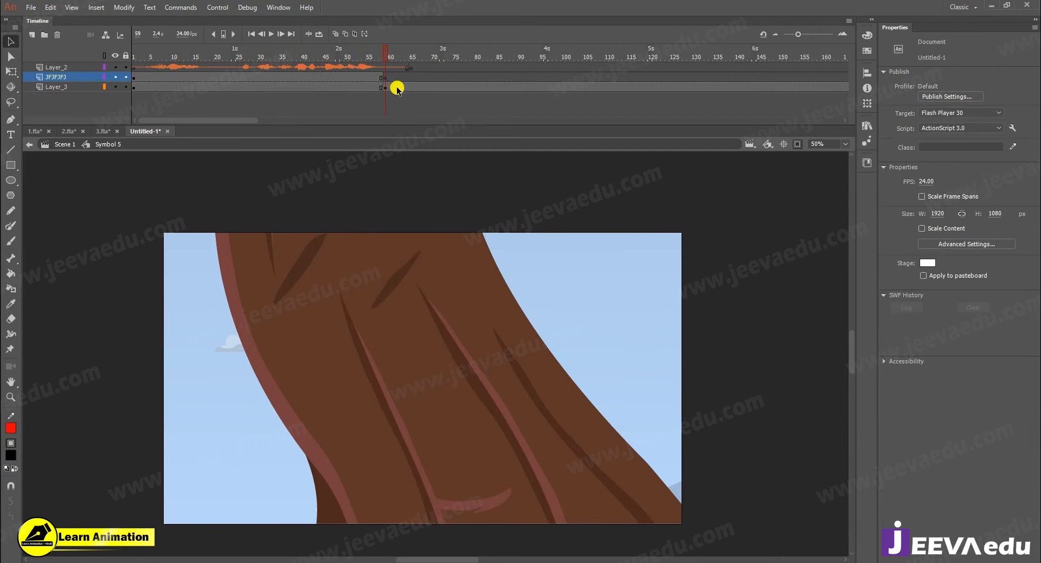
Scale the background at frame 59 by 95% and shift it so the trunk fills the left side with sky and hill beside it
click(386, 88)
drag(470, 353, 289, 426)
key(ctrl+alt+s)
text(8)
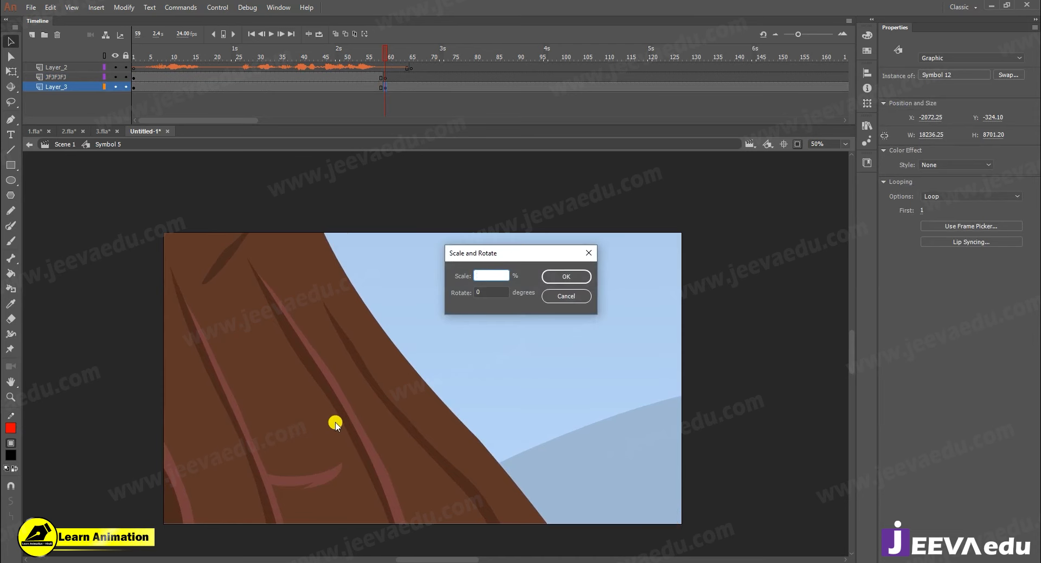
text(95)
key(Return)
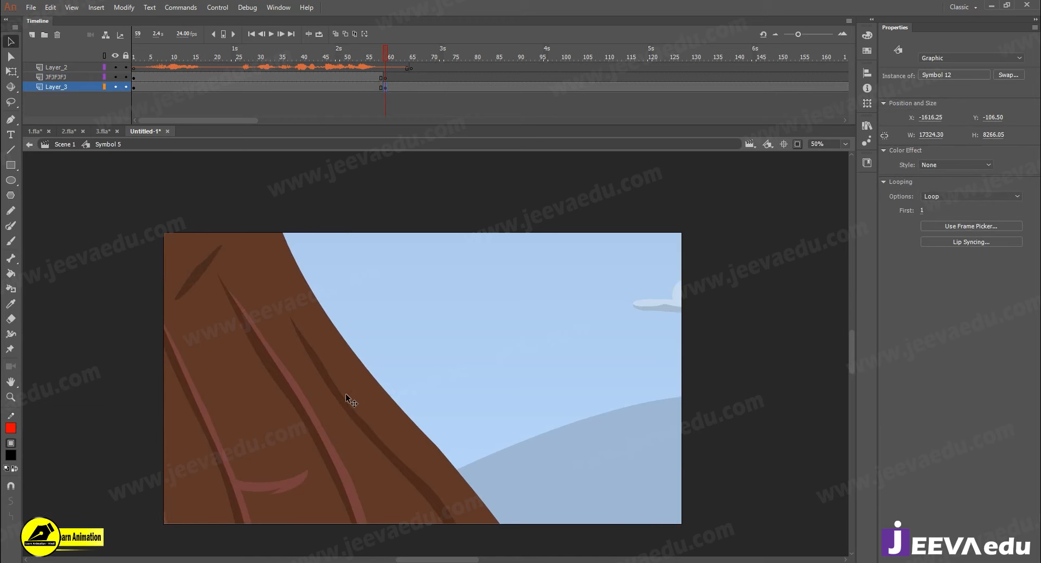
drag(335, 443, 349, 407)
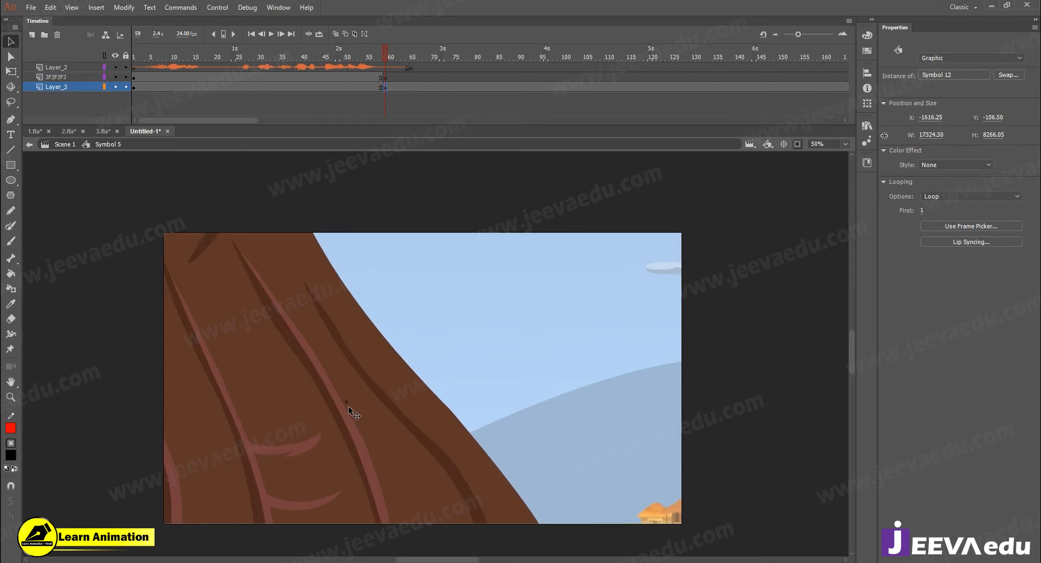
Copy the three-quarter-view turbaned man from frame 1 of 3.fla into frame 59 of the man's layer, putting duplicate items into a folder
click(386, 77)
click(101, 134)
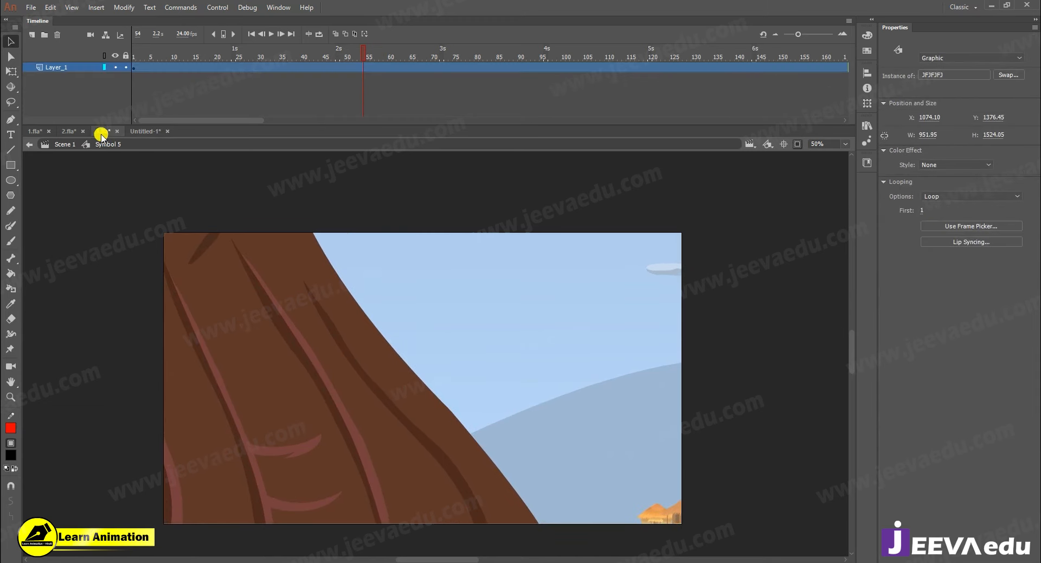
click(366, 384)
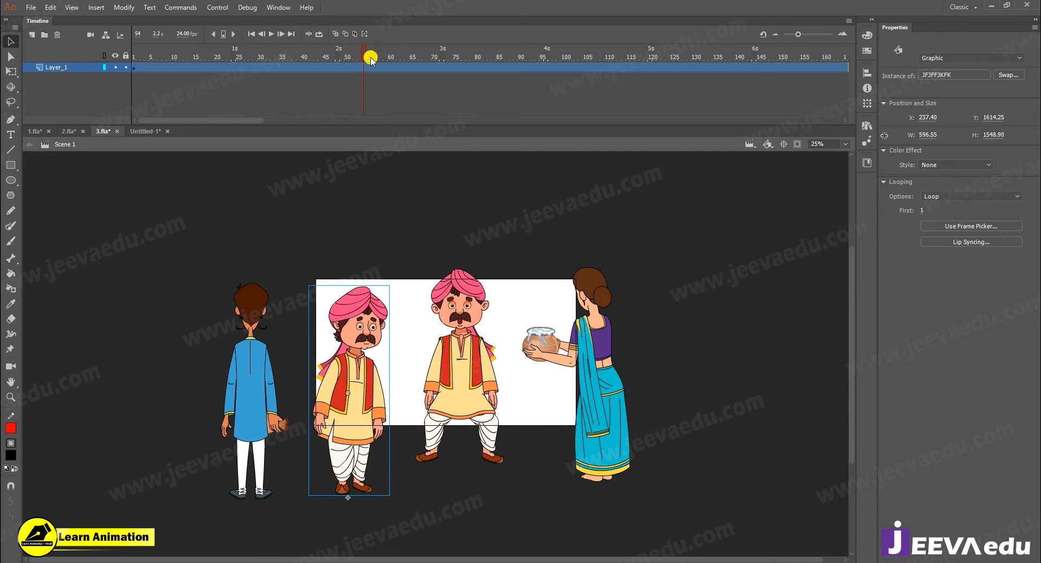
click(133, 67)
click(341, 372)
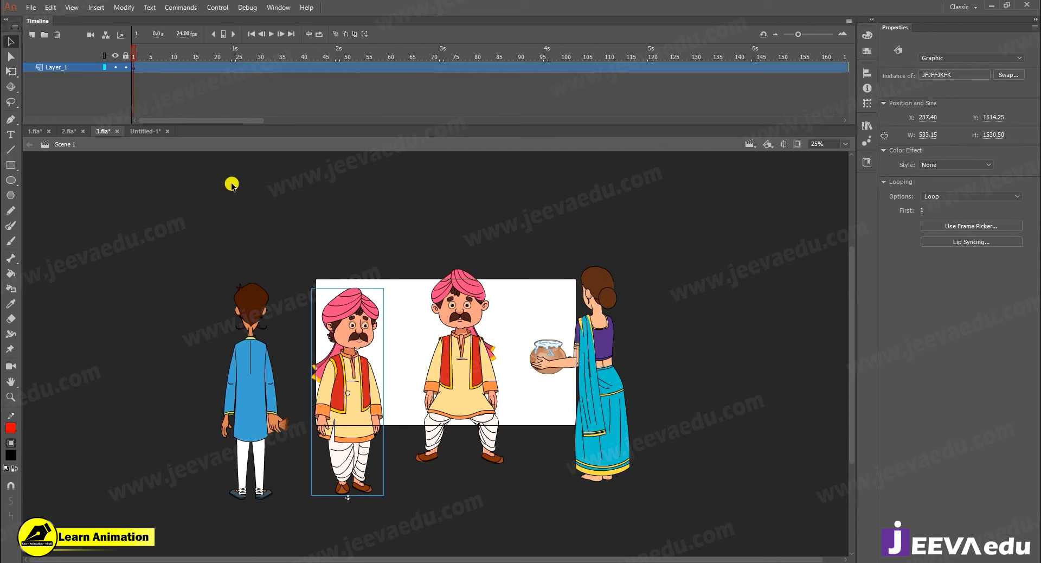
click(146, 131)
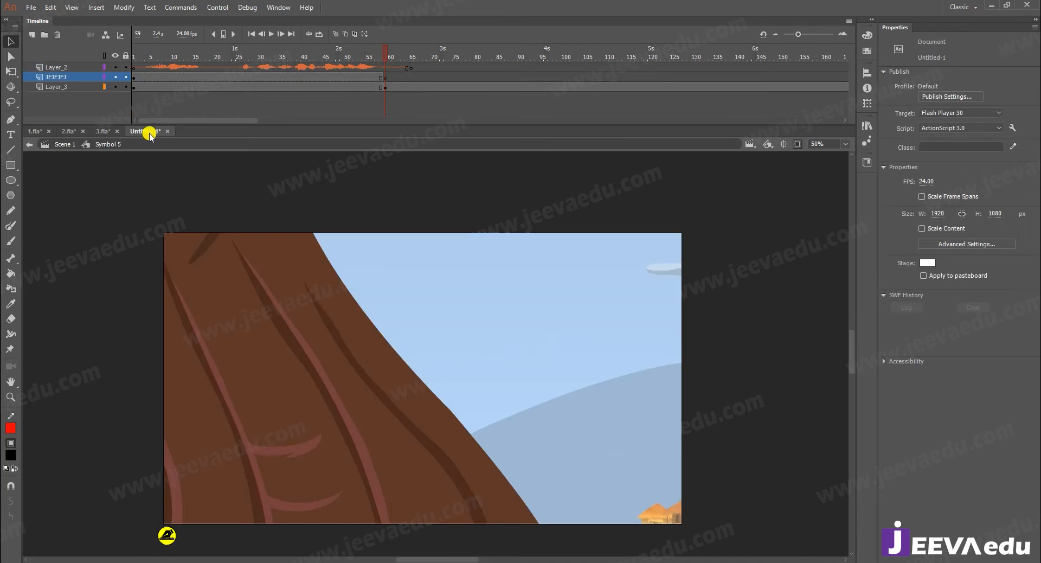
click(386, 78)
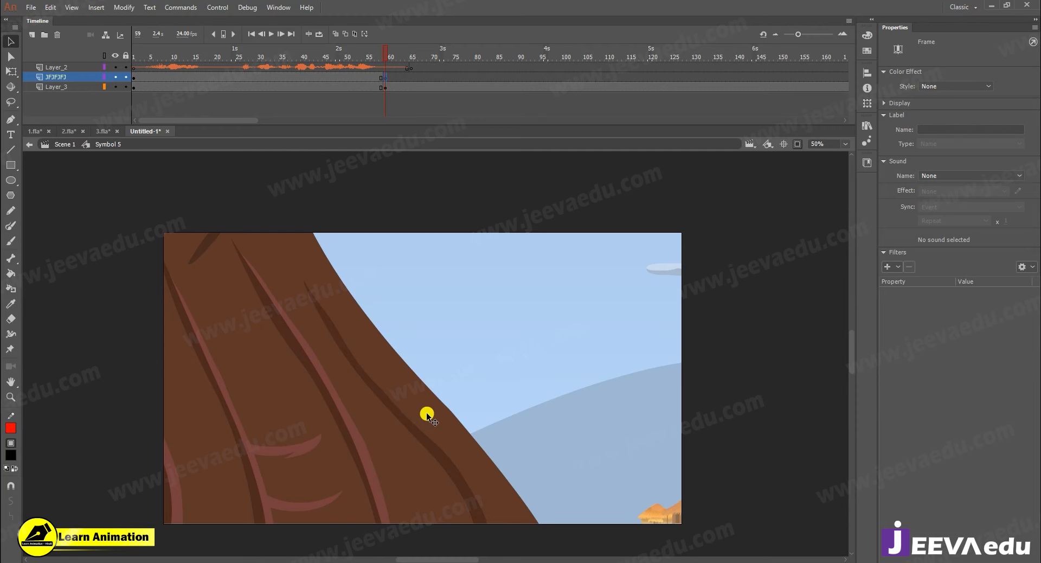
key(ctrl+v)
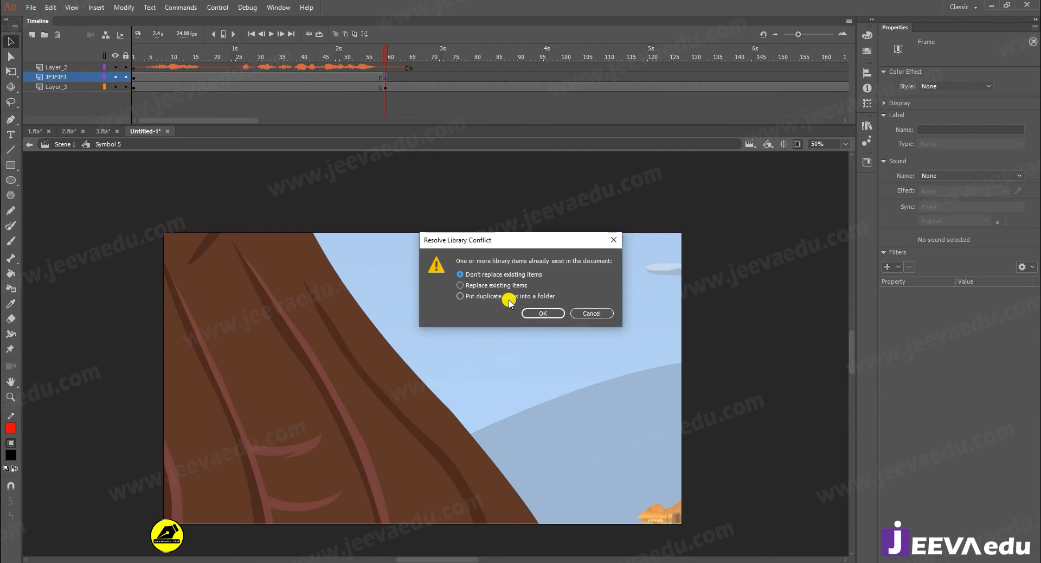
click(508, 297)
click(542, 314)
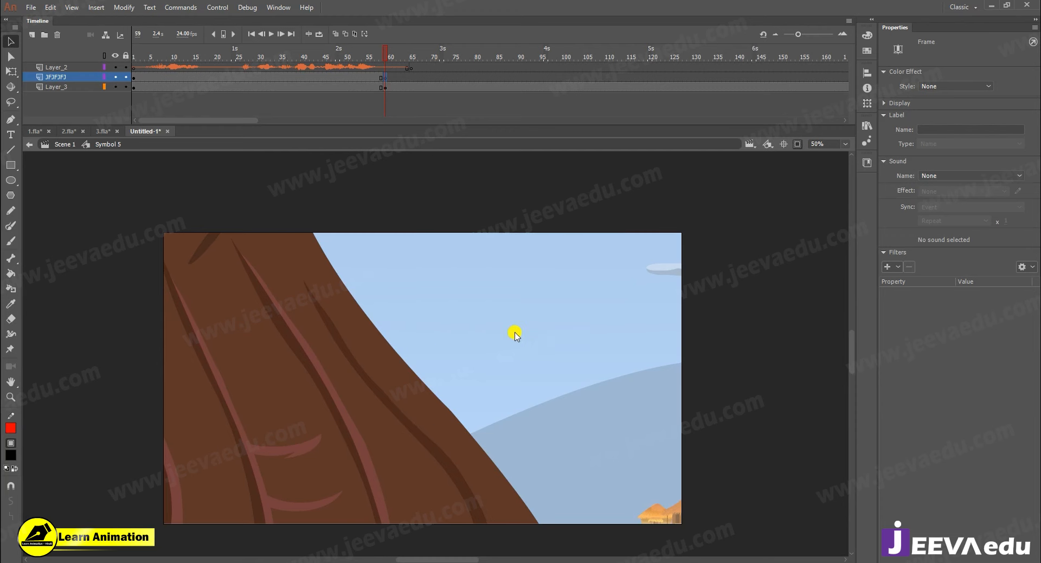
Place the pasted man in front of the trunk and enlarge him to about 812 by 2055 px
drag(454, 369, 357, 412)
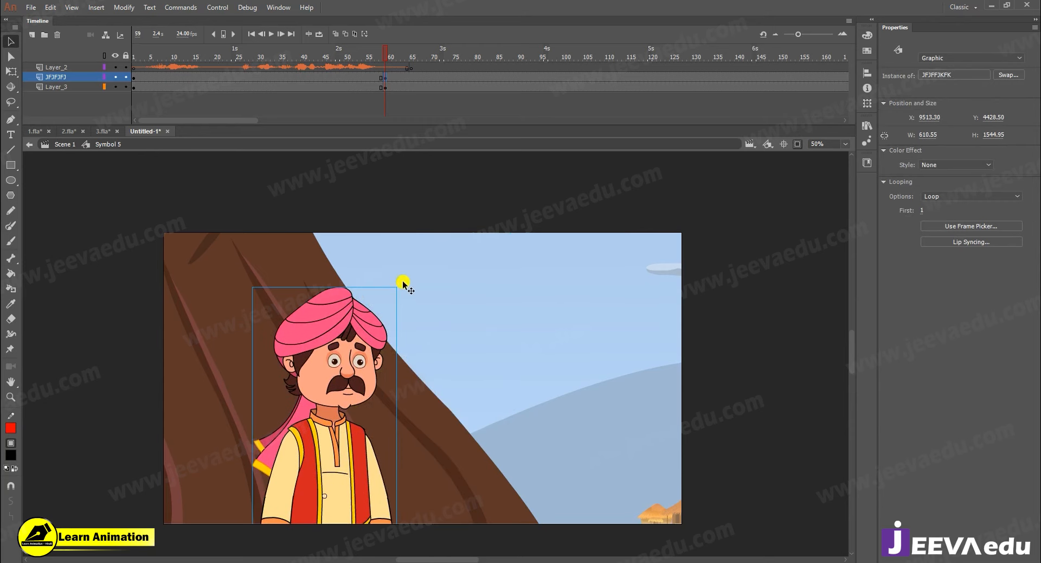
key(q)
drag(397, 287, 430, 242)
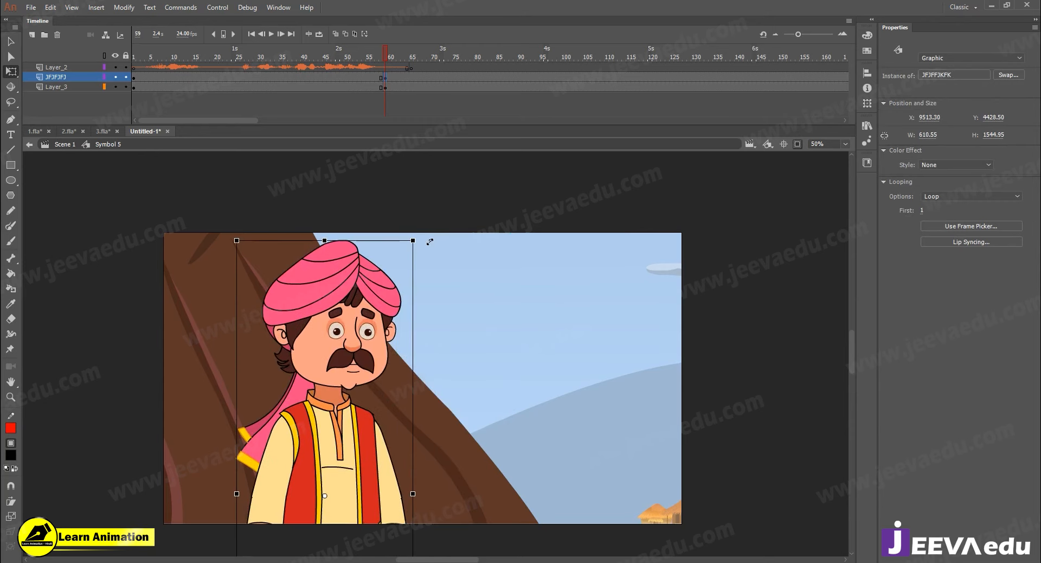
drag(372, 345, 416, 333)
mouse_move(464, 258)
mouse_down()
mouse_move(475, 233)
mouse_move(470, 246)
mouse_up()
drag(400, 343, 369, 341)
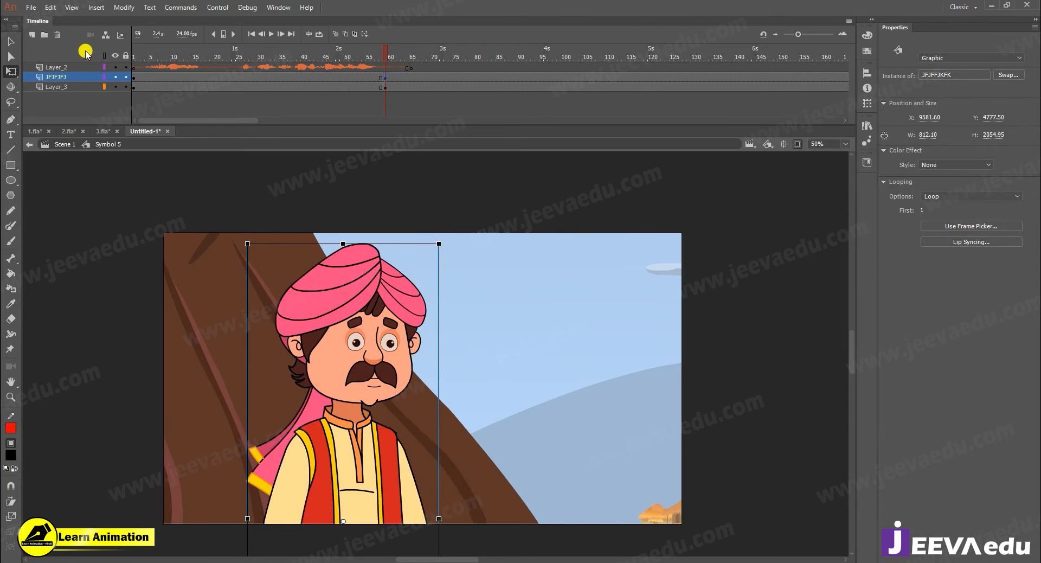
Add a new layer above the man's layer and insert a keyframe on it at frame 59
click(33, 35)
click(386, 81)
key(F6)
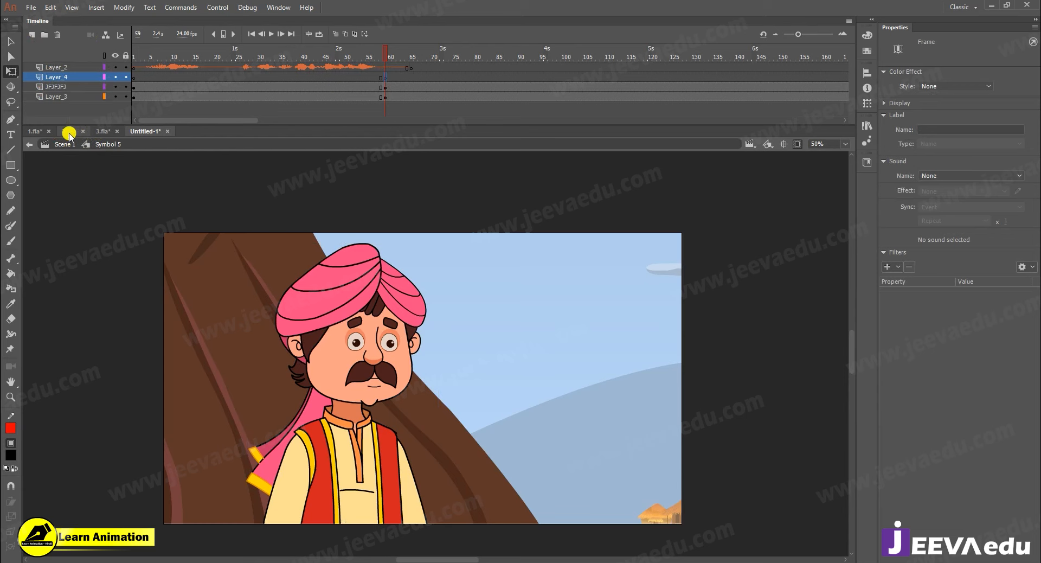
Copy the woman holding the pot from 3.fla and return to the Untitled-1 document
click(100, 133)
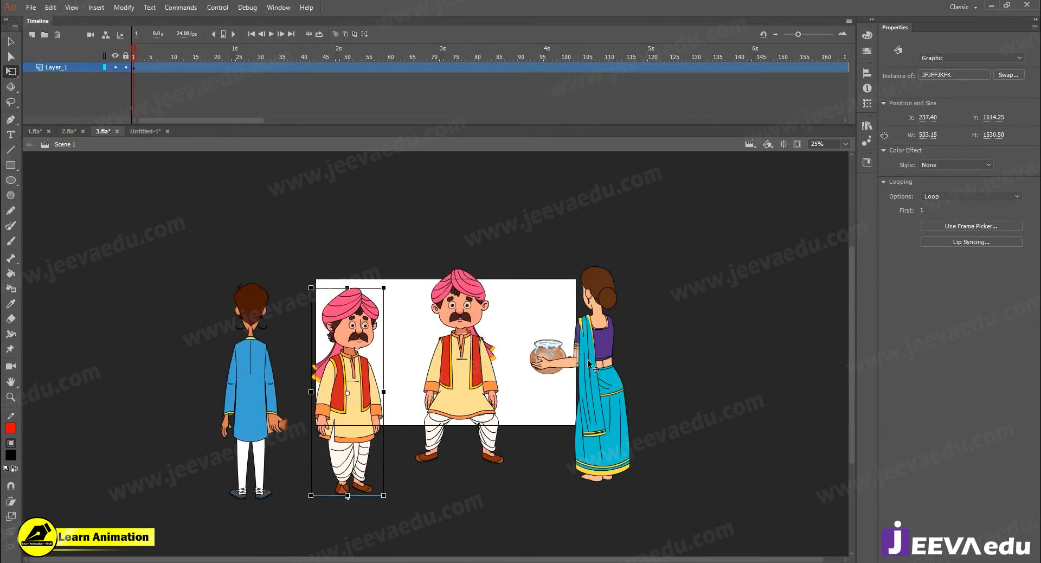
click(599, 362)
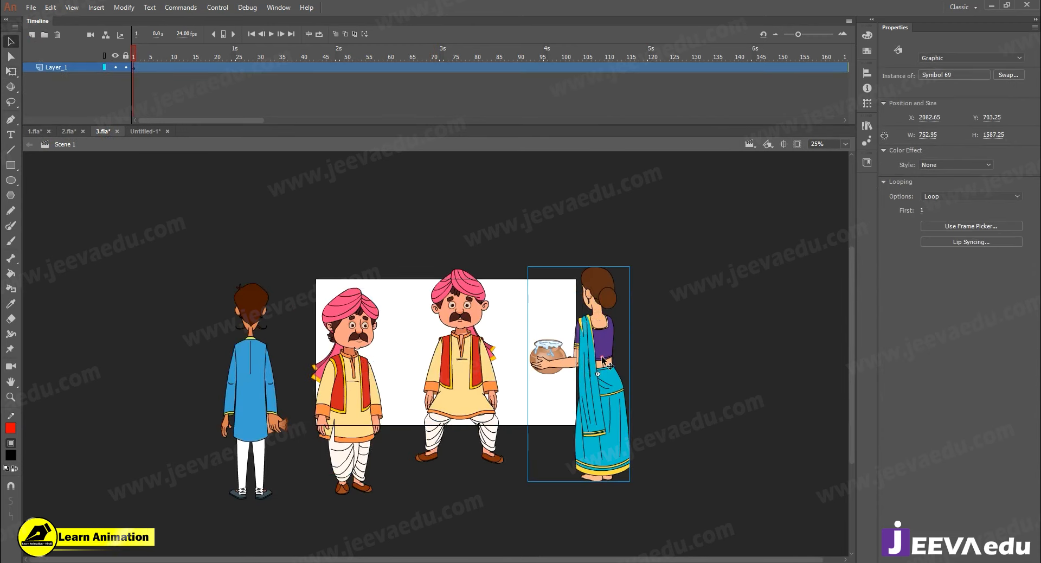
double_click(603, 361)
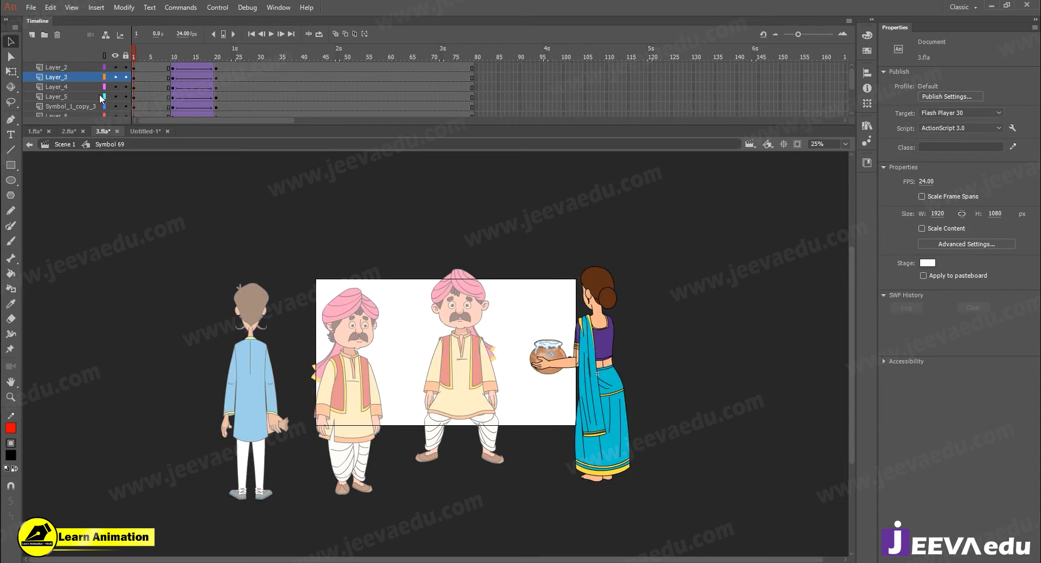
double_click(368, 241)
click(610, 373)
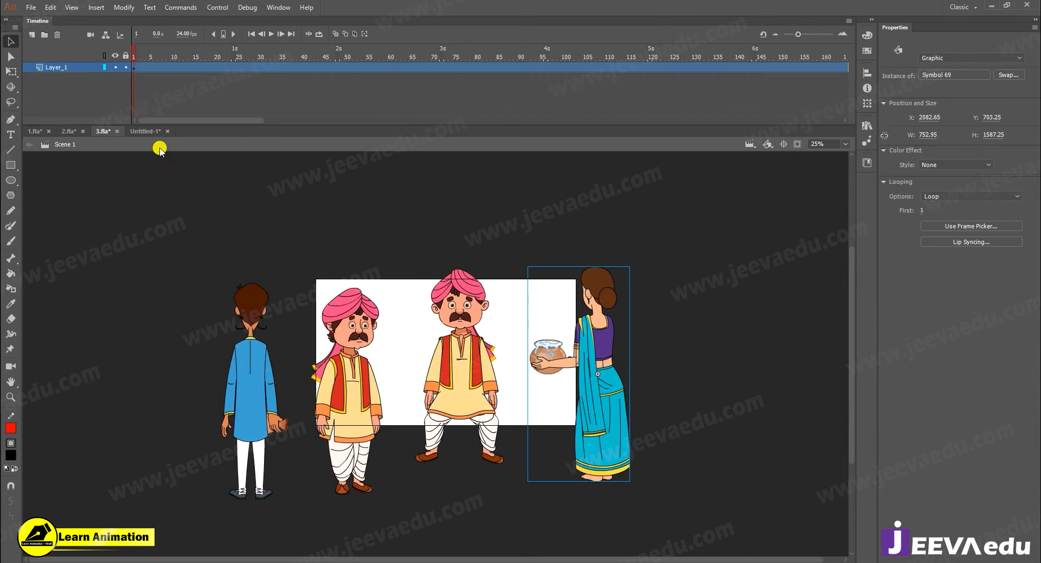
click(150, 133)
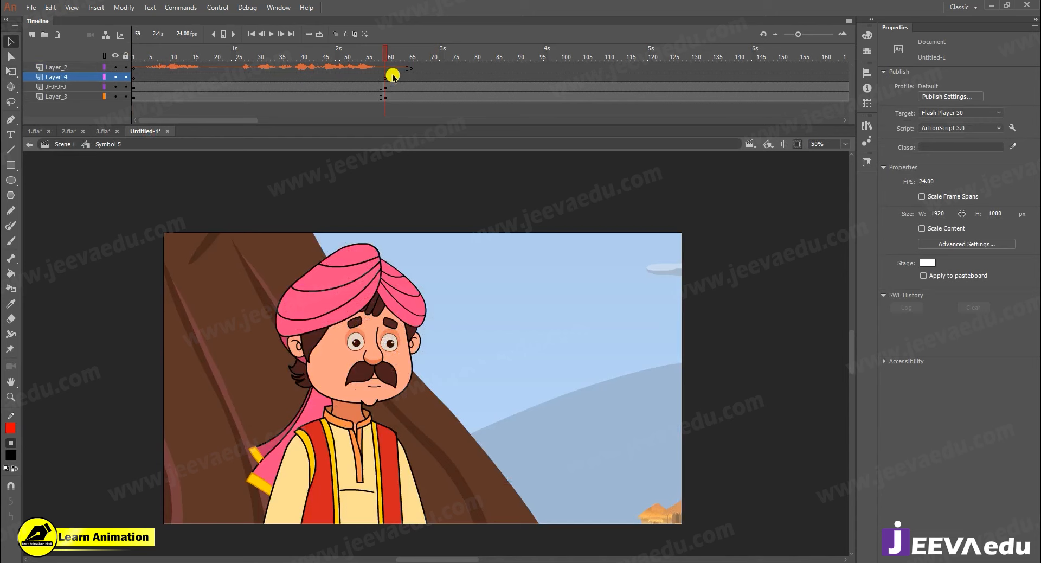
Try to paste the copied woman directly into frame 60 of the new layer
click(388, 78)
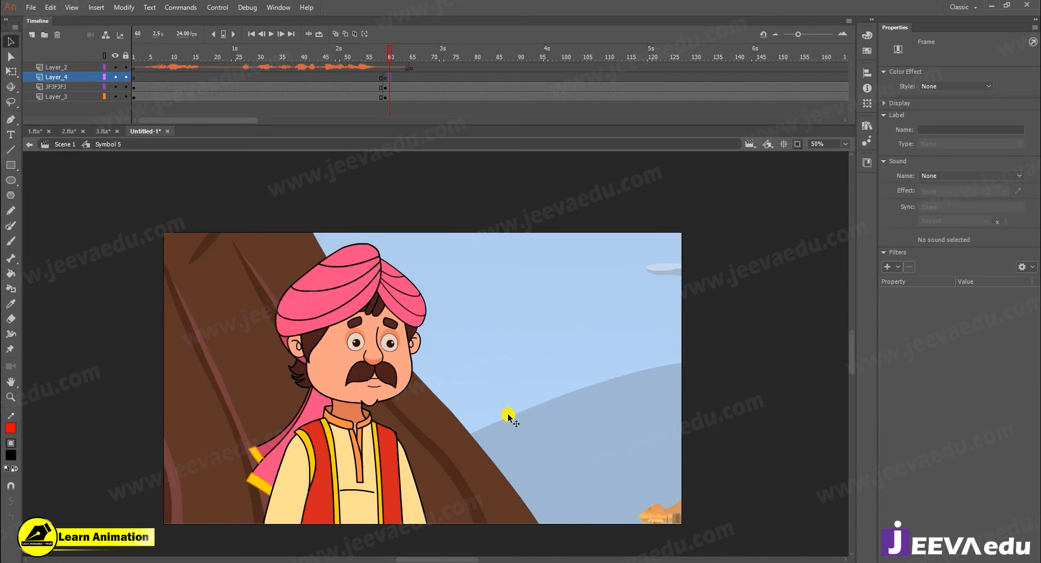
key(ctrl+v)
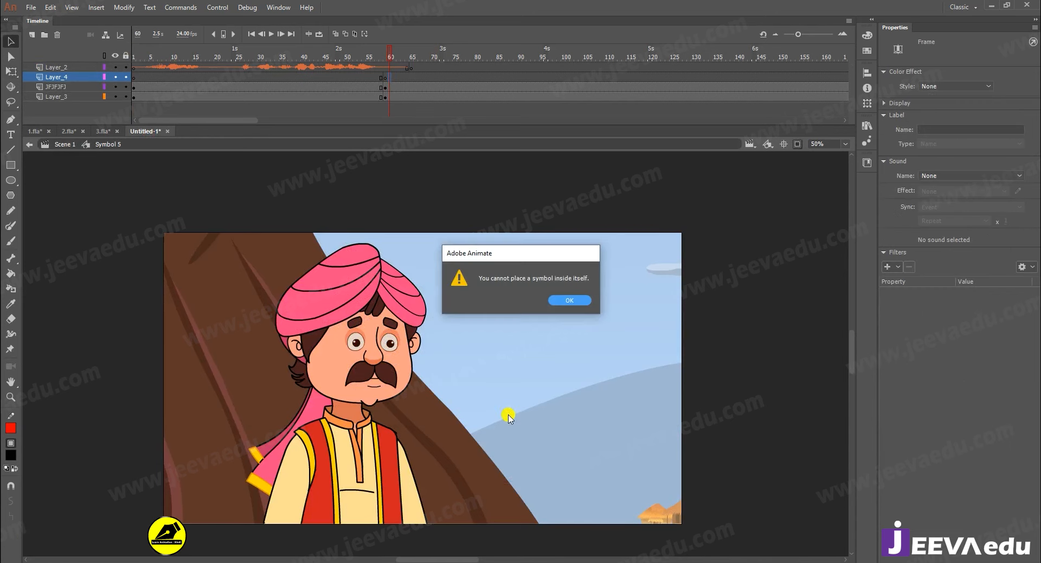
click(564, 301)
Paste the woman into Scene 1 without replacing existing library items, and remove her from the scene's stage
click(62, 144)
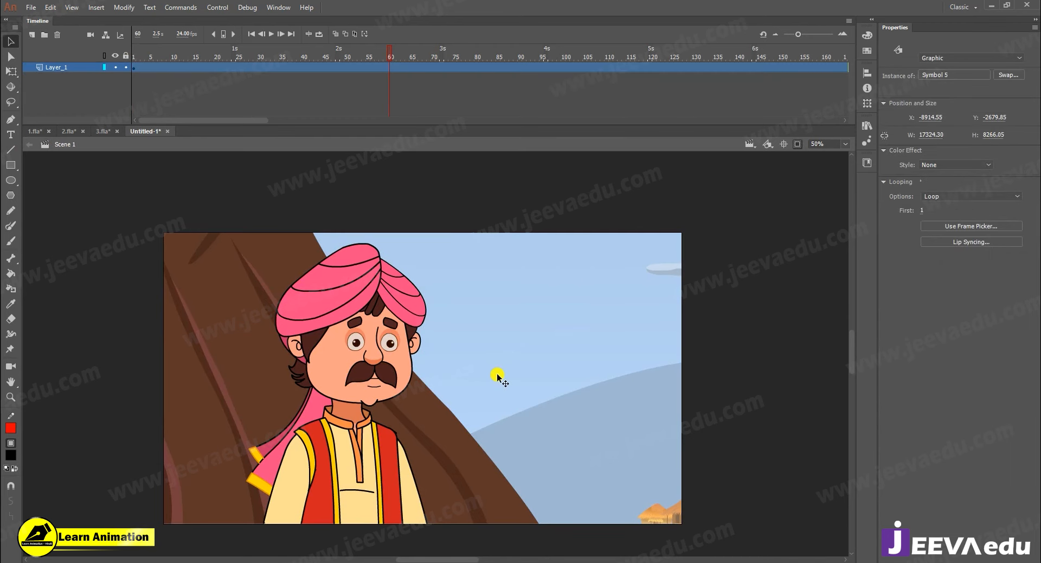
key(ctrl+v)
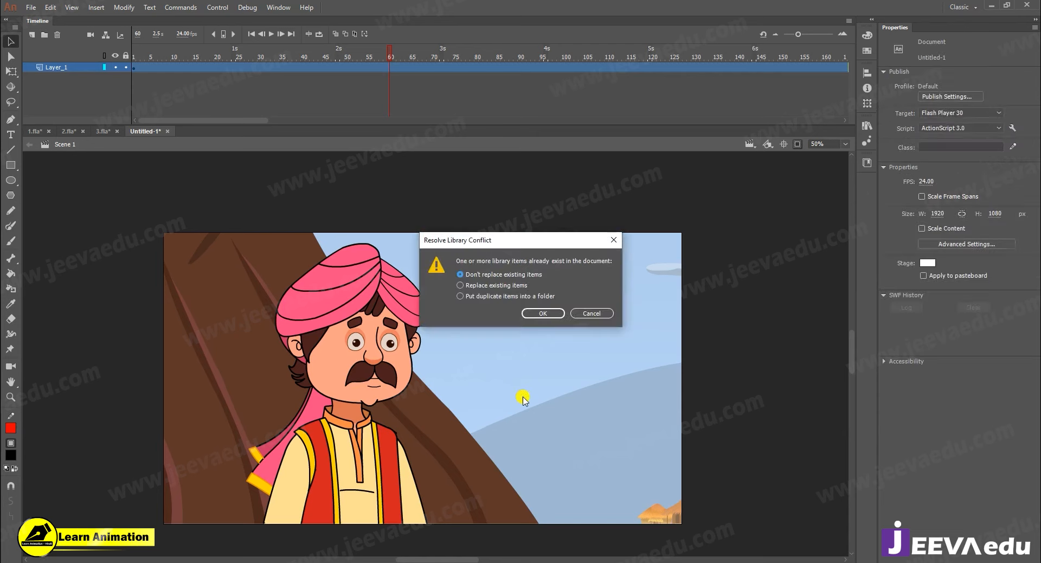
click(542, 313)
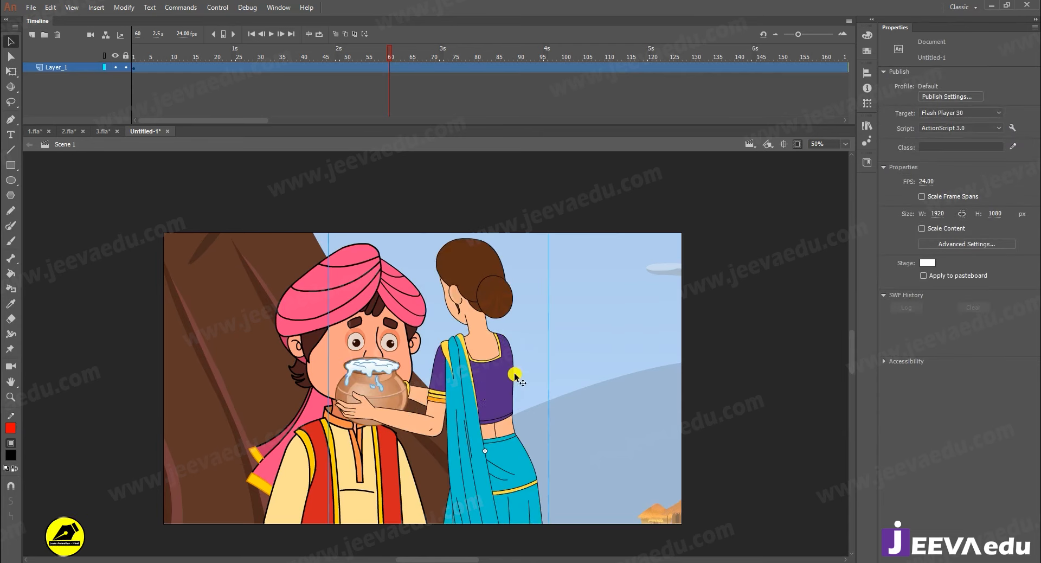
key(Delete)
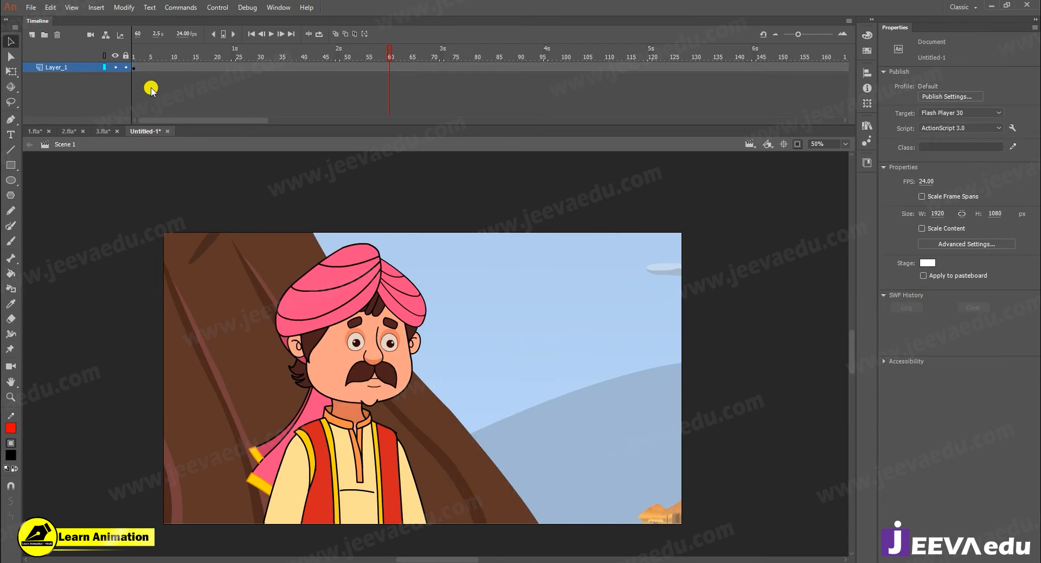
Reopen the nested scene symbol and paste the woman into frame 59 of the new layer
double_click(483, 356)
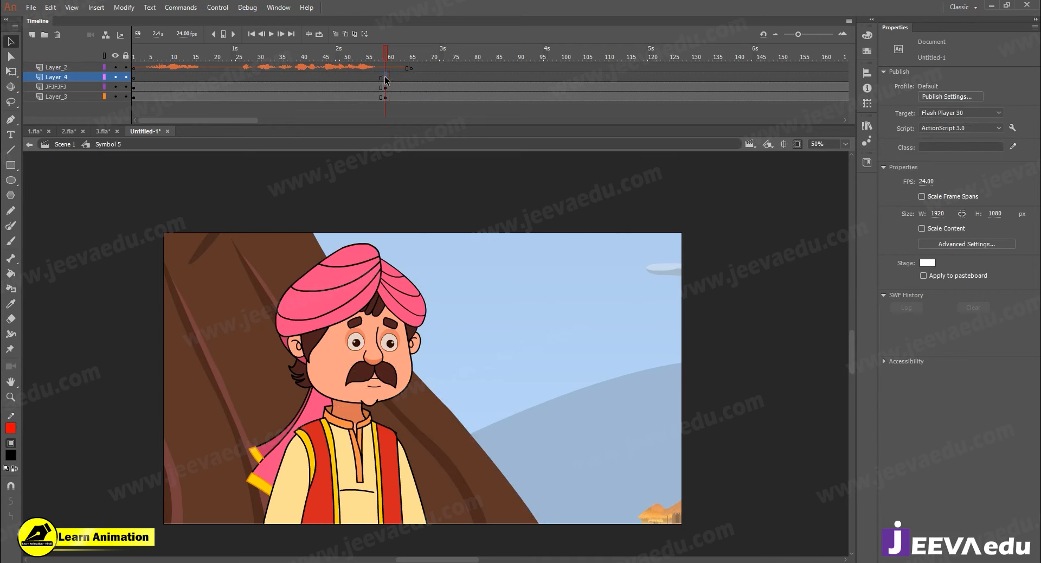
click(385, 77)
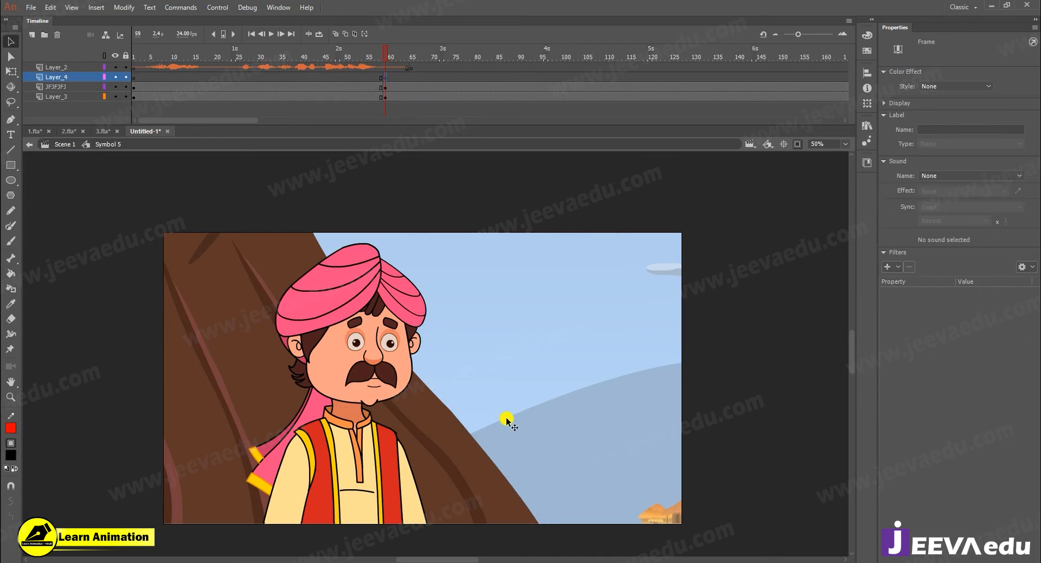
key(ctrl+shift+v)
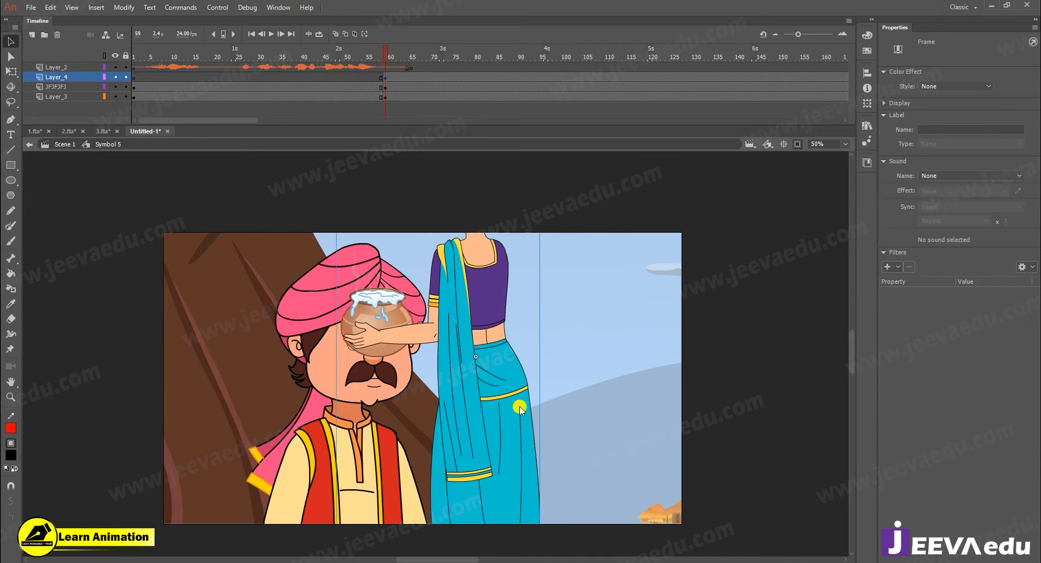
Place the woman with the pot facing the man and enlarge her to about 1144 by 2245 px
drag(519, 411, 648, 514)
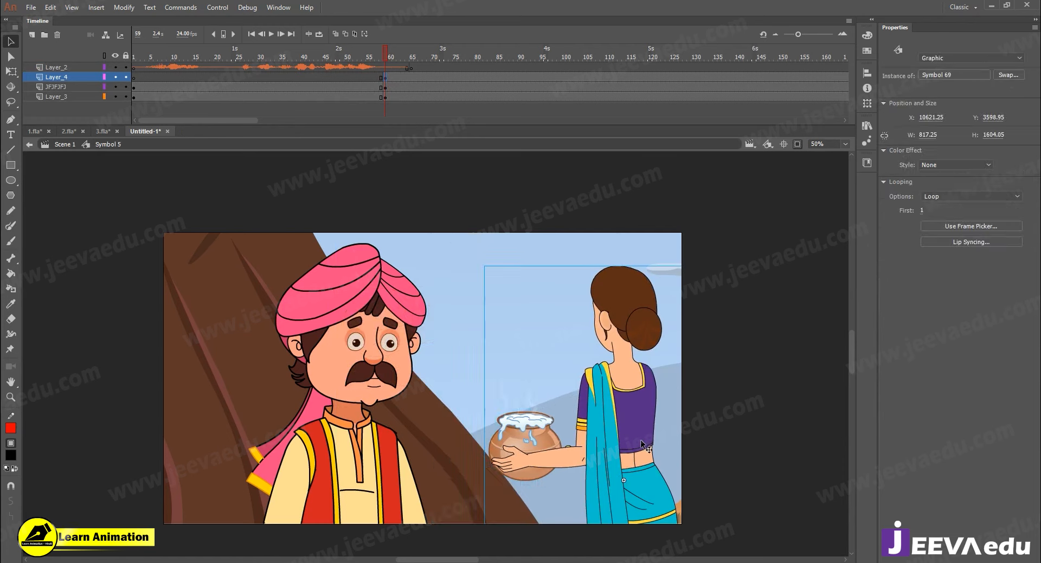
key(q)
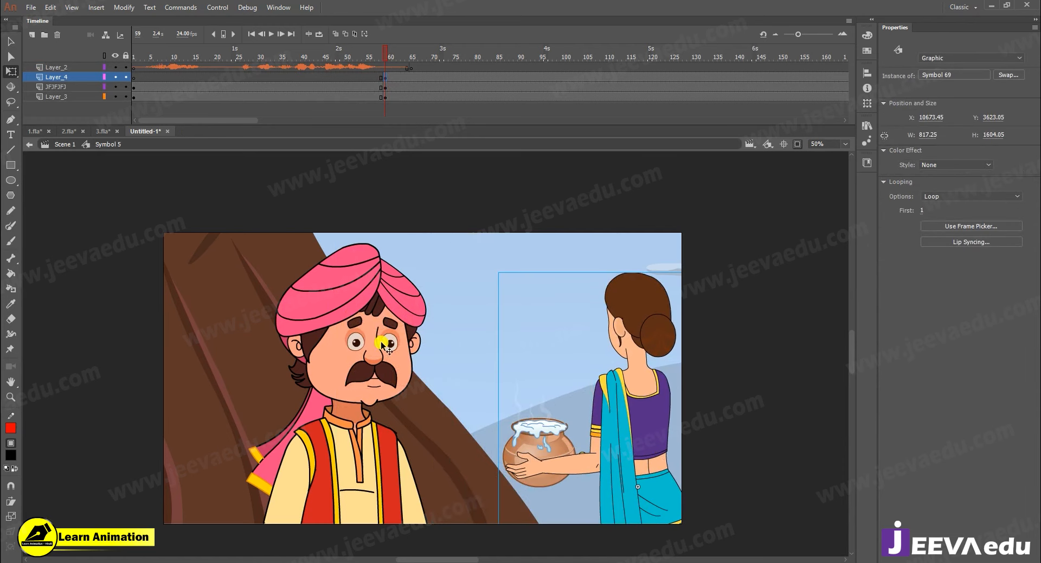
drag(463, 227, 425, 188)
drag(635, 363, 643, 426)
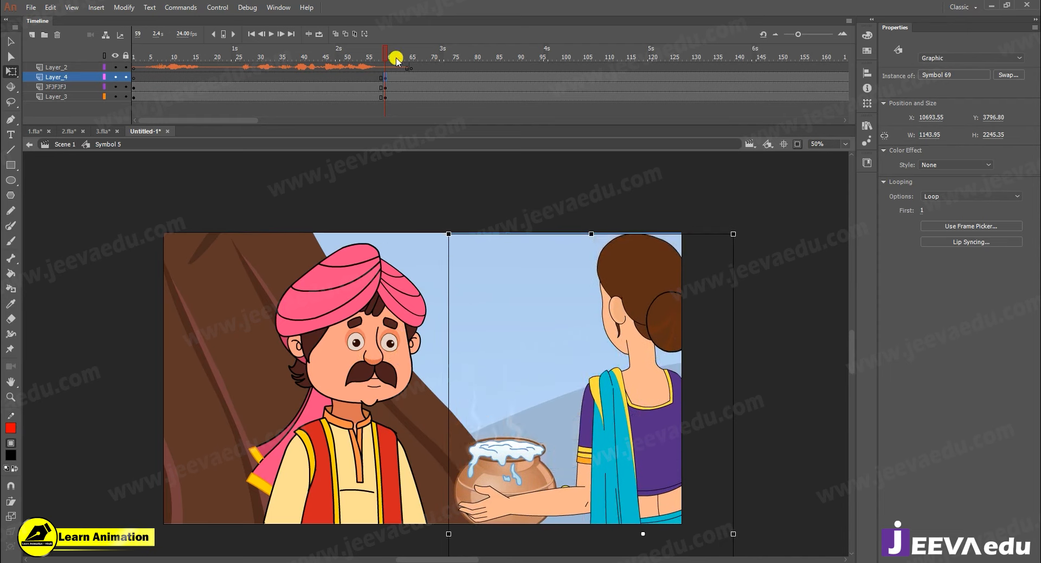
Scale the man and background at frame 59 together by 90% and shift them lower in the shot
drag(463, 62, 490, 63)
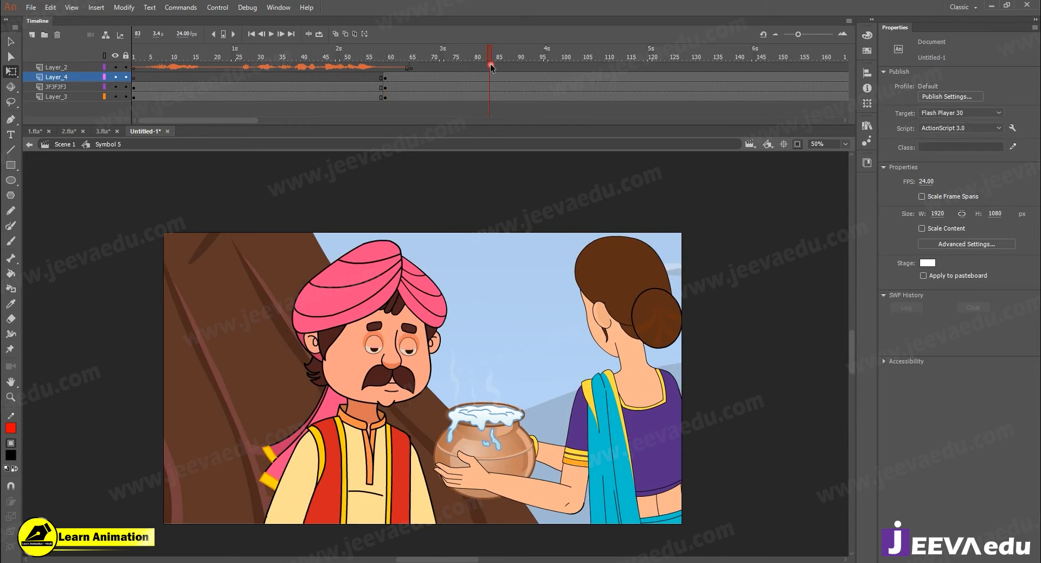
click(385, 97)
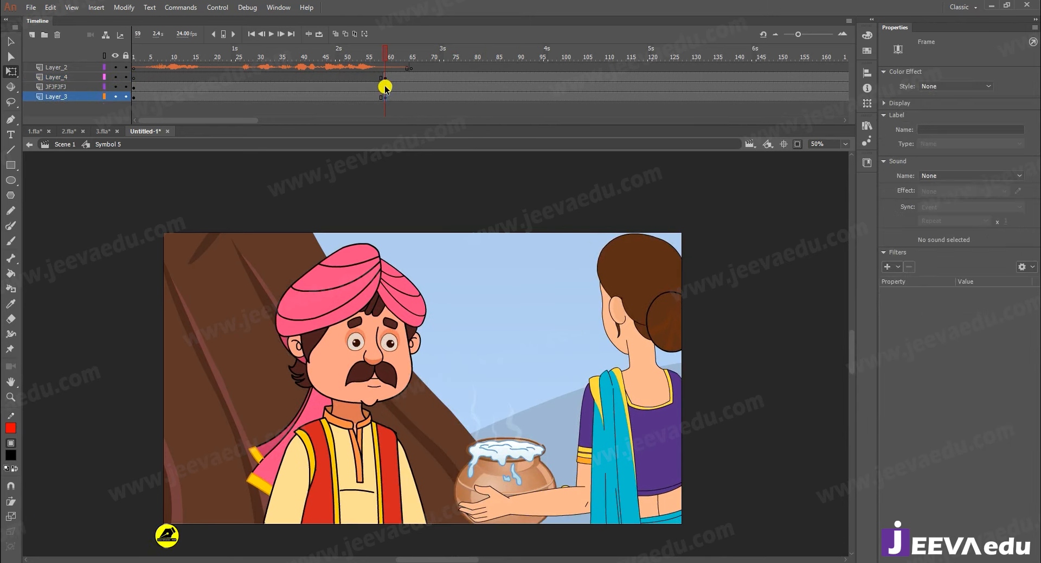
click(396, 317)
key(ctrl+alt+s)
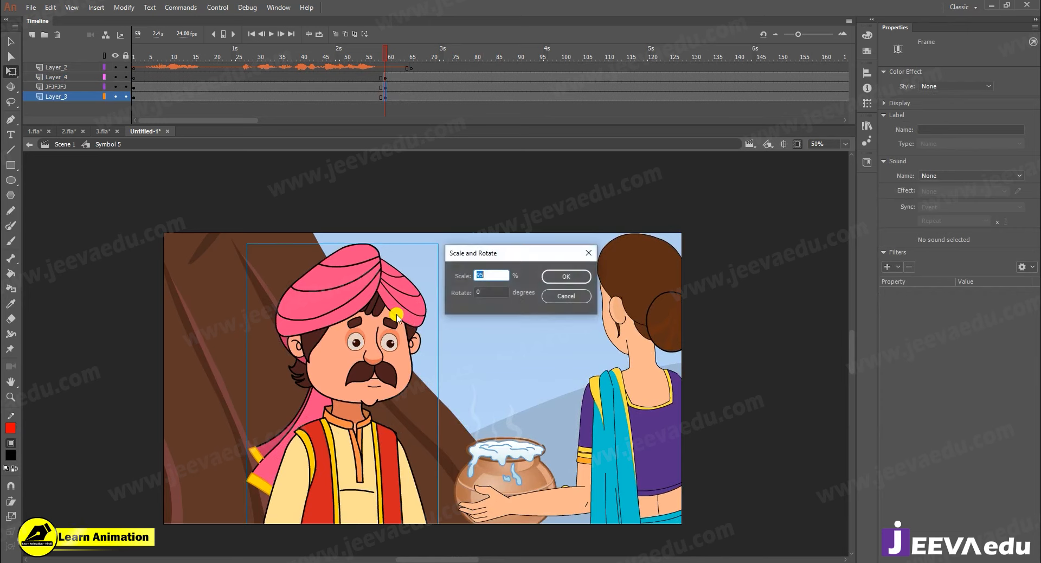
key(Return)
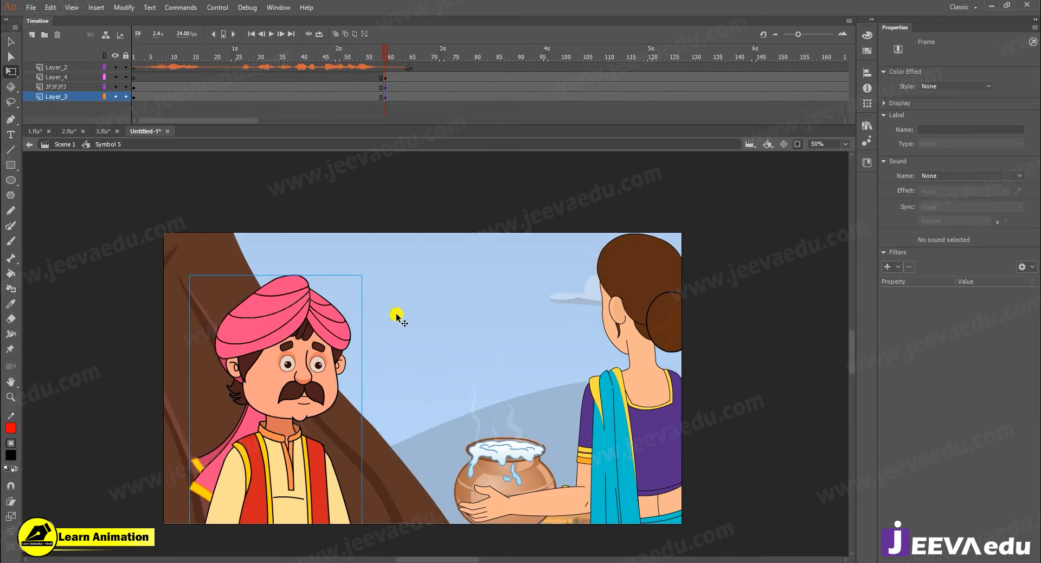
click(378, 413)
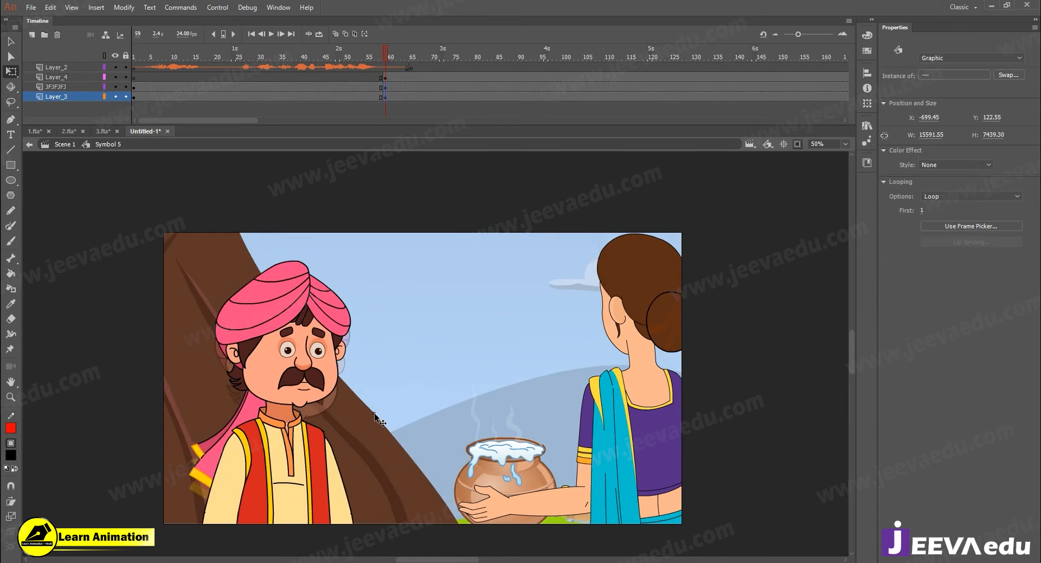
drag(374, 416, 373, 443)
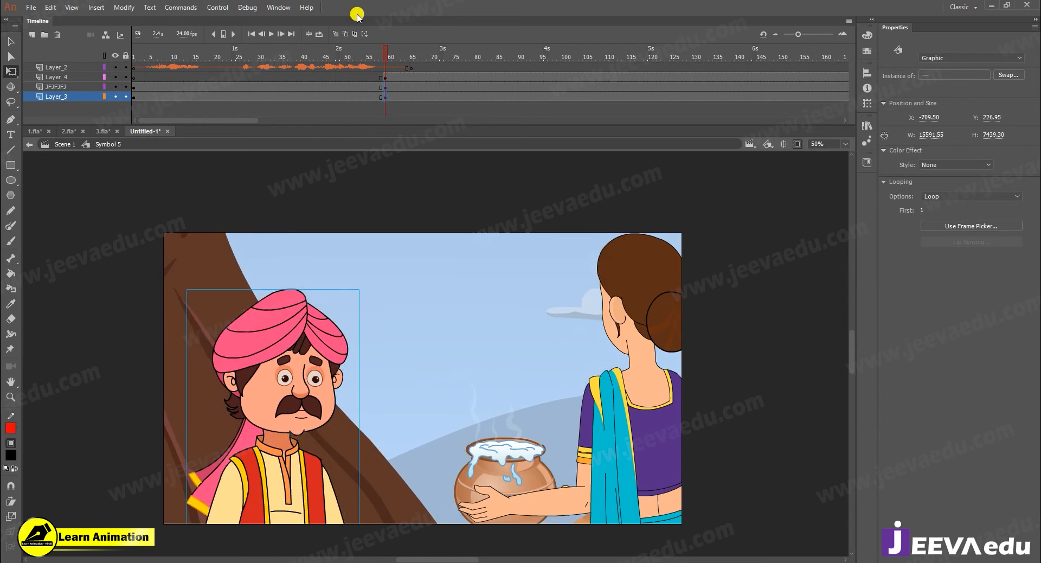
Hide the audio layer and preview the cut into the second shot up to frame 127
drag(366, 57, 537, 80)
click(115, 68)
click(353, 69)
key(Return)
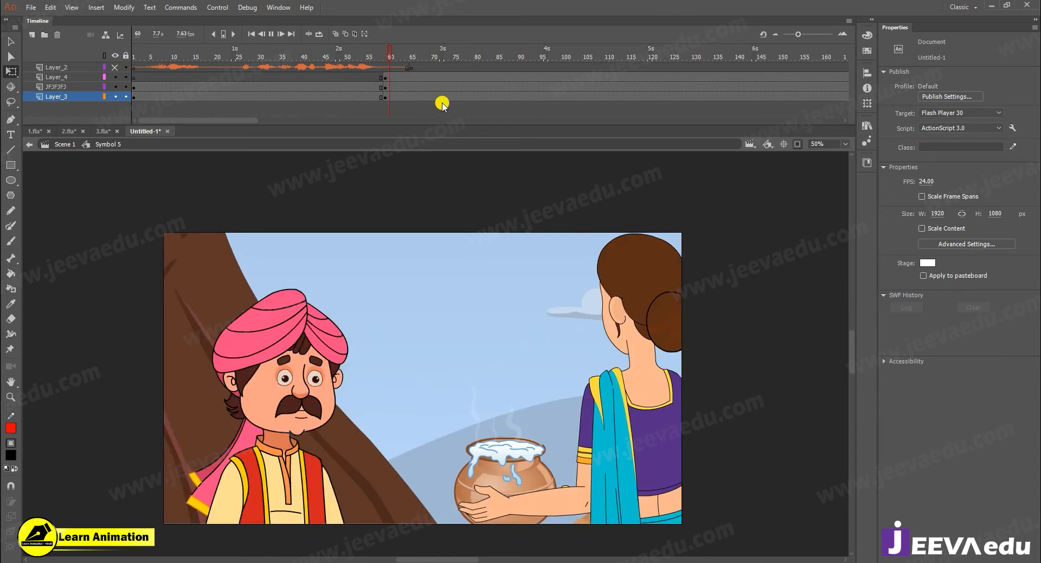
click(451, 55)
drag(450, 54, 678, 64)
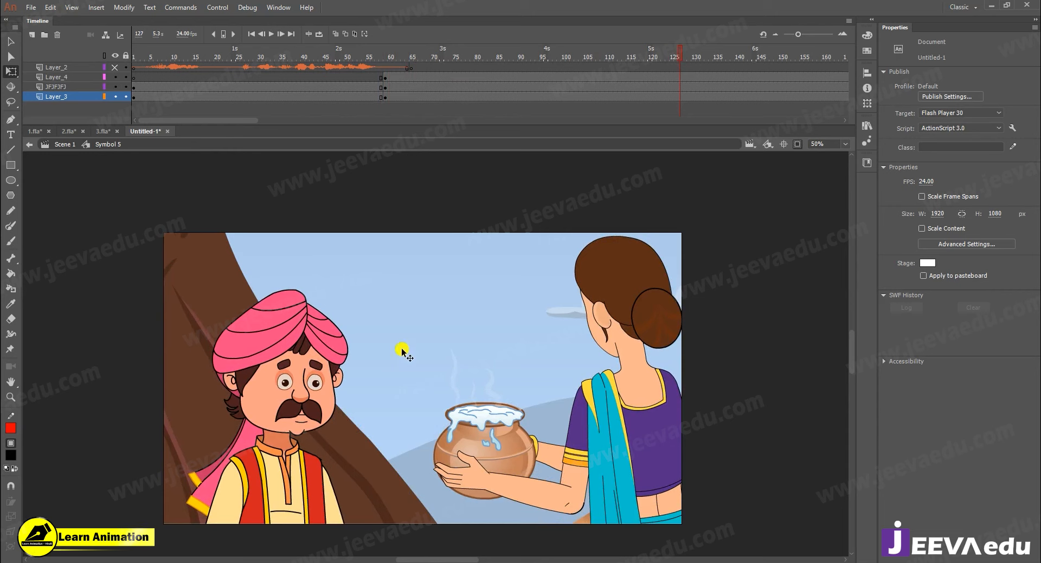
Scale the man and background together by 98% and move them slightly up, leaving the woman as placed
click(596, 302)
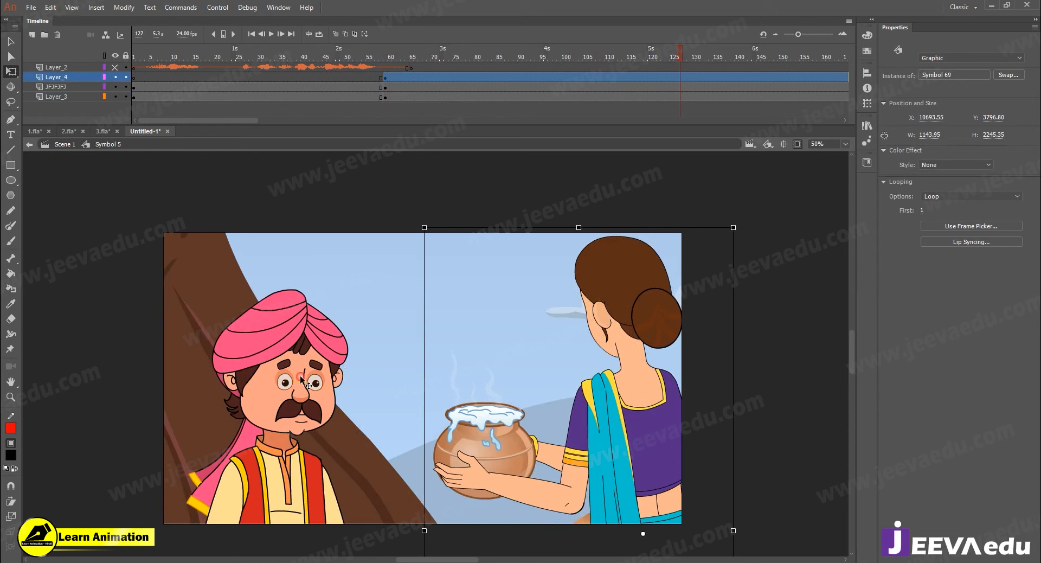
click(369, 328)
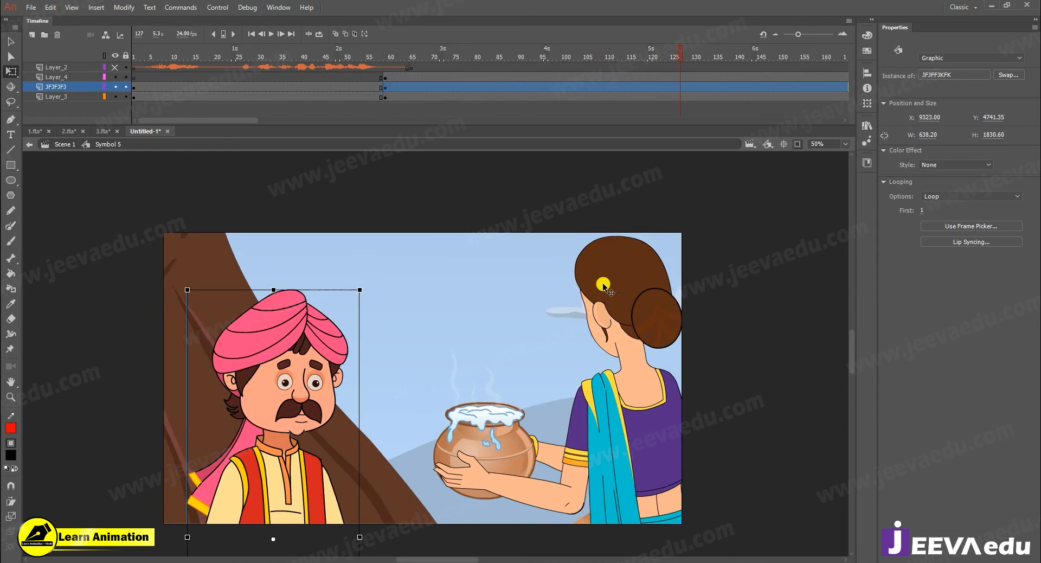
shift+click(426, 288)
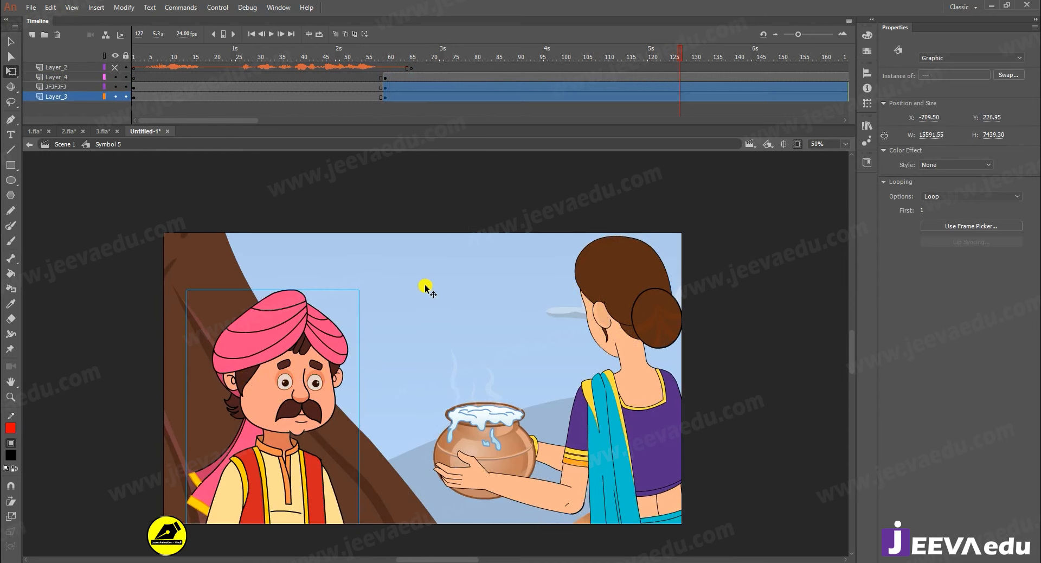
key(ctrl+alt+s)
text(98)
key(Return)
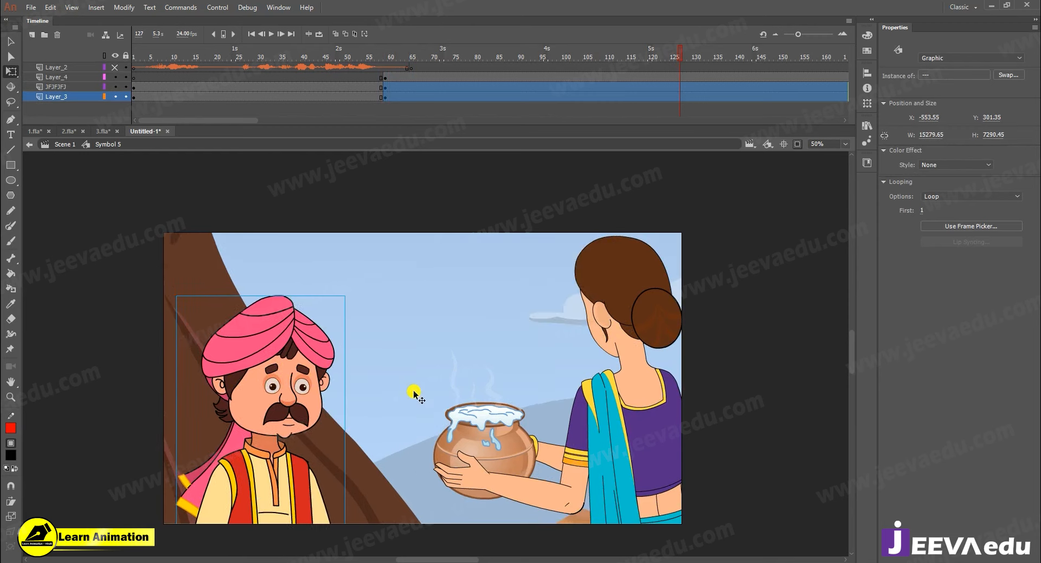
drag(381, 397, 372, 406)
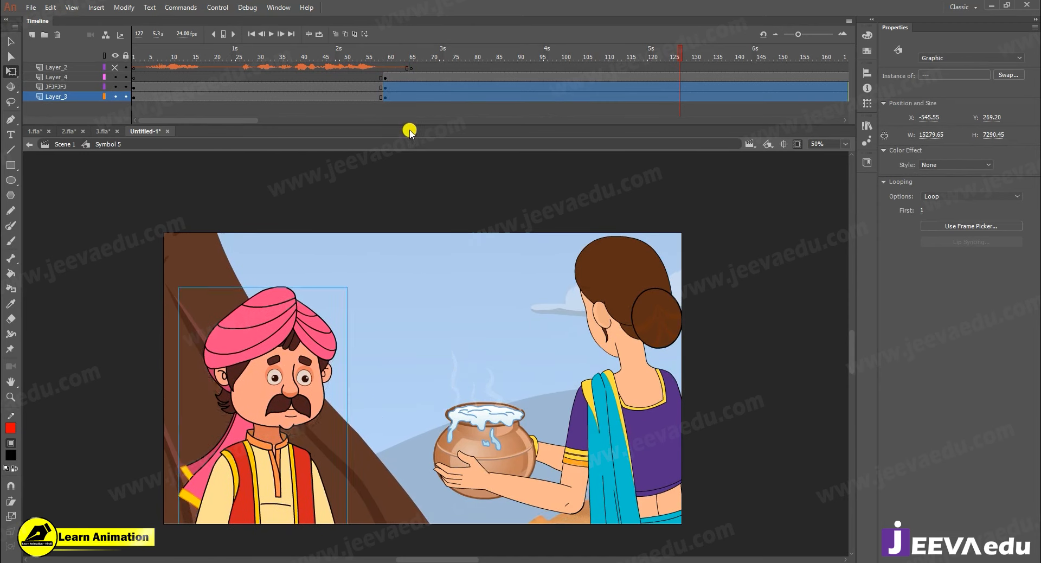
Compare the second shot's framing and character positions with the reference in 1.fla around frame 90
drag(367, 62, 597, 66)
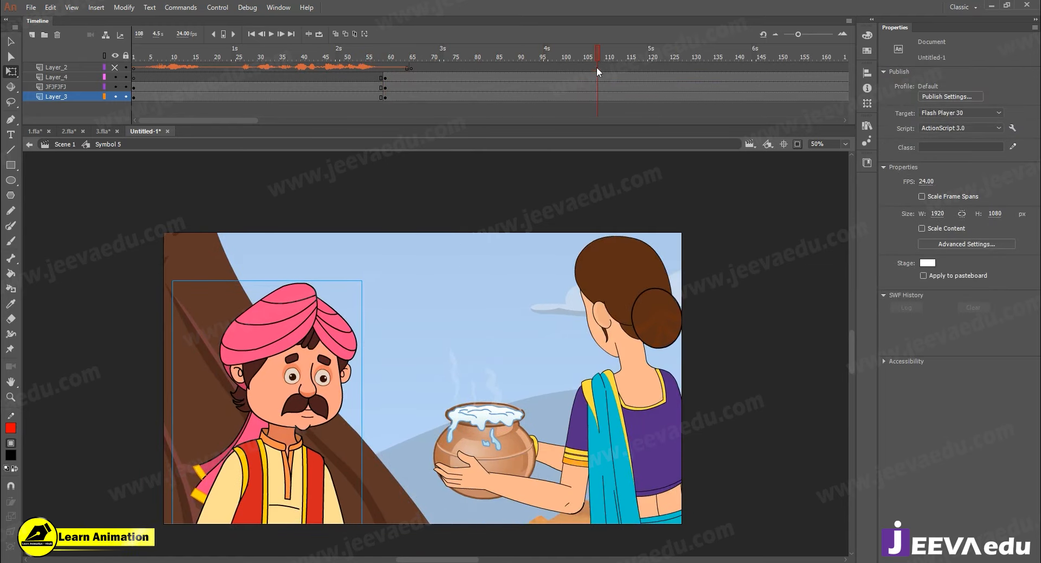
click(37, 131)
drag(439, 56, 524, 52)
click(571, 326)
click(135, 132)
drag(414, 53, 520, 51)
Move the pot-carrying woman slightly left and up in the second shot, leaving the man and background in place
click(632, 397)
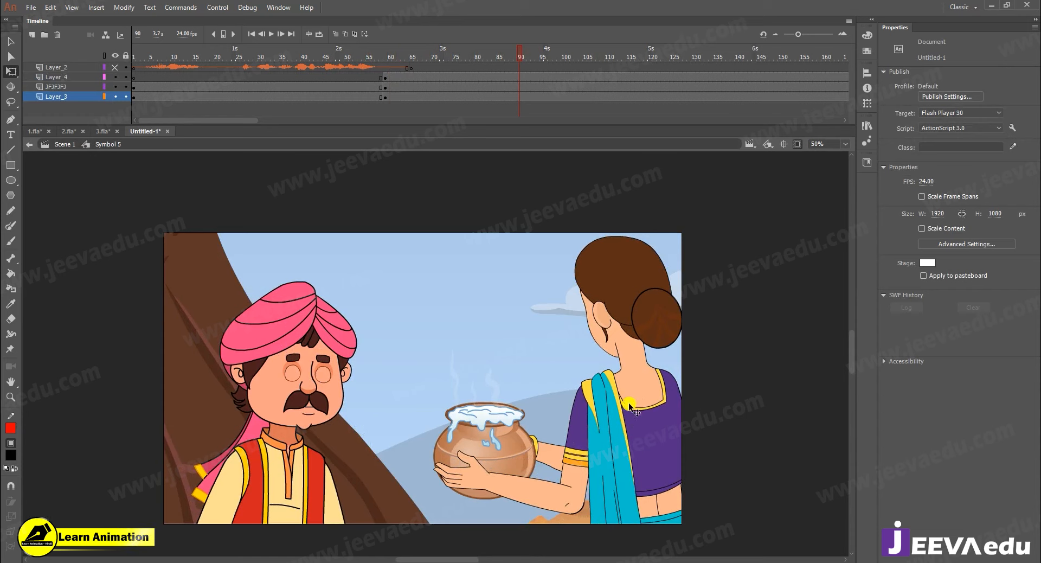
click(624, 414)
drag(625, 438, 620, 431)
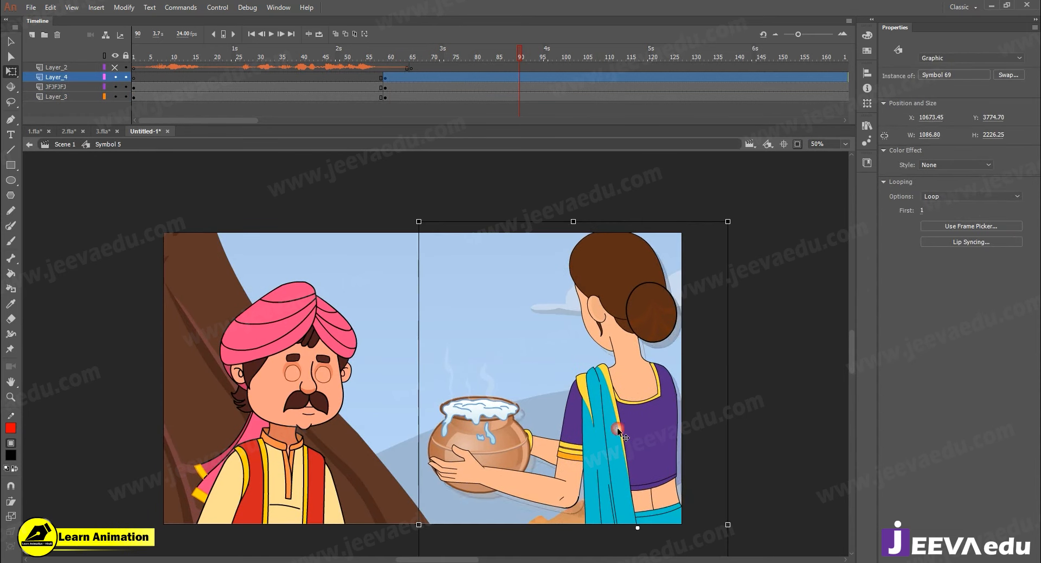
Shift the man, woman and background together to the right and down at frame 59, and nudge the woman slightly left
shift+click(421, 330)
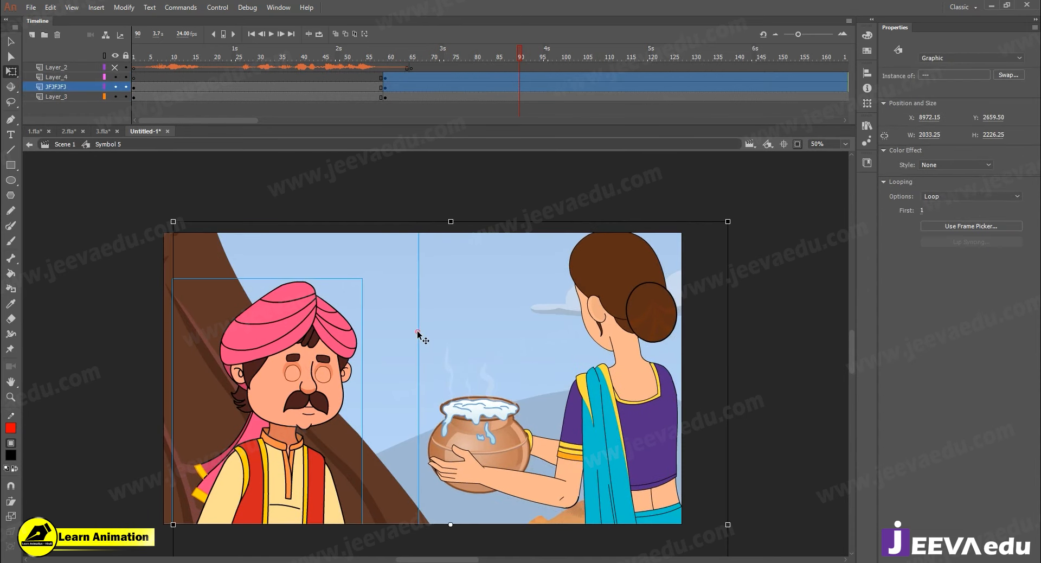
click(432, 321)
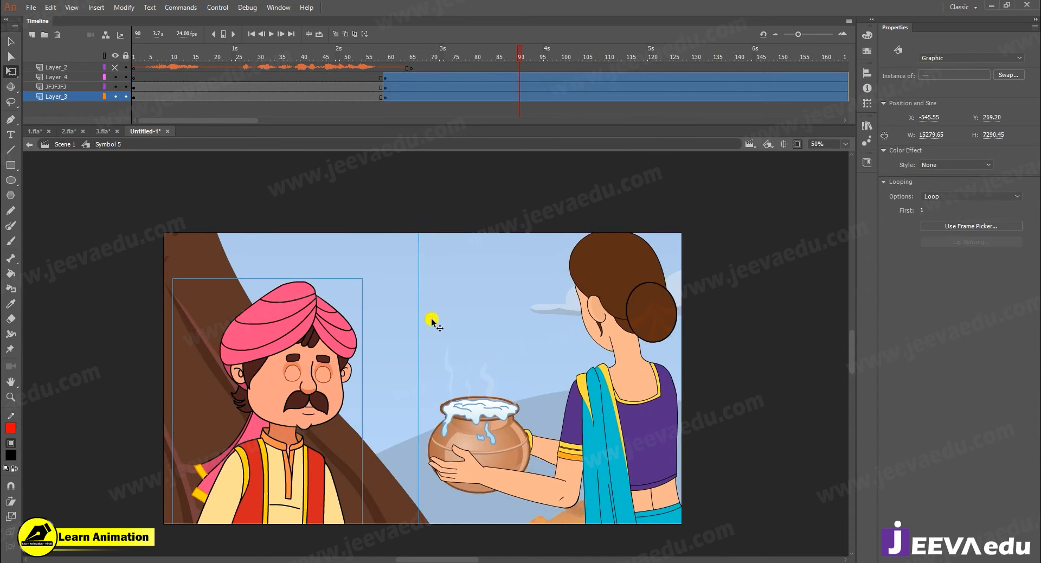
click(384, 65)
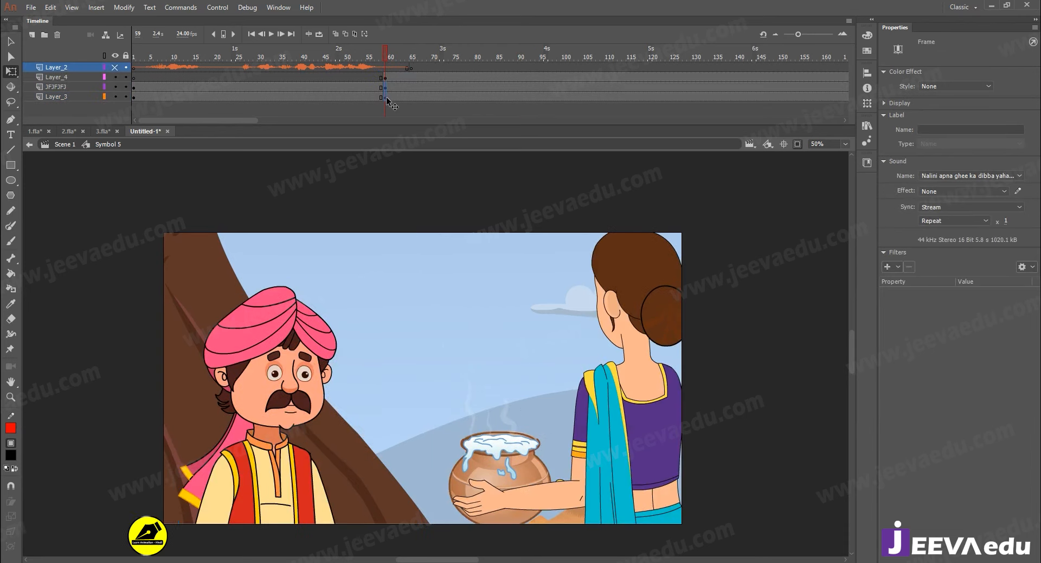
click(387, 97)
drag(362, 397, 390, 391)
click(623, 339)
drag(623, 339, 613, 341)
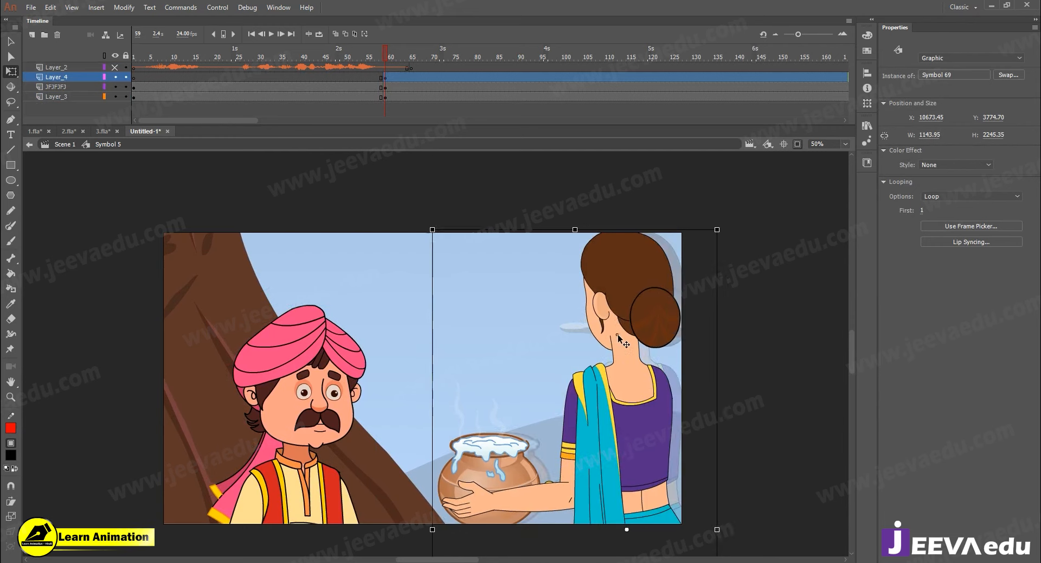
Scale the man, woman and background of the second shot together by 95% and adjust their position slightly
click(464, 320)
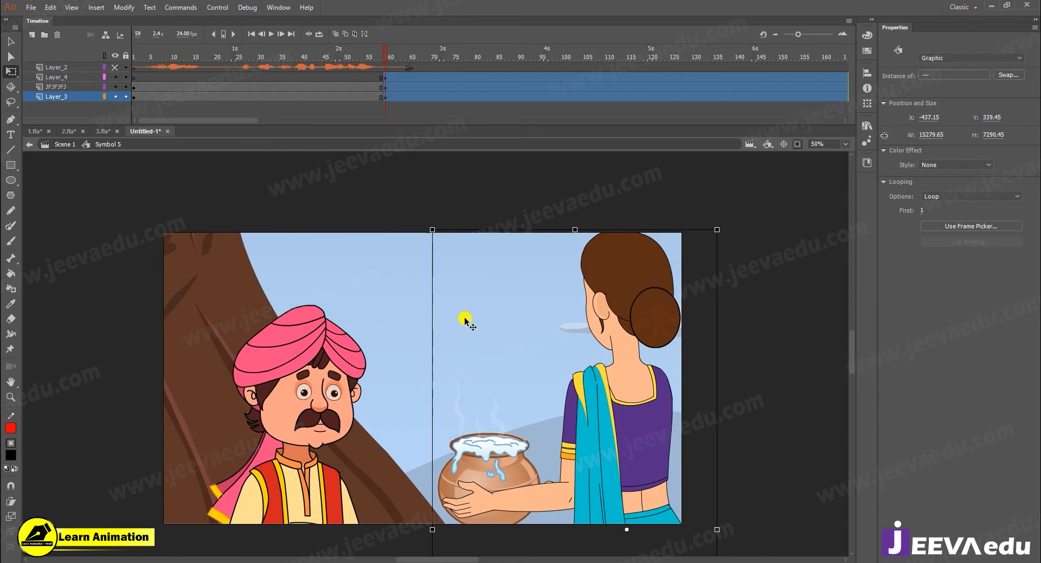
key(ctrl+alt+s)
text(95)
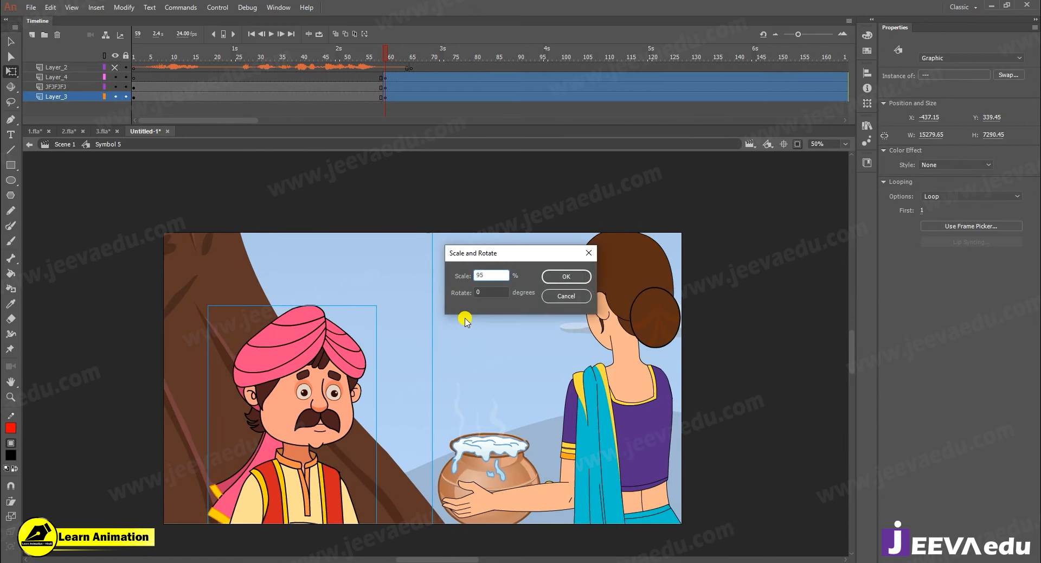
key(Return)
drag(557, 376, 559, 373)
Preview the cut between the two shots and remove the frames after 119 from all layers of the symbol
click(375, 66)
key(Return)
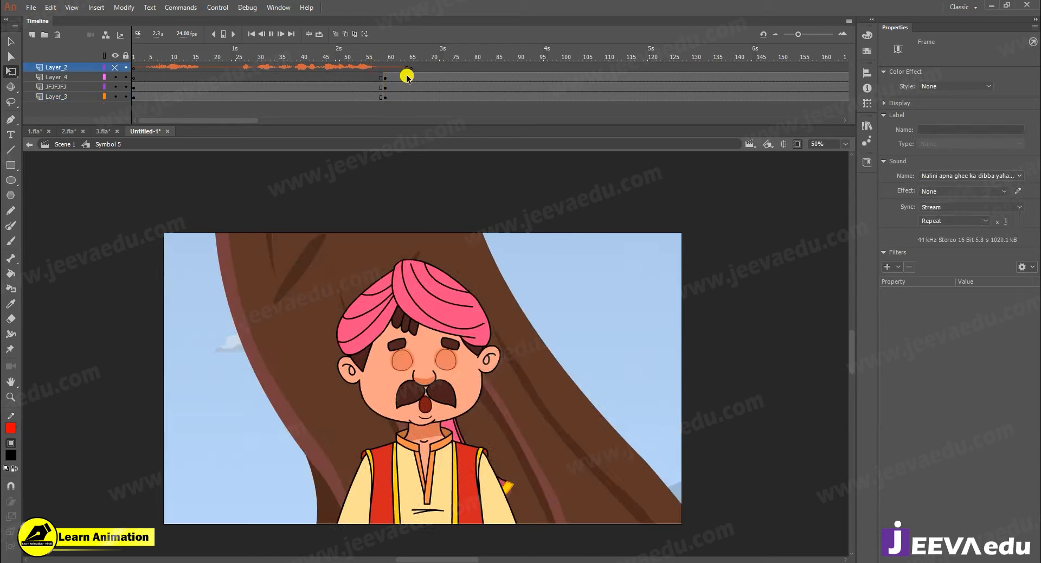
drag(427, 57, 711, 157)
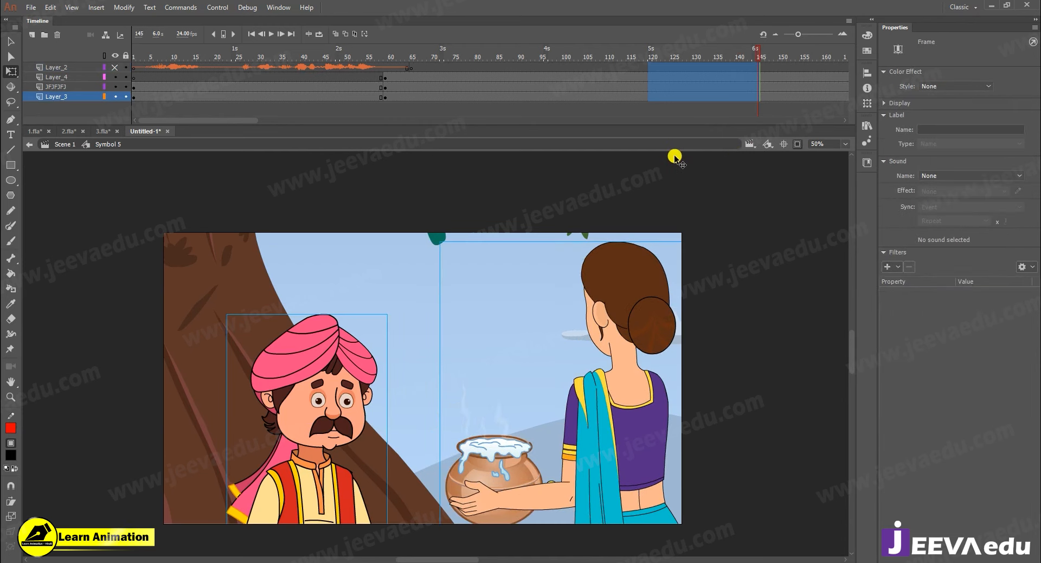
key(shift+F5)
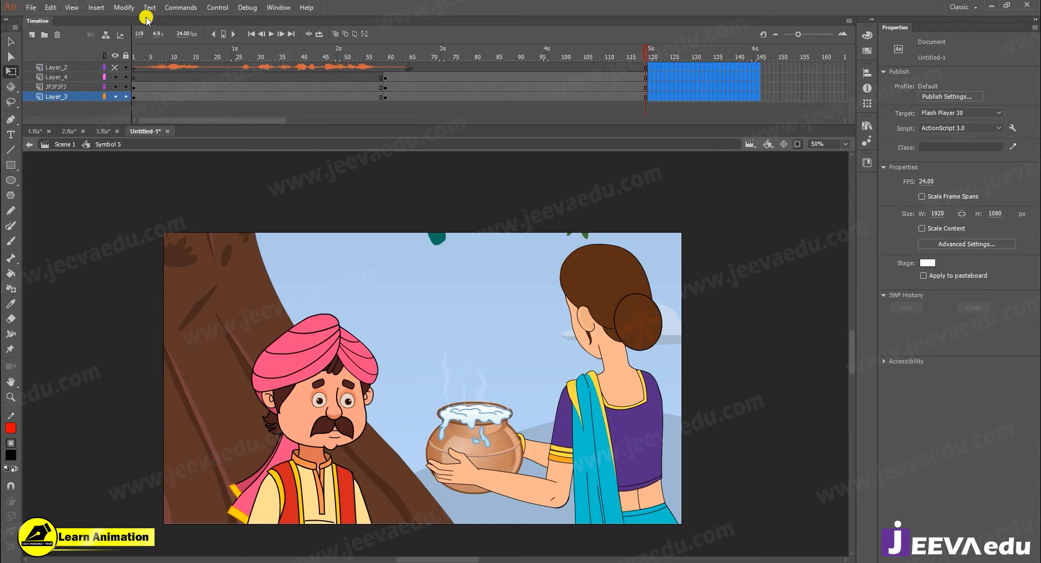
Copy the audio layer Layer_2 from the symbol into Scene 1 and remove Scene 1's frames after 119
right_click(70, 69)
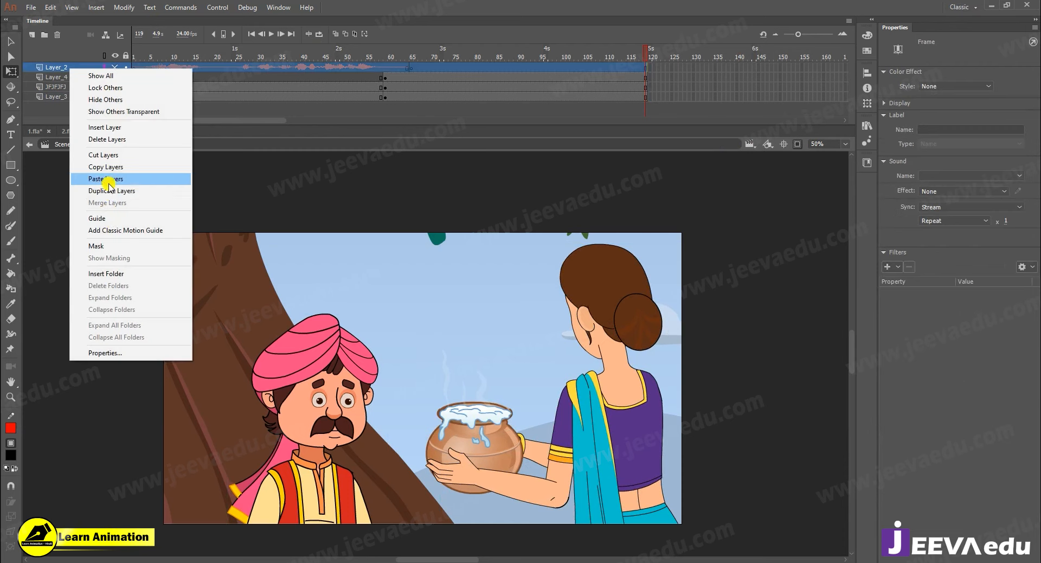
click(108, 168)
click(66, 146)
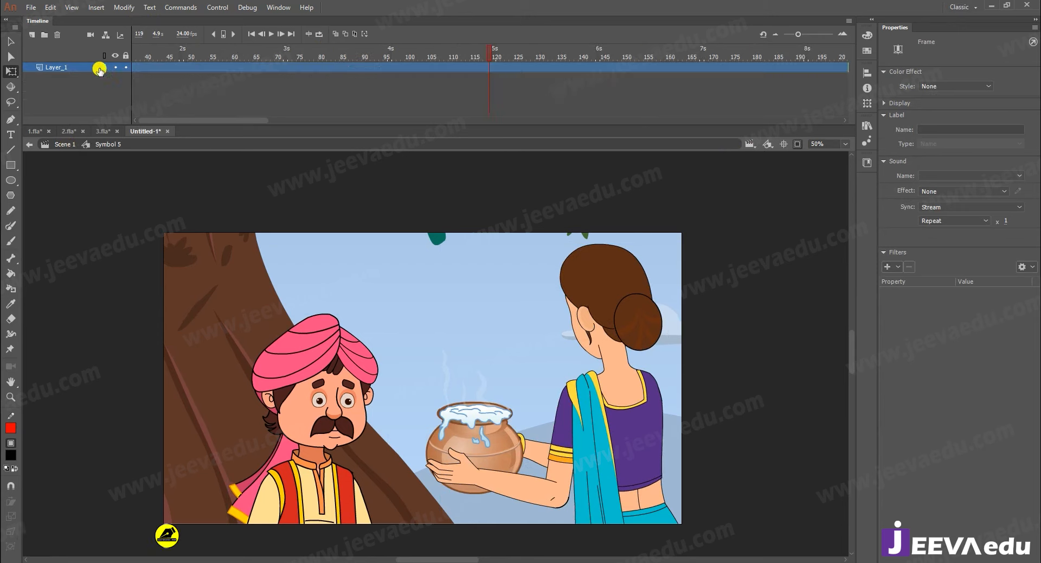
right_click(97, 68)
click(132, 174)
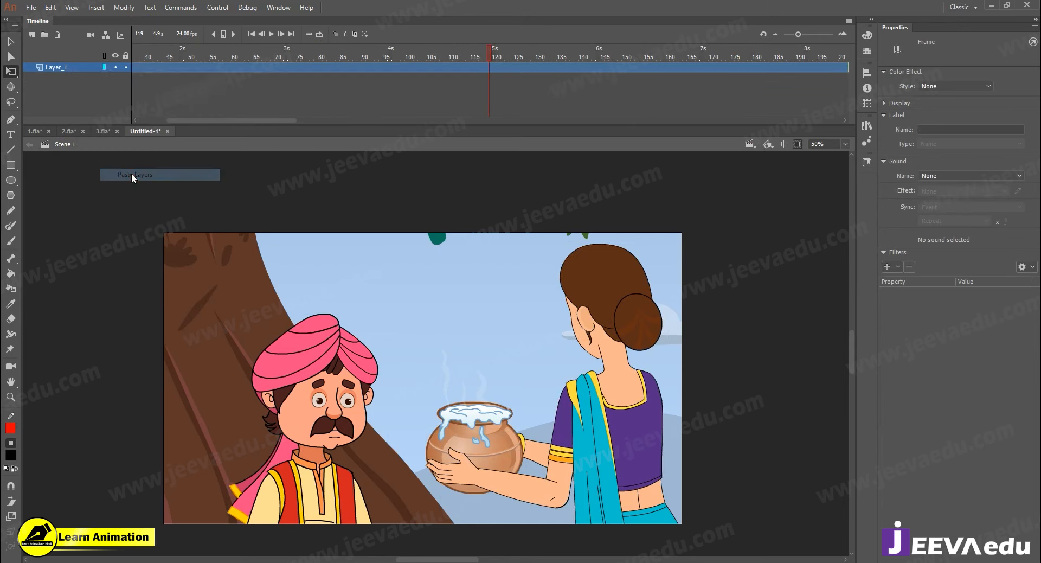
drag(495, 65, 788, 124)
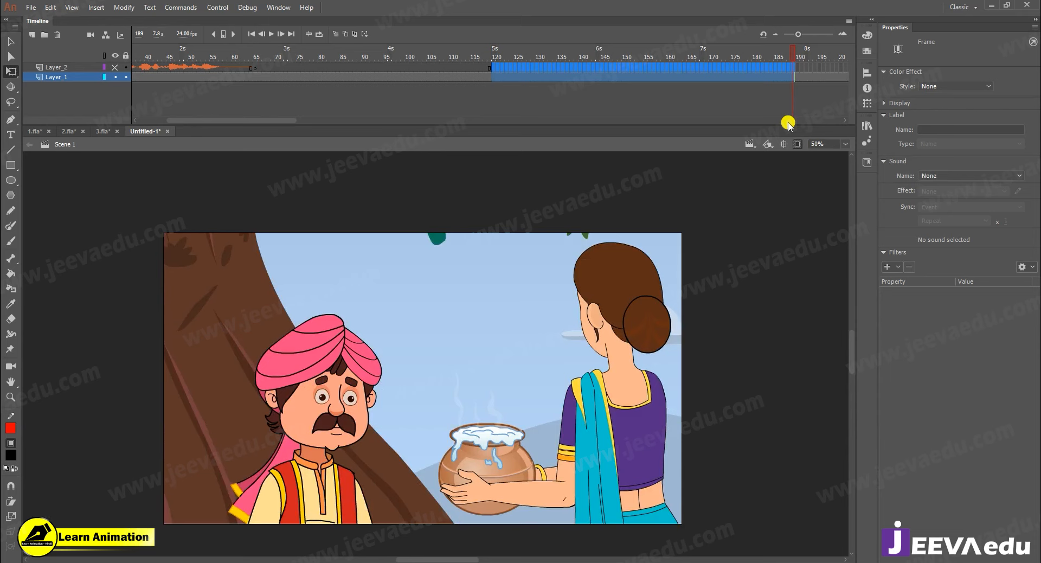
key(shift+F5)
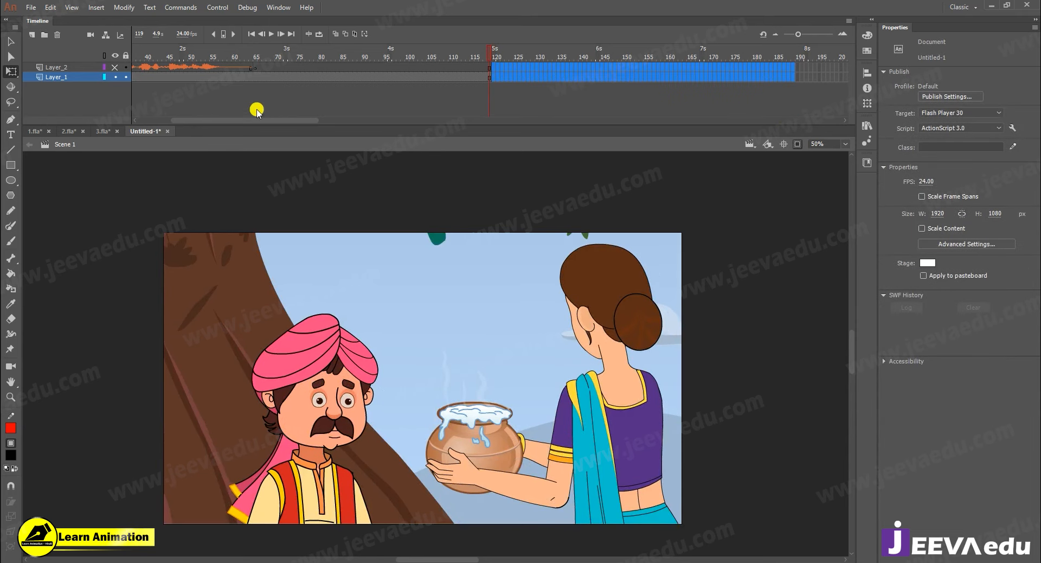
Play Scene 1 from its start to check the finished two-shot scene with its audio
drag(284, 121, 146, 114)
click(135, 67)
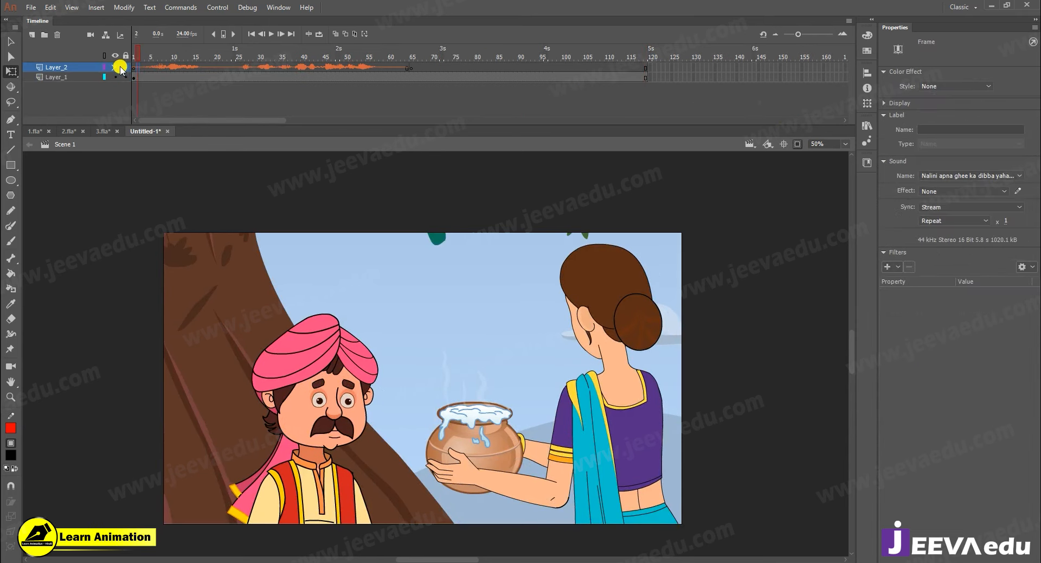
key(Return)
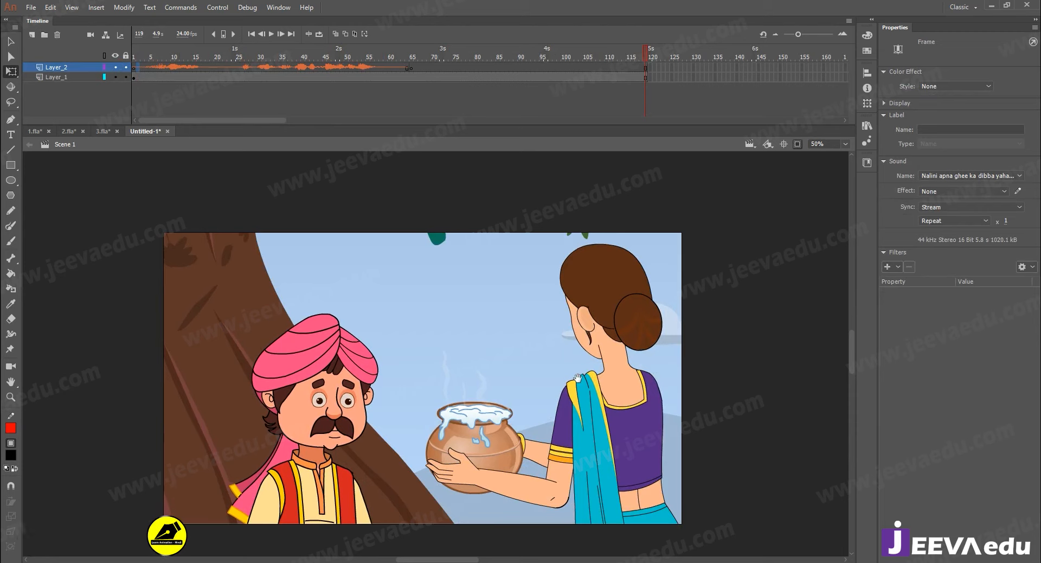
drag(575, 312, 593, 304)
click(593, 304)
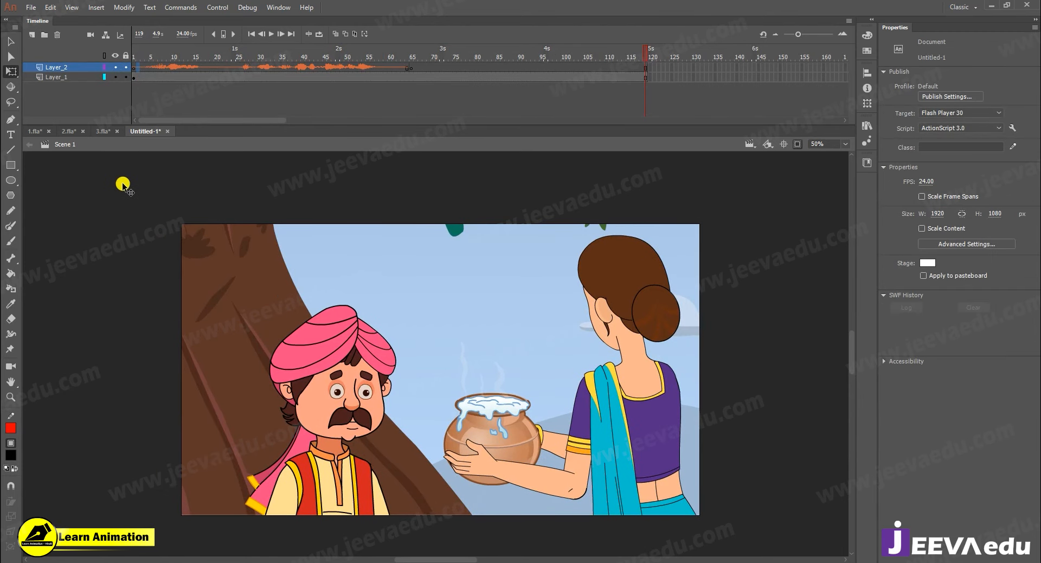
Play 2.fla from frame 1 and scrub into its second shot up to frame 81
click(64, 134)
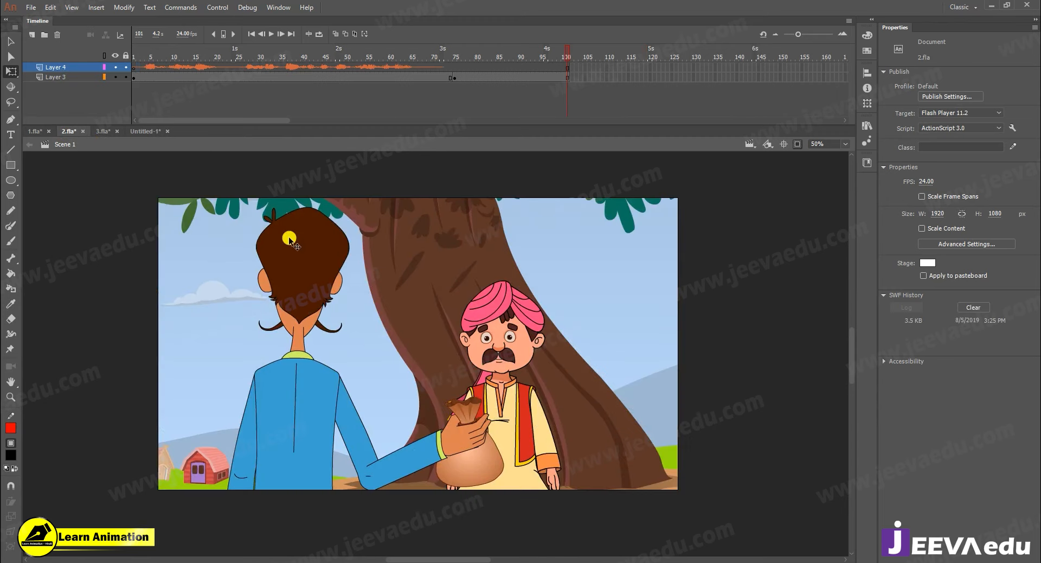
click(143, 67)
click(128, 83)
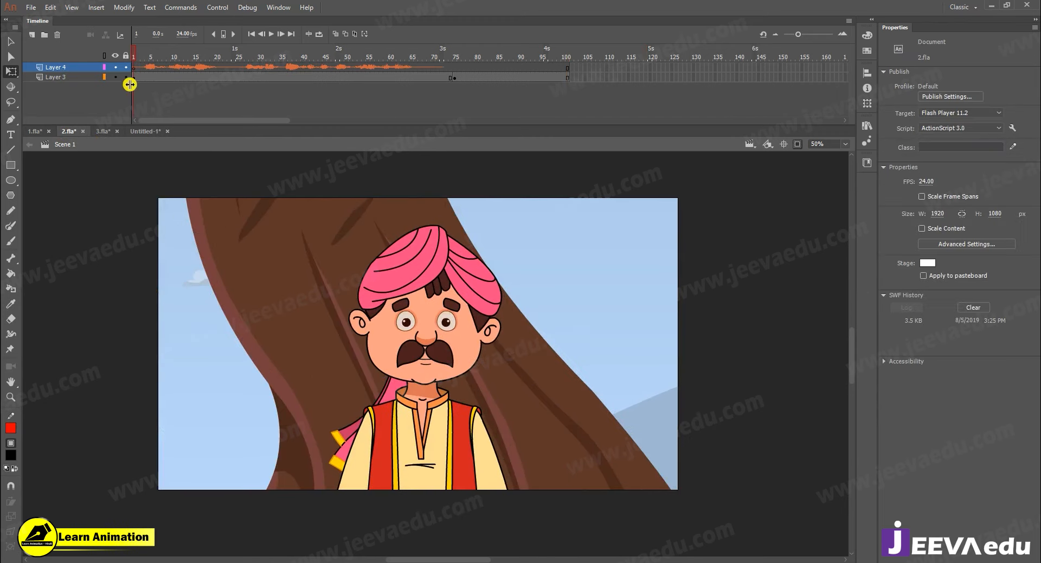
key(Return)
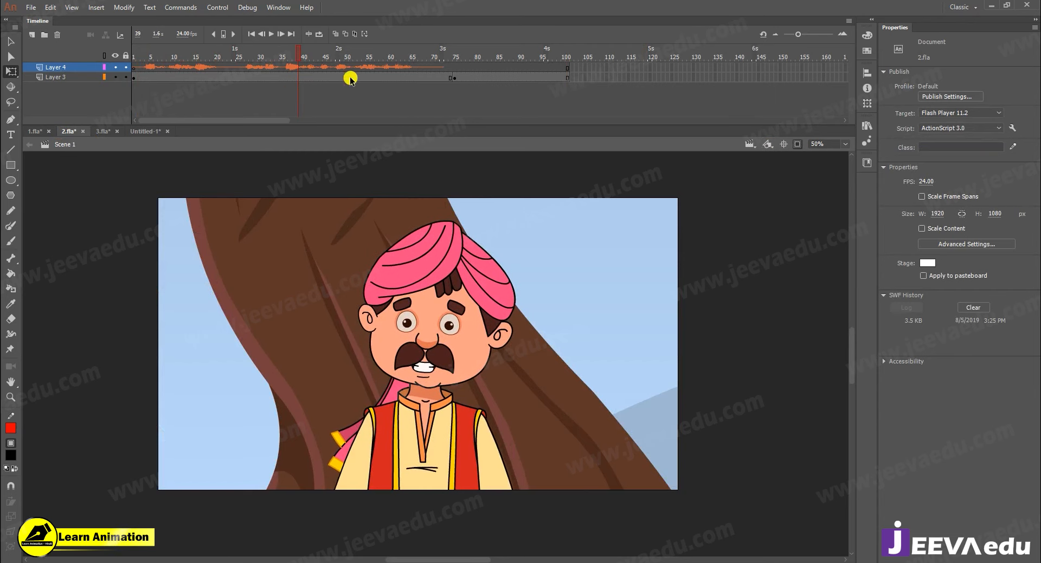
drag(315, 60, 480, 62)
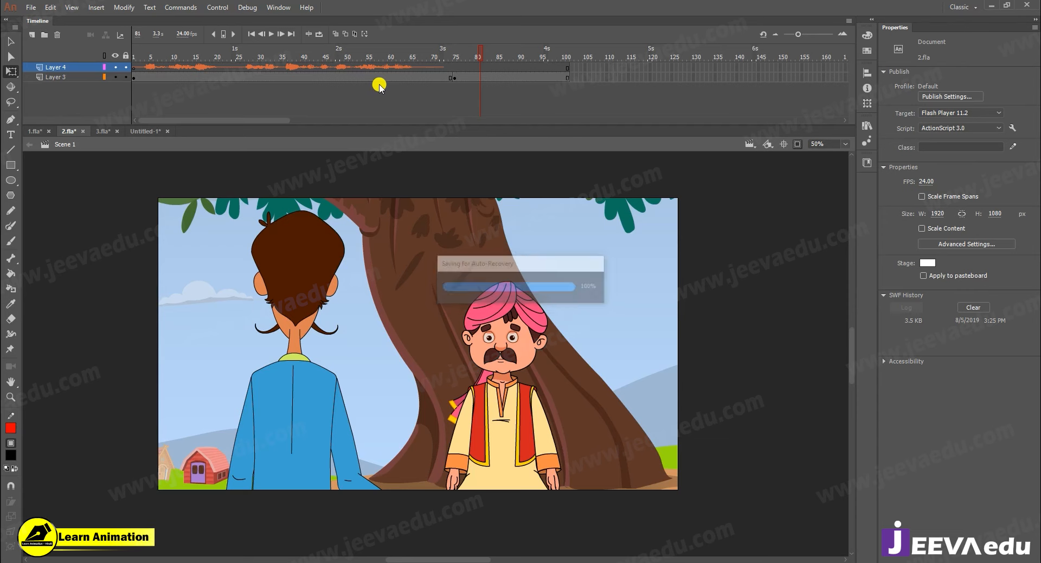
Copy the audio layer Layer 4 in 2.fla
click(360, 68)
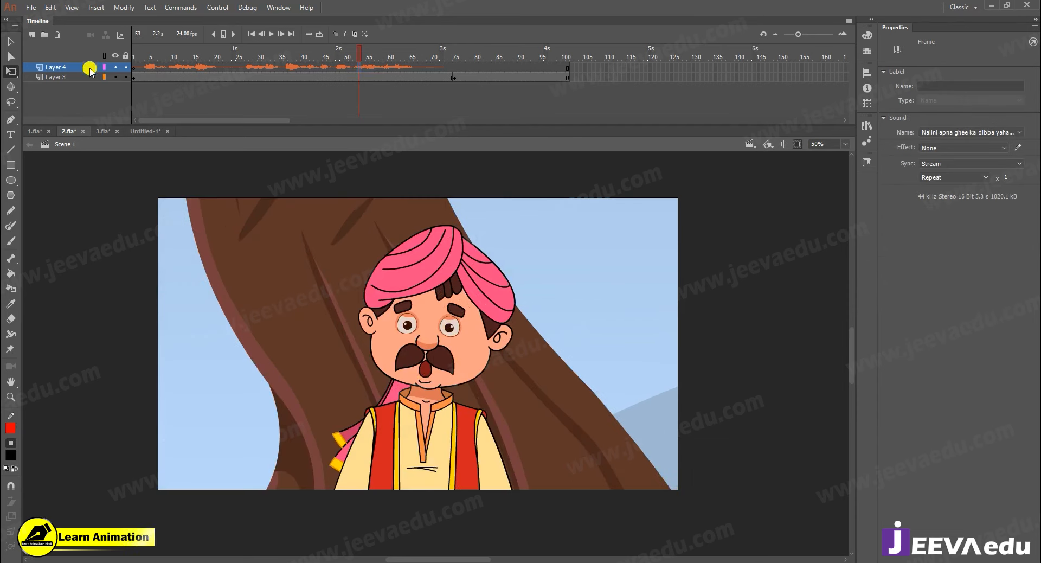
right_click(86, 67)
click(128, 167)
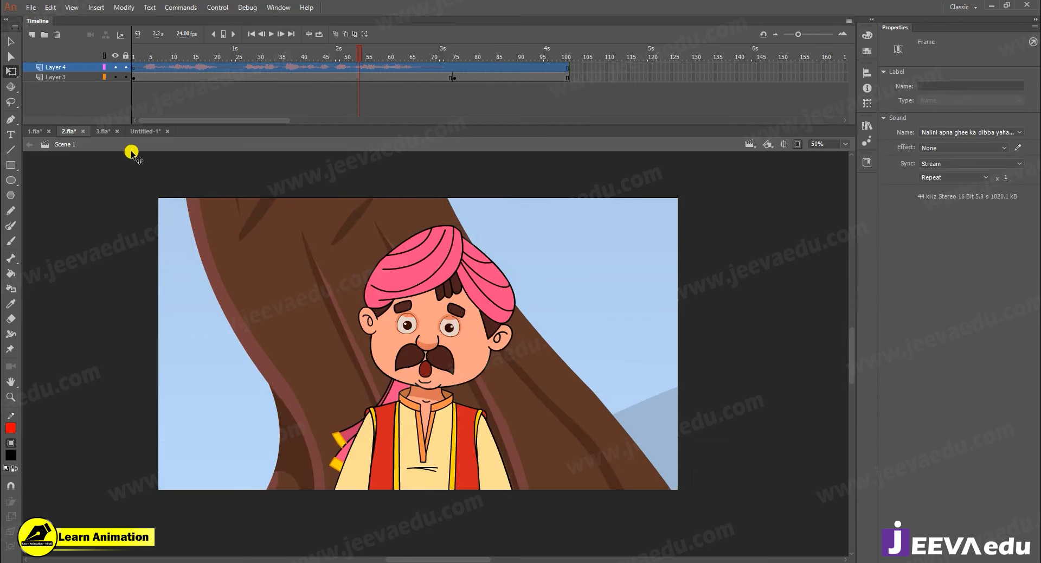
Look over the character symbols in 3.fla and return to the Untitled-1 scene at frame 43
click(105, 133)
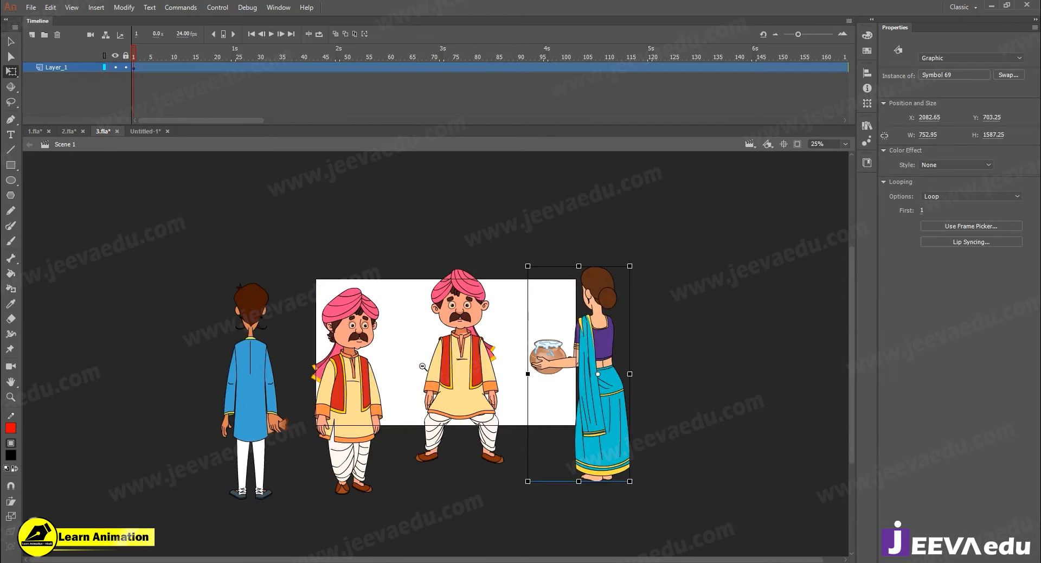
alt+click(423, 366)
click(423, 367)
key(v)
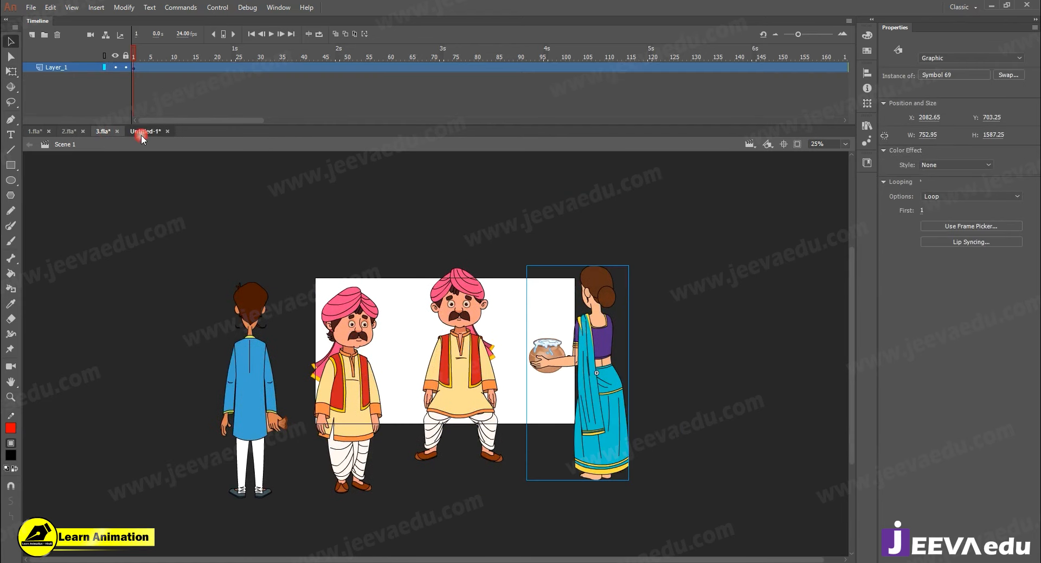
click(141, 134)
click(315, 65)
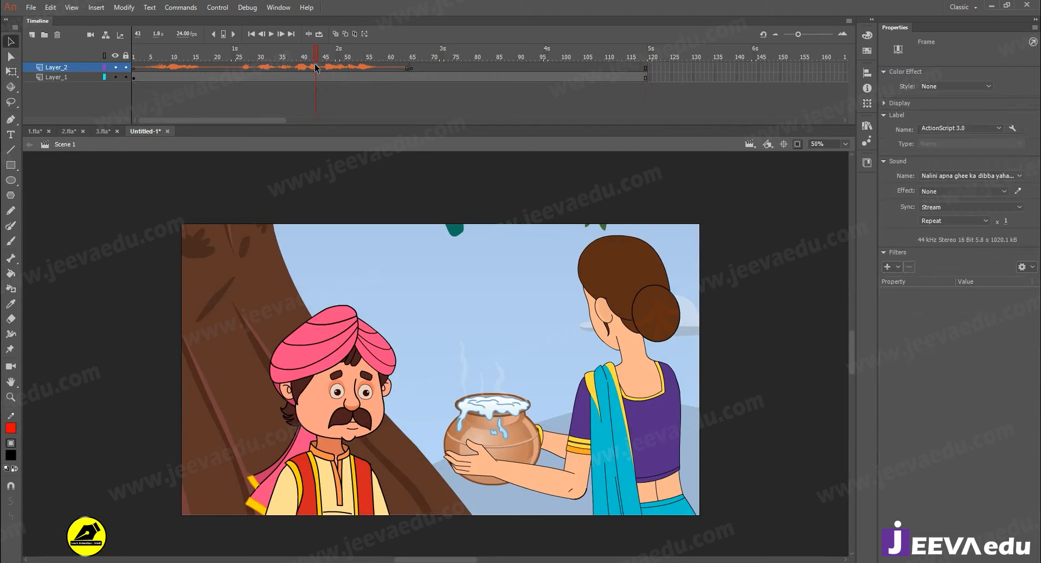
click(411, 415)
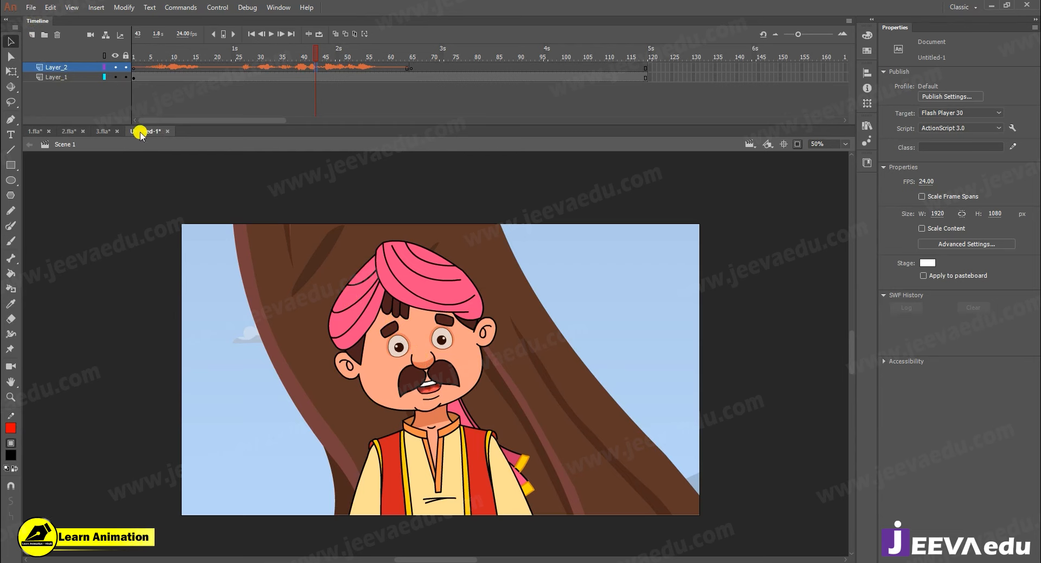
Save the Untitled-1 document to the Desktop as "sc 1" in Animate Document format
click(30, 9)
click(61, 117)
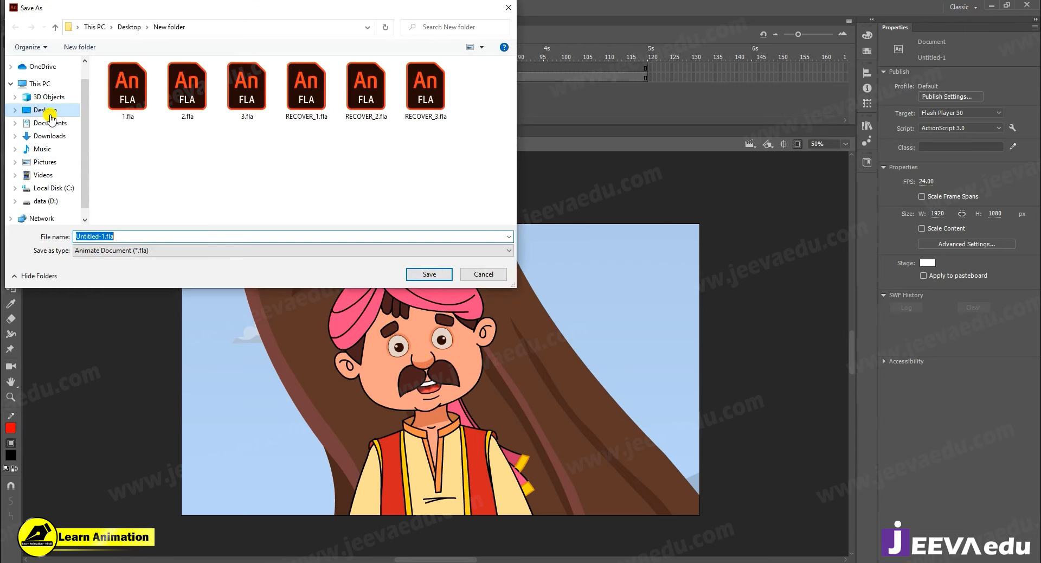
click(49, 111)
double_click(135, 236)
text(sc 1)
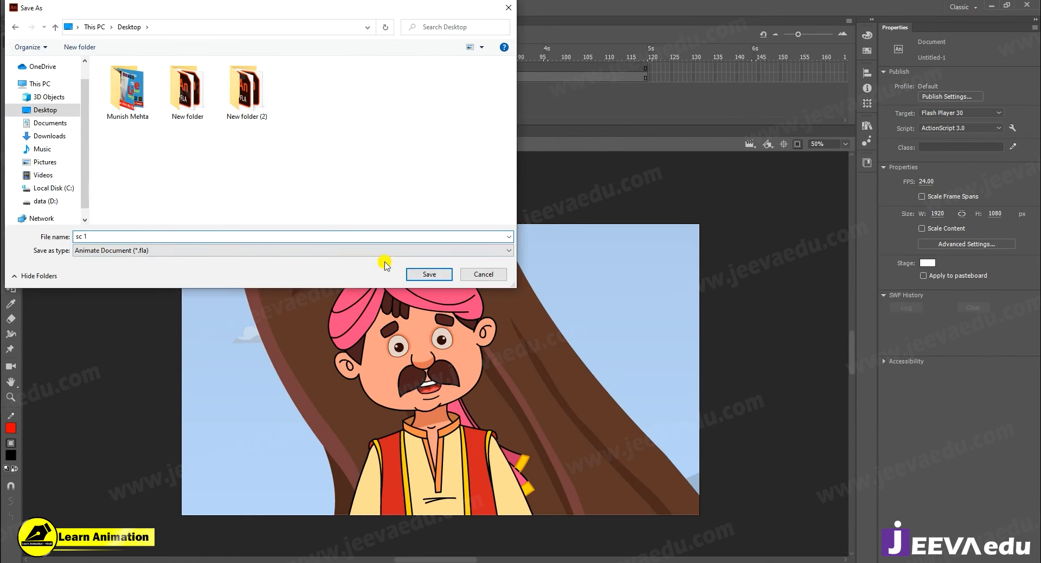
click(420, 273)
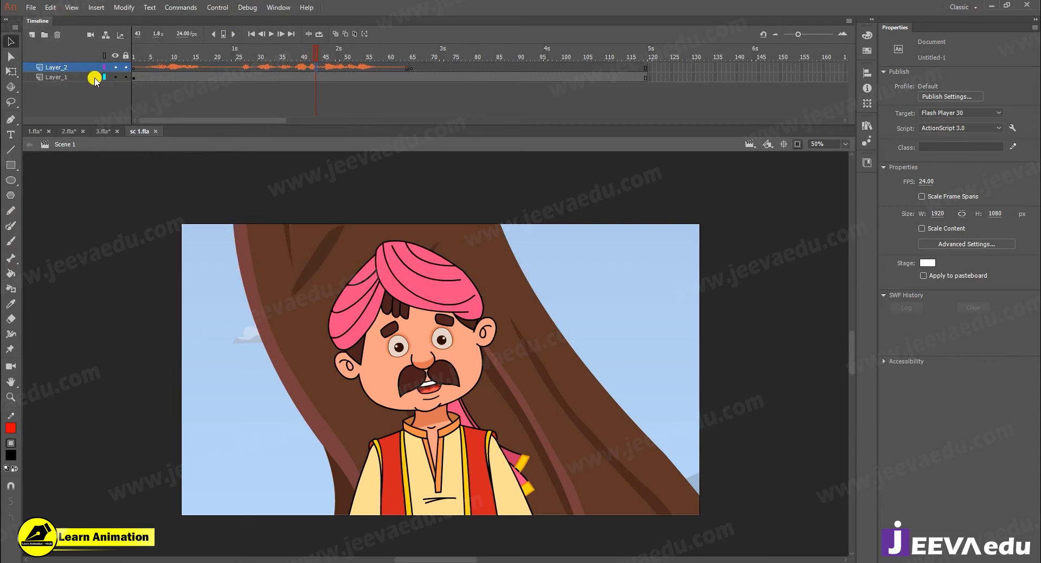
Save a second copy of the scene document to the Desktop as "sc 2.fla"
click(34, 9)
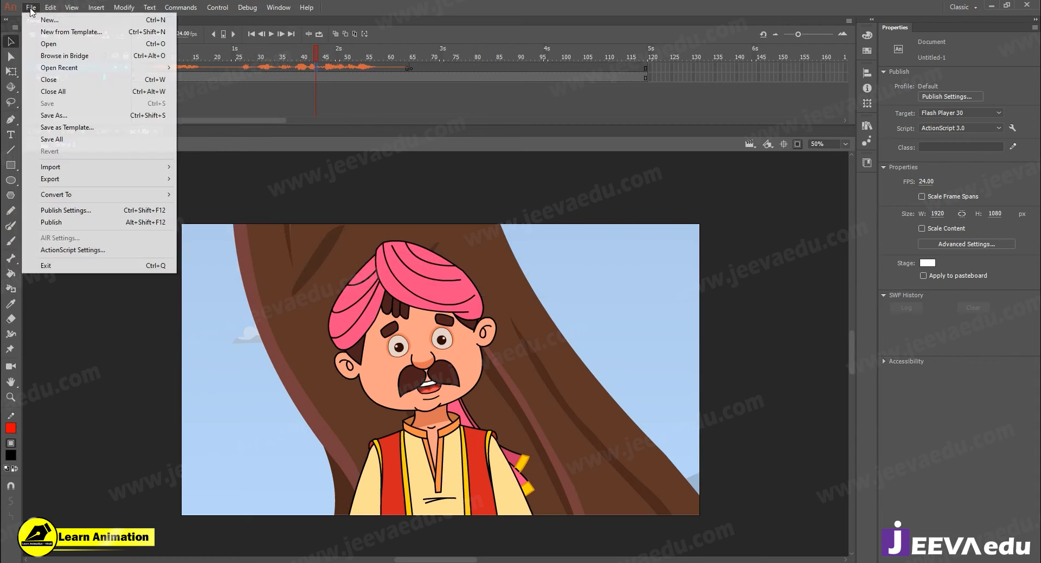
click(64, 118)
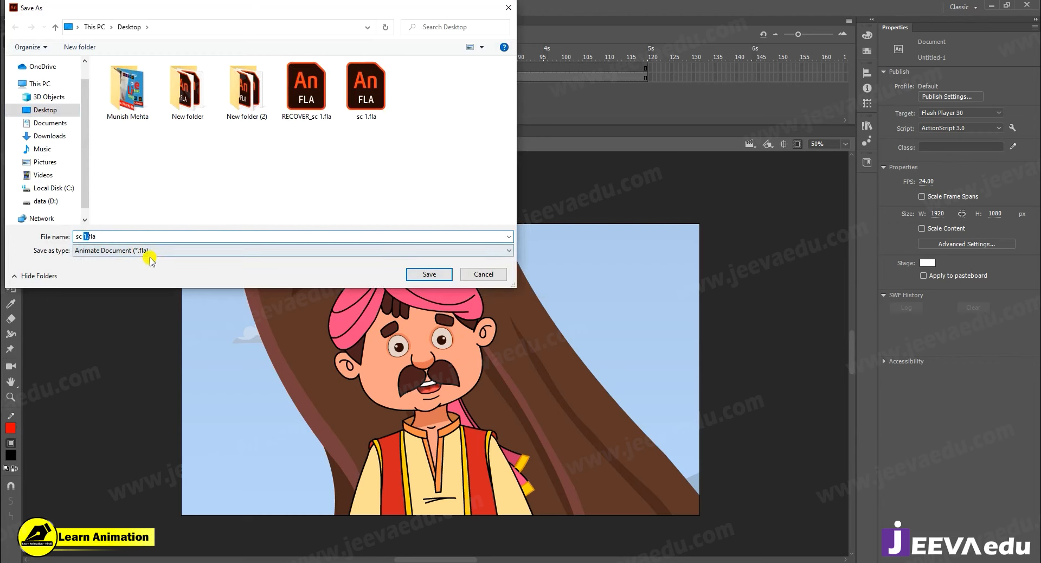
text(2)
click(430, 276)
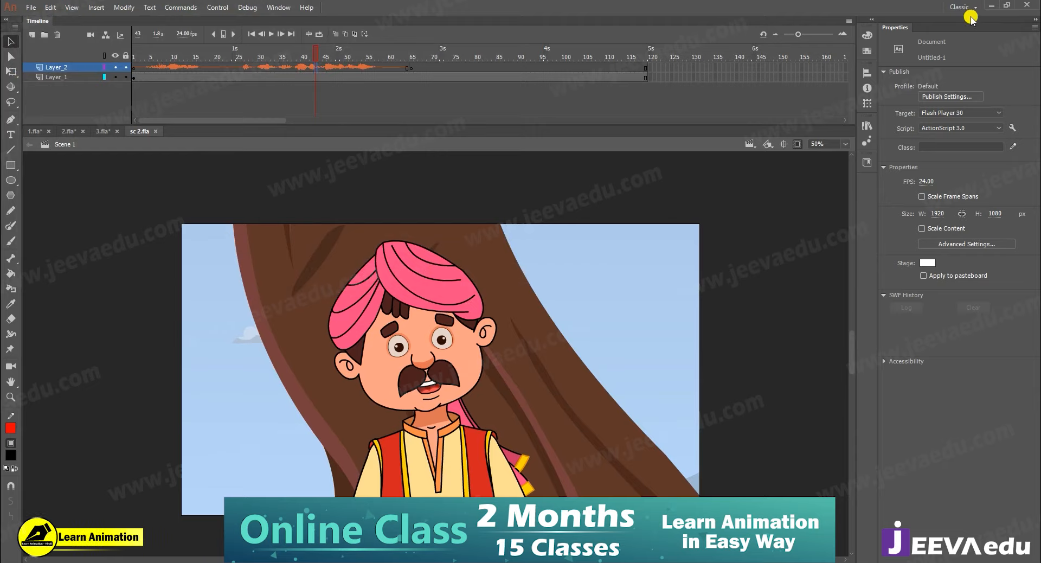
Minimize the program to reach the Desktop and open the saved file sc 1.fla
click(995, 7)
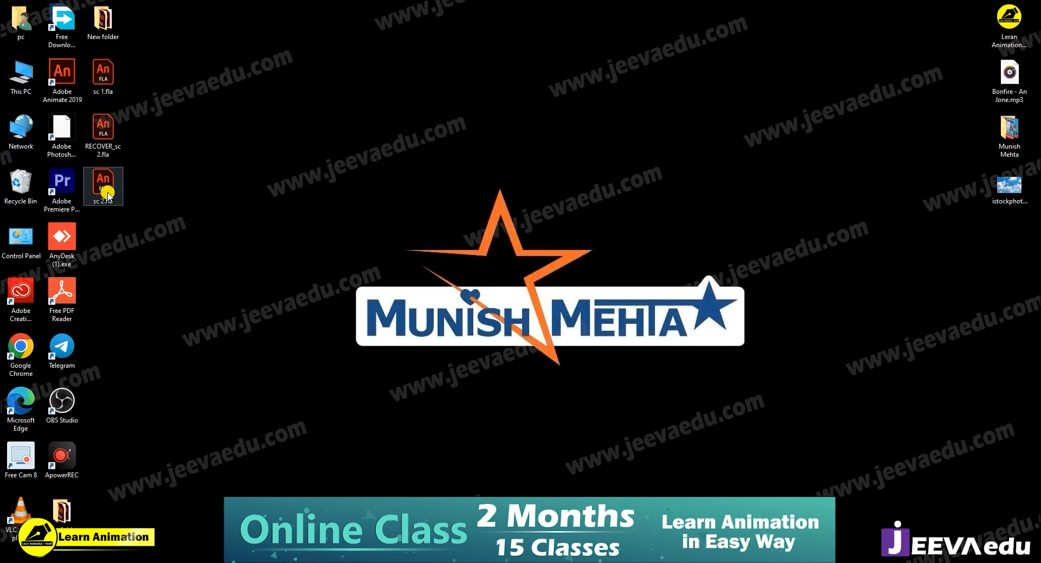
click(107, 84)
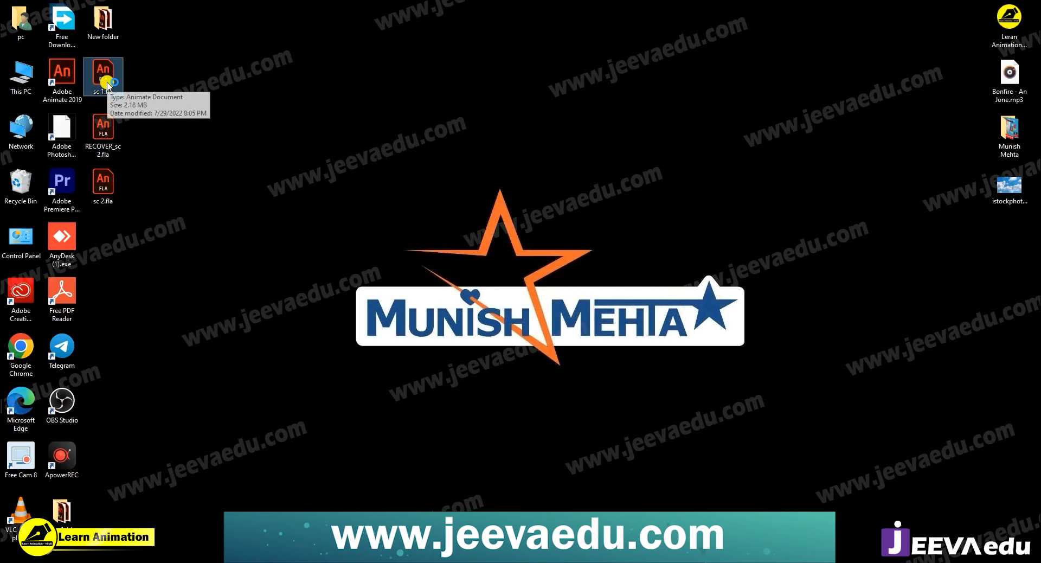
double_click(107, 84)
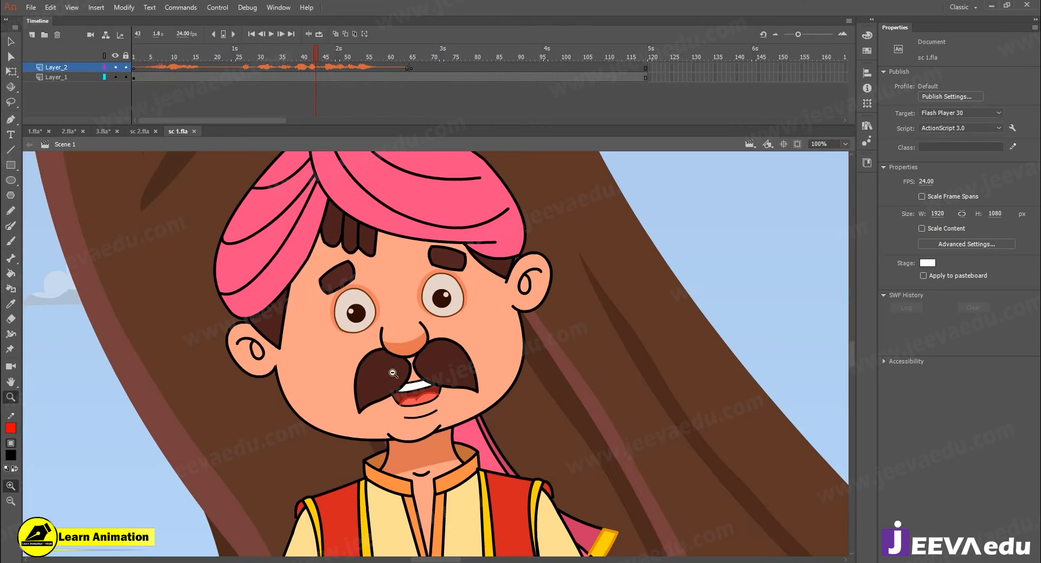
Clip the content outside the stage in sc 1.fla and return its timeline to frame 1
alt+click(393, 373)
alt+click(393, 373)
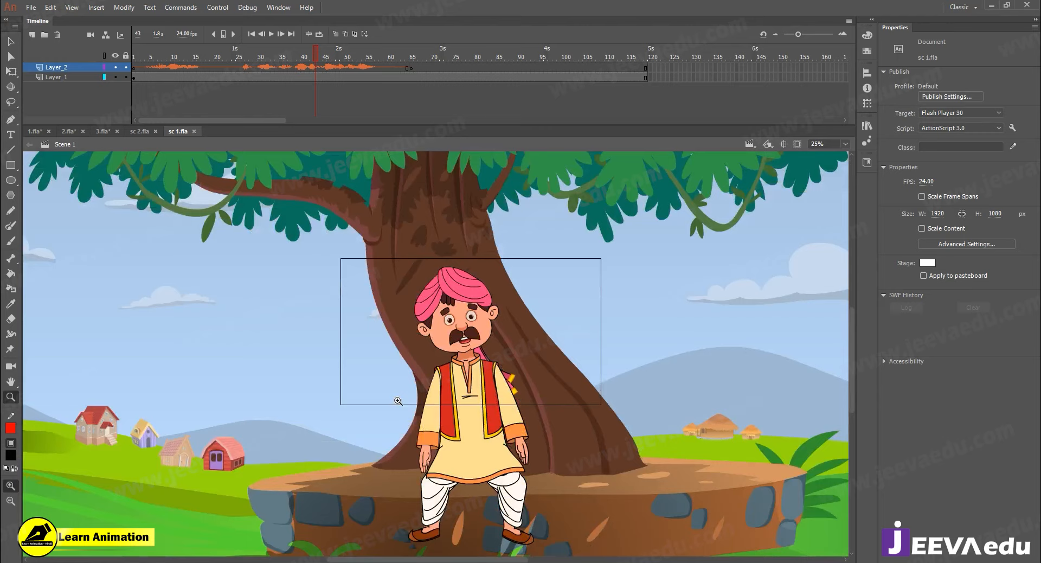
click(796, 144)
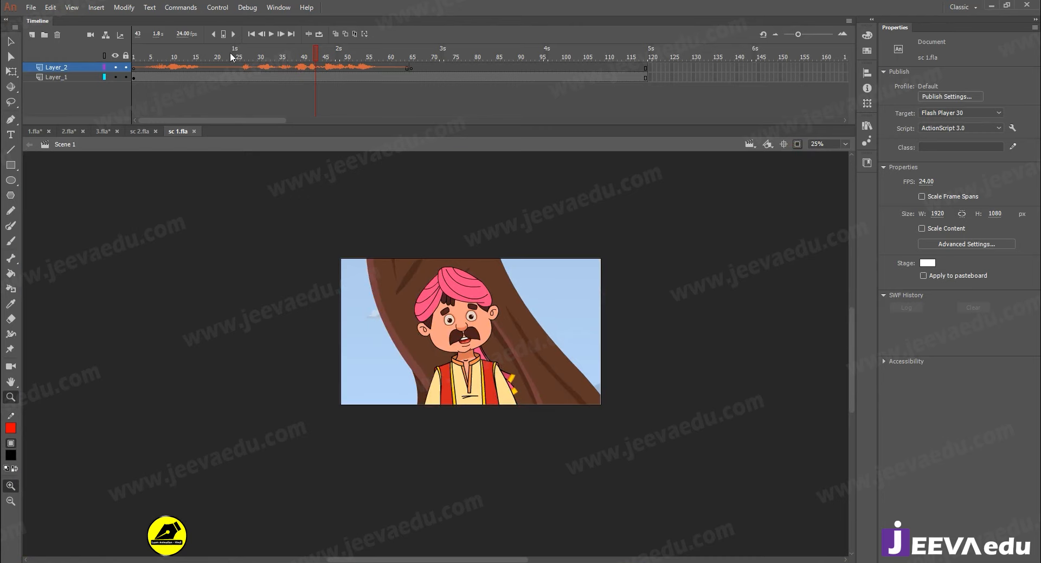
drag(230, 52, 67, 59)
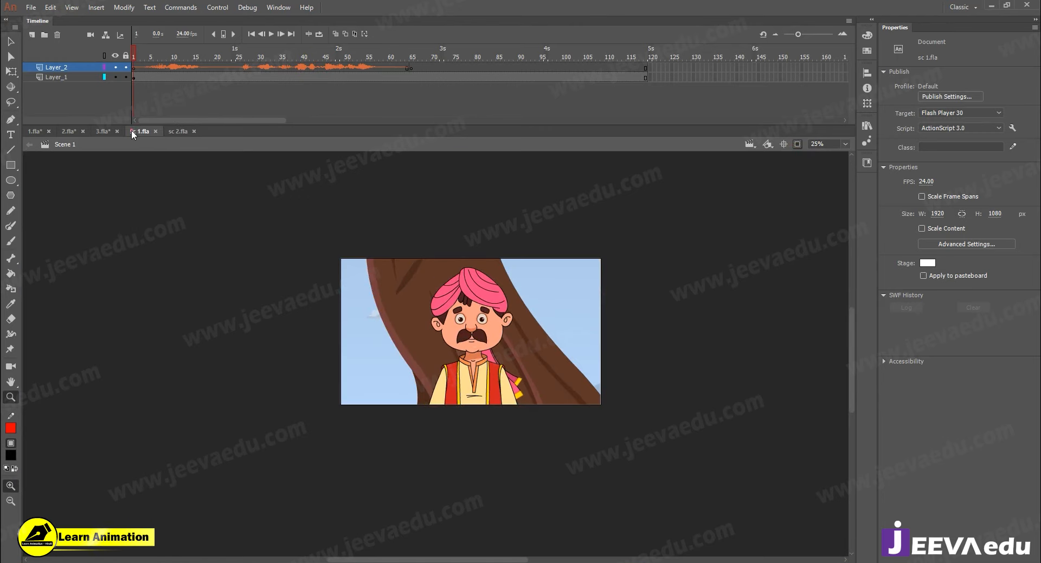
Delete the audio layer Layer_2 from the main timeline of sc 2.fla and enter the scene symbol for editing
click(174, 132)
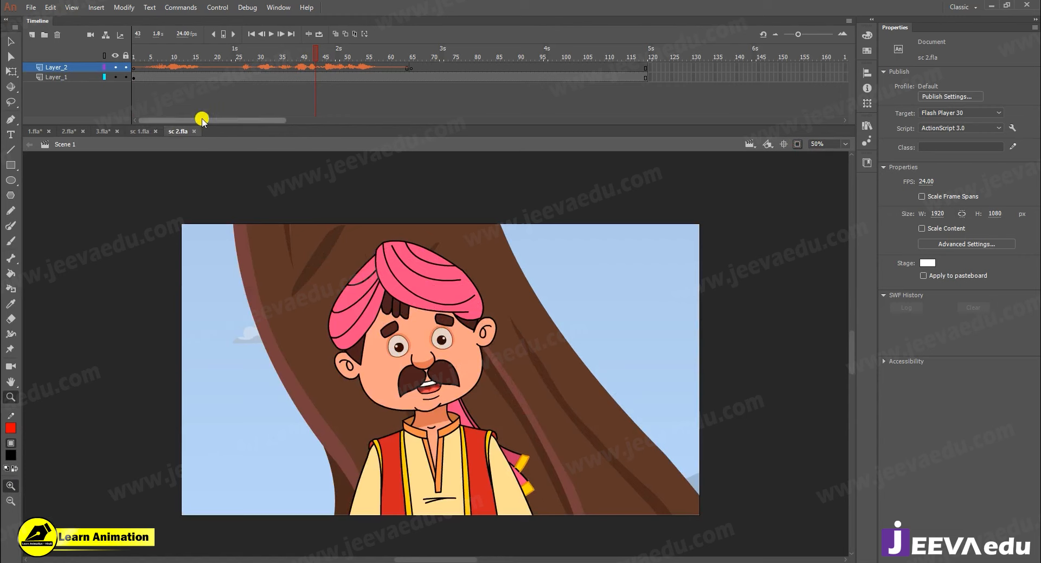
drag(220, 54, 125, 64)
click(84, 67)
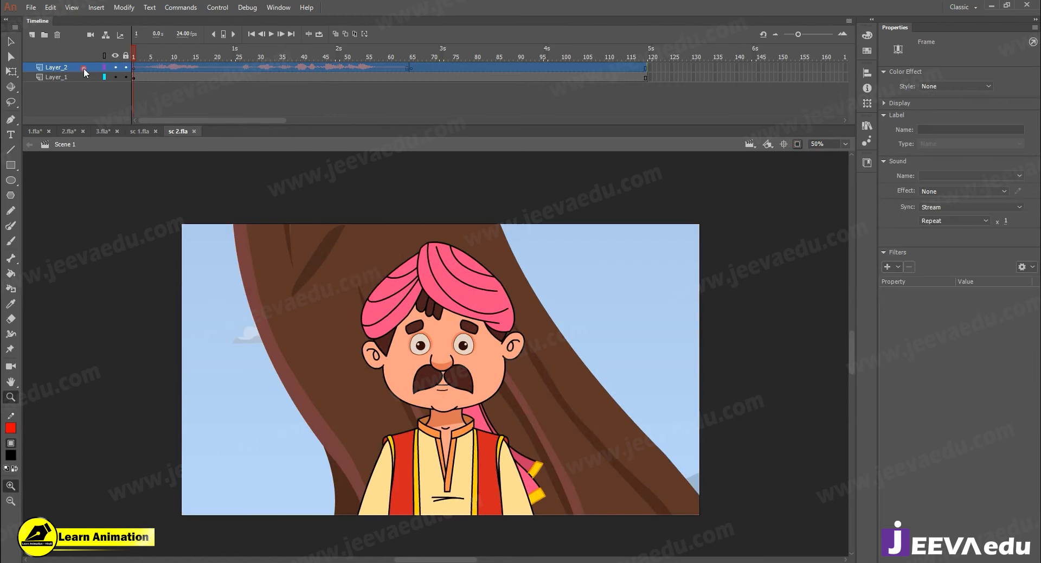
click(57, 34)
double_click(449, 374)
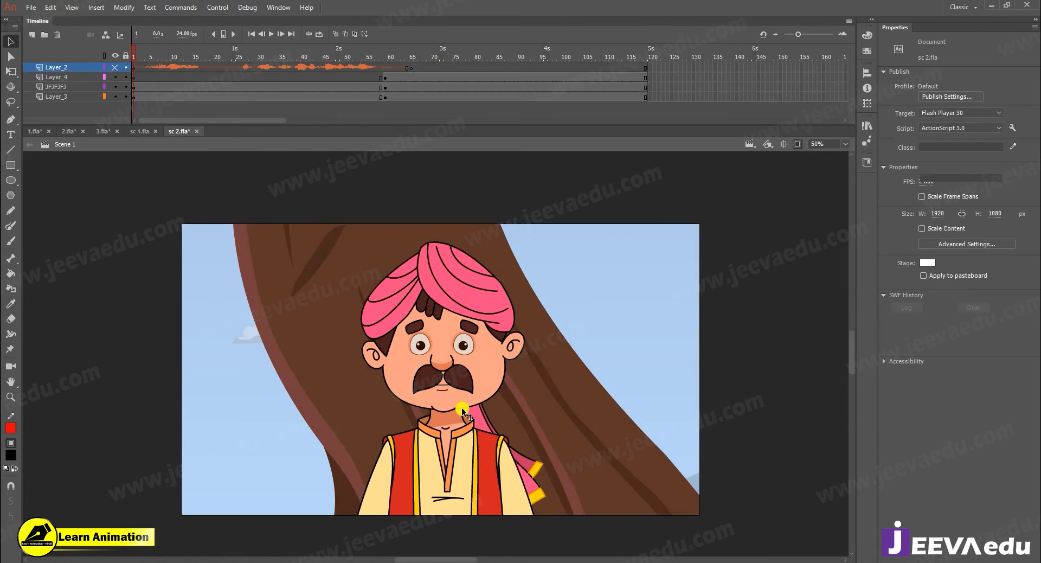
Scrub through the two shots of 2.fla and copy its audio layer Layer 4
click(69, 131)
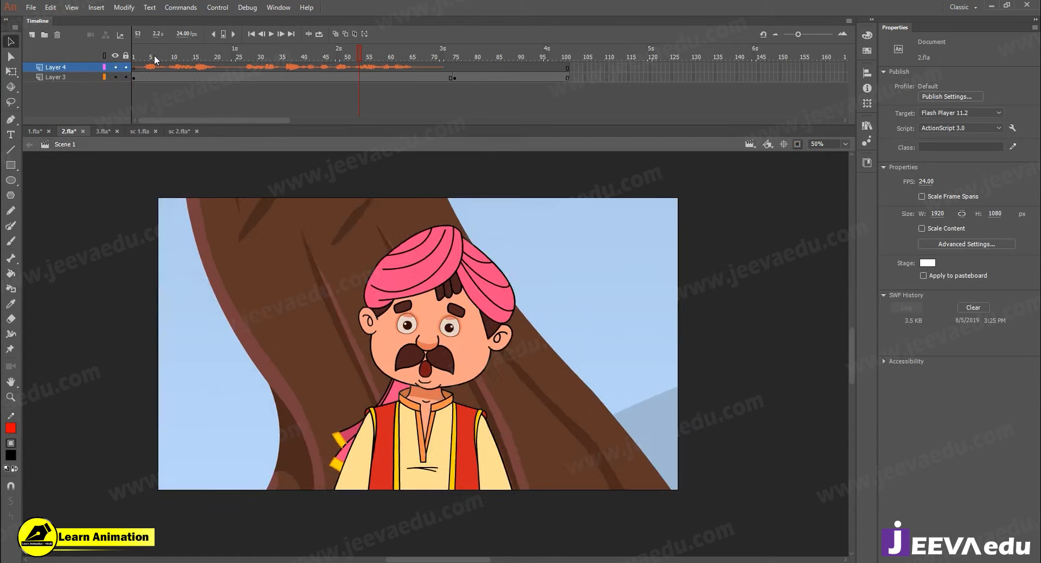
drag(150, 57, 118, 60)
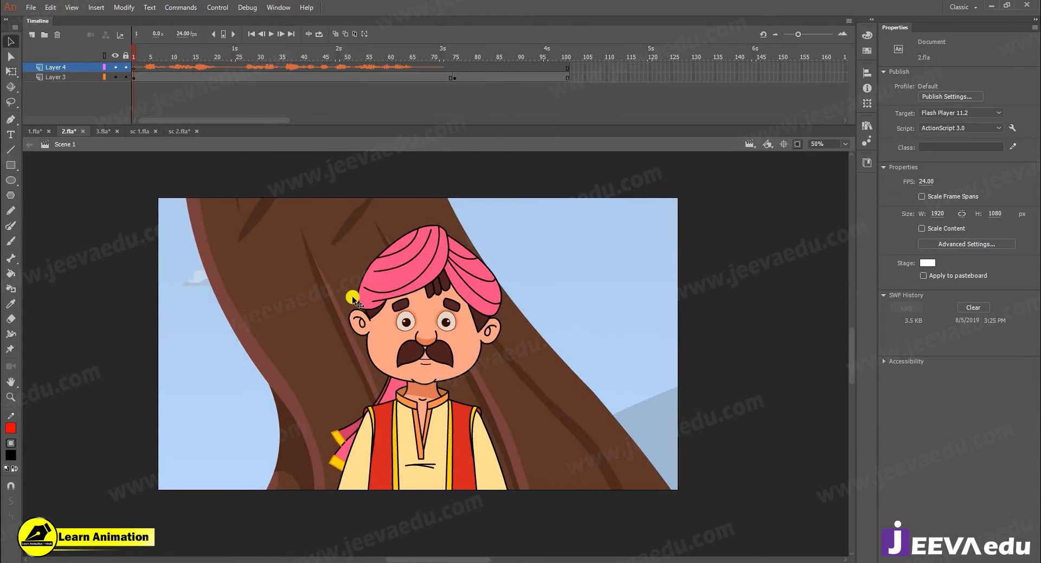
drag(149, 60, 464, 72)
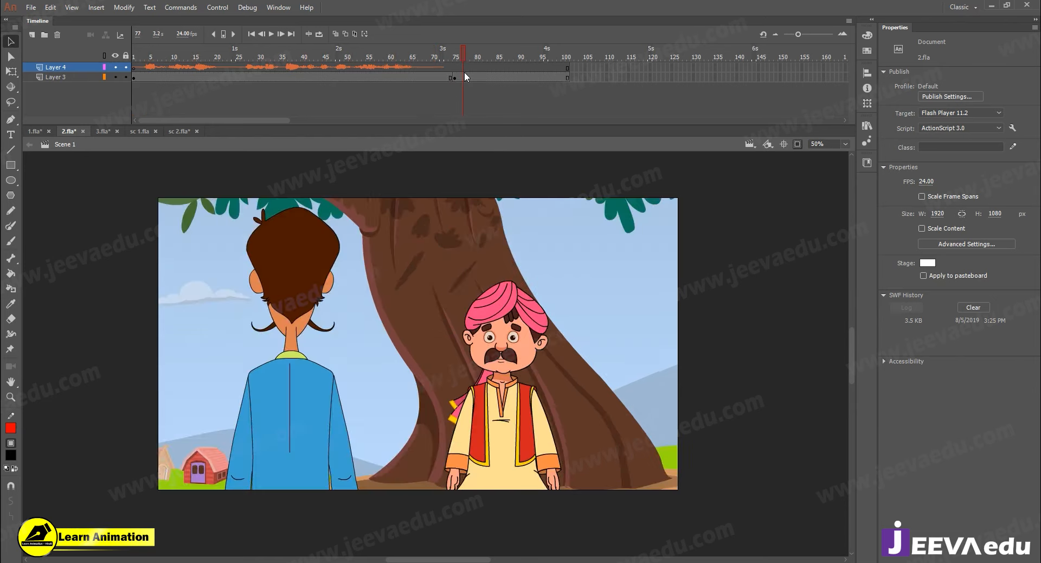
click(464, 69)
click(55, 77)
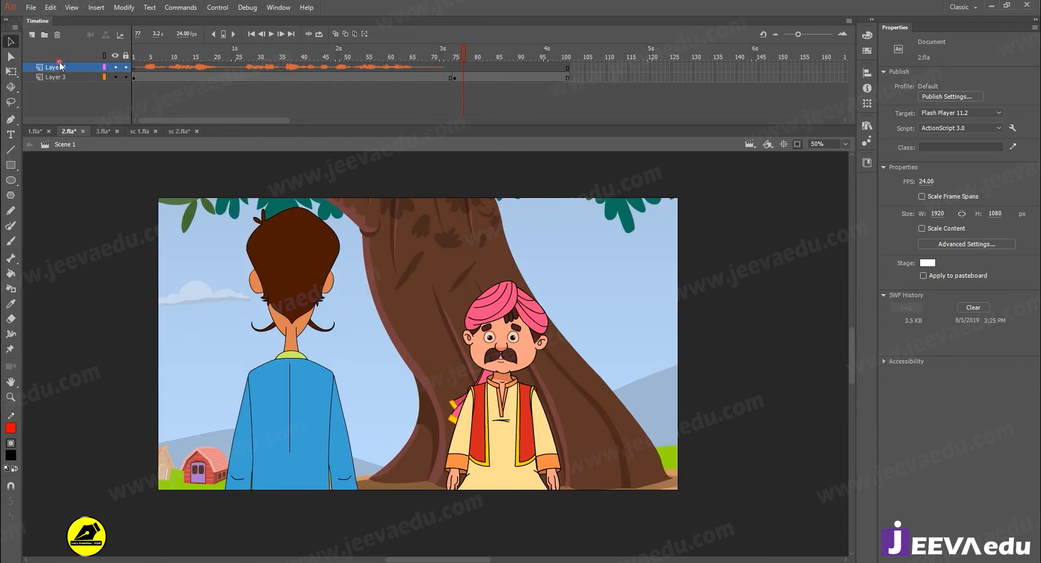
right_click(69, 68)
click(111, 156)
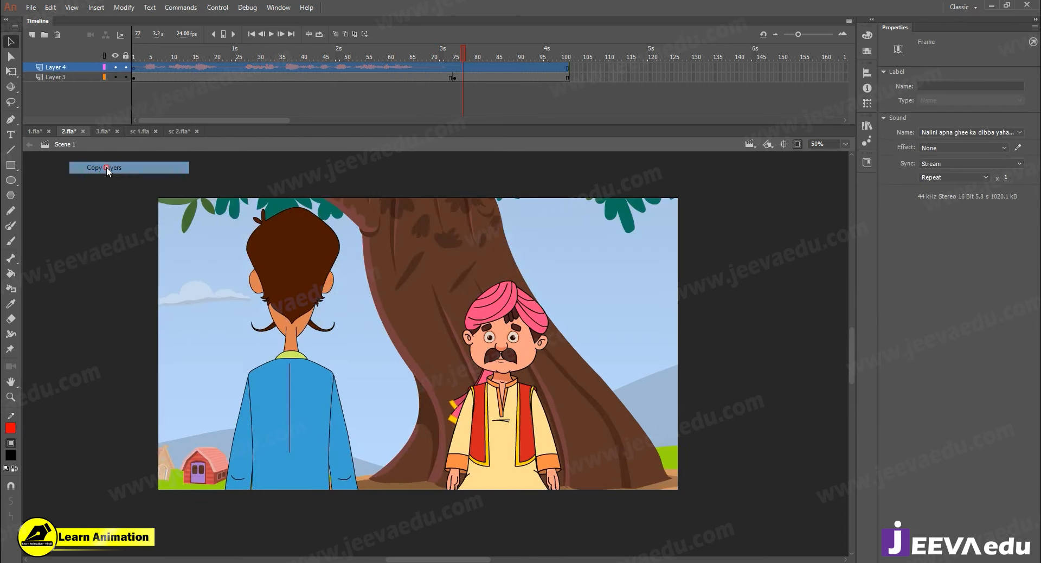
Return to sc 2.fla, play the scene symbol and enter the turbaned man's nested mouth symbol, Symbol 13
click(181, 131)
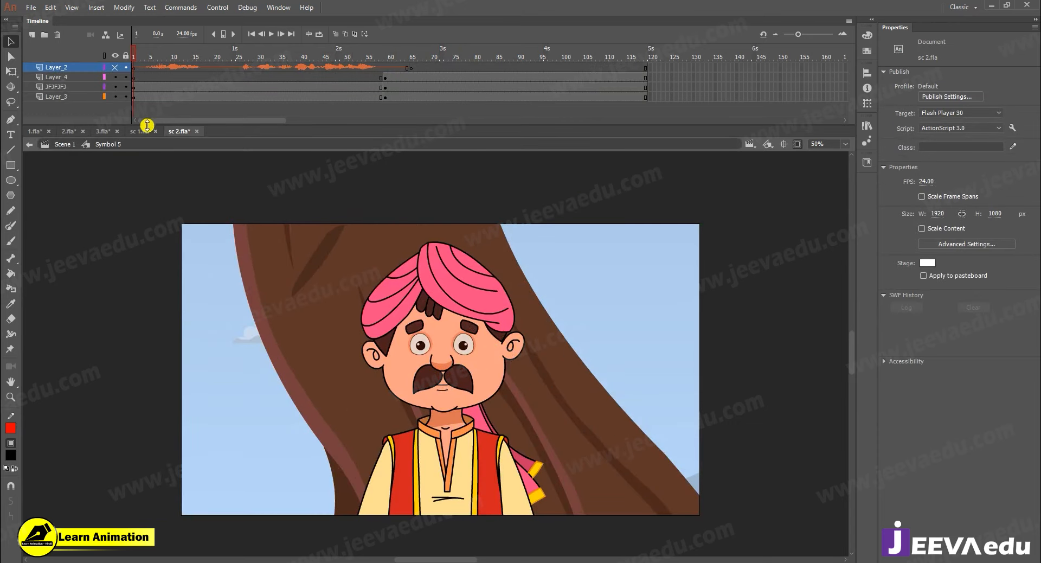
click(435, 386)
click(124, 8)
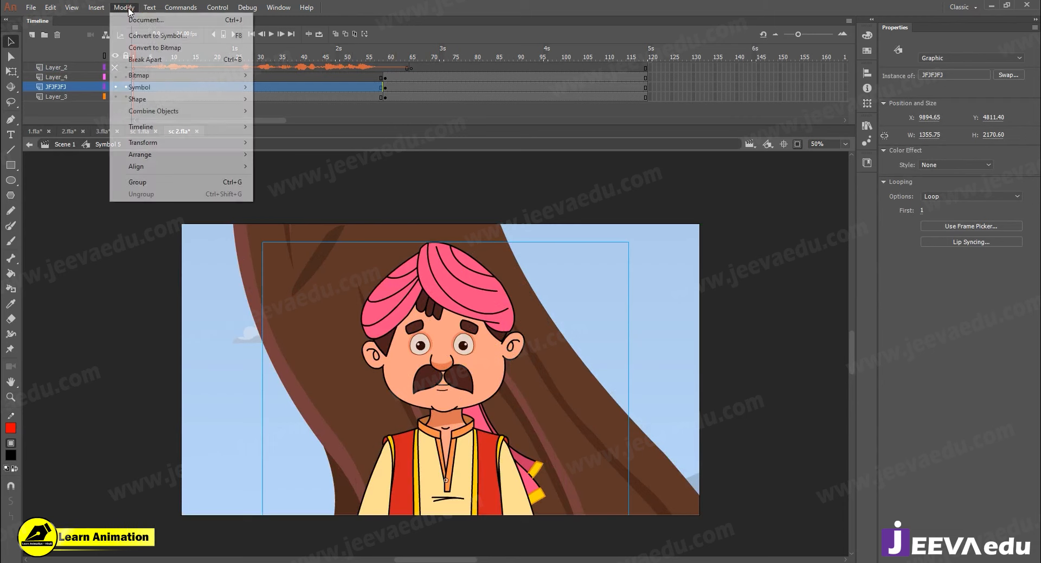
click(476, 317)
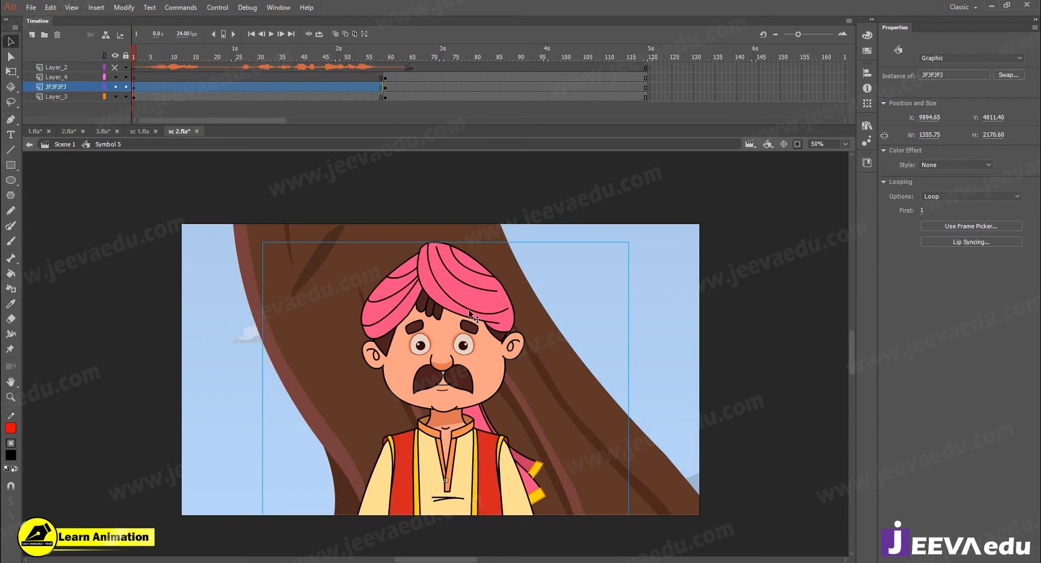
click(161, 48)
key(Return)
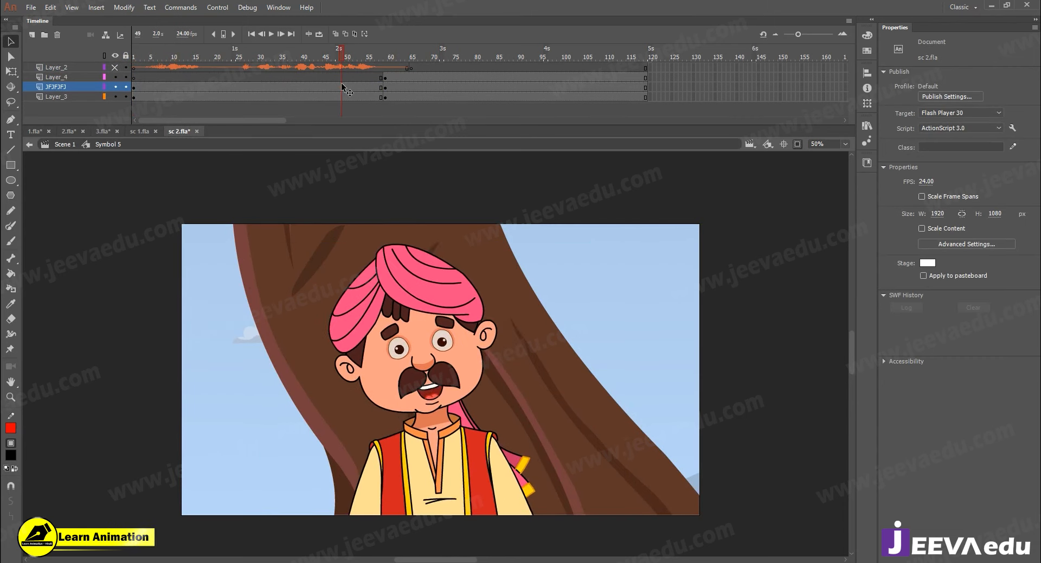
double_click(453, 389)
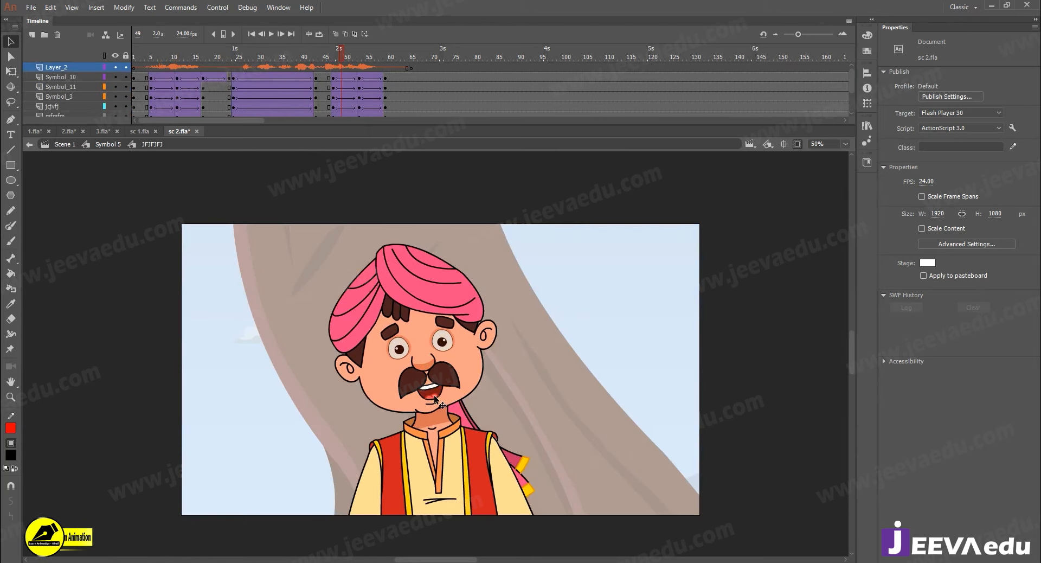
double_click(434, 395)
double_click(436, 400)
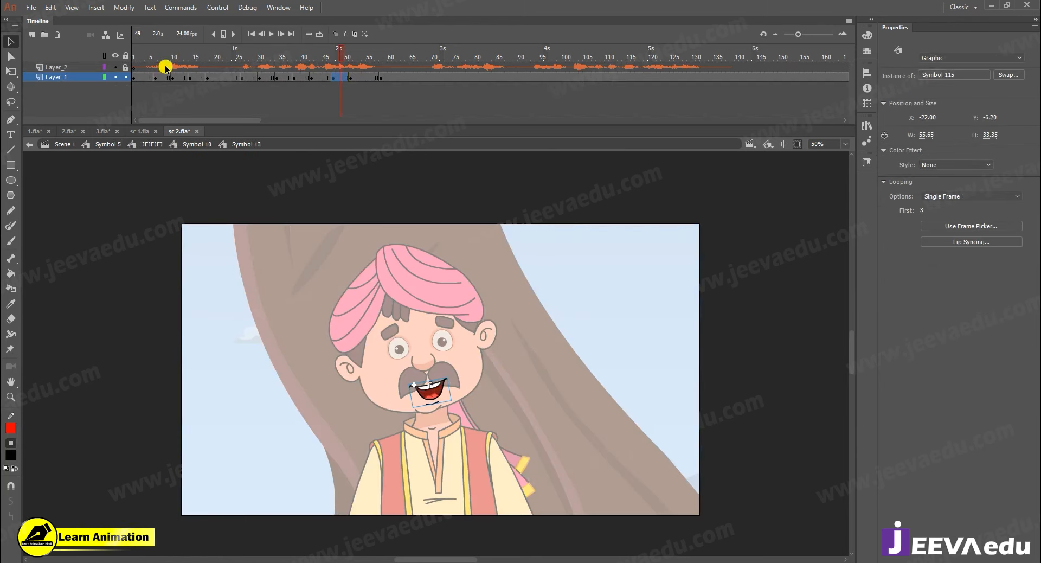
Replace the old audio layer Layer_2 in the mouth symbol with the audio layer copied from 2.fla
click(125, 68)
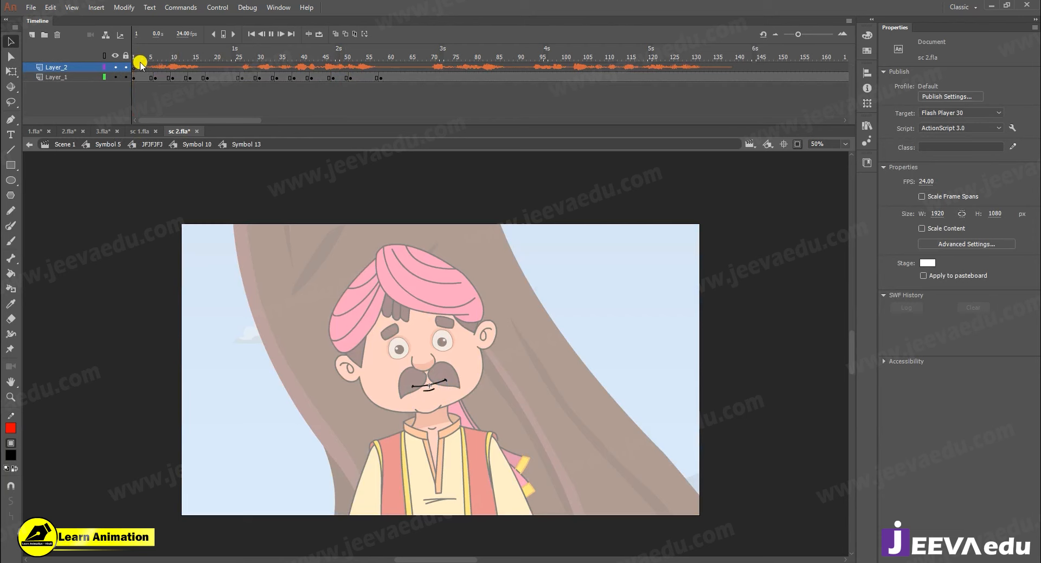
key(Return)
click(82, 67)
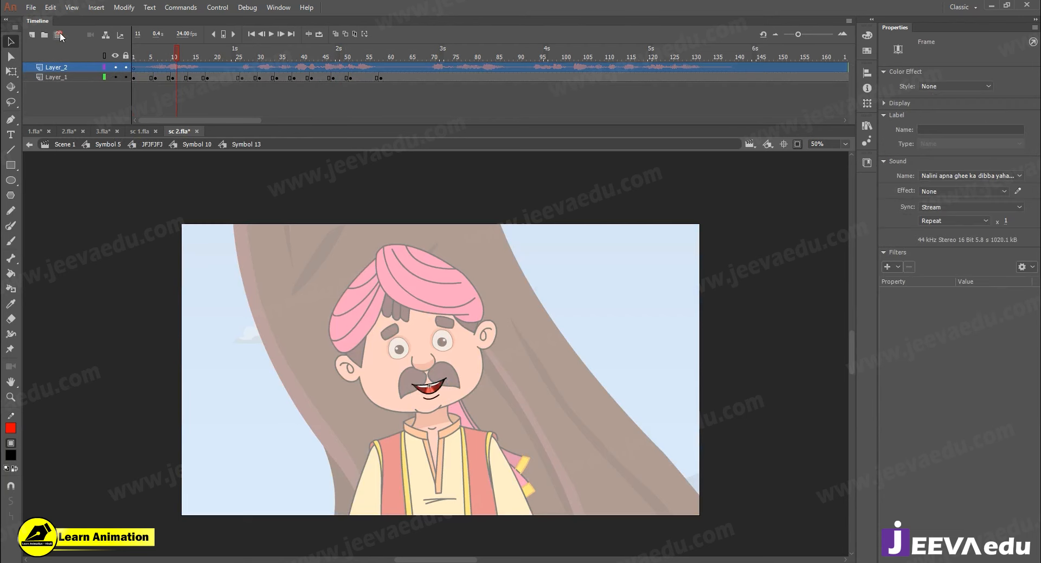
click(59, 34)
right_click(97, 67)
click(141, 182)
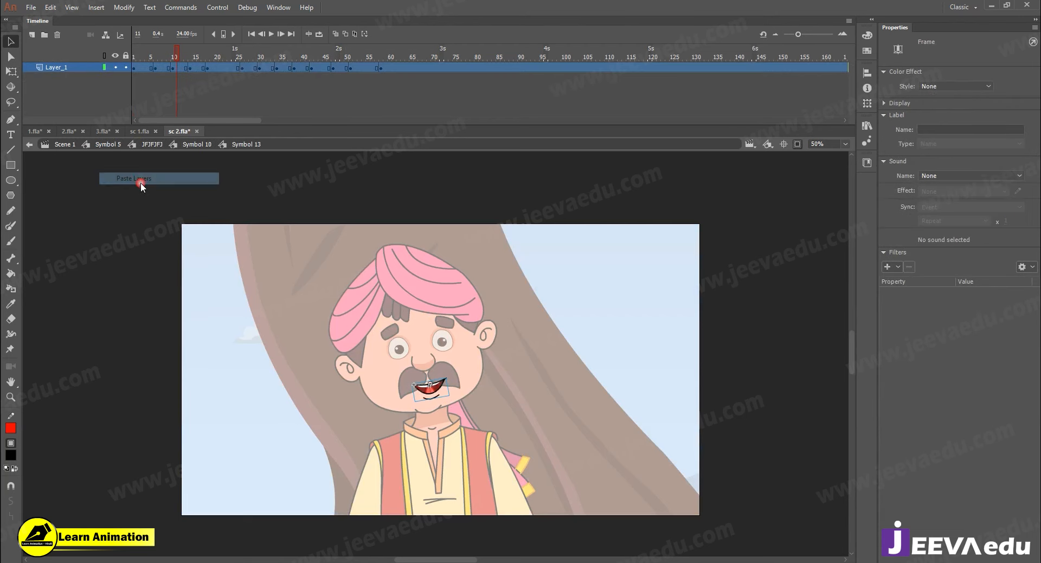
Remove three frames from the opening closed-mouth hold on Layer_1, starting at frame 3
click(141, 76)
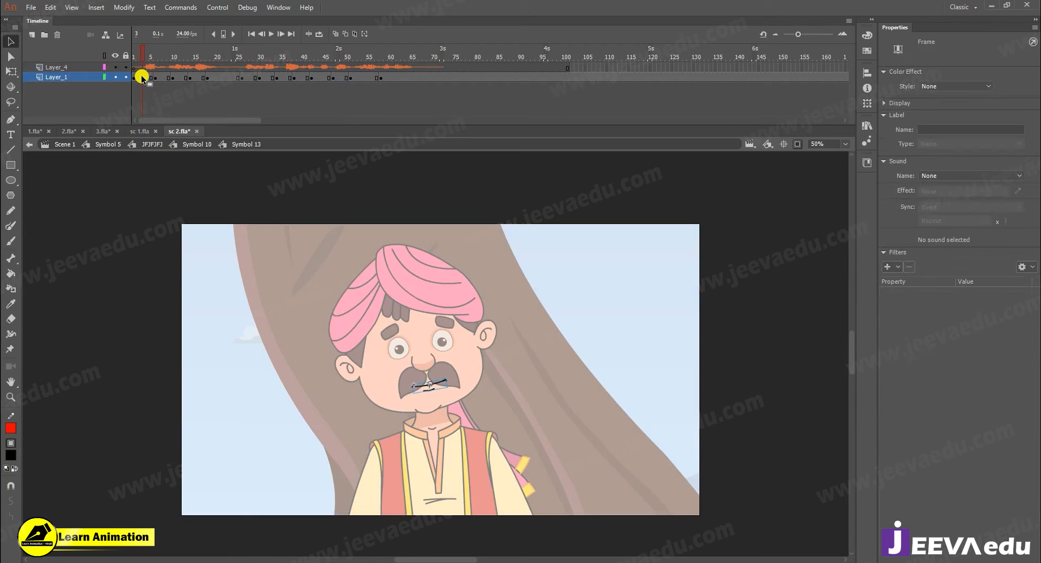
key(shift+F5)
key(shift+F5)
key(shift+F5)
Insert four frames across the early mouth holds on Layer_1 to fit the first phrase of the new audio
drag(130, 56, 209, 57)
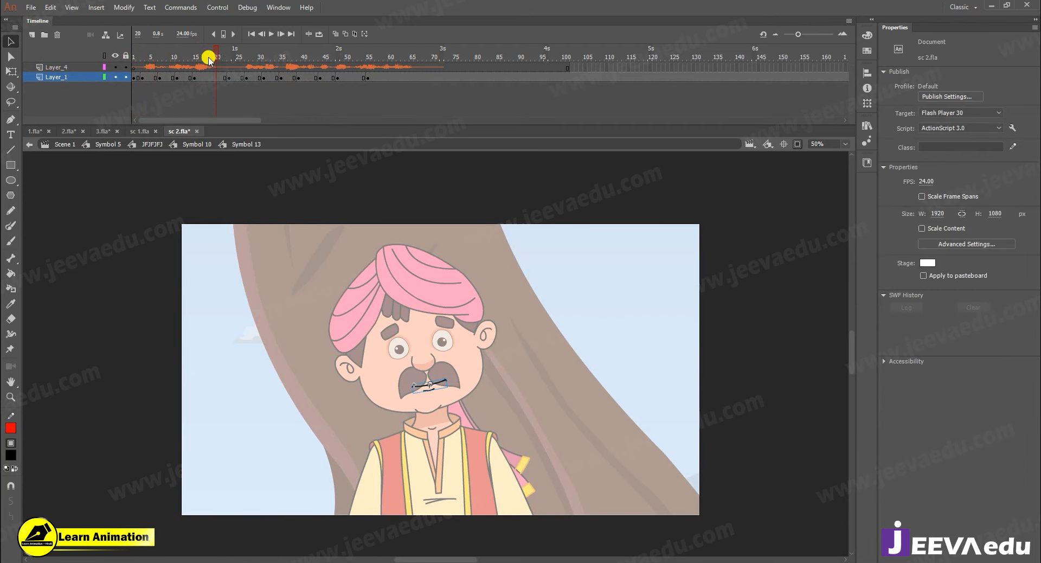
click(188, 77)
key(F5)
key(F5)
click(152, 77)
key(F5)
key(F5)
Examine the mouth shapes at the keyframes on frames 1, 8, 13 and 19 against the audio
drag(141, 47, 223, 84)
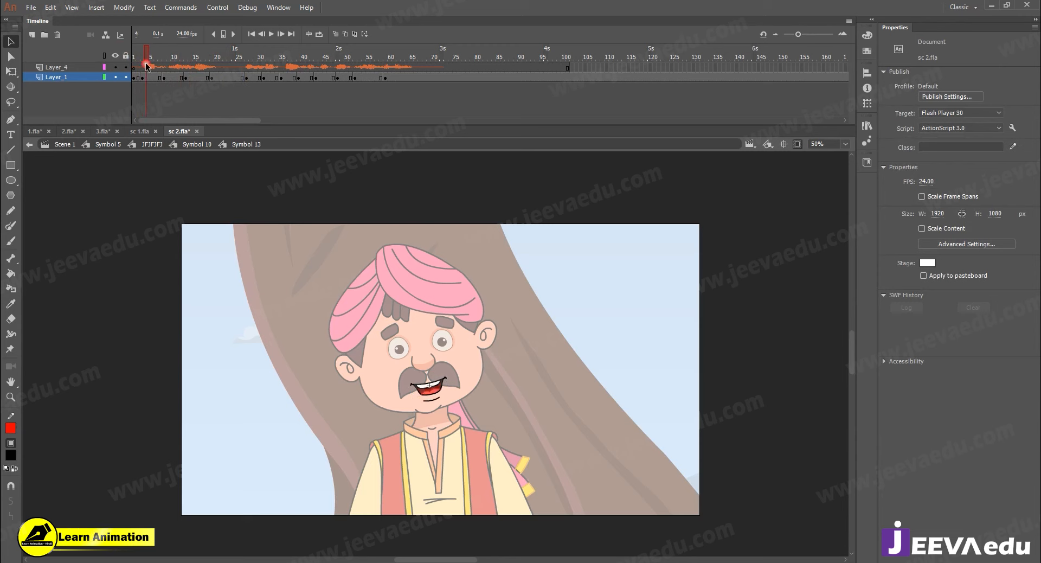
click(163, 78)
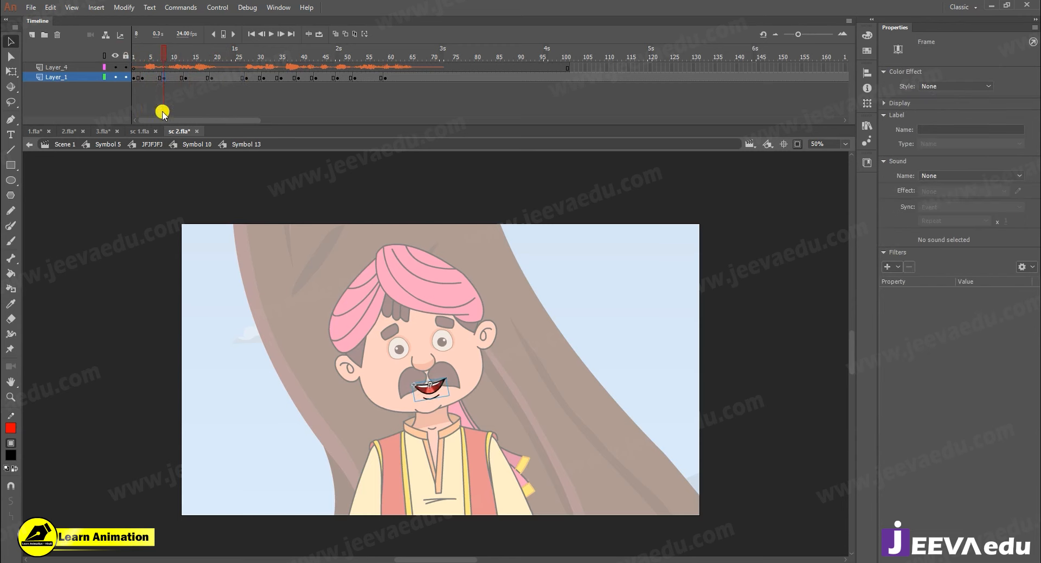
click(135, 78)
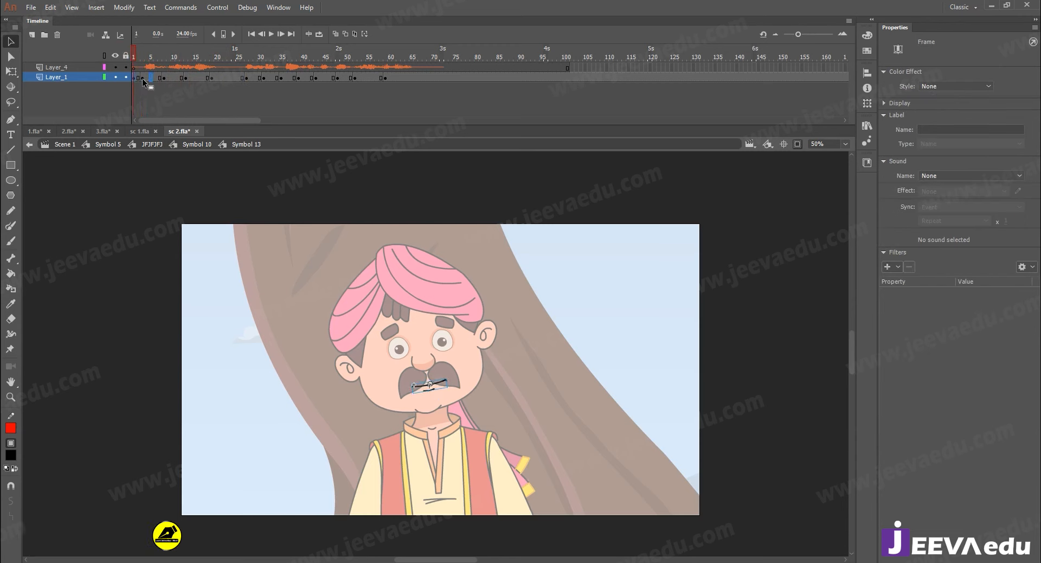
click(429, 376)
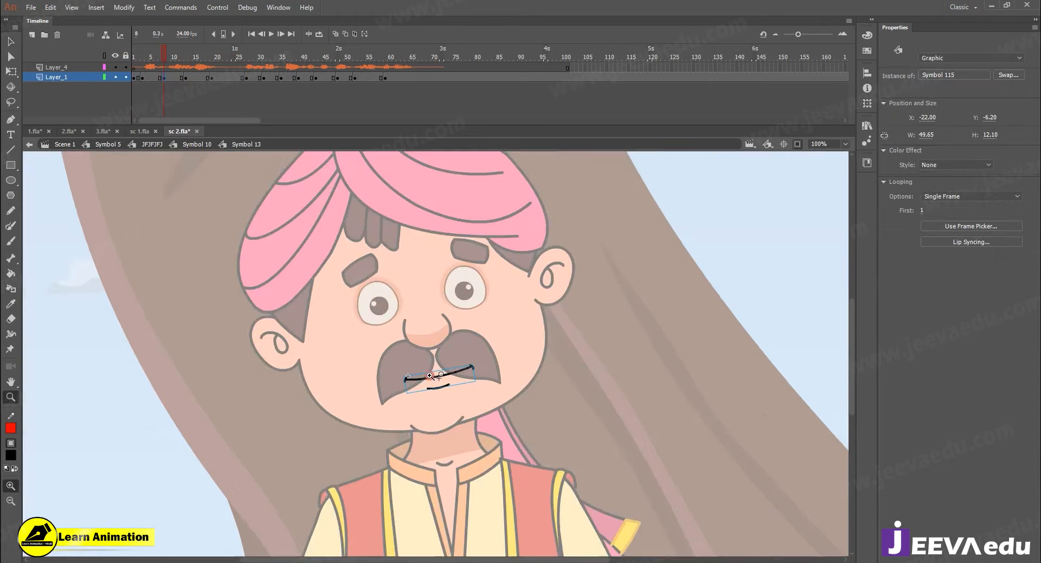
click(186, 80)
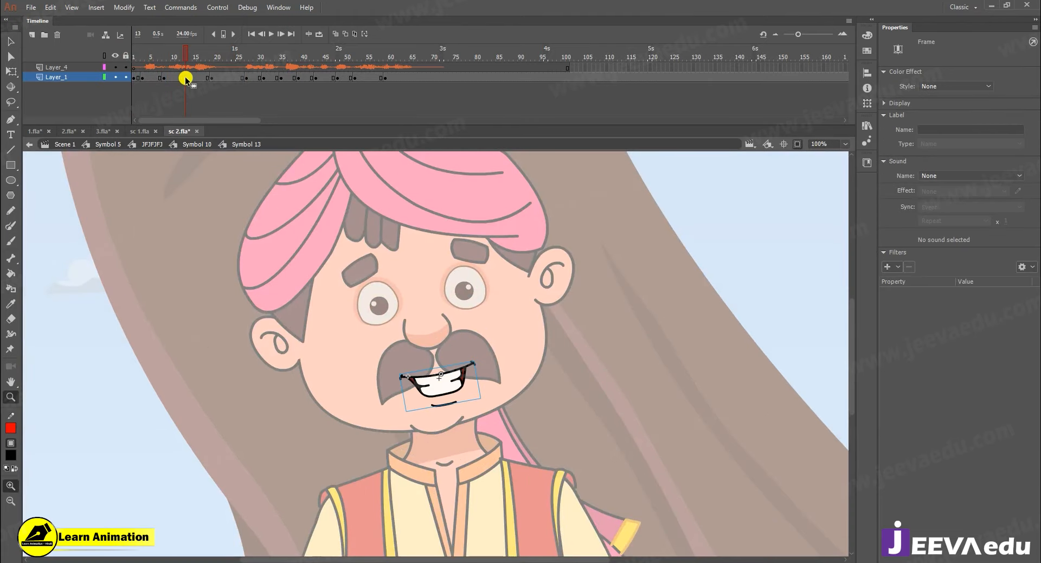
click(212, 78)
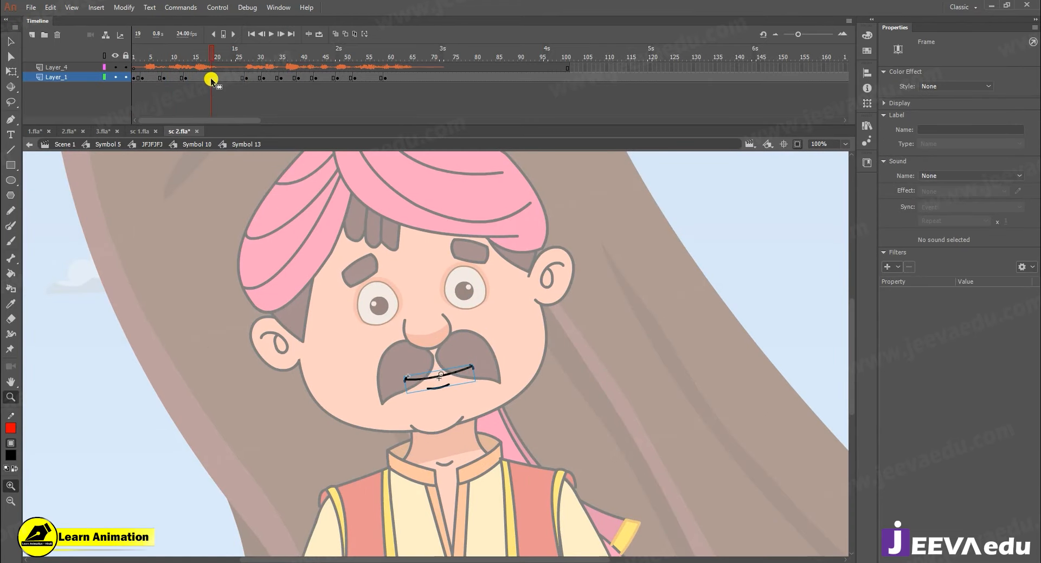
click(197, 80)
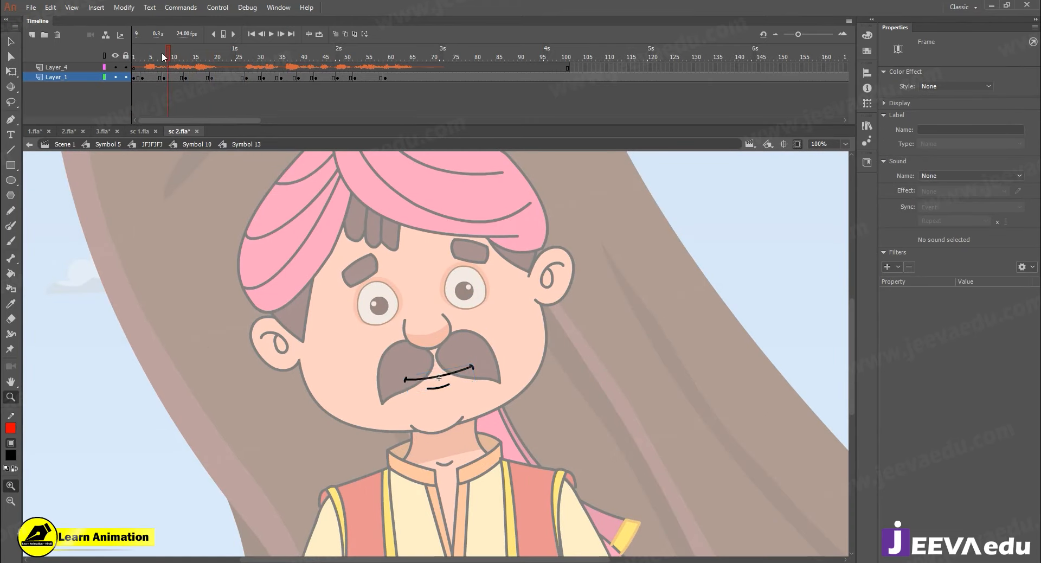
Set the mouth at the frame 13 keyframe on Layer_1 to mouth shape 3 with the Frame Picker
click(186, 77)
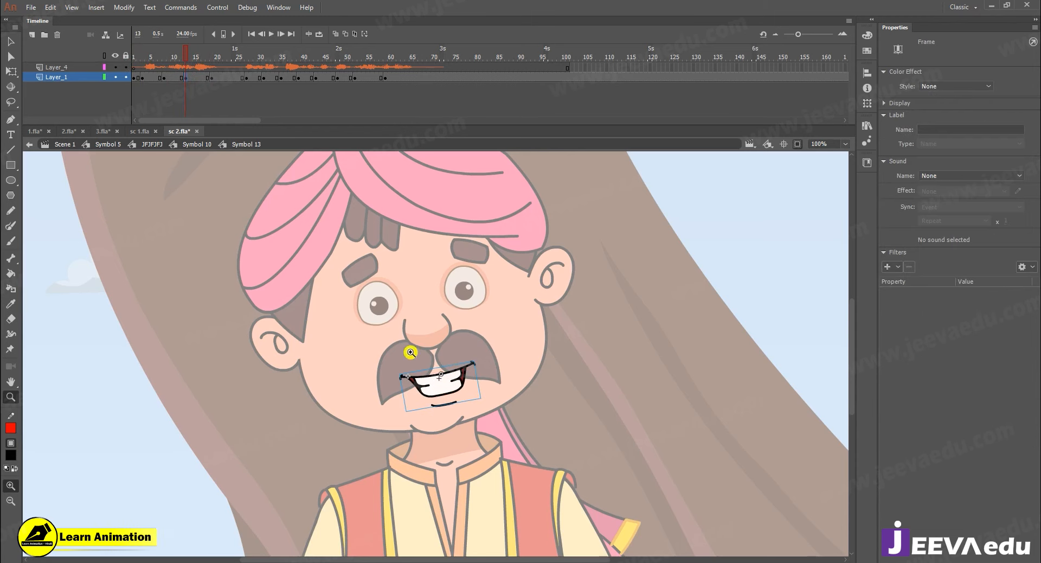
key(v)
click(432, 375)
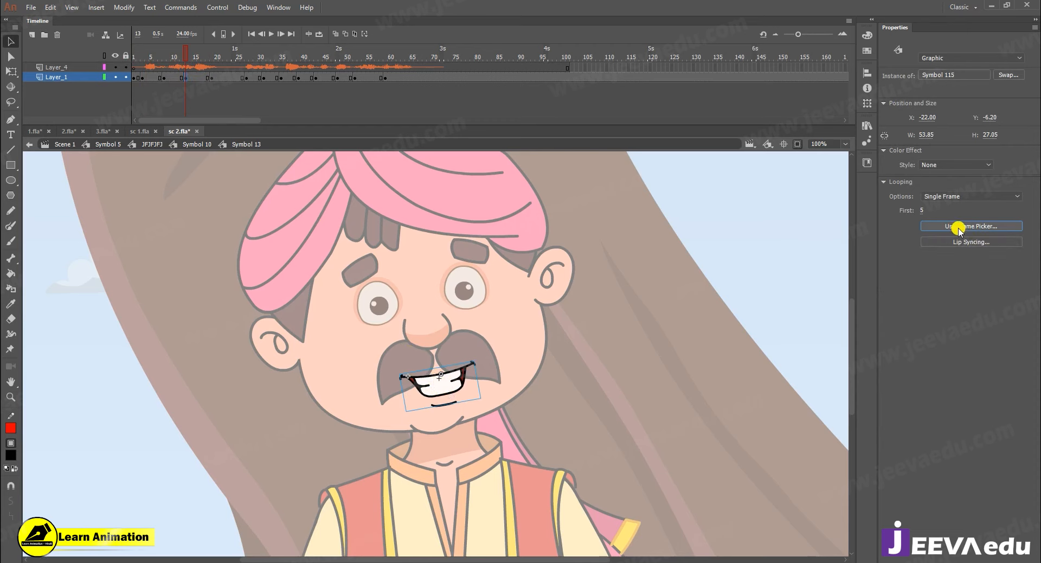
click(965, 227)
drag(541, 192, 717, 185)
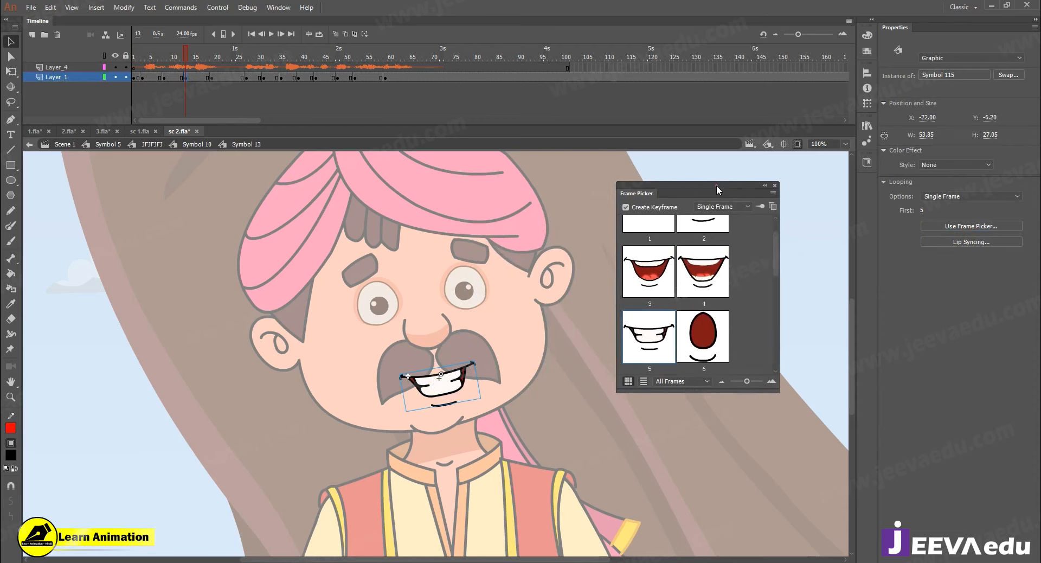
click(699, 271)
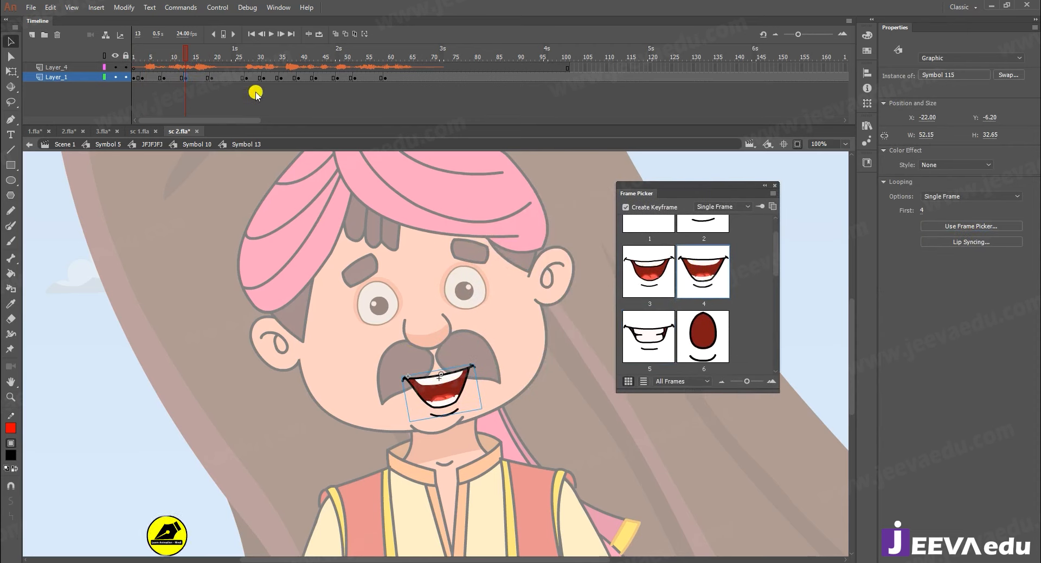
click(670, 266)
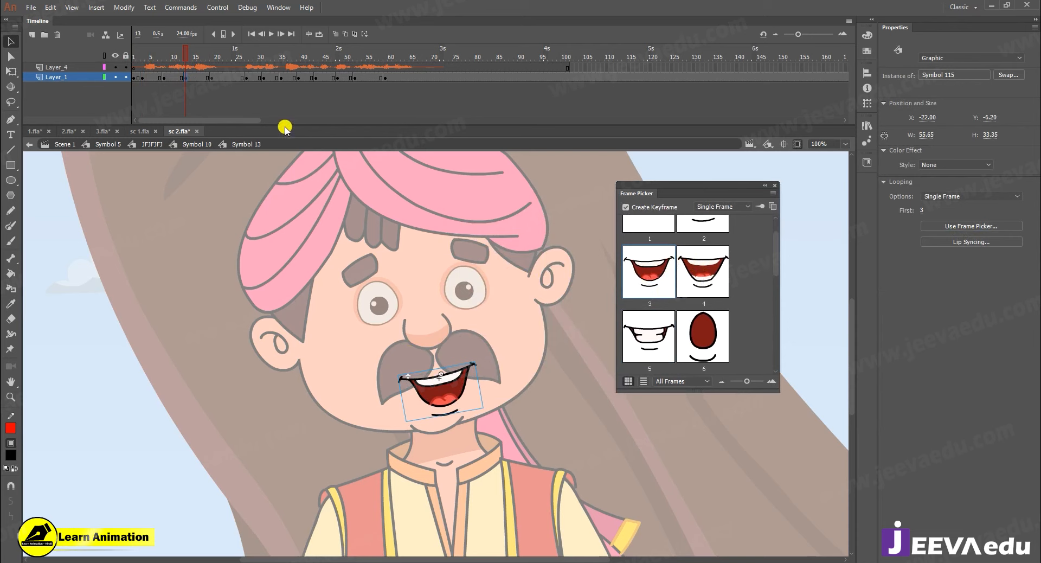
Move the closed-mouth keyframe on Layer_1 from frame 19 to frame 17 and play back from the first frame
click(211, 79)
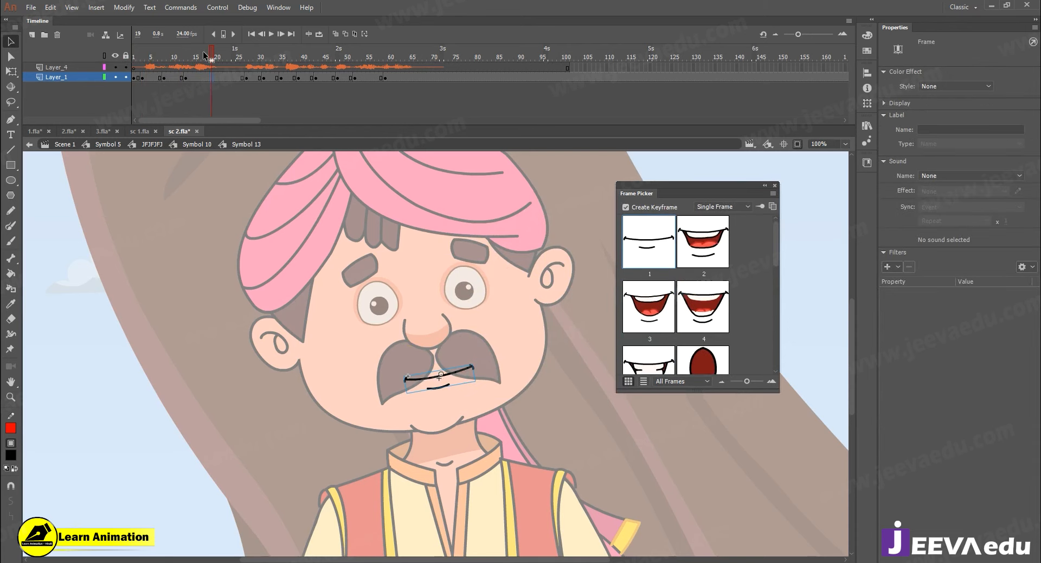
click(204, 53)
key(F6)
drag(204, 53, 132, 54)
key(Return)
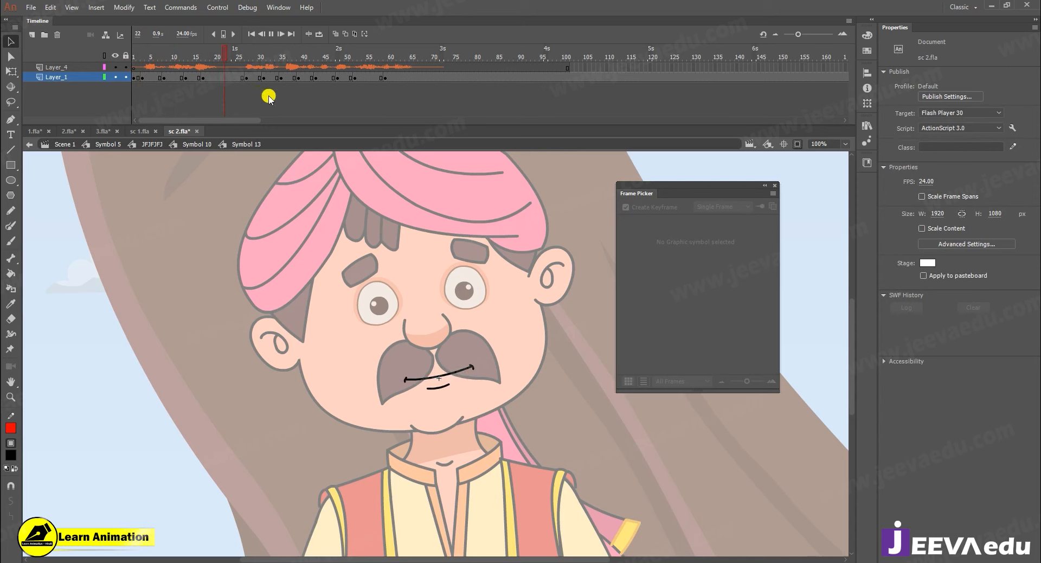
Try mouth shape 6 at the frame 27 keyframe and settle on mouth shape 3
click(247, 74)
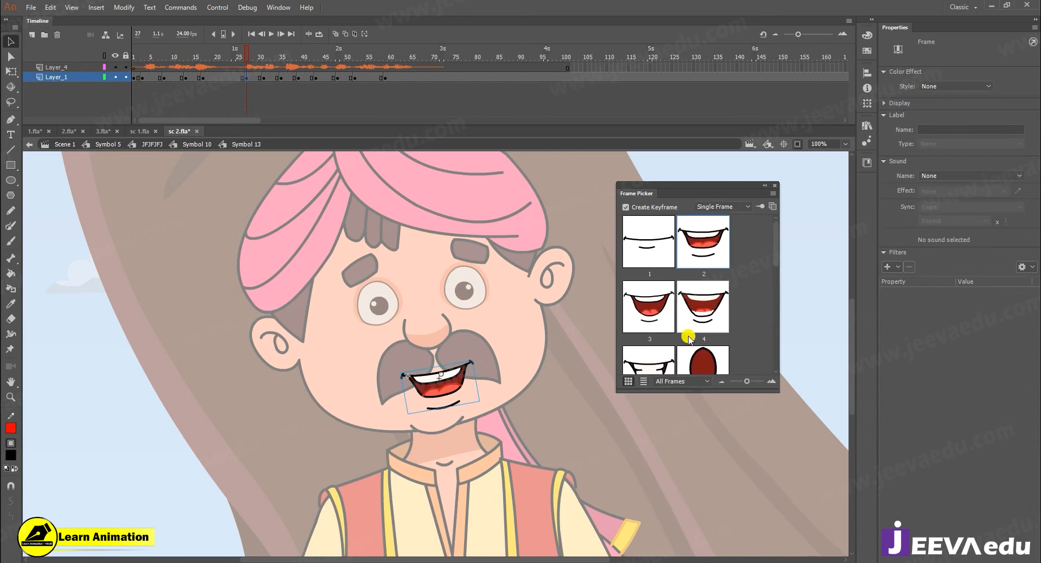
click(710, 360)
click(264, 78)
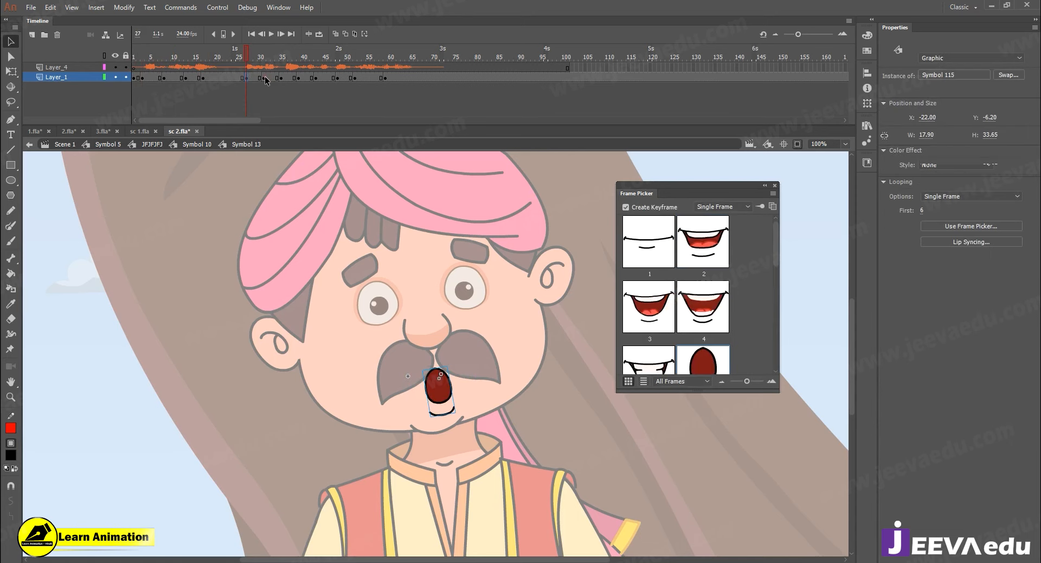
click(248, 76)
scroll(678, 298, down, 1)
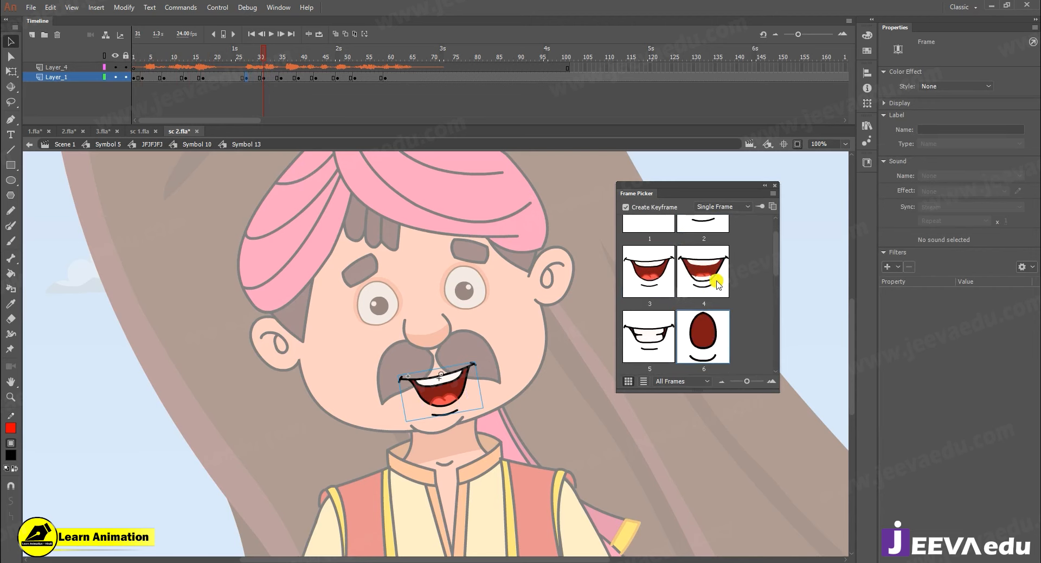
click(657, 274)
Set the mouth to closed shape 1 at the frame 31 keyframe and to round shape 6 at the frame 35 keyframe
click(265, 79)
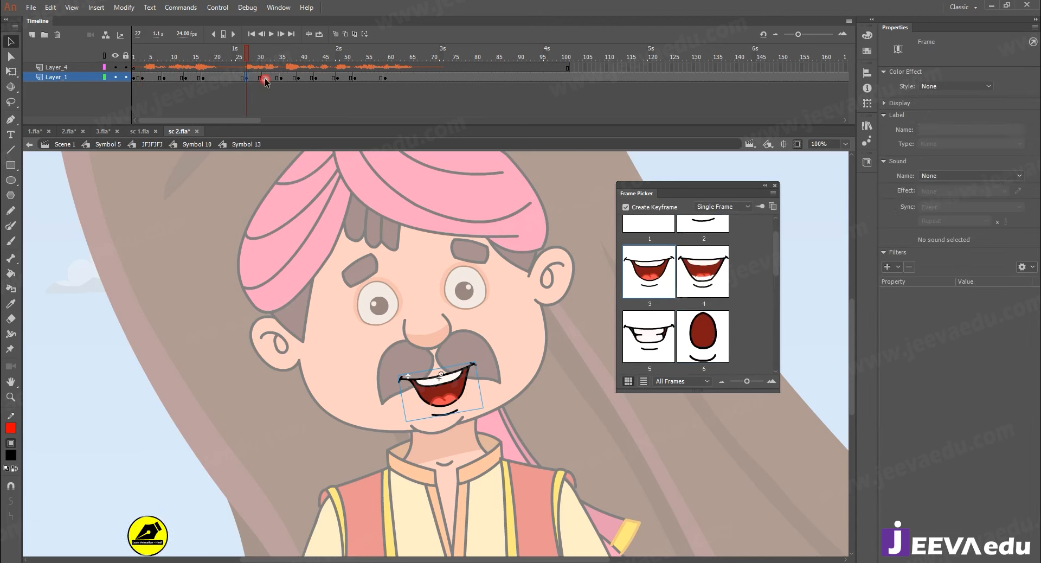
click(660, 239)
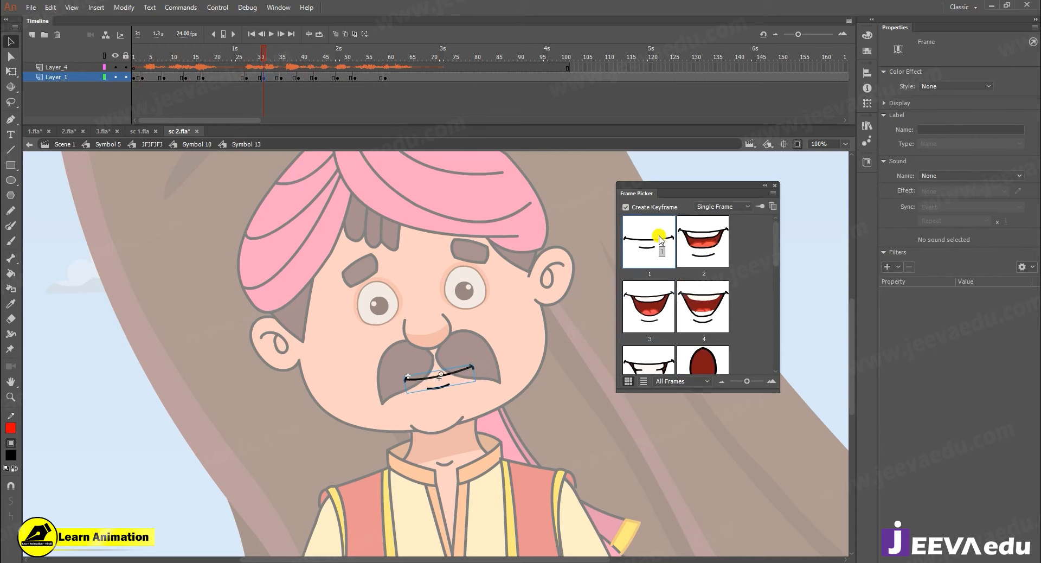
click(301, 115)
click(282, 78)
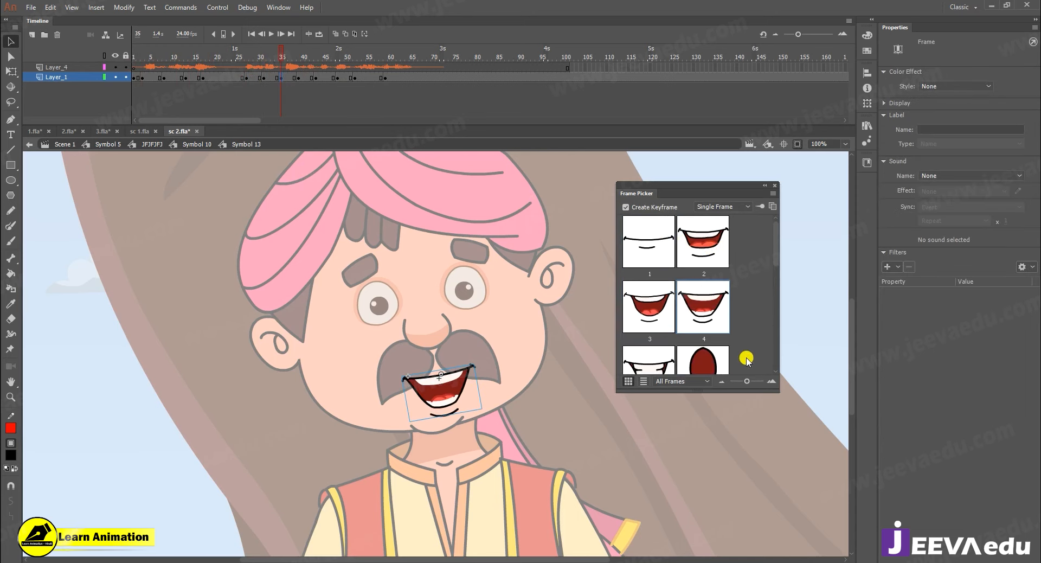
click(705, 361)
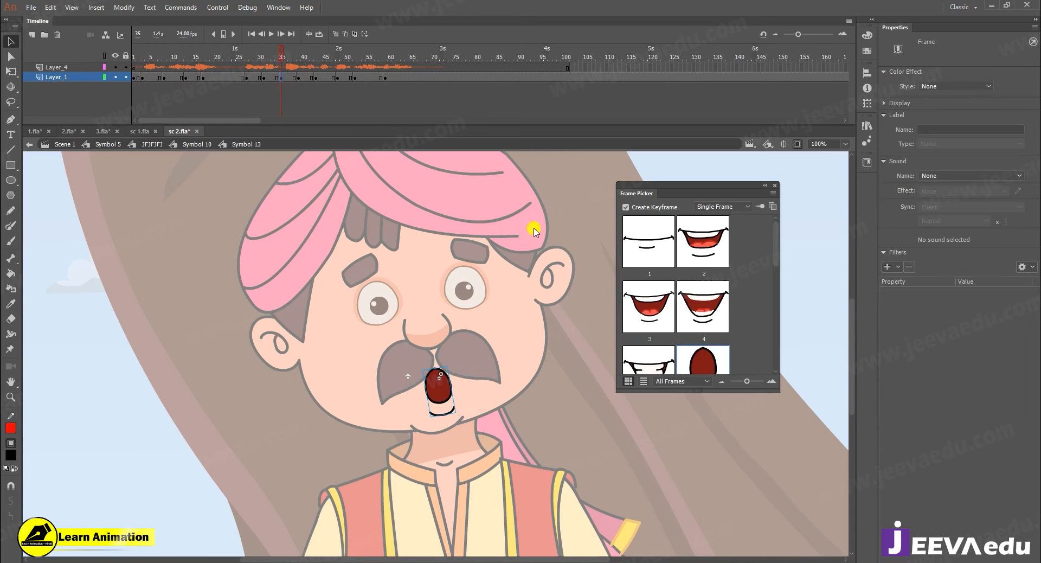
Lengthen the mouth hold that starts at frame 35 by two frames and set the mouth at frame 41 to shape 1
click(307, 78)
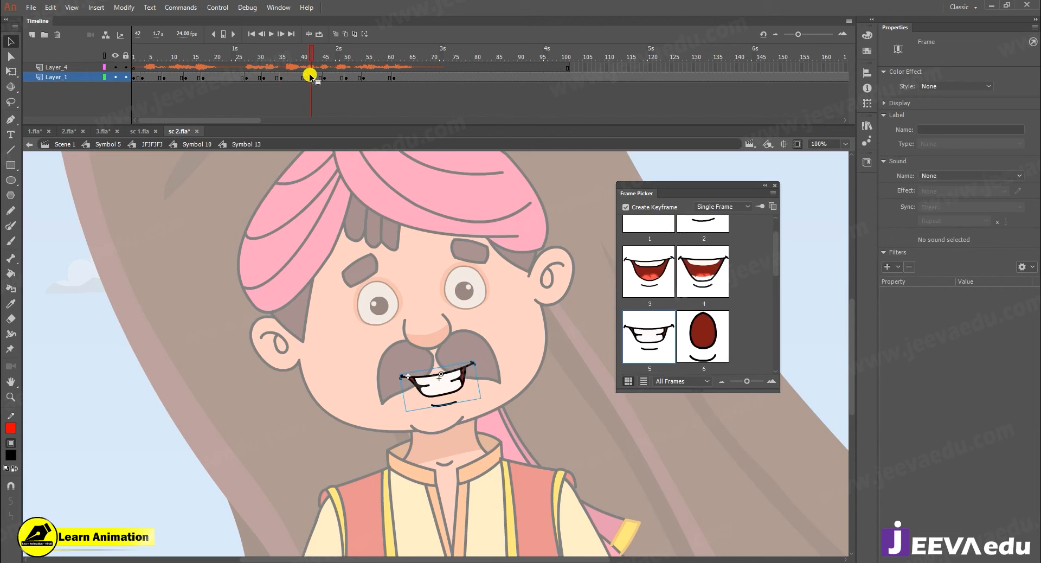
click(307, 80)
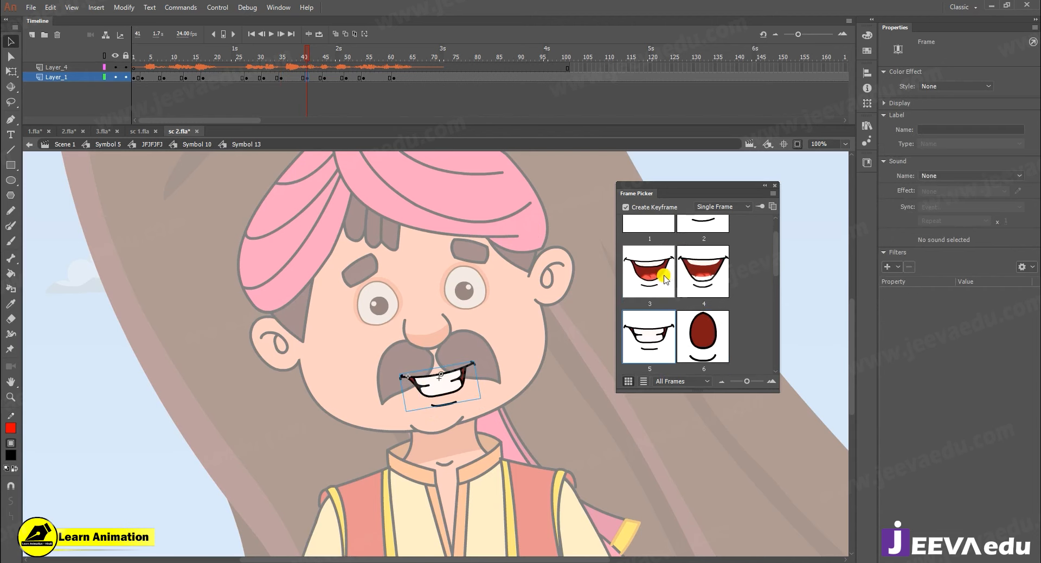
scroll(656, 266, up, 1)
click(647, 240)
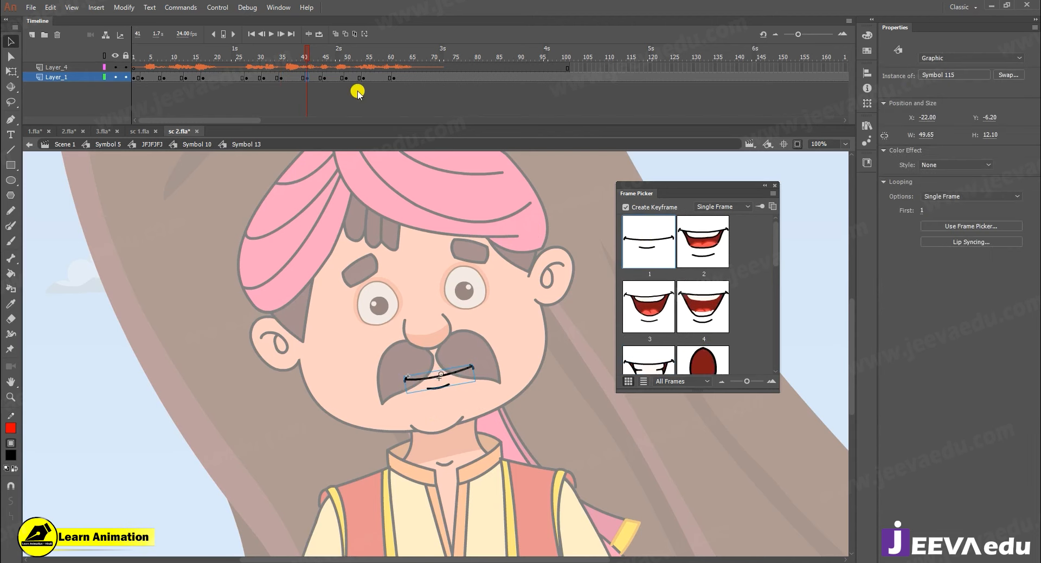
Insert one frame before the frame 45 mouth keyframe and set the mouths at frames 51 and 55 to shapes 1 and 2
click(325, 76)
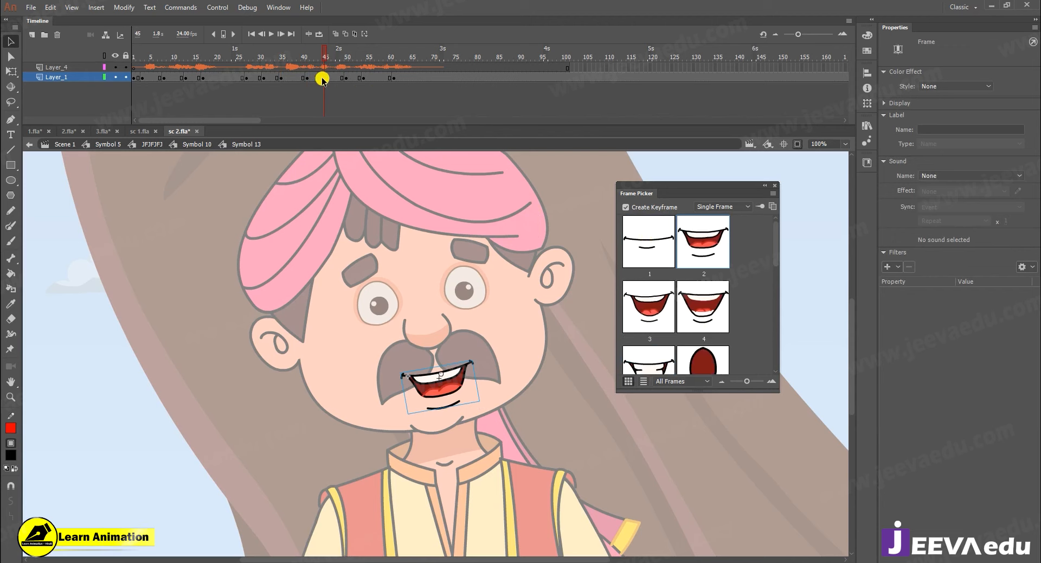
click(337, 81)
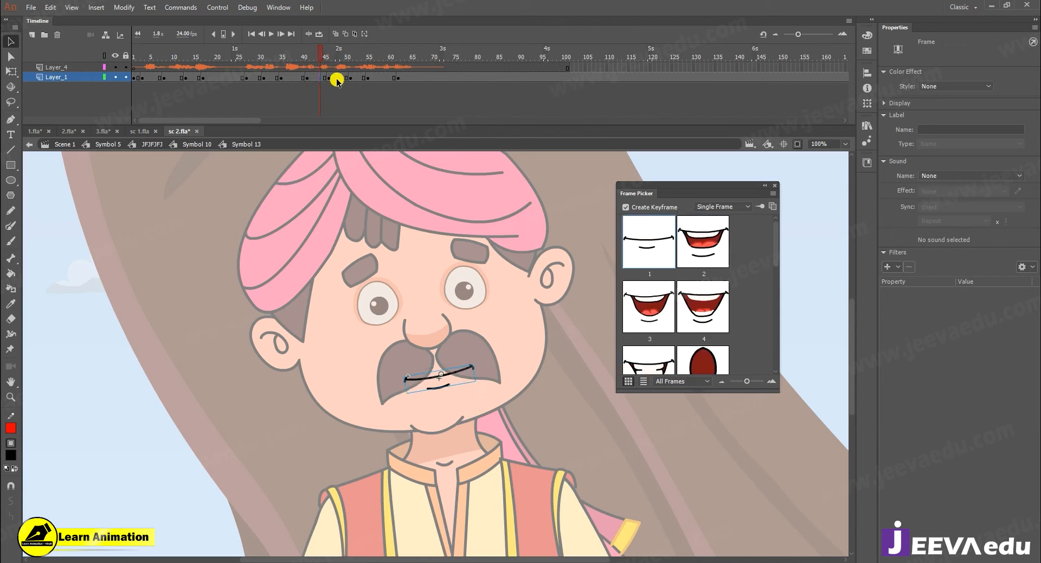
click(355, 76)
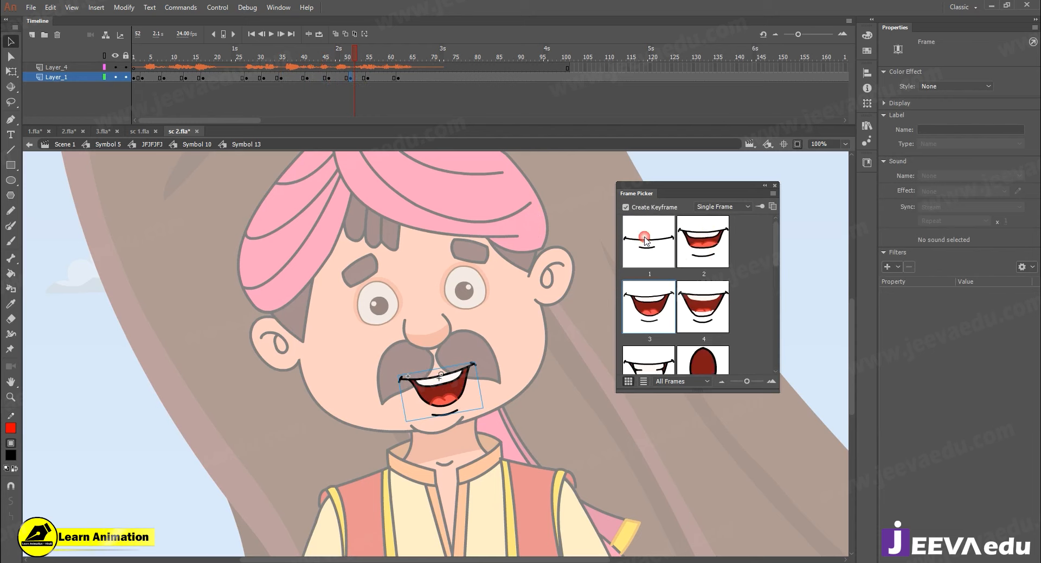
click(645, 238)
click(368, 77)
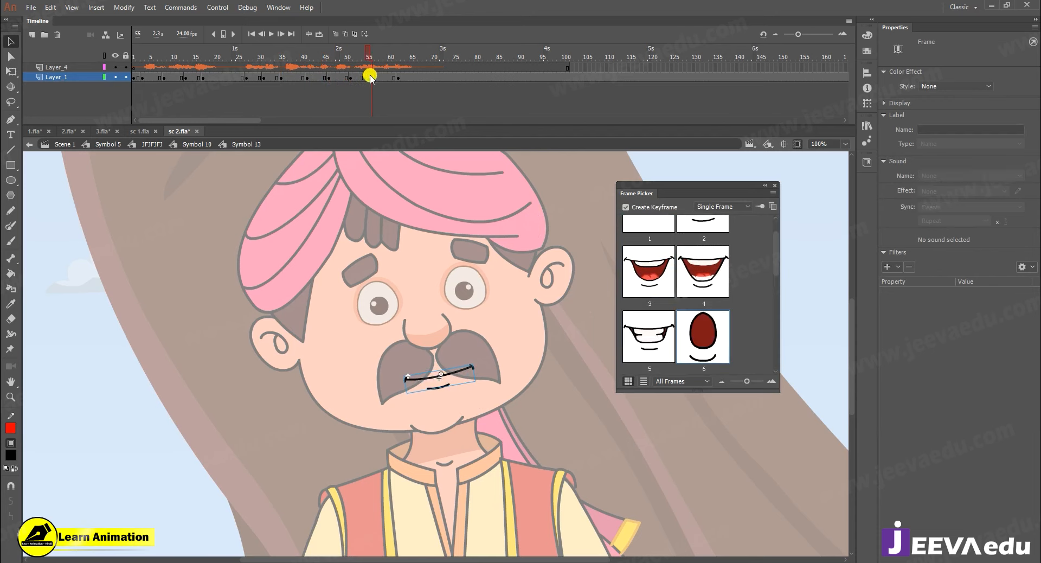
click(703, 242)
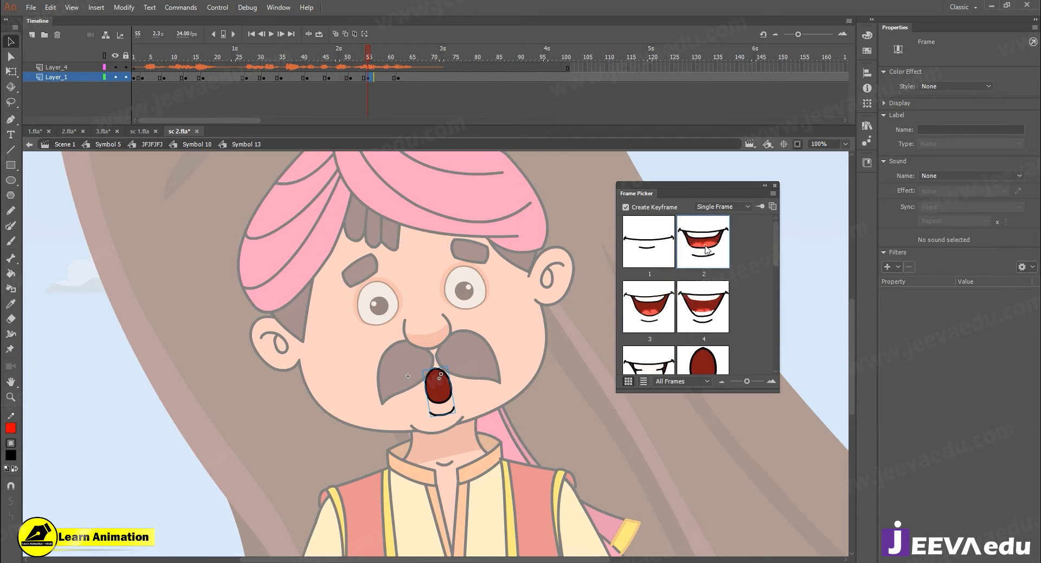
Move the closed-mouth keyframe from frame 62 to frame 59 and add mouth shape 3 at frame 62
click(399, 78)
click(388, 80)
click(401, 77)
click(657, 305)
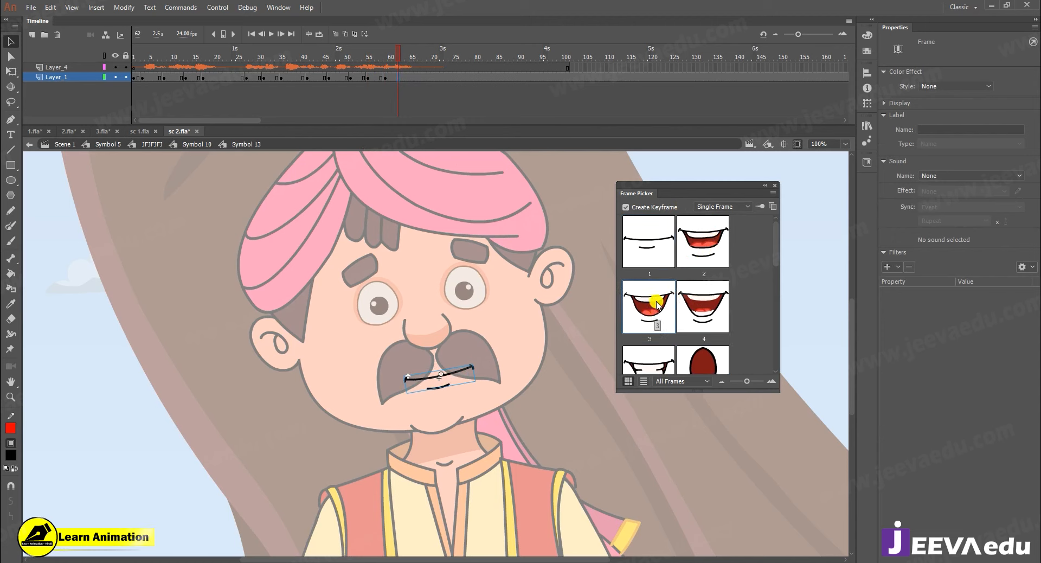
Add closed mouth shape 1 at frame 66, play back the lip sync against the audio and close the Frame Picker
click(414, 79)
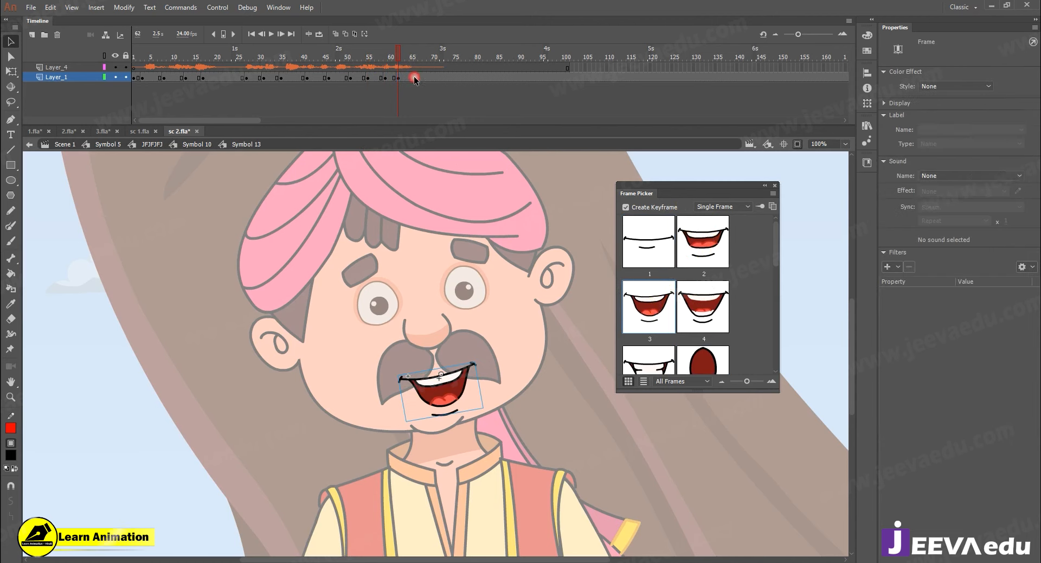
click(651, 241)
key(Return)
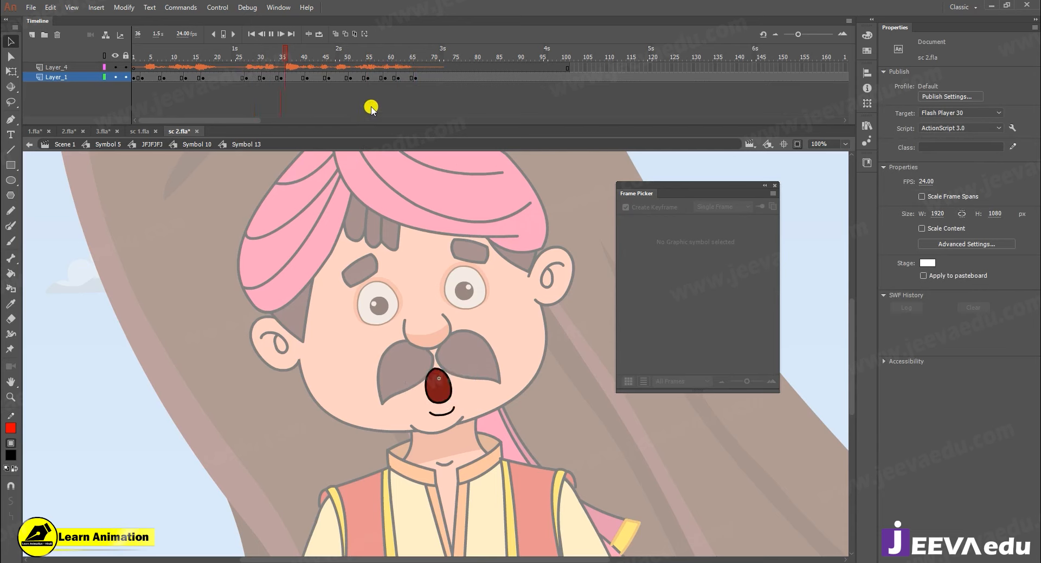
key(Return)
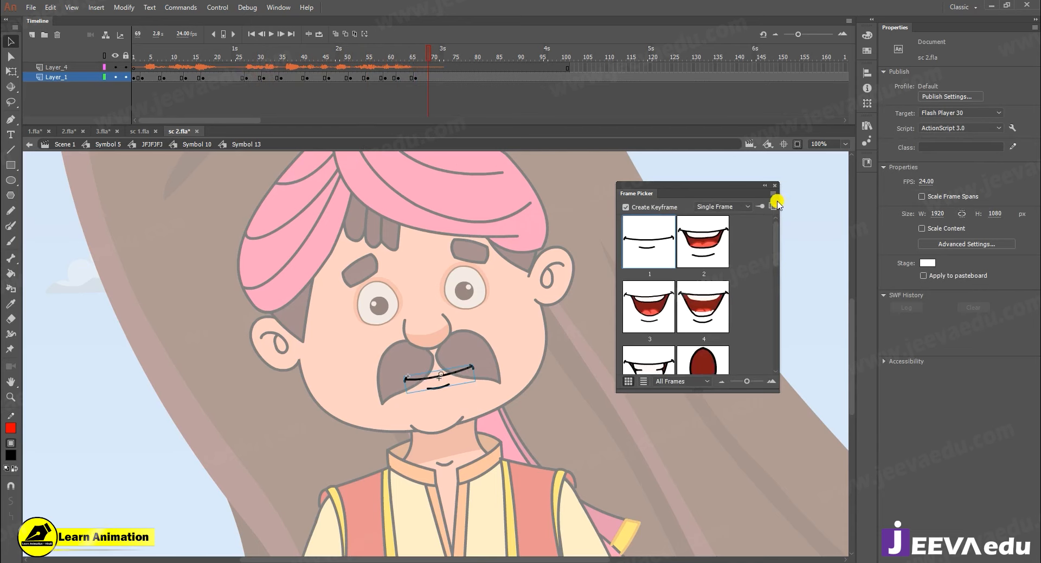
click(776, 186)
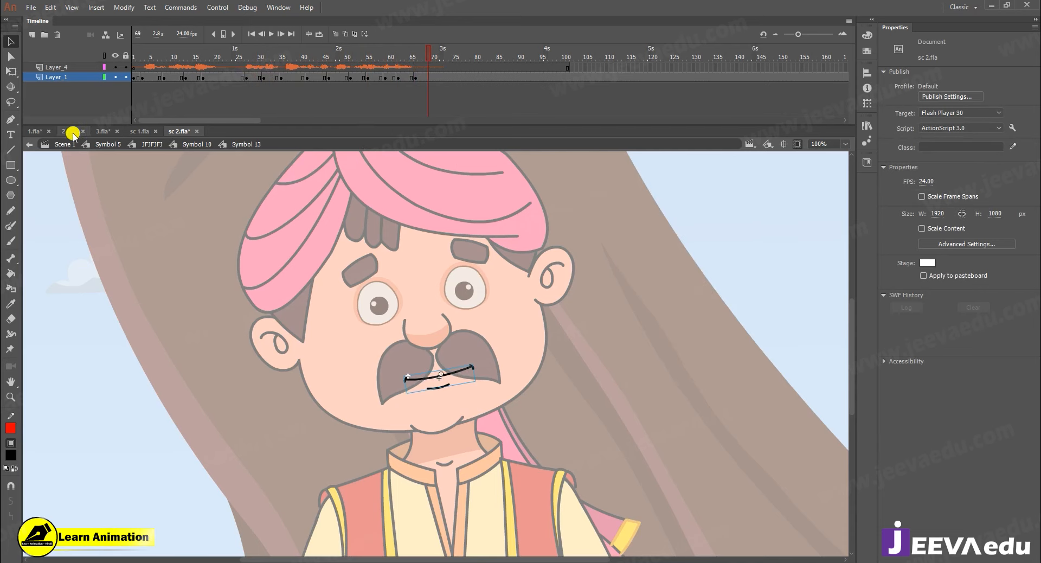
Return to Symbol 5 and replace its old audio layer Layer_2 with the copied audio layer
click(107, 147)
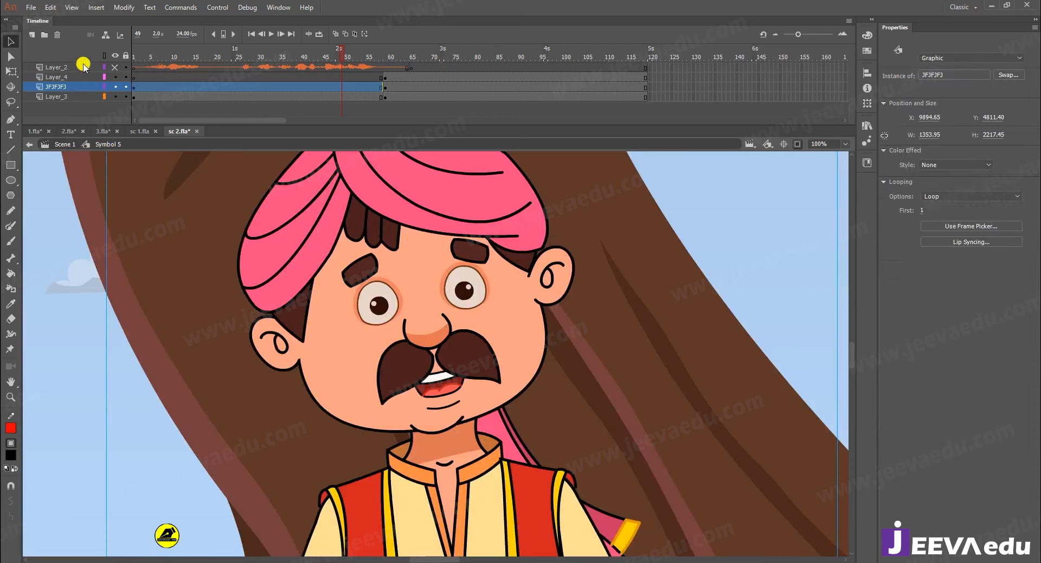
click(64, 67)
click(54, 45)
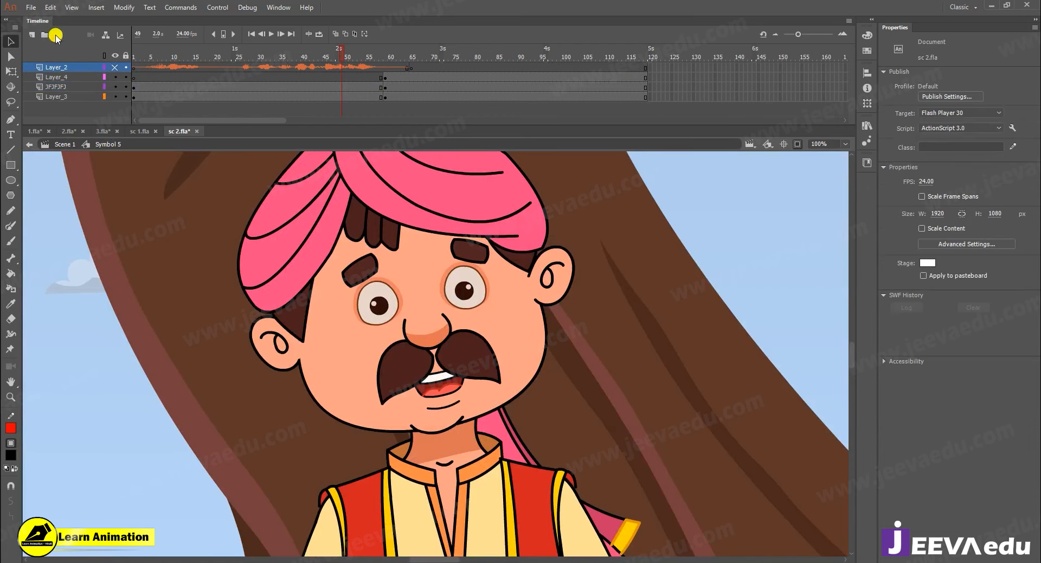
right_click(81, 66)
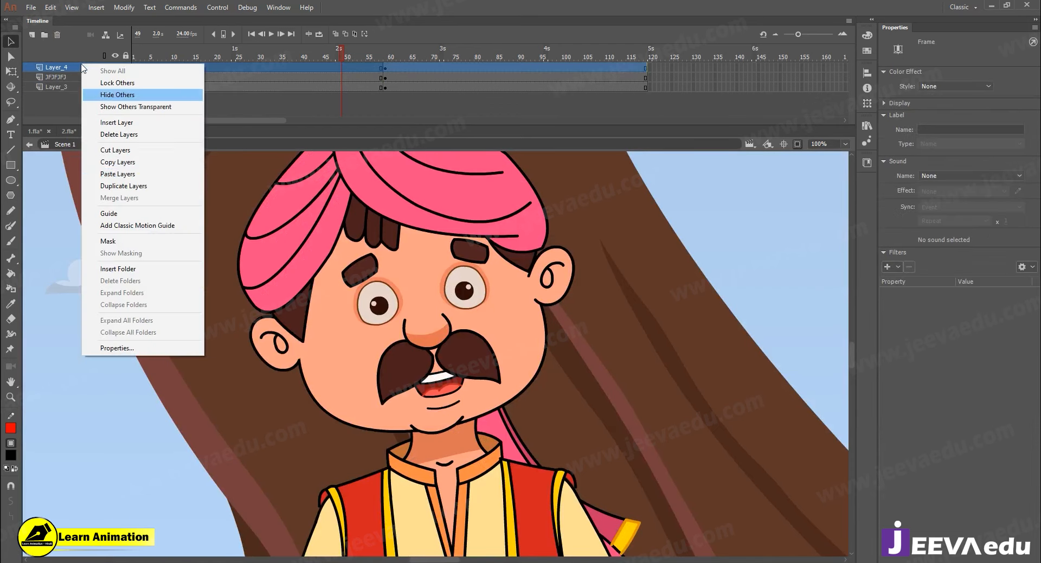
click(141, 172)
Play back Symbol 5 from the first frame to check the man's shot against the new audio
drag(350, 54, 112, 77)
key(Return)
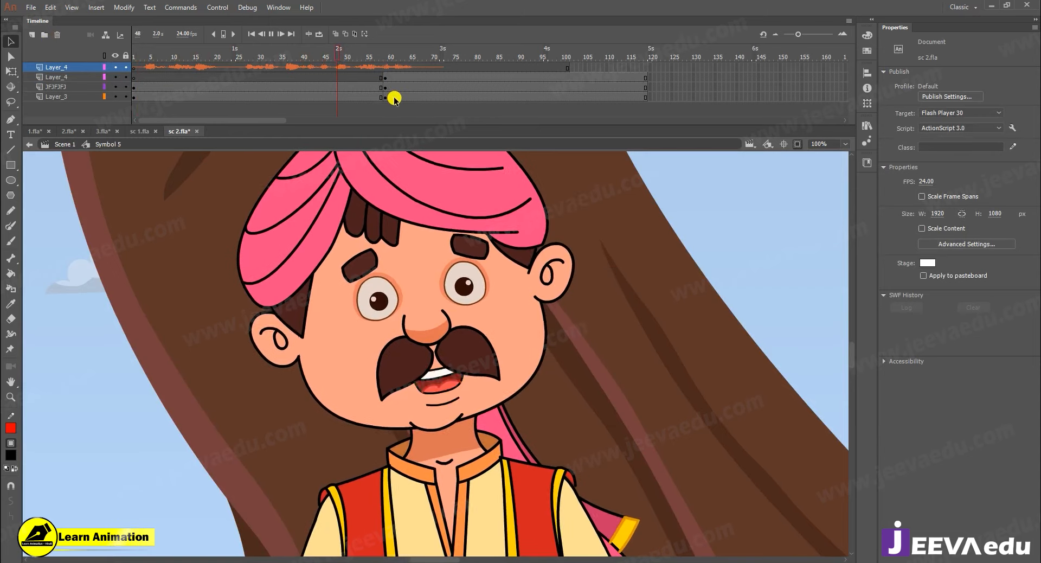
key(Return)
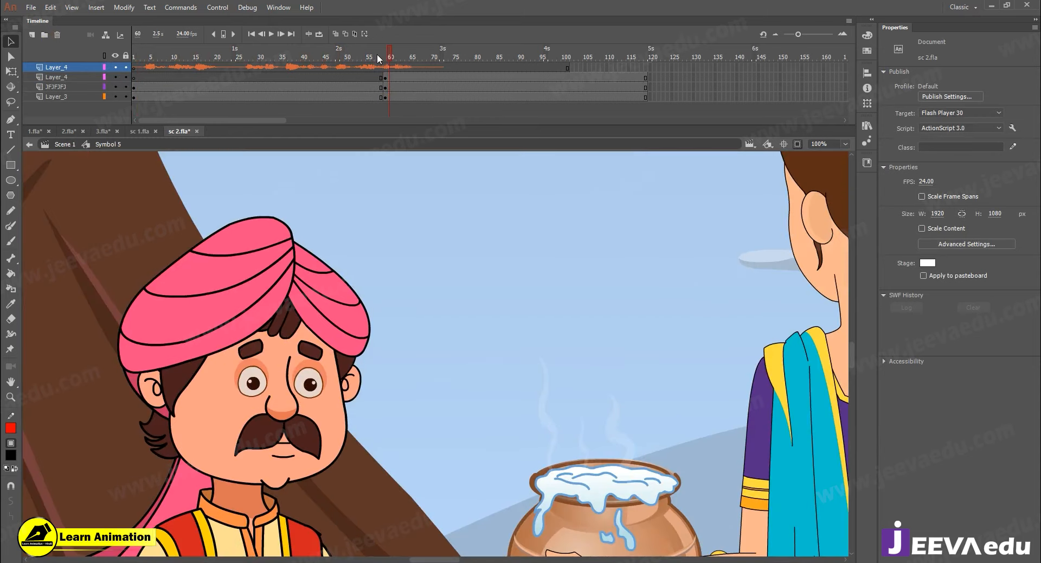
Turn off clipping of content outside the stage and select the turbaned man at frame 45 in Symbol 5
drag(376, 56, 327, 69)
key(z)
alt+click(433, 329)
alt+click(473, 433)
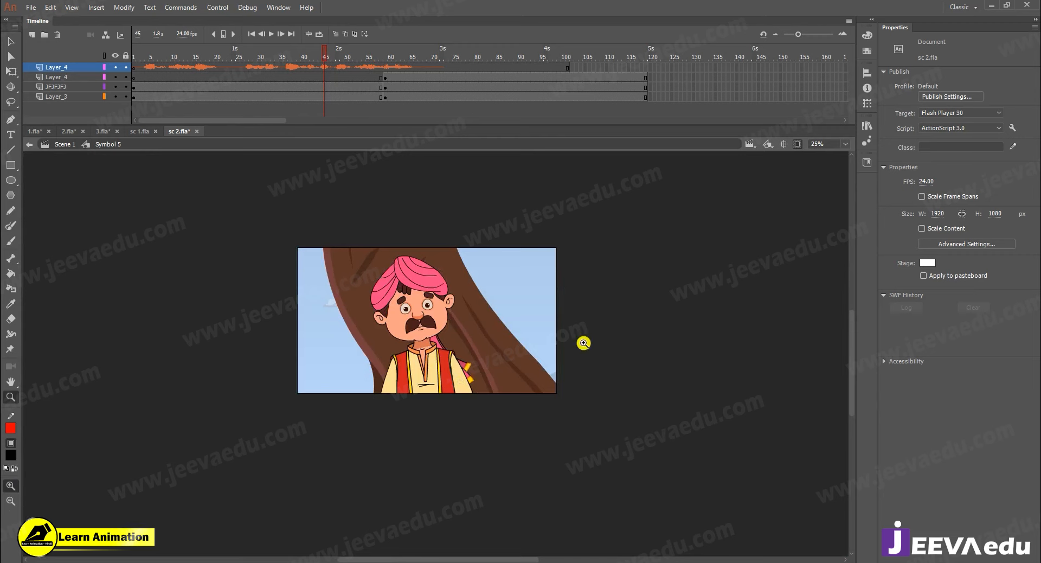
click(433, 328)
click(796, 145)
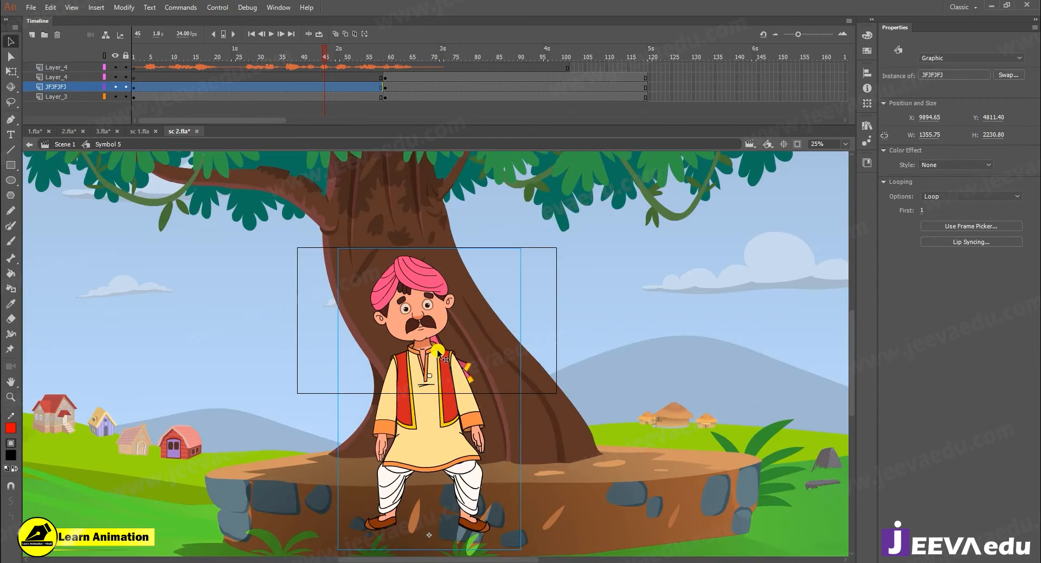
Flip the seated turbaned man horizontally, turn on clipping of content outside the stage and play back the shot
click(123, 7)
mouse_move(162, 142)
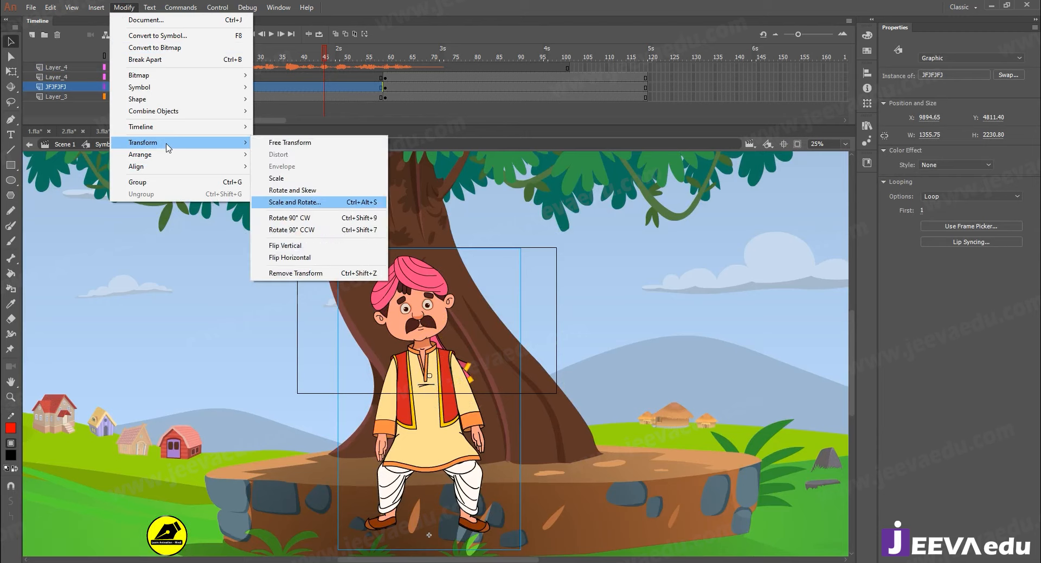
click(294, 257)
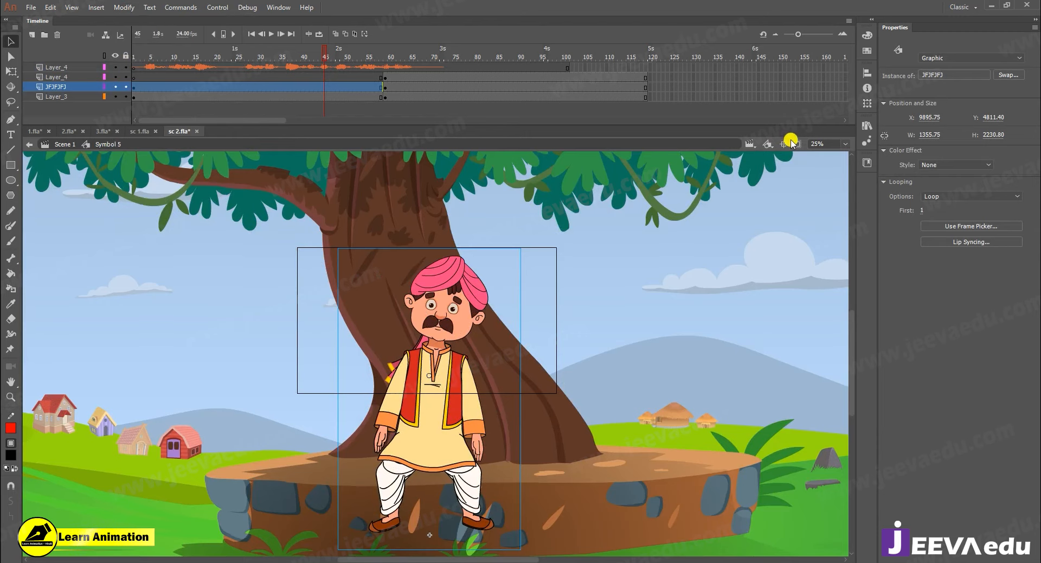
click(796, 144)
drag(285, 58, 95, 98)
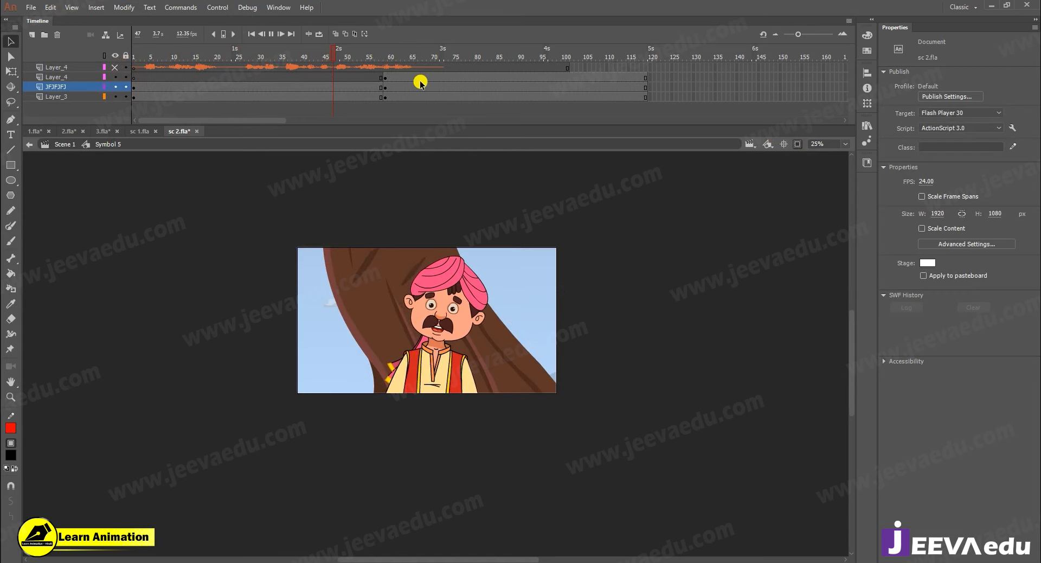
Insert frames across the three picture layers of Symbol 5 so the second shot starts at frame 67
click(352, 85)
drag(361, 76, 371, 103)
key(F5)
key(F5)
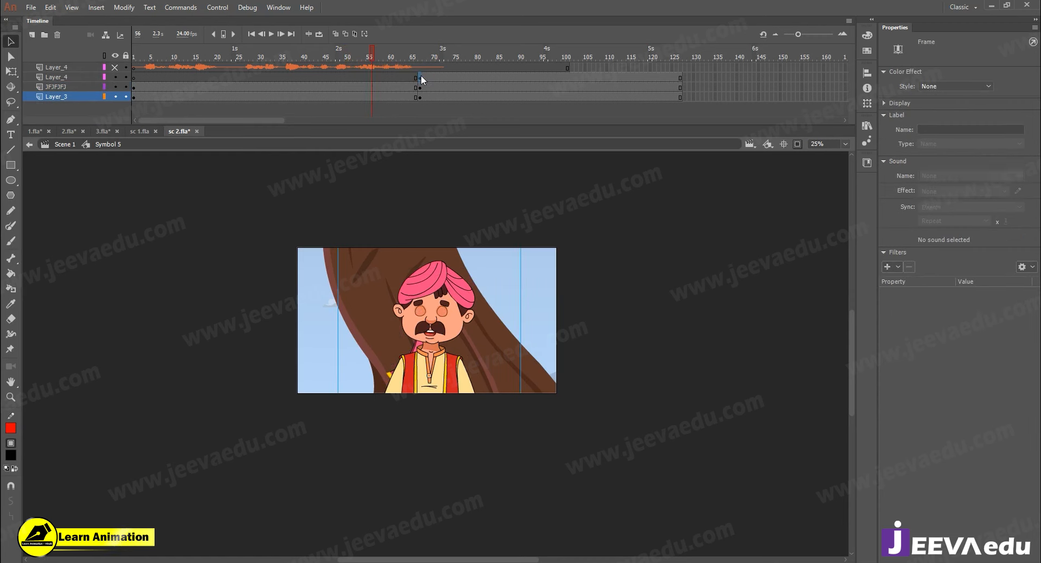
Delete the woman with the pot at frame 67, then select the standing turbaned man and turn off clipping outside the stage
click(421, 76)
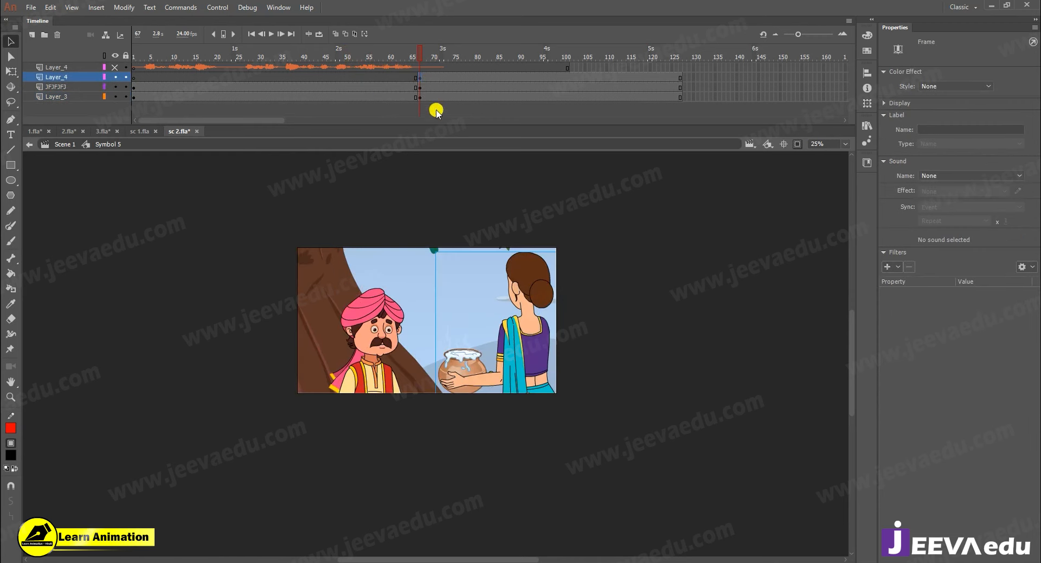
key(Delete)
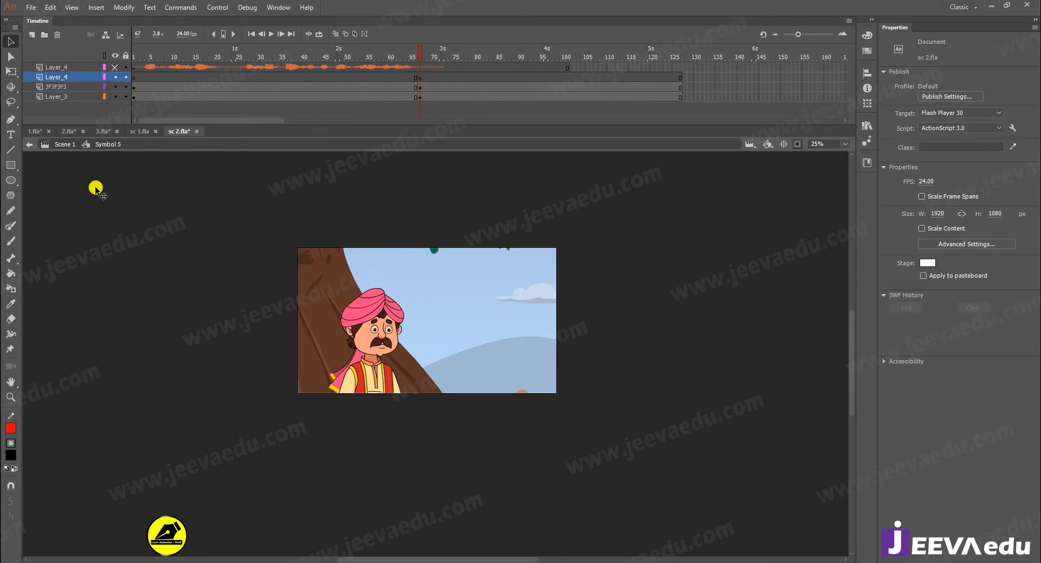
click(378, 335)
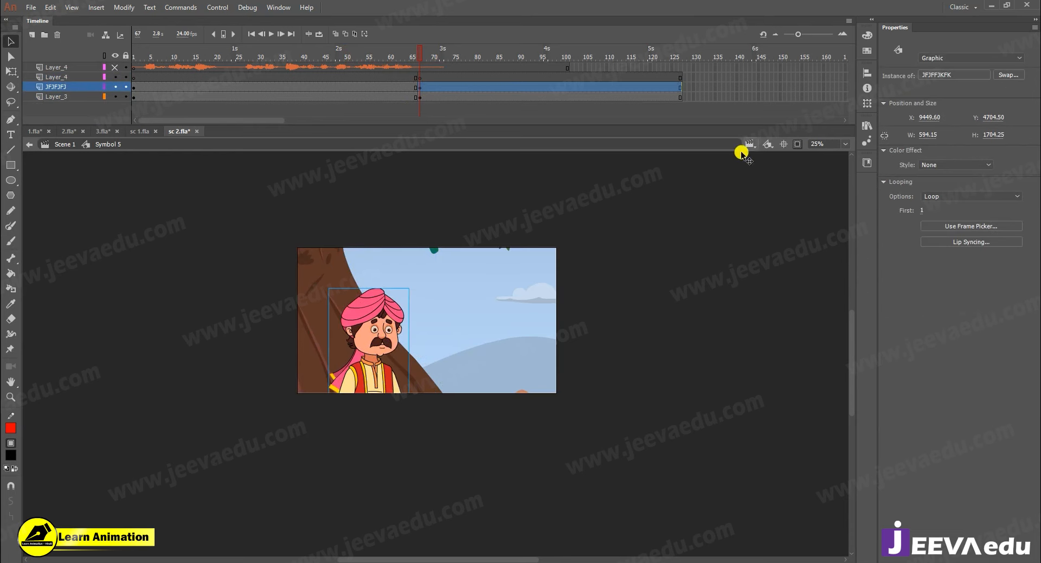
click(797, 144)
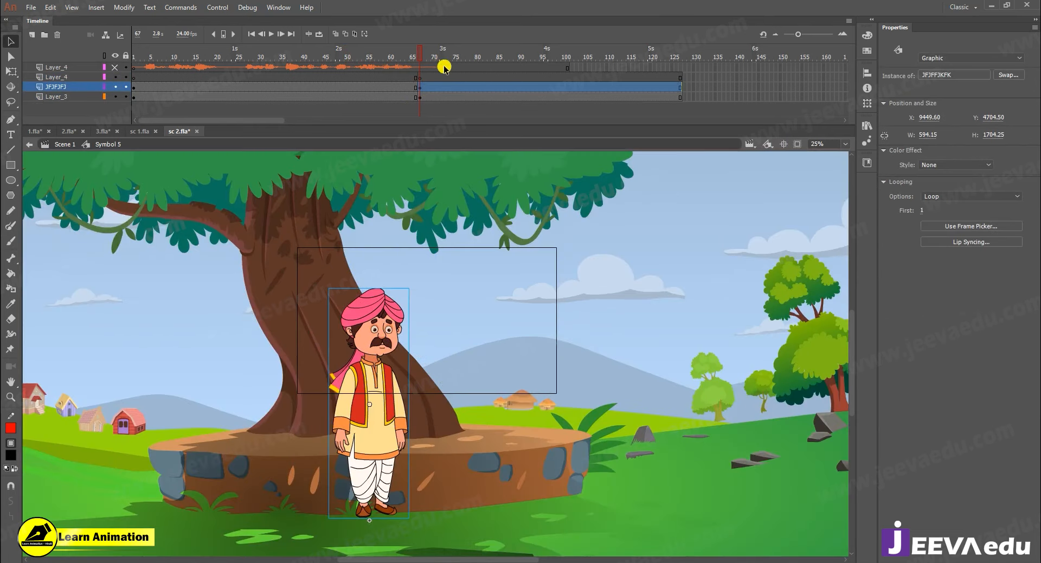
Inside the standing man's symbol, clear the keyframes on all layers from about frame 20 to frame 66
double_click(385, 345)
drag(156, 54, 418, 167)
scroll(209, 85, up, 1)
right_click(391, 102)
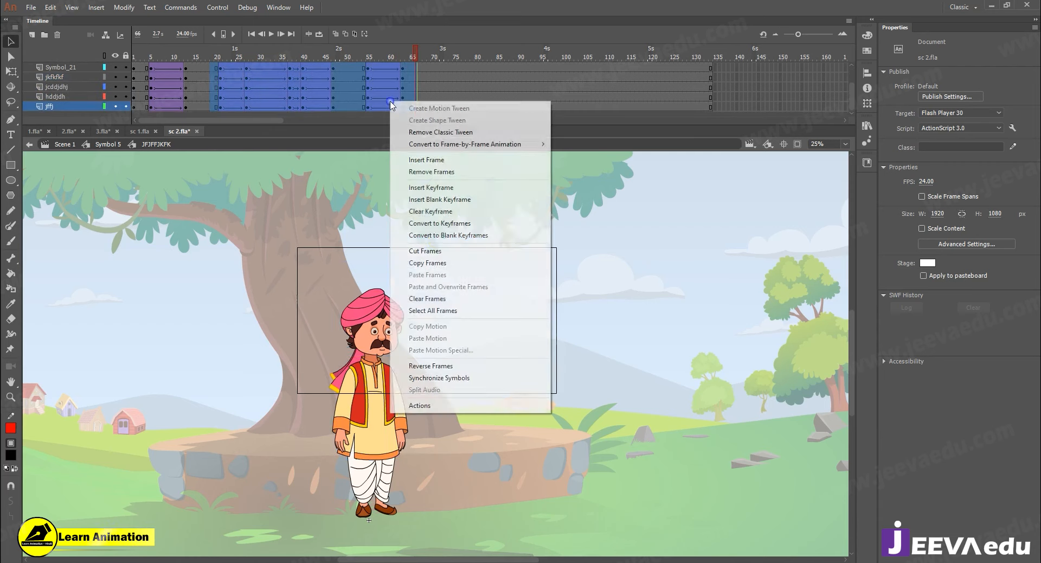
click(428, 214)
scroll(370, 82, up, 3)
drag(415, 53, 203, 83)
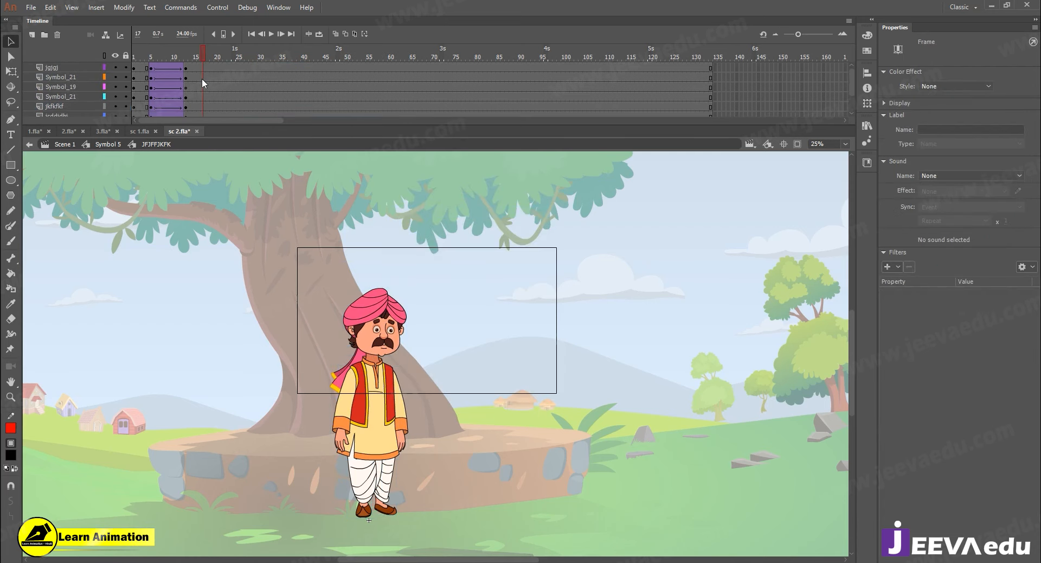
Open the standing man's head symbol and clear the head-turn keyframes on all layers from about frame 21 to frame 48
key(z)
click(390, 347)
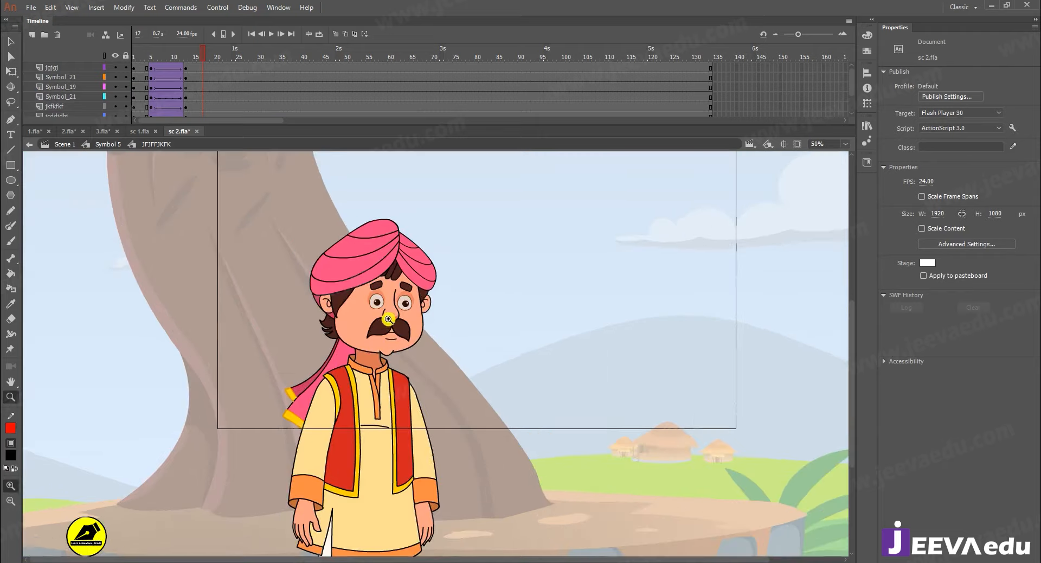
double_click(395, 321)
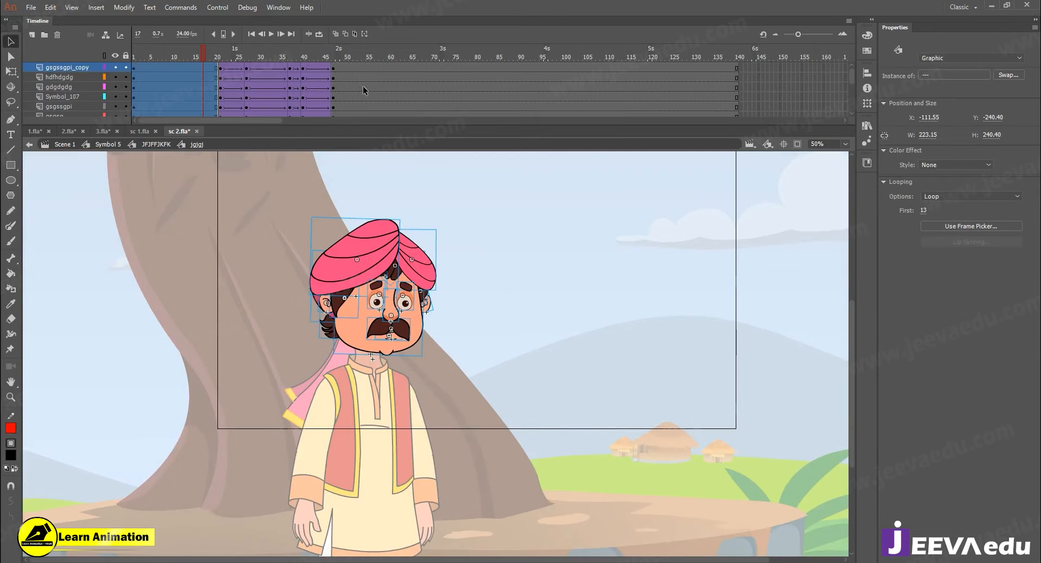
click(197, 69)
click(203, 87)
click(351, 87)
click(352, 154)
drag(220, 77, 371, 151)
right_click(291, 86)
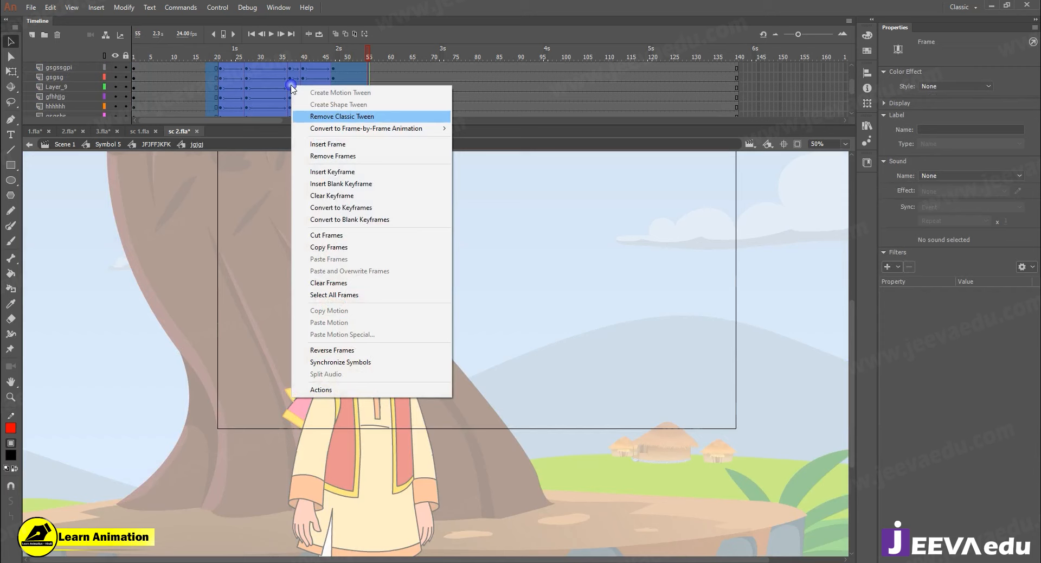
click(333, 198)
drag(365, 55, 194, 55)
click(148, 145)
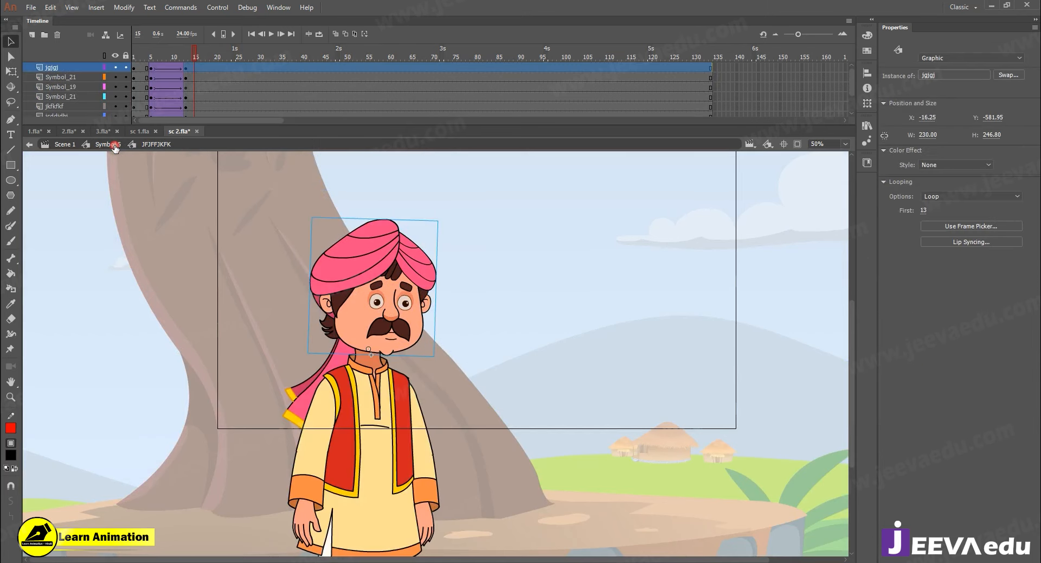
Return to Symbol 5 and flip the standing turbaned man horizontally at frame 67
click(114, 146)
key(z)
drag(431, 64, 522, 58)
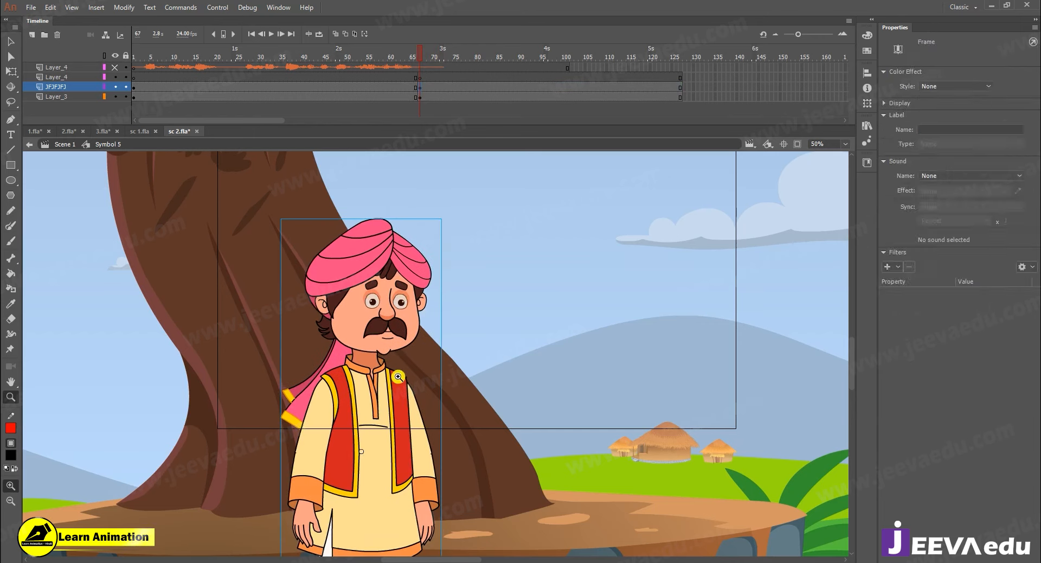
alt+click(371, 392)
key(v)
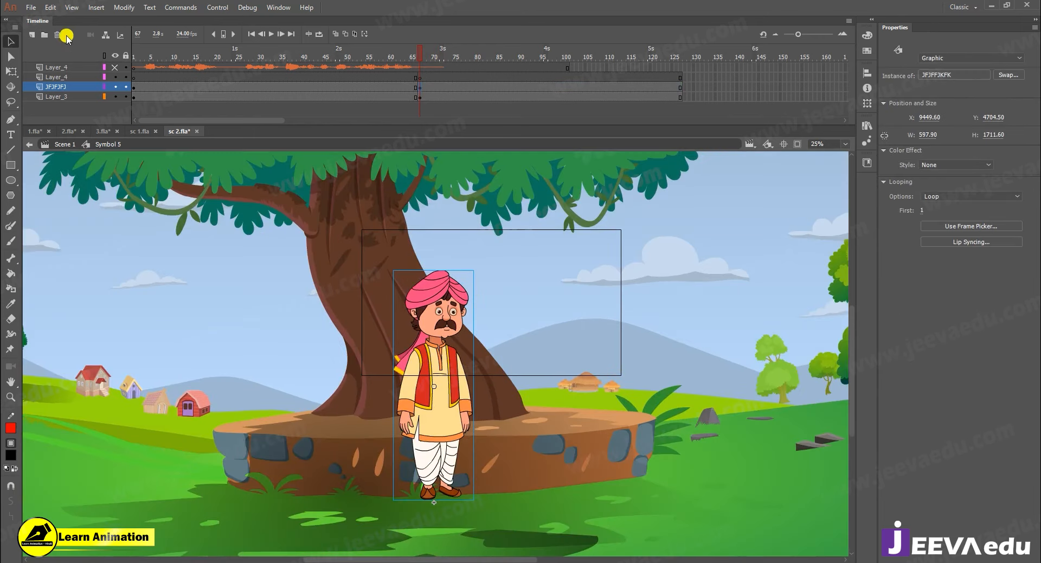
click(123, 7)
mouse_move(182, 142)
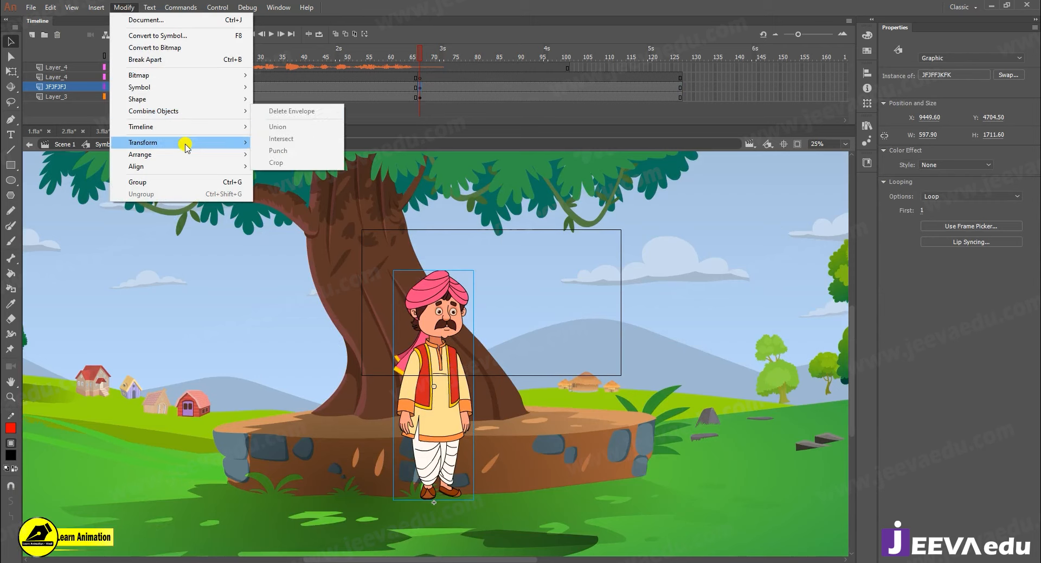
click(308, 258)
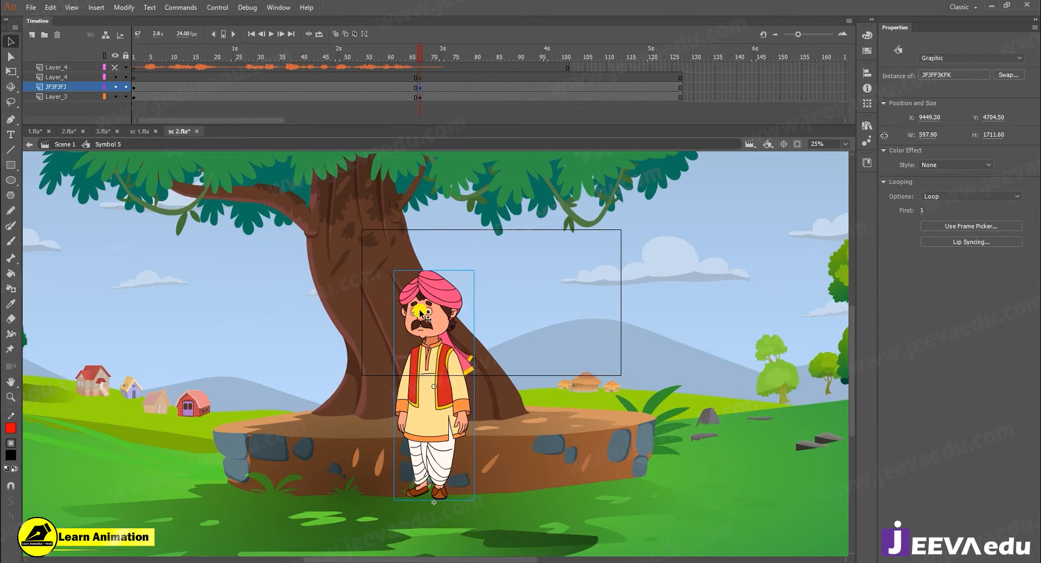
Move the standing man to the left, shift him and the background together up and to the right, and turn clipping on
drag(430, 333, 396, 333)
key(z)
key(v)
drag(464, 342, 517, 340)
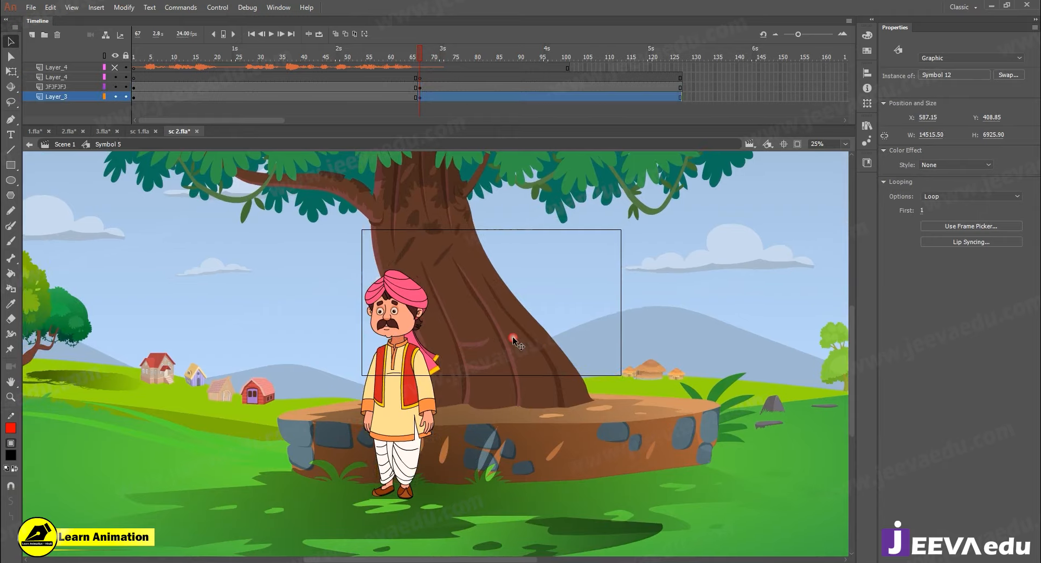
key(ctrl+z)
shift+click(401, 314)
drag(466, 363, 521, 333)
click(797, 143)
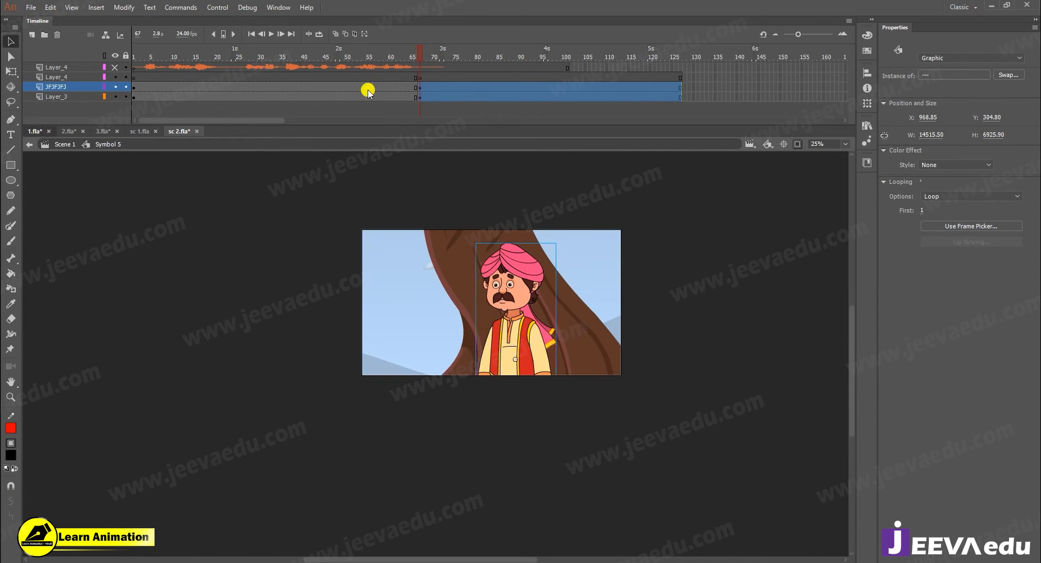
Copy the man in the blue kurta seen from behind in 3.fla and return to sc 2.fla
key(ctrl+Tab)
click(68, 131)
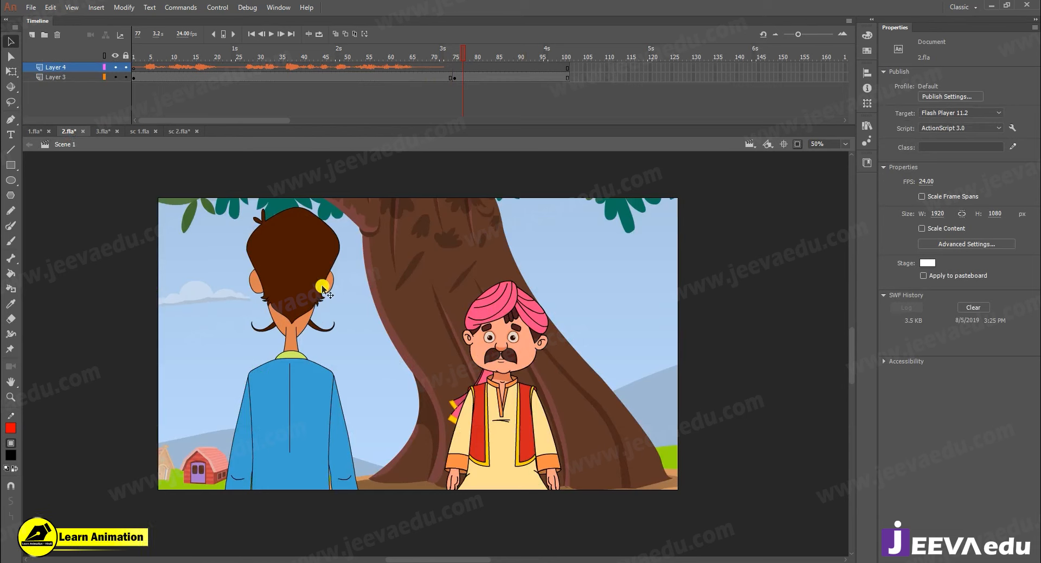
click(99, 133)
click(250, 407)
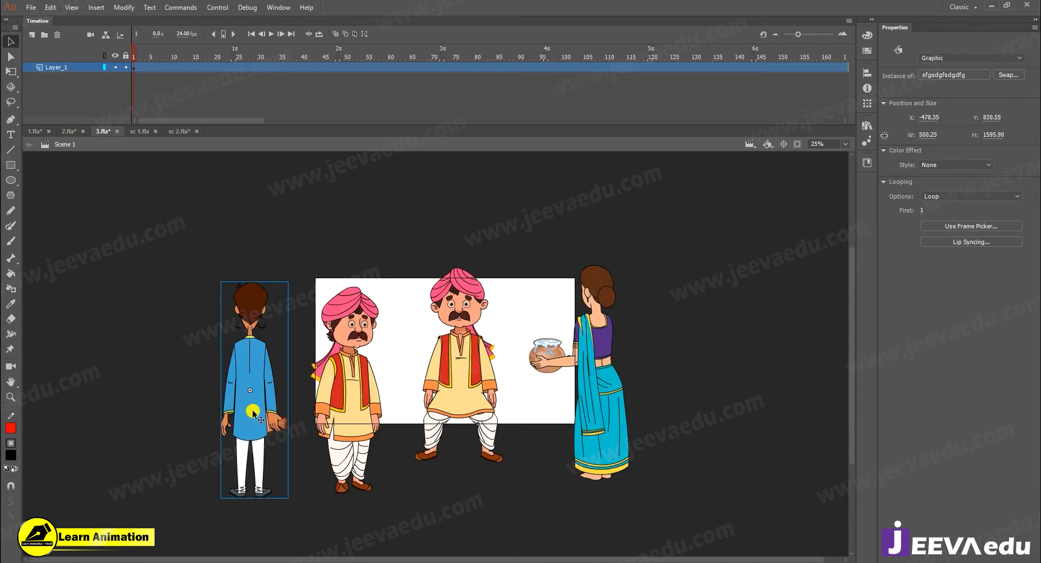
click(174, 132)
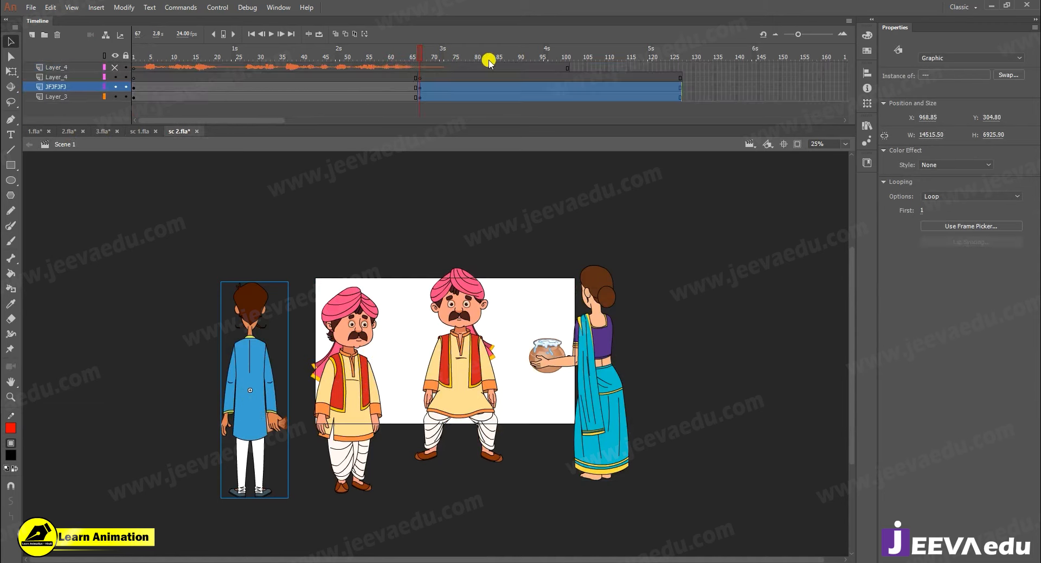
Paste the blue-kurta man into Layer_4 at frame 67, place him left of the turbaned man and scrub through the shot
click(420, 77)
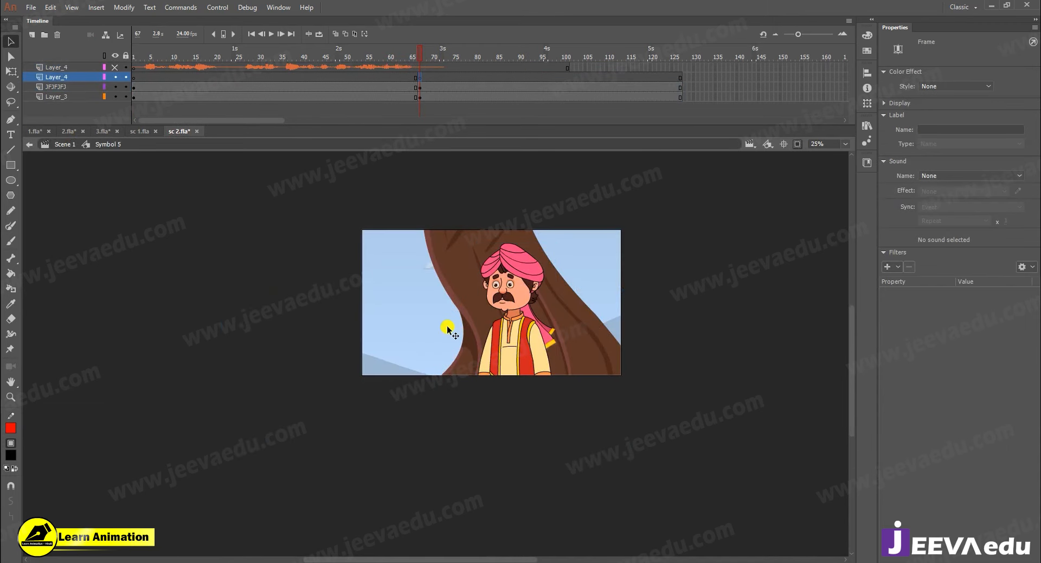
key(ctrl+v)
drag(437, 323, 414, 329)
drag(523, 56, 447, 69)
key(q)
click(419, 80)
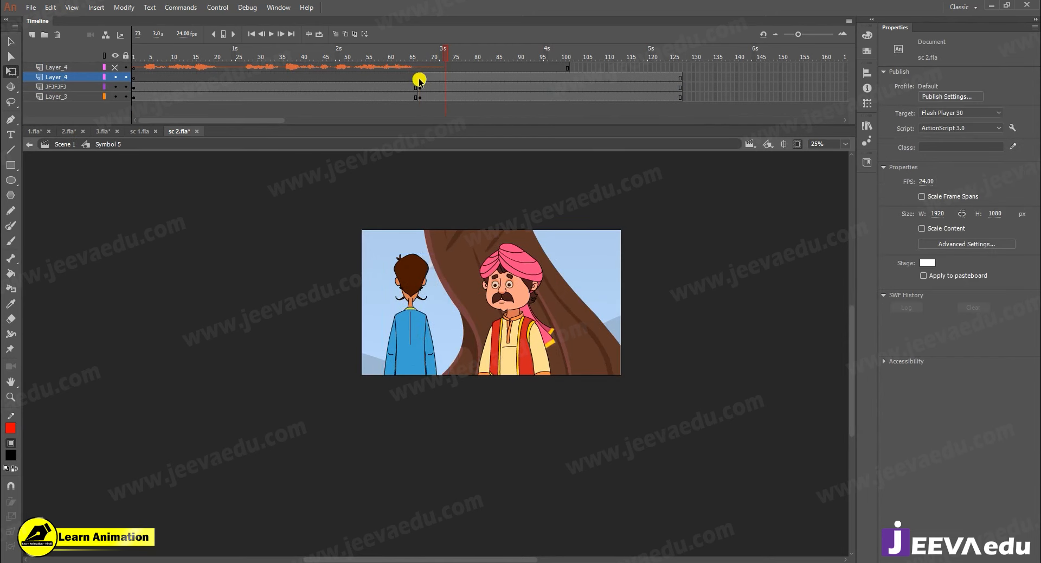
click(421, 294)
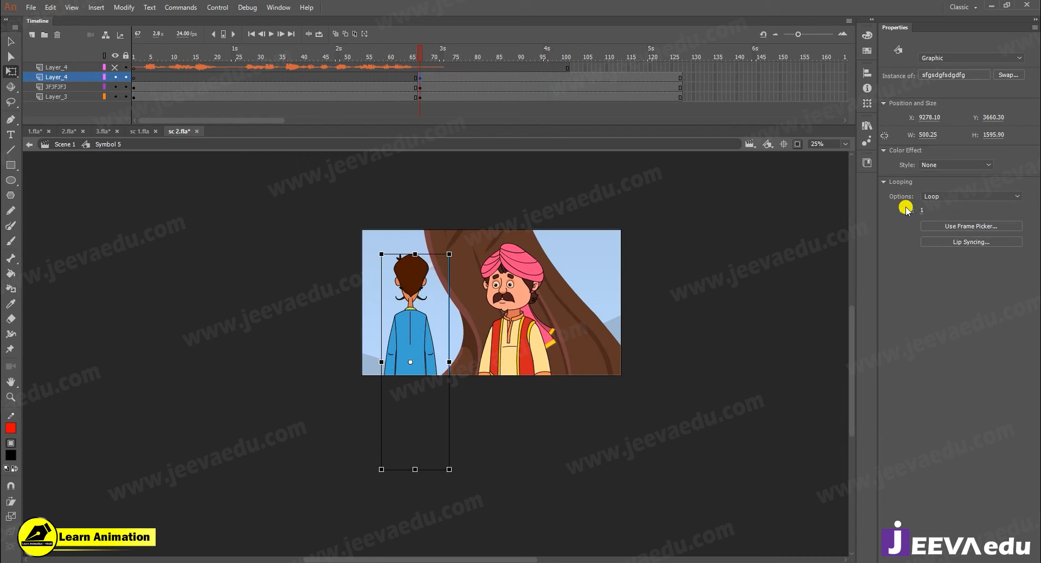
click(571, 54)
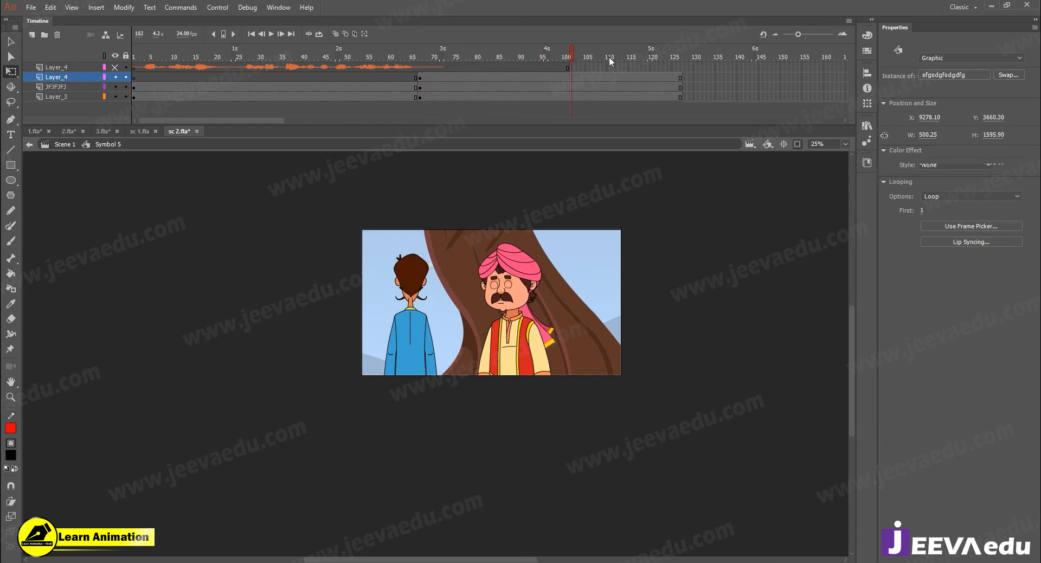
click(707, 58)
click(588, 72)
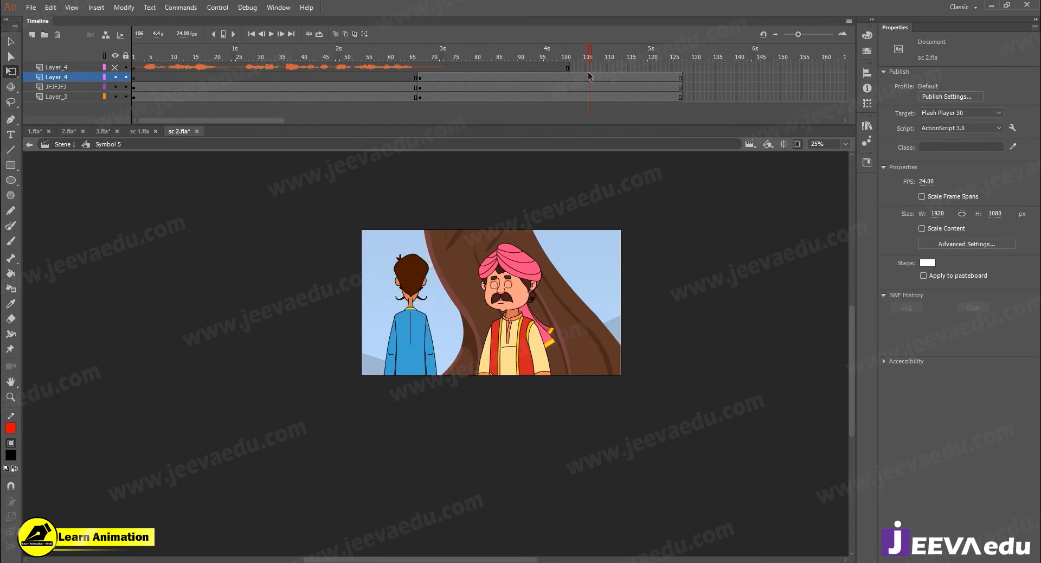
Inspect where the blue-kurta man's motion begins inside his symbol, then set his instance's first frame to 76 and scrub the shot
double_click(411, 333)
mouse_move(467, 57)
mouse_down()
mouse_move(627, 69)
mouse_move(459, 71)
mouse_up()
click(458, 70)
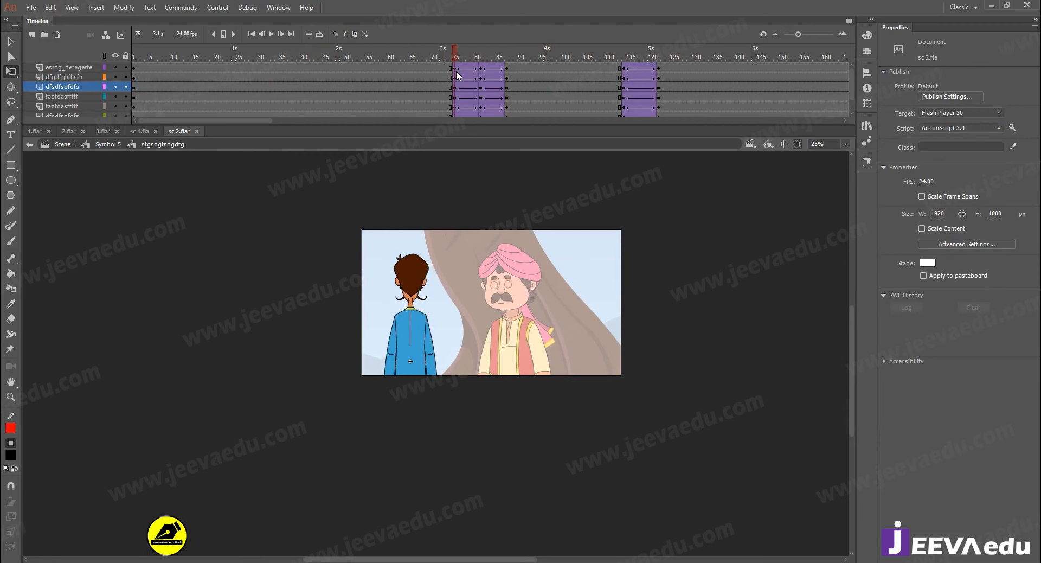
click(94, 147)
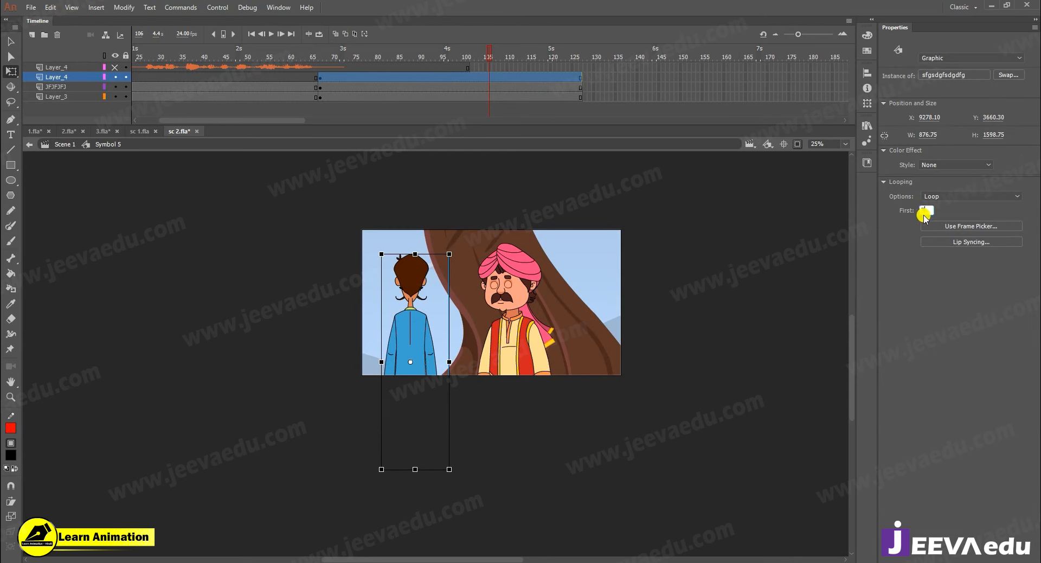
text(76)
key(Return)
click(324, 64)
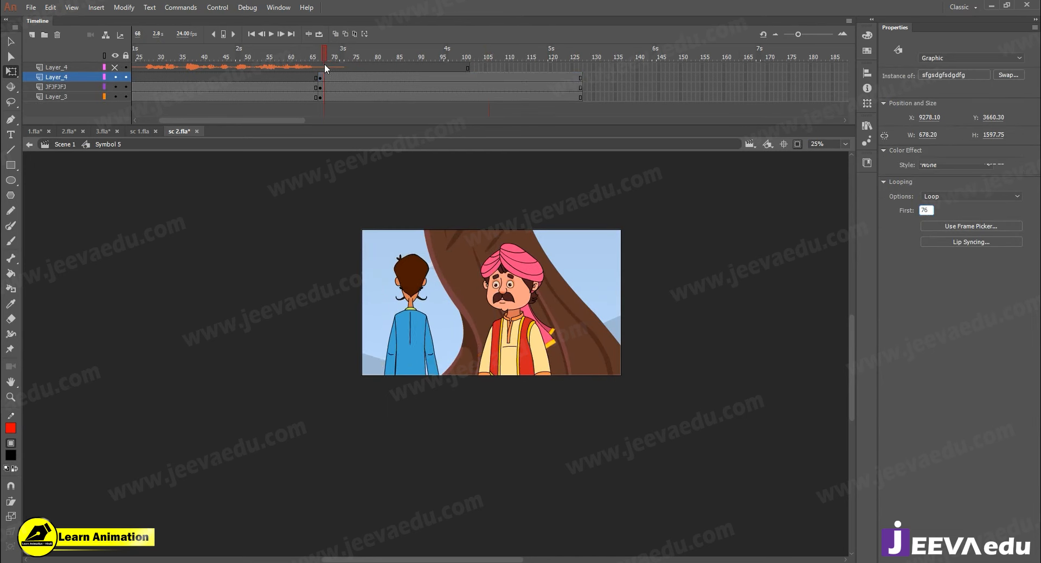
drag(327, 64, 425, 67)
Enlarge the blue-kurta man to about 842 px wide and move him left, away from the turbaned man
key(v)
click(410, 340)
key(z)
click(442, 317)
drag(454, 349, 408, 368)
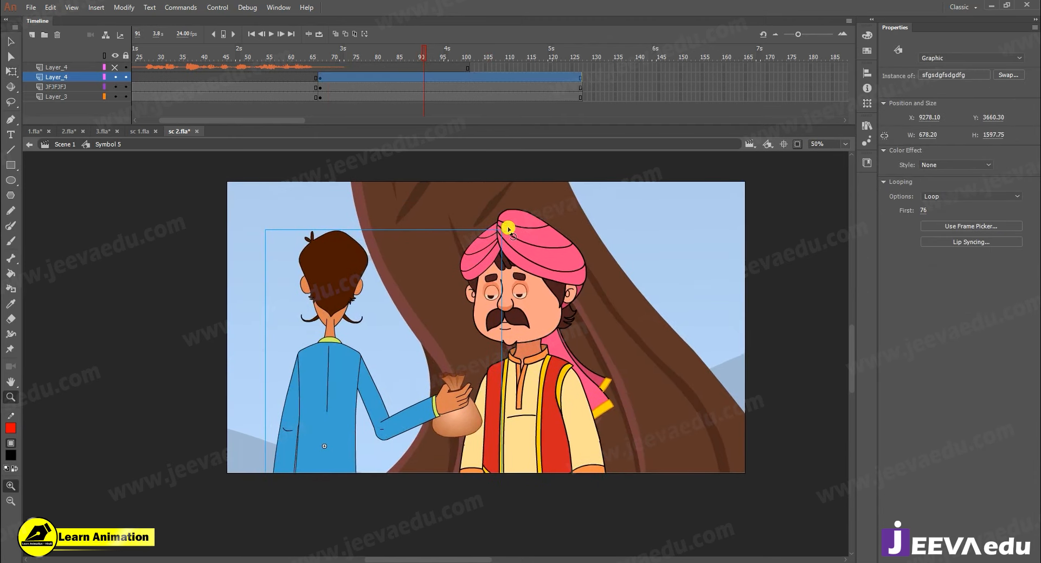
key(q)
drag(503, 230, 545, 164)
drag(347, 252, 324, 253)
key(v)
key(ctrl+minus)
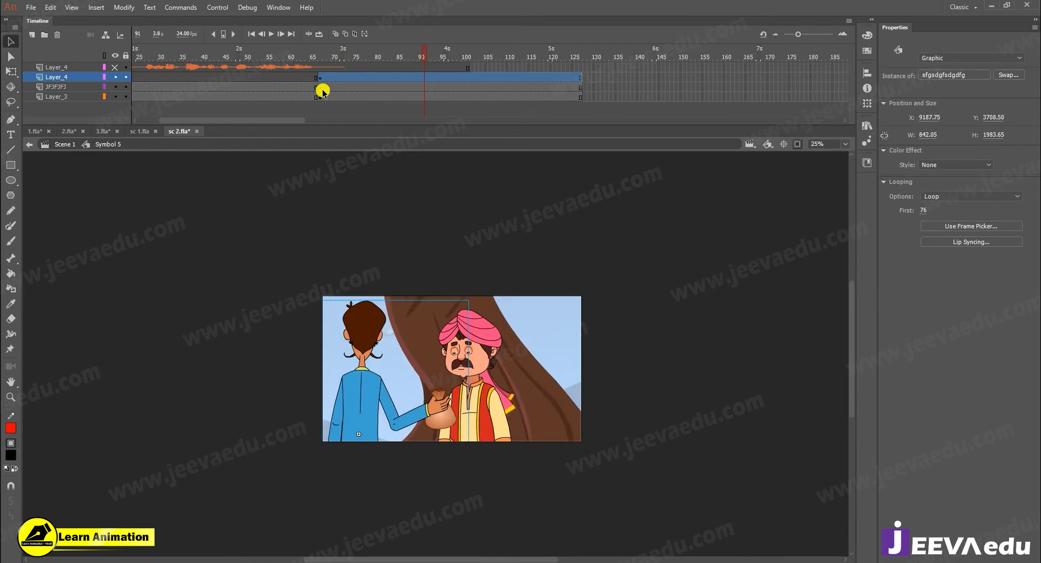
Scale the turbaned man and background to 80% at frame 67 and shift them right, away from the blue-kurta man
click(319, 98)
click(450, 372)
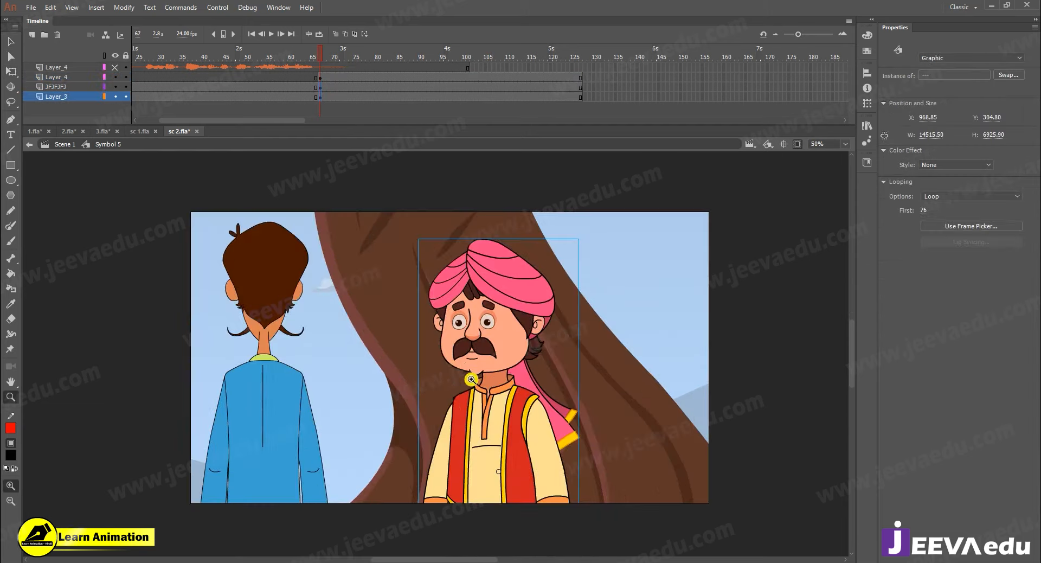
key(ctrl+alt+s)
text(80)
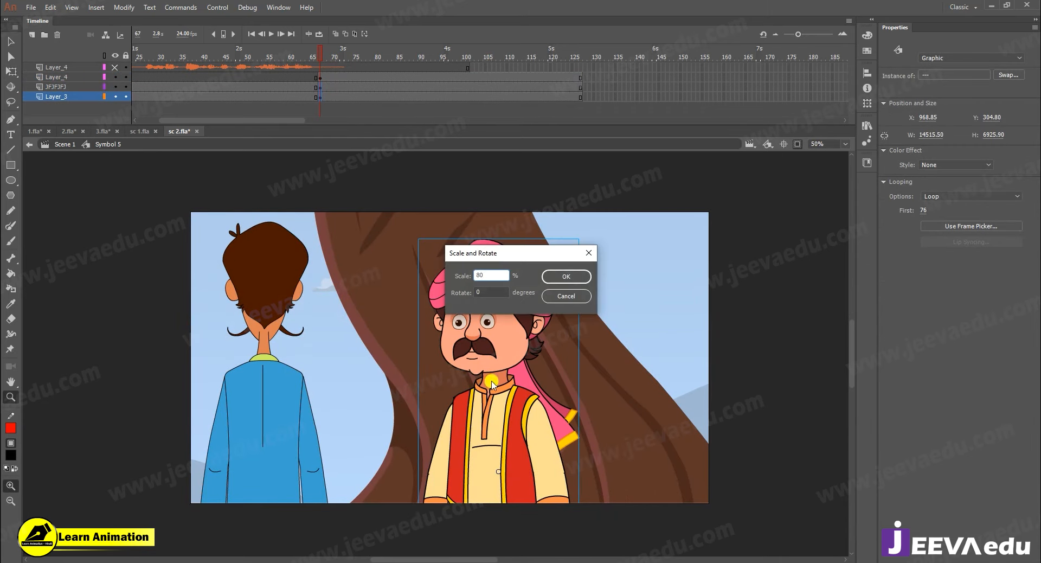
key(Return)
key(v)
drag(437, 378, 563, 377)
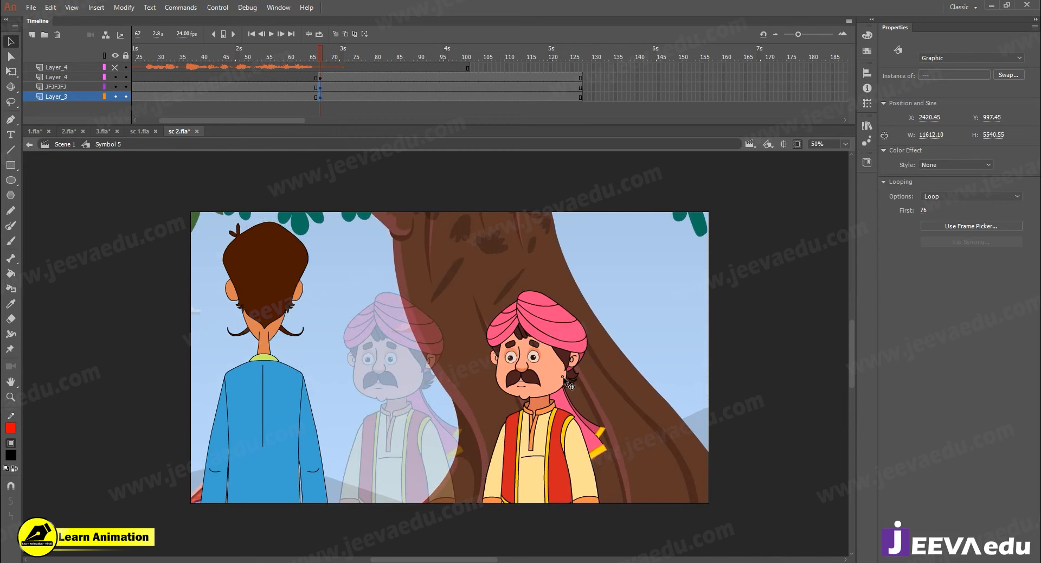
Reposition the blue-kurta man closer to the turbaned man, checking the pouch handover at frame 90
drag(293, 434, 341, 439)
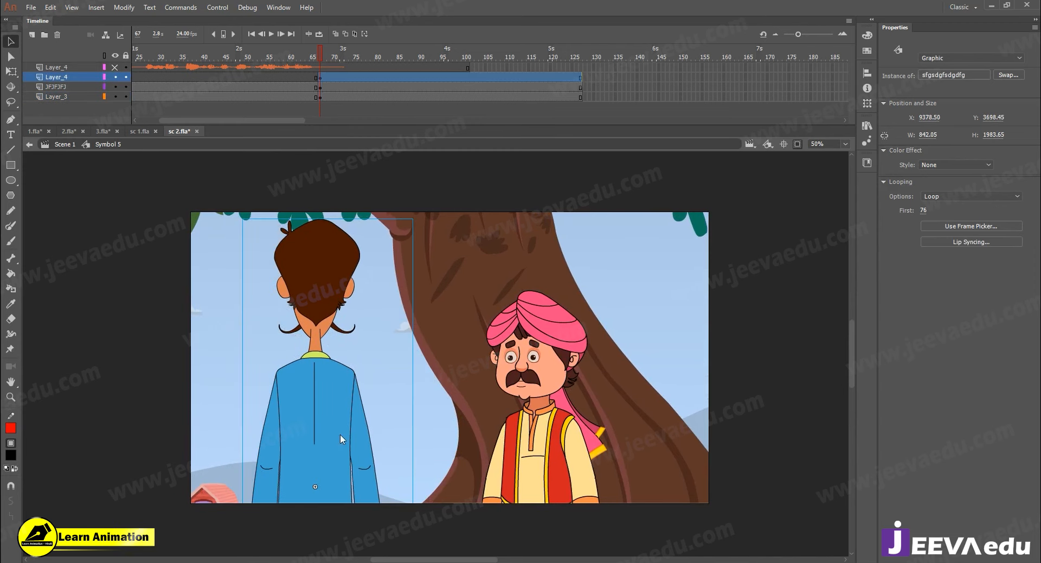
drag(323, 59, 414, 93)
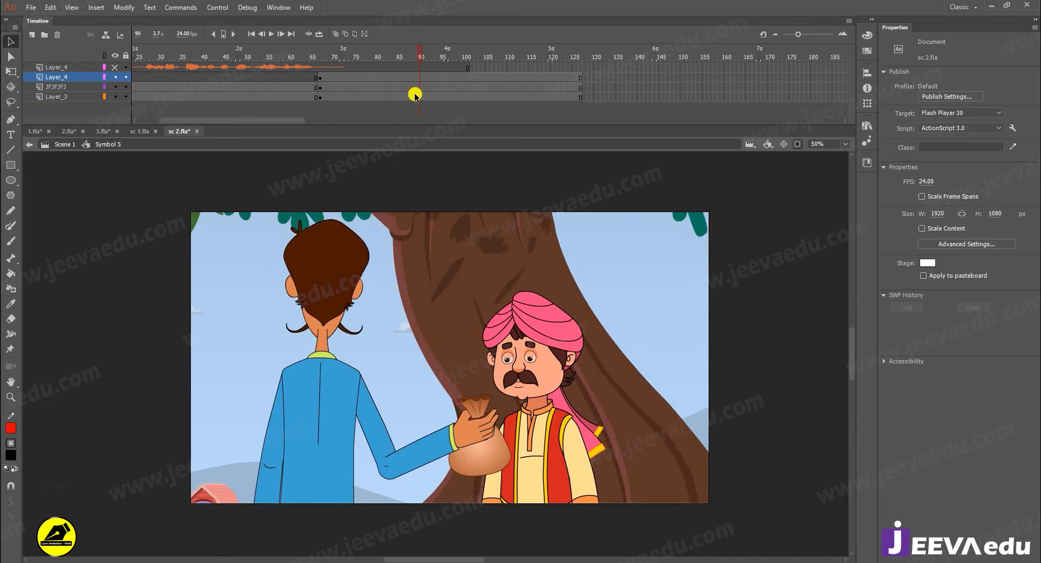
drag(340, 430, 329, 424)
click(371, 414)
Scale the turbaned man and background to 98% twice and move them slightly right and down beside the pouch
click(537, 361)
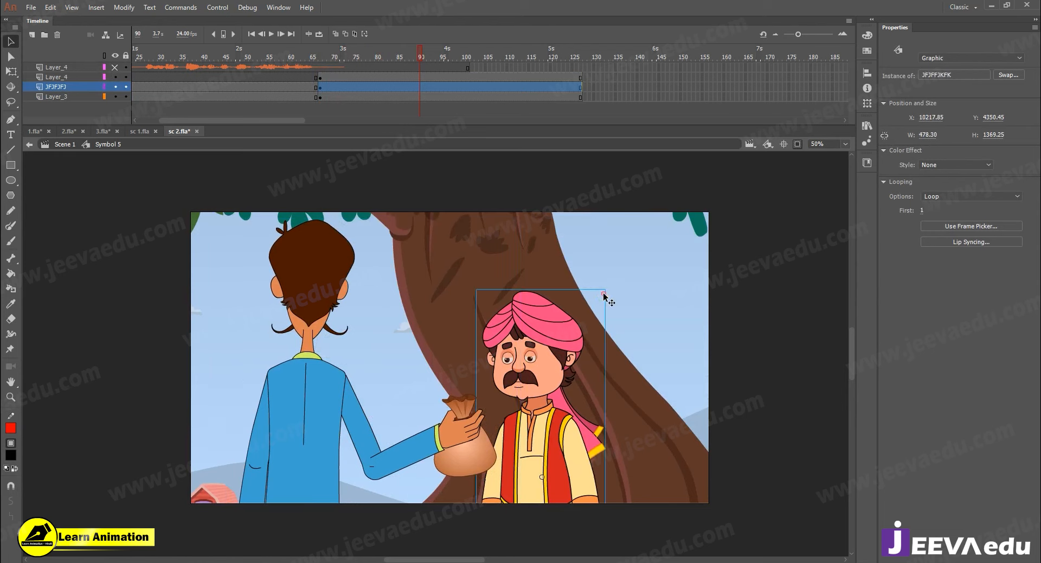
key(ctrl+alt+s)
text(9)
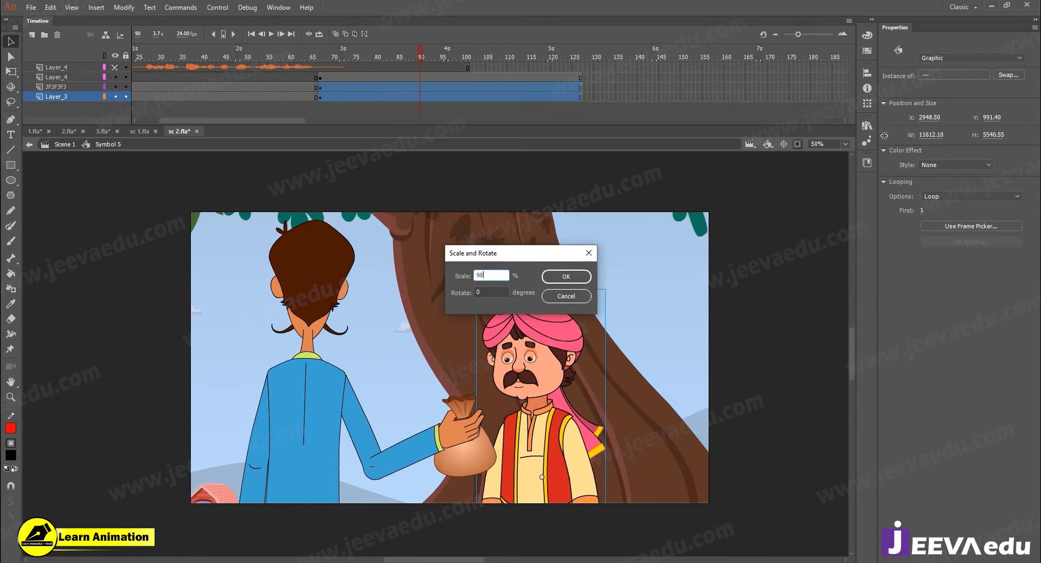
text(8)
key(Return)
key(ctrl+alt+s)
key(Return)
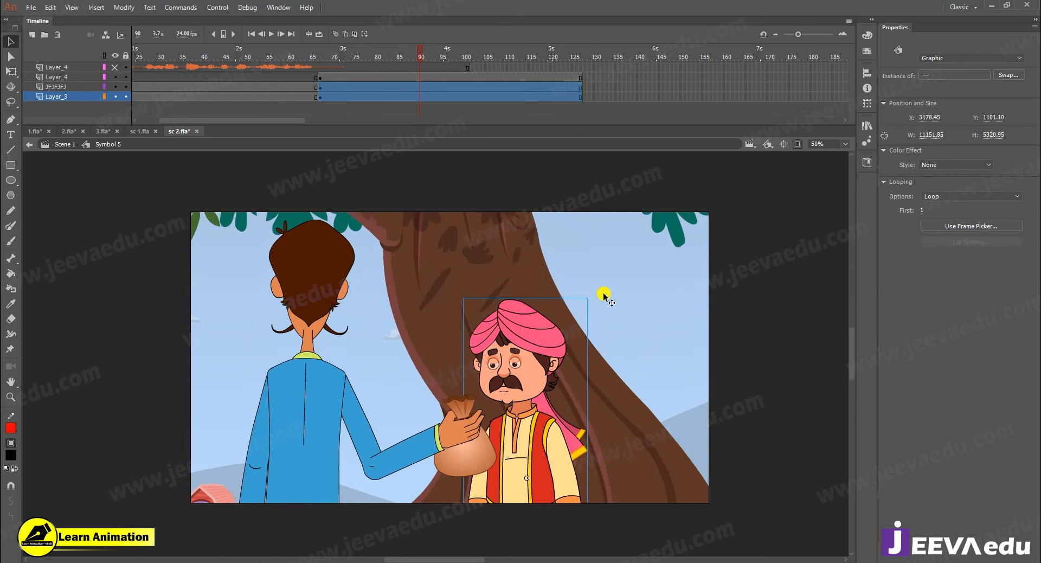
drag(531, 363, 548, 376)
Scrub through the handover shot and remove Symbol 5's frames after frame 104
drag(380, 54, 406, 95)
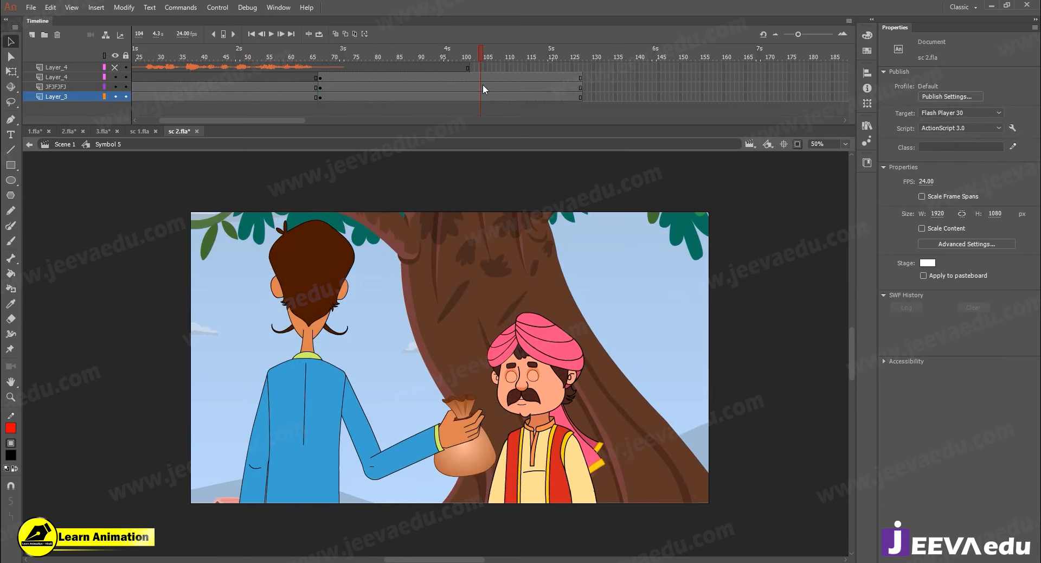
drag(482, 85, 839, 218)
key(ctrl+alt+v)
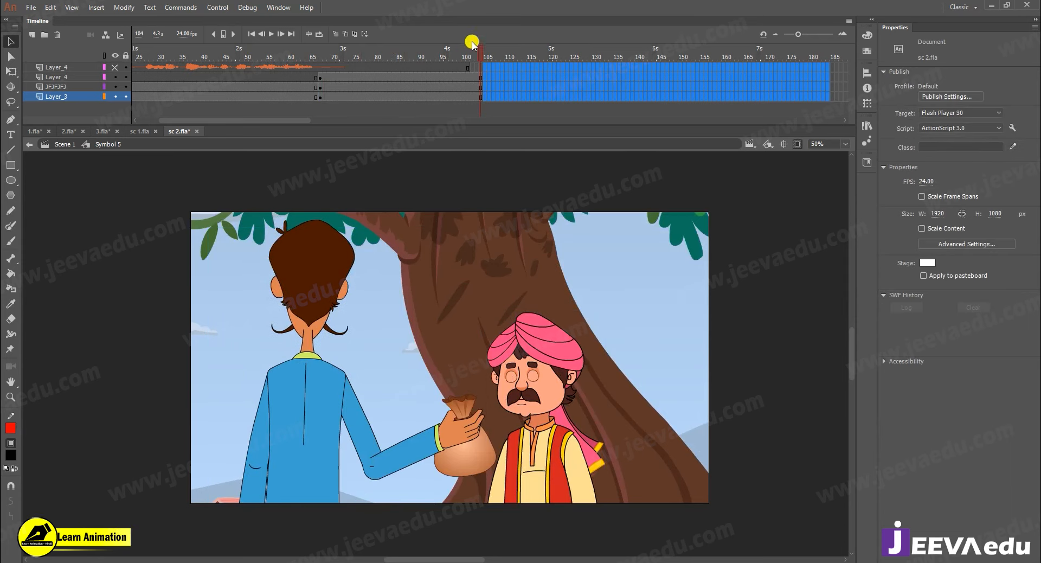
Copy the audio layer from Symbol 5 into Scene 1 above Layer_1 and remove the main timeline's frames after frame 101
click(468, 57)
right_click(68, 69)
click(89, 167)
click(70, 145)
right_click(73, 67)
click(111, 176)
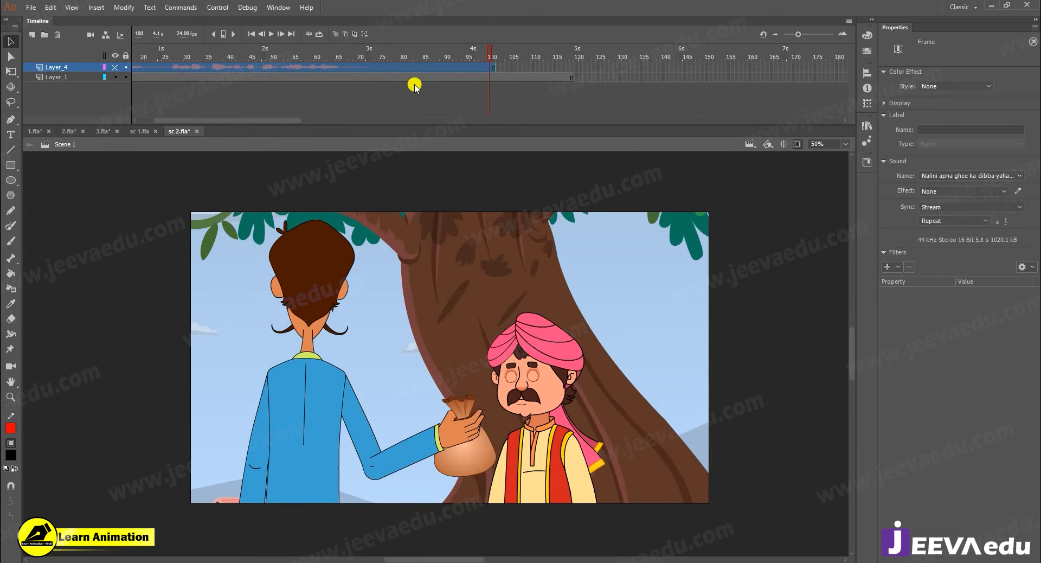
click(389, 92)
drag(500, 66, 632, 106)
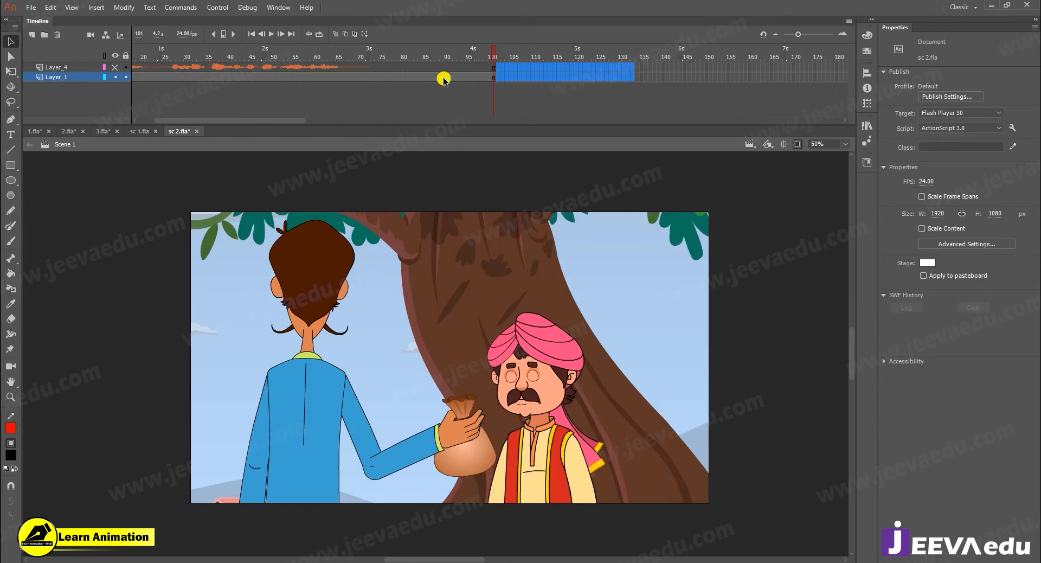
Switch to sc 1.fla, enlarge the stage view and play the scene through
click(140, 132)
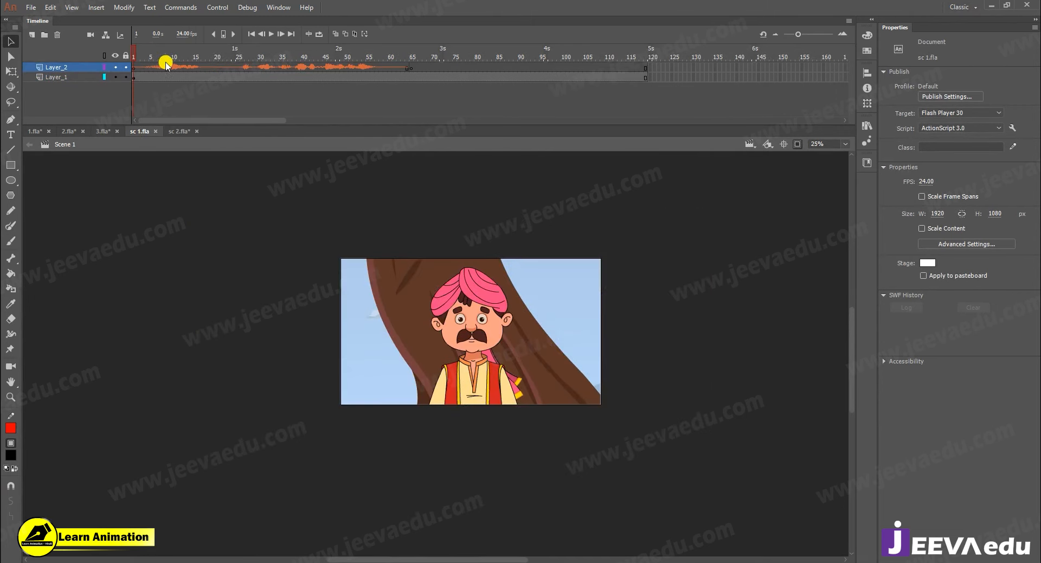
key(z)
click(471, 335)
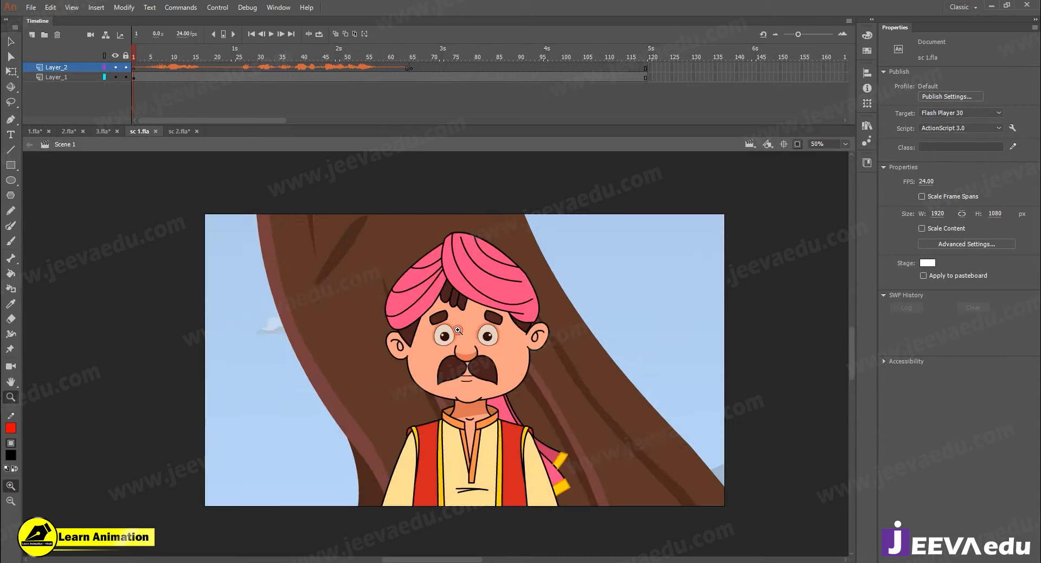
key(Return)
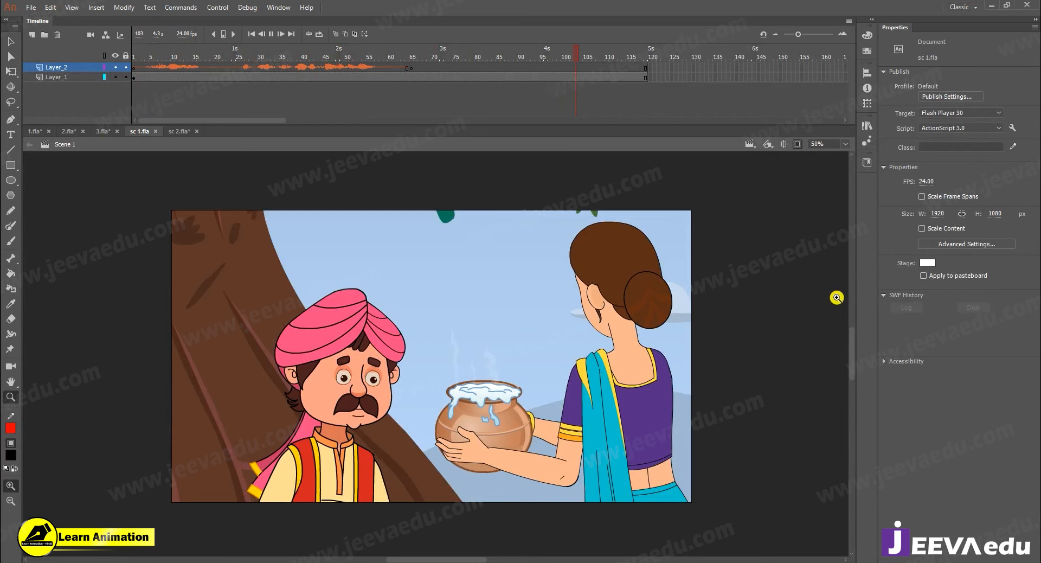
Return to sc 2.fla, play the scene through and scrub back to frame 24
click(180, 130)
key(Return)
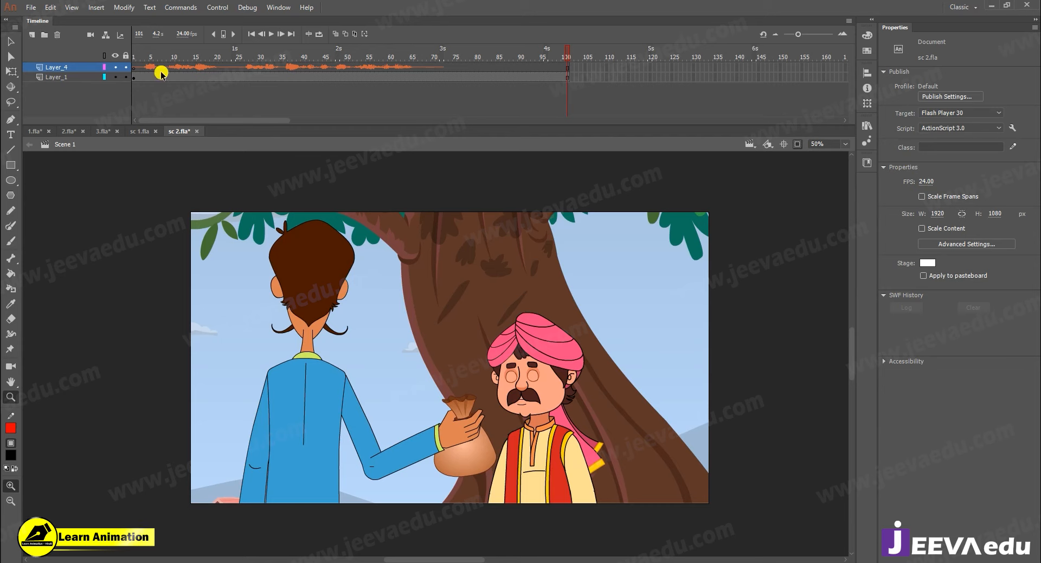
click(243, 58)
drag(243, 57, 235, 57)
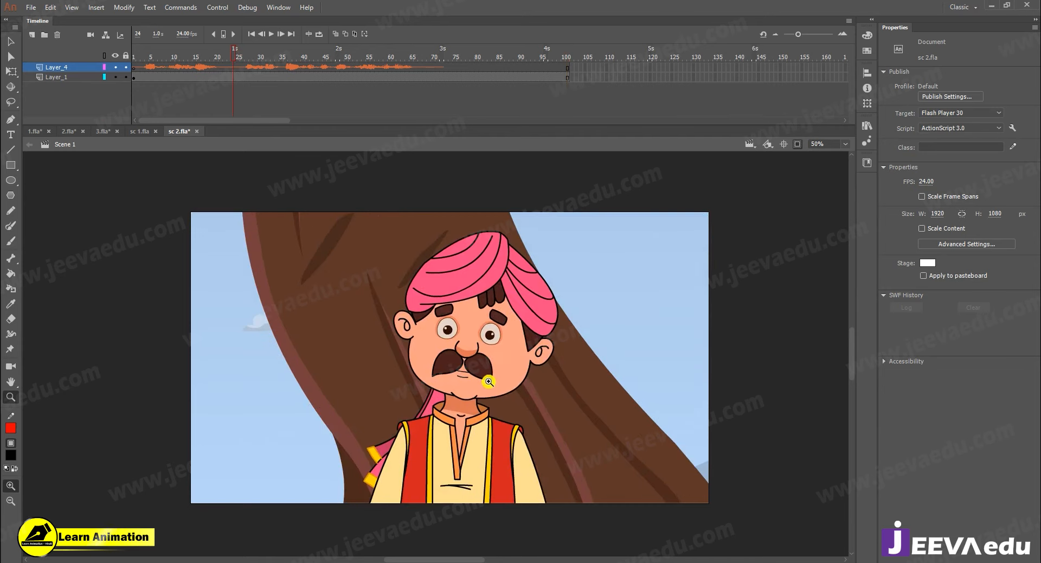